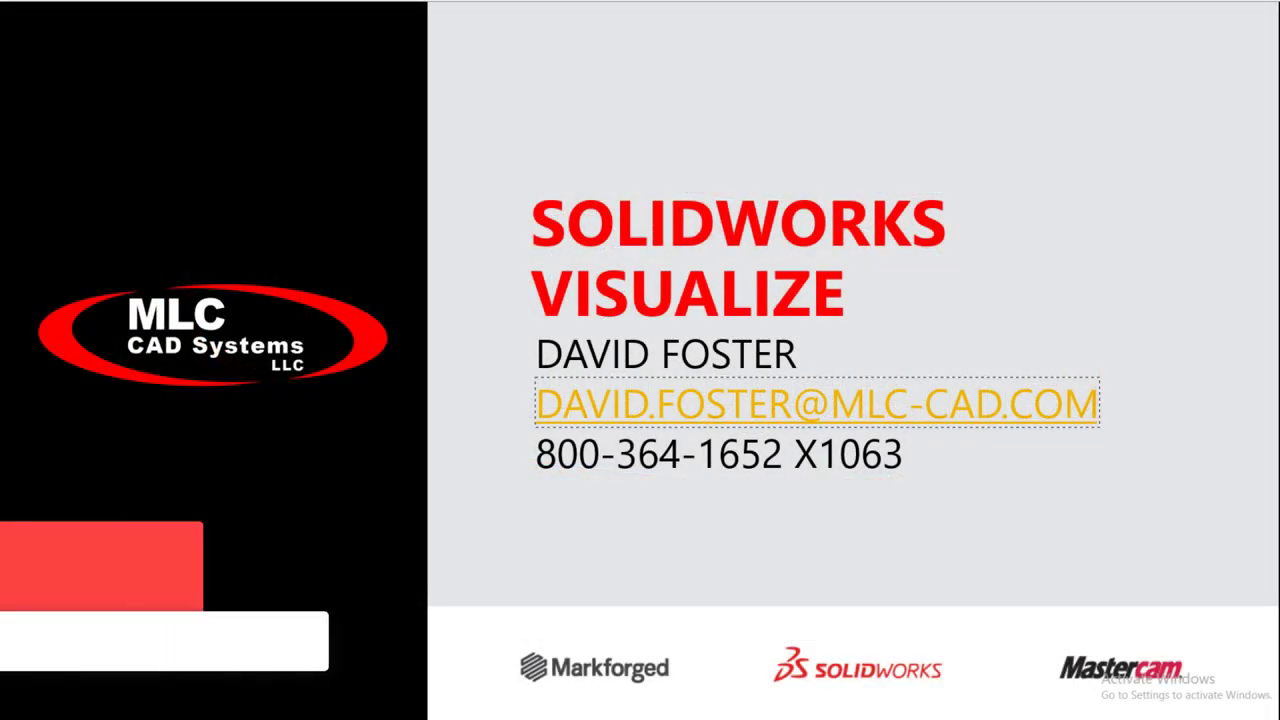
Advance the slideshow from the title slide past MLC CAD Systems to 'Who I am'
{"action": "left_click", "coordinate": [1076, 505]}
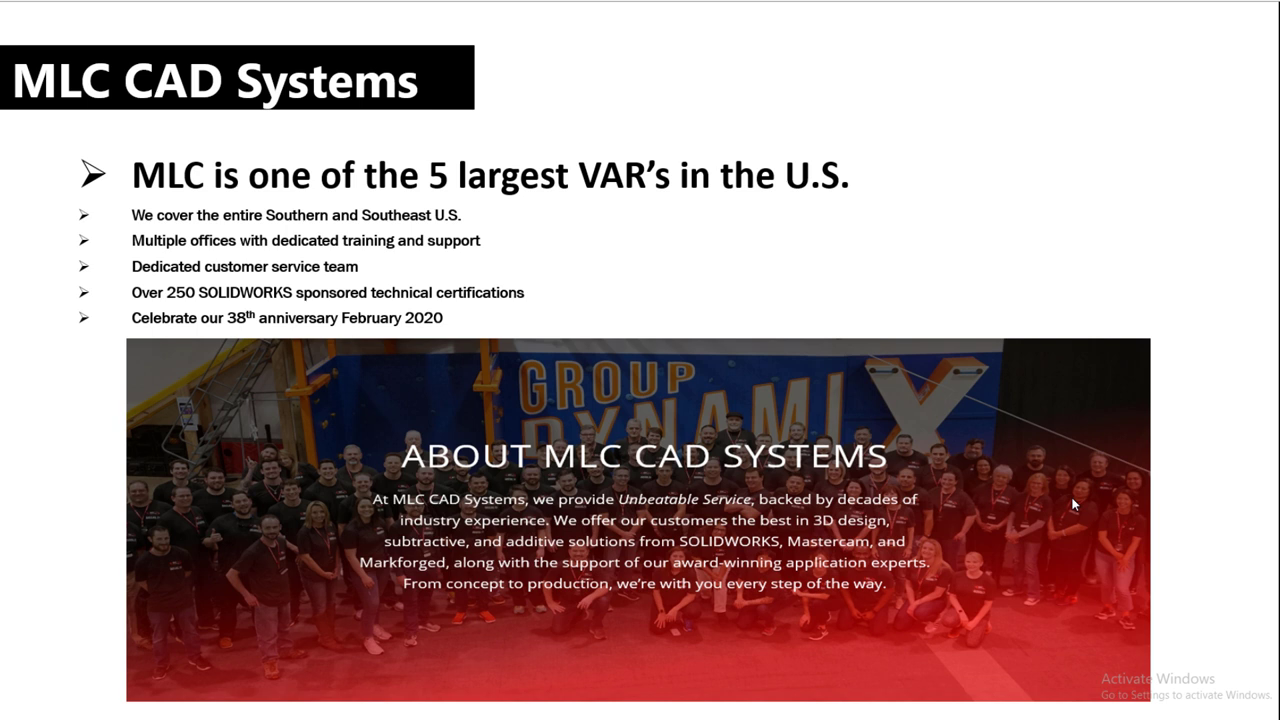
{"action": "left_click", "coordinate": [1073, 505]}
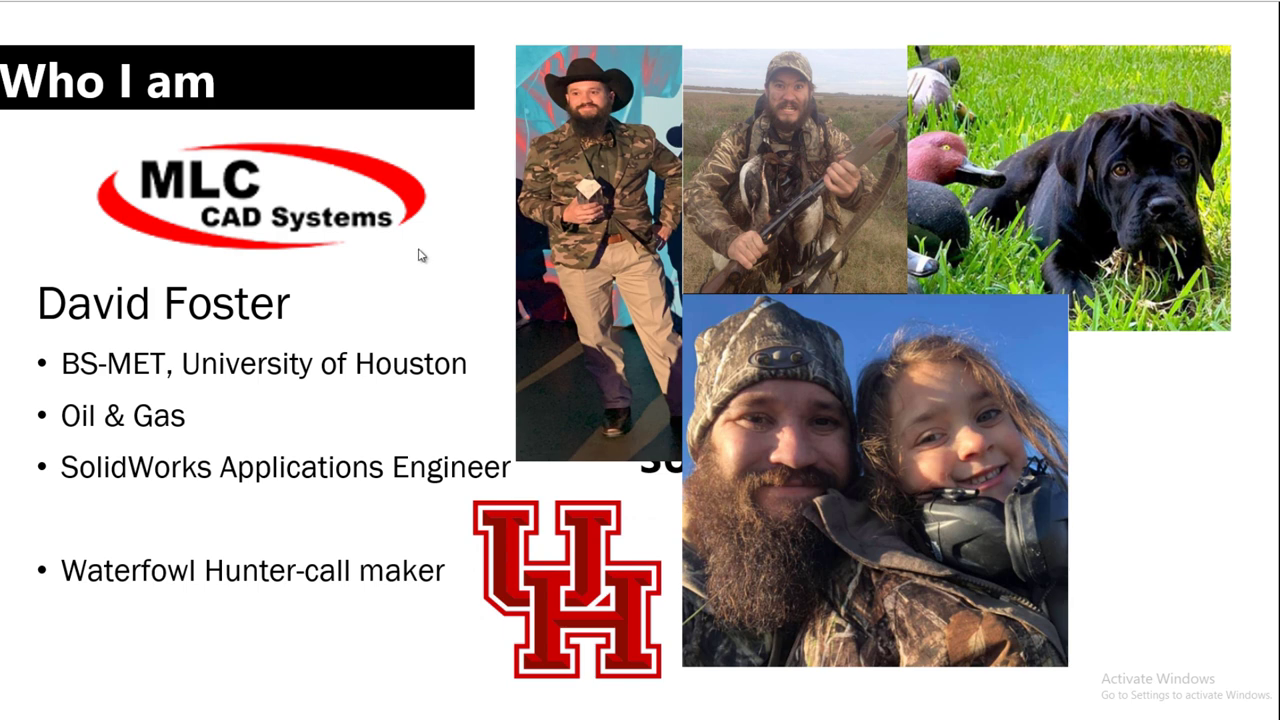
Advance the slideshow to the AGENDA slide listing the presentation topics
{"action": "key", "text": "Right"}
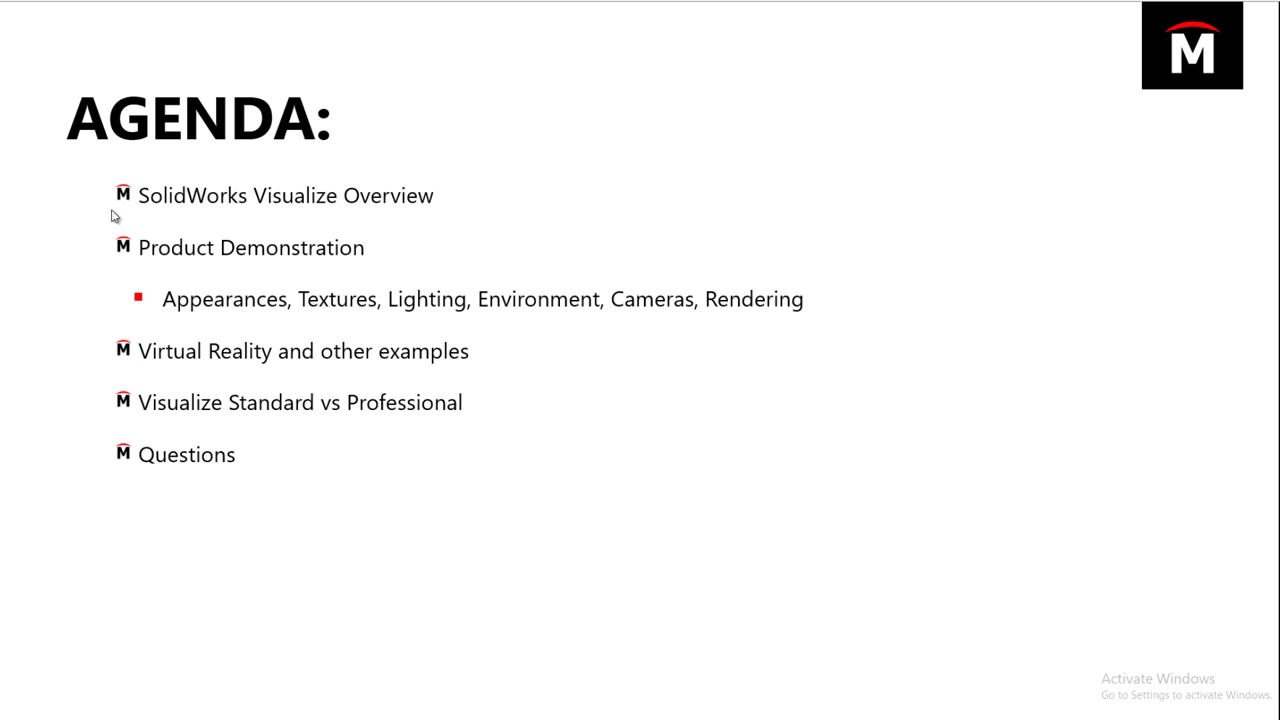
Advance past the OVERVIEW slide to the DEMONSTRATION slide with the coffee machine render
{"action": "left_click", "coordinate": [108, 83]}
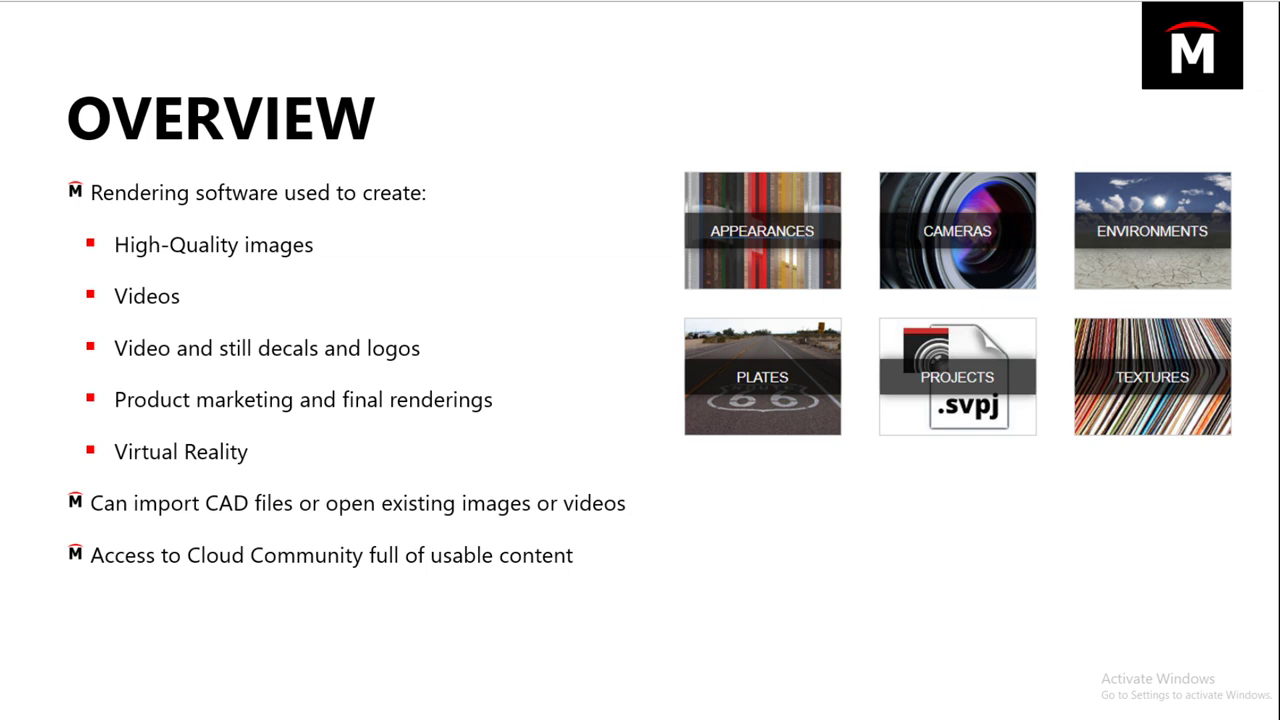
{"action": "key", "text": "Right"}
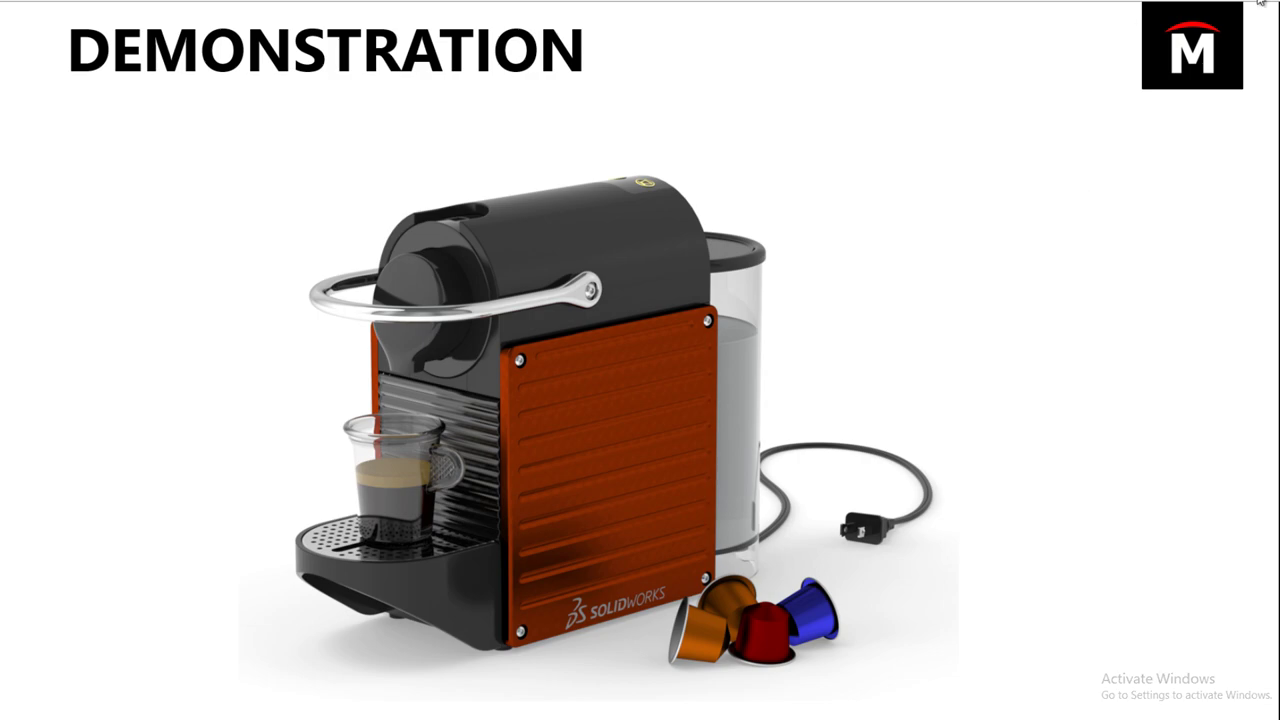
Minimise the PowerPoint slideshow to reveal the Visualize start screen
{"action": "left_click", "coordinate": [1207, 27]}
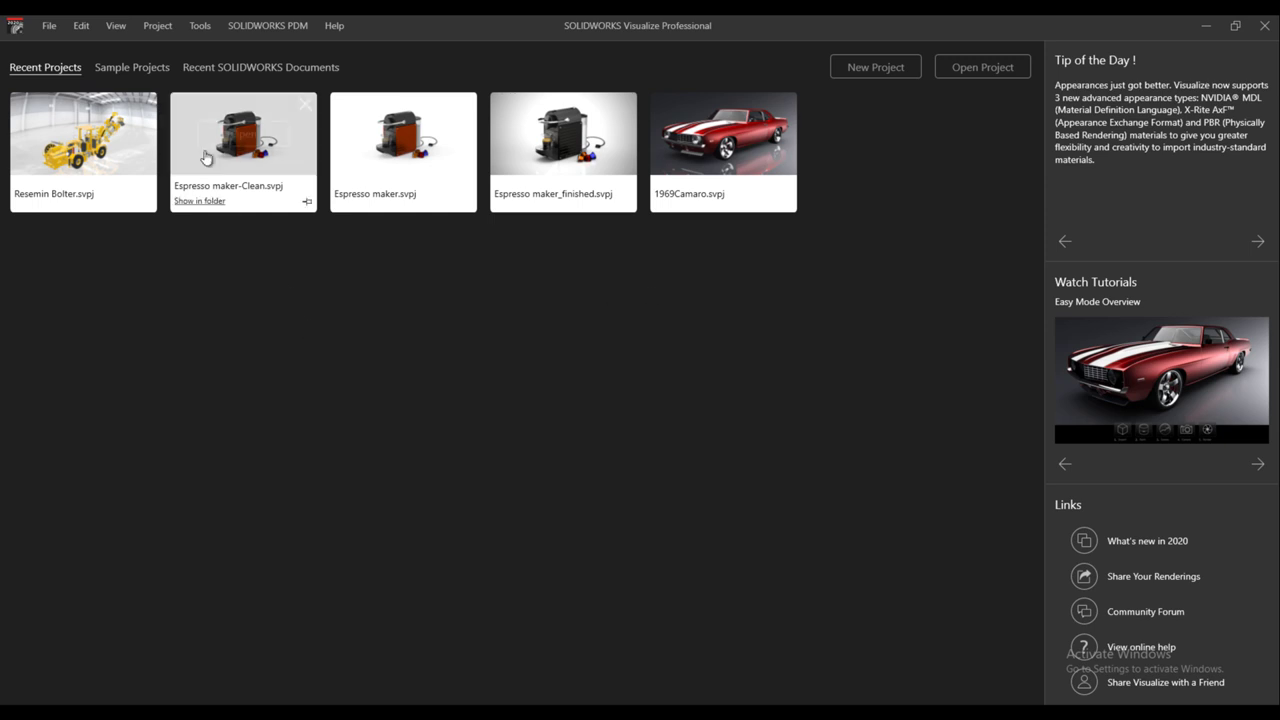
Open Espresso maker.svpj from the Recent Projects list
{"action": "left_click", "coordinate": [158, 27]}
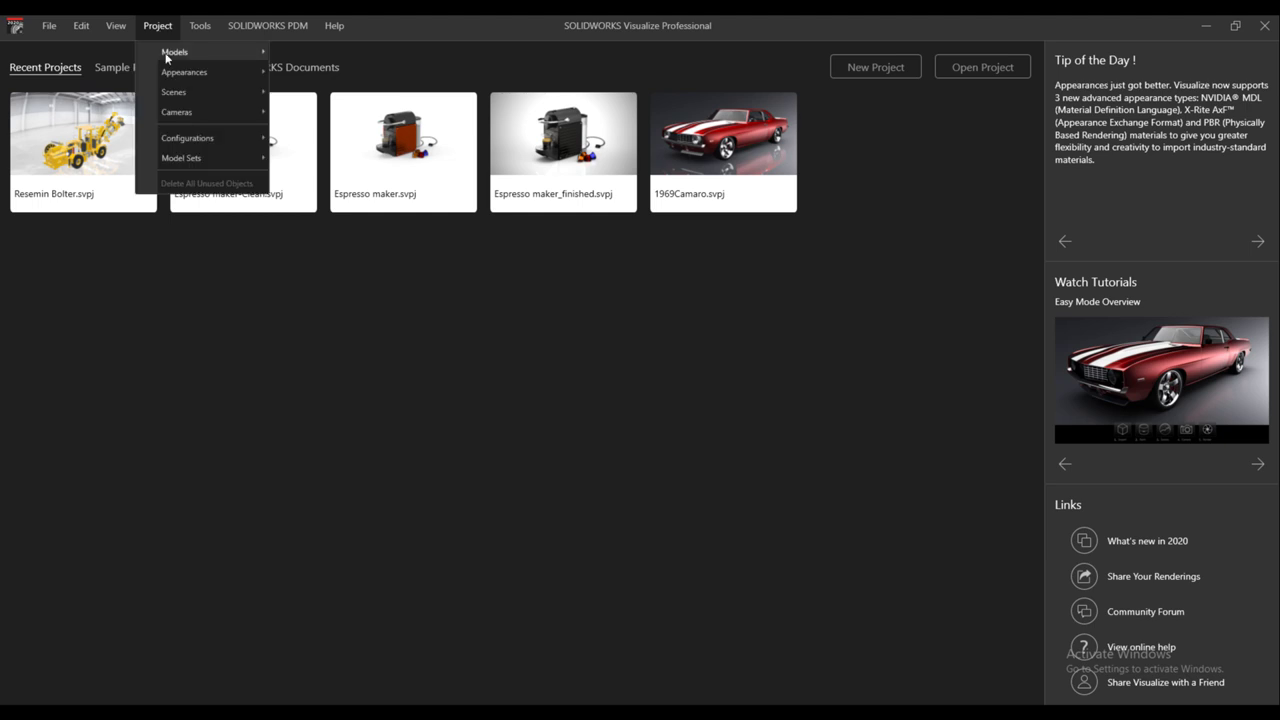
{"action": "mouse_move", "coordinate": [166, 56]}
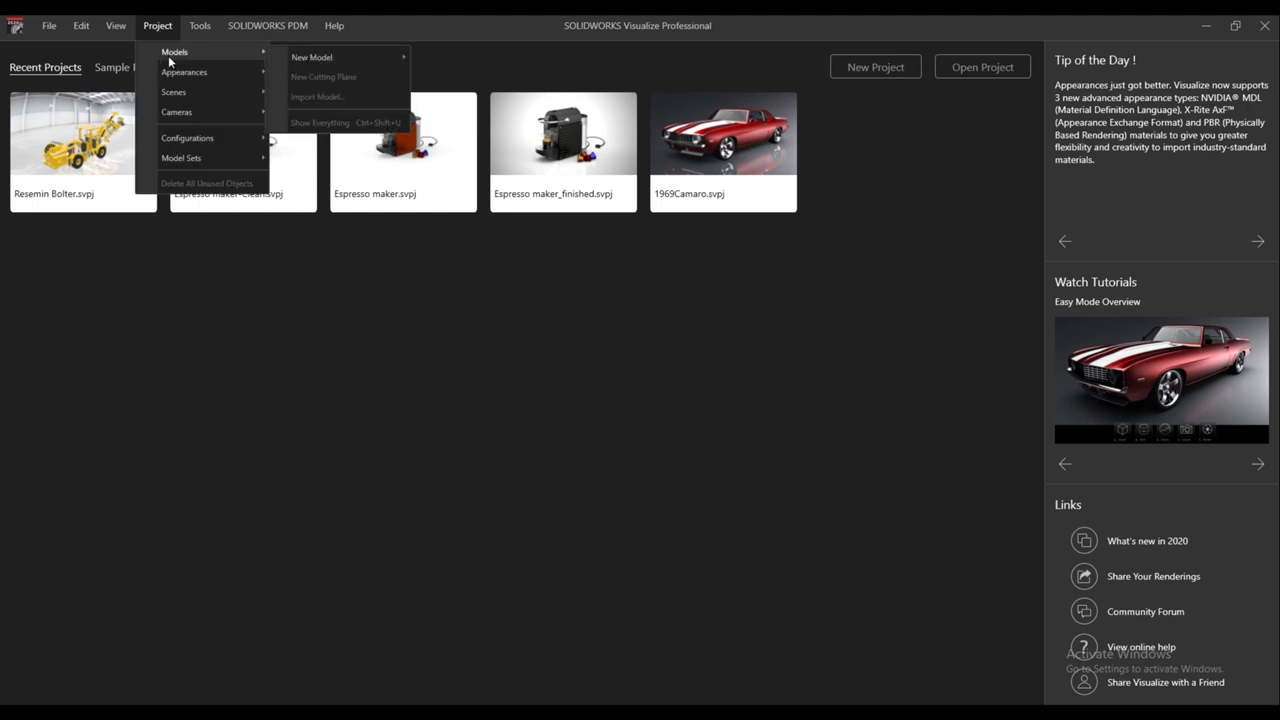
{"action": "left_click", "coordinate": [323, 283]}
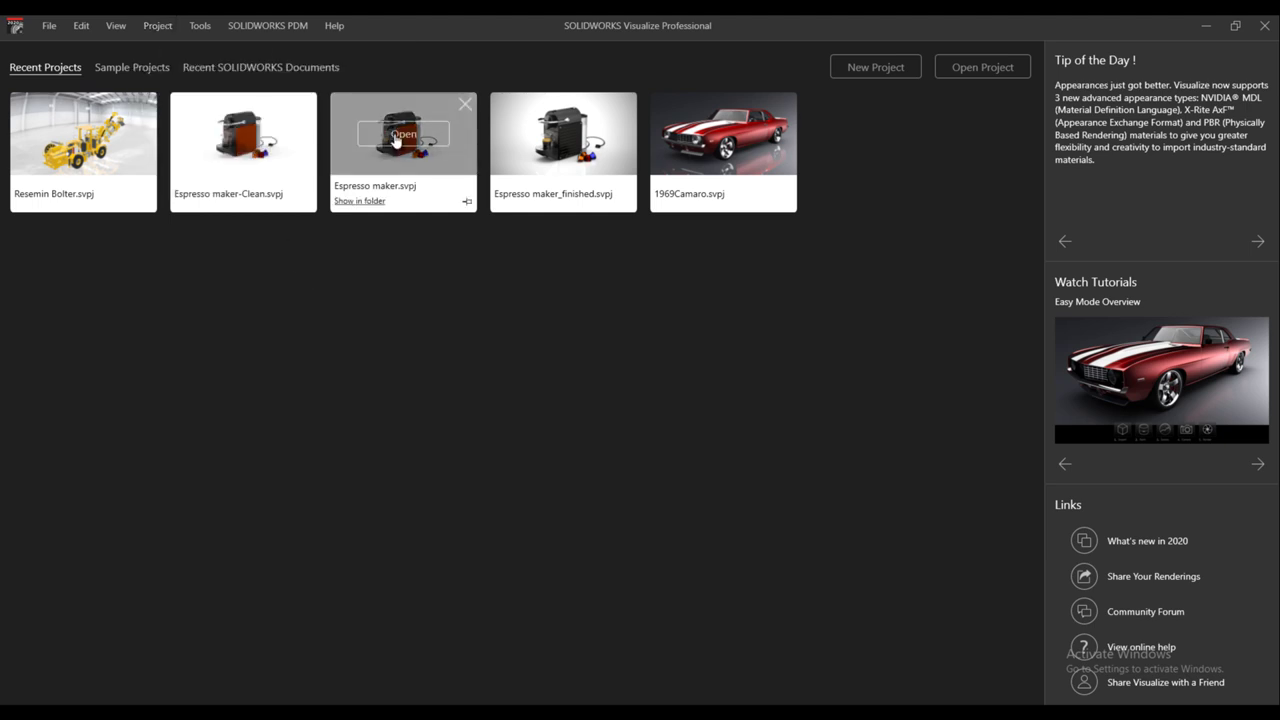
{"action": "left_click", "coordinate": [396, 138]}
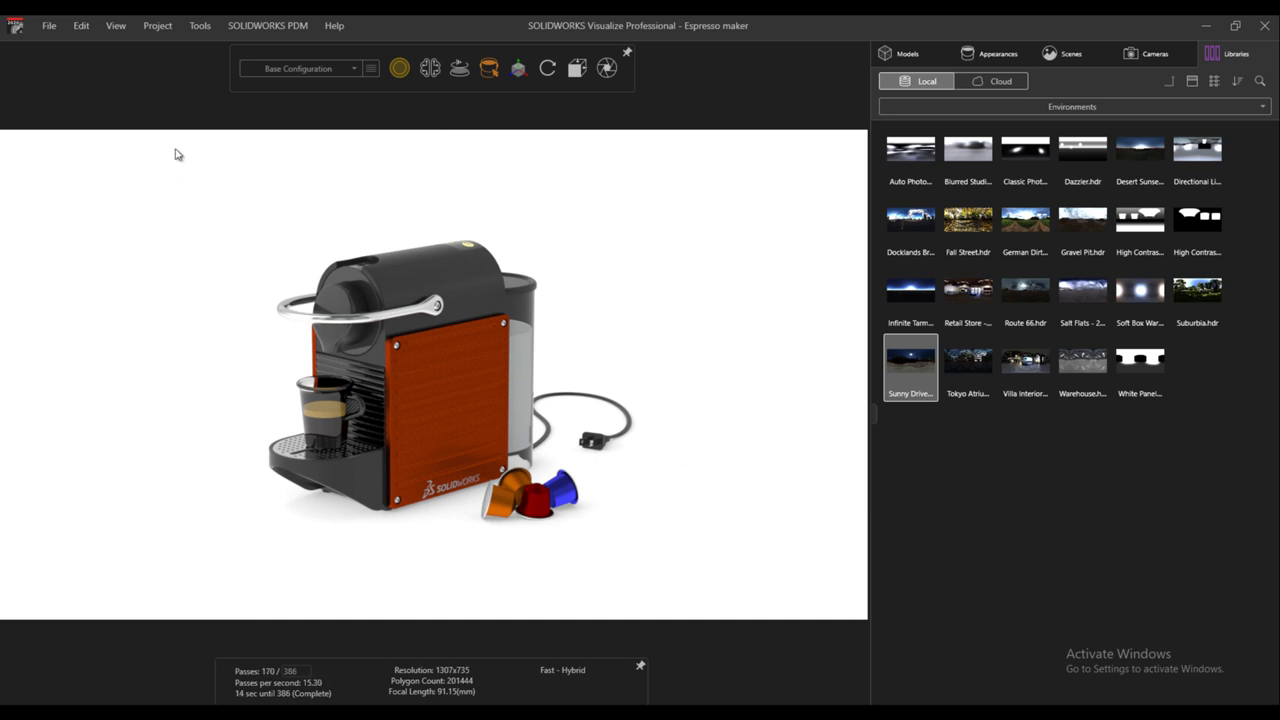
Show the Tools menu with its snapshot, render and options commands
{"action": "left_click", "coordinate": [206, 25]}
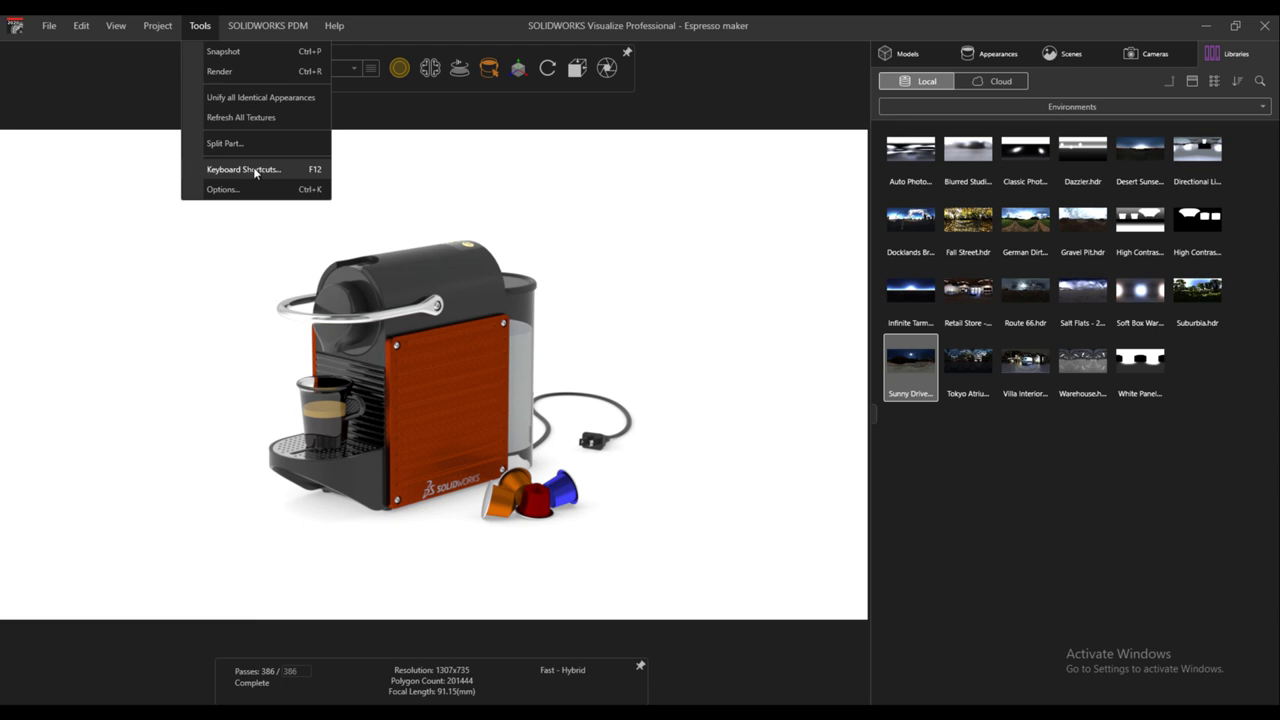
Check the 3D Viewport options, keep Maximum Resolution at Fill Window, and close Options unchanged
{"action": "left_click", "coordinate": [250, 190]}
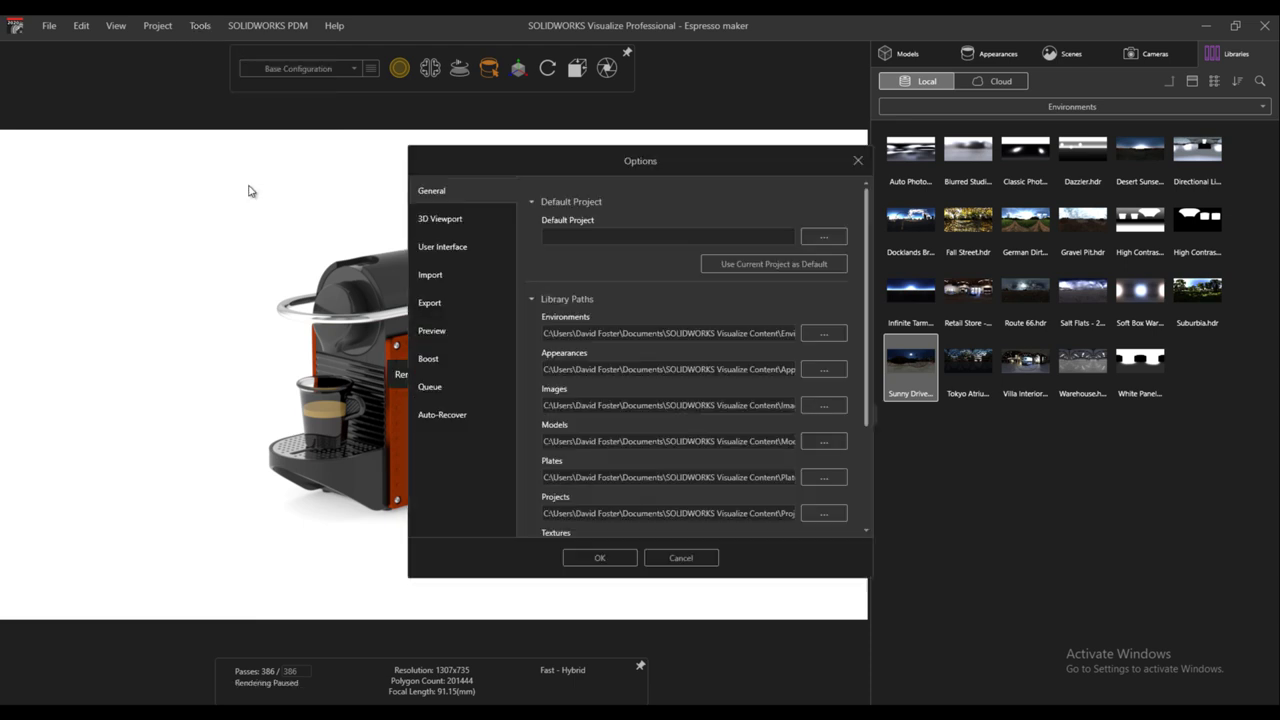
{"action": "left_click", "coordinate": [443, 220]}
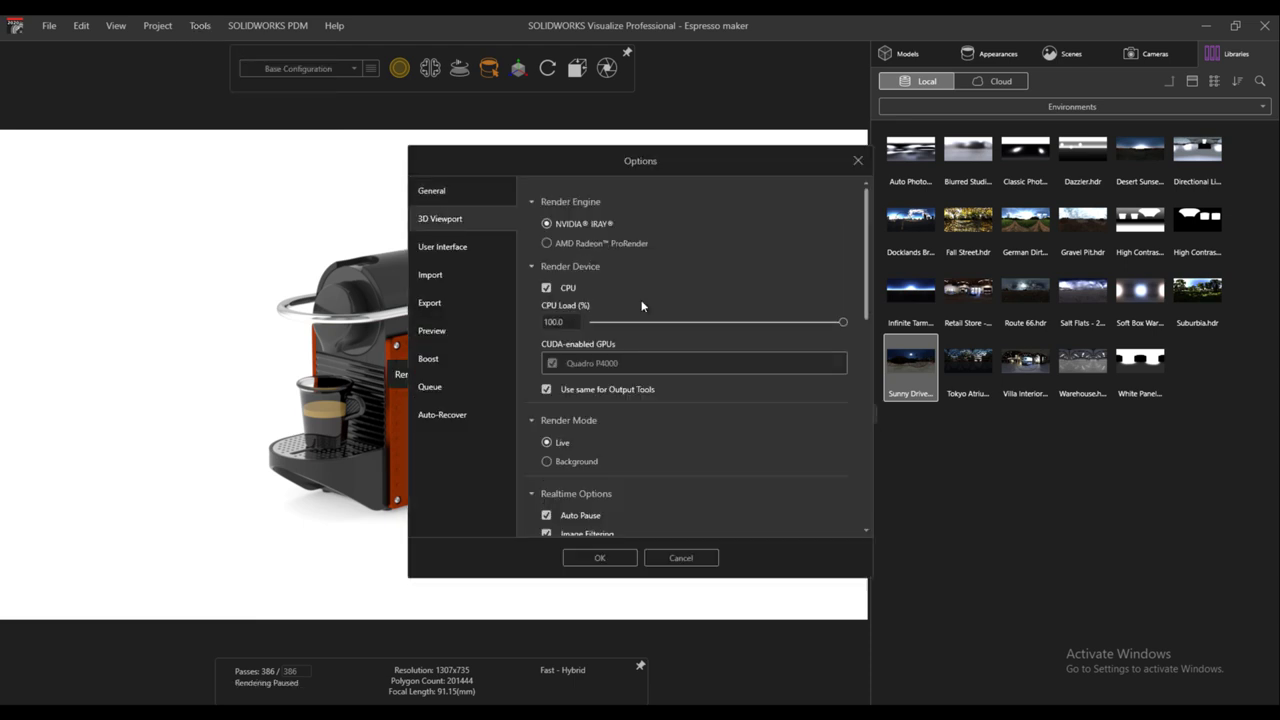
{"action": "scroll", "coordinate": [745, 316], "scroll_direction": "down", "scroll_amount": 3}
{"action": "left_click", "coordinate": [705, 431]}
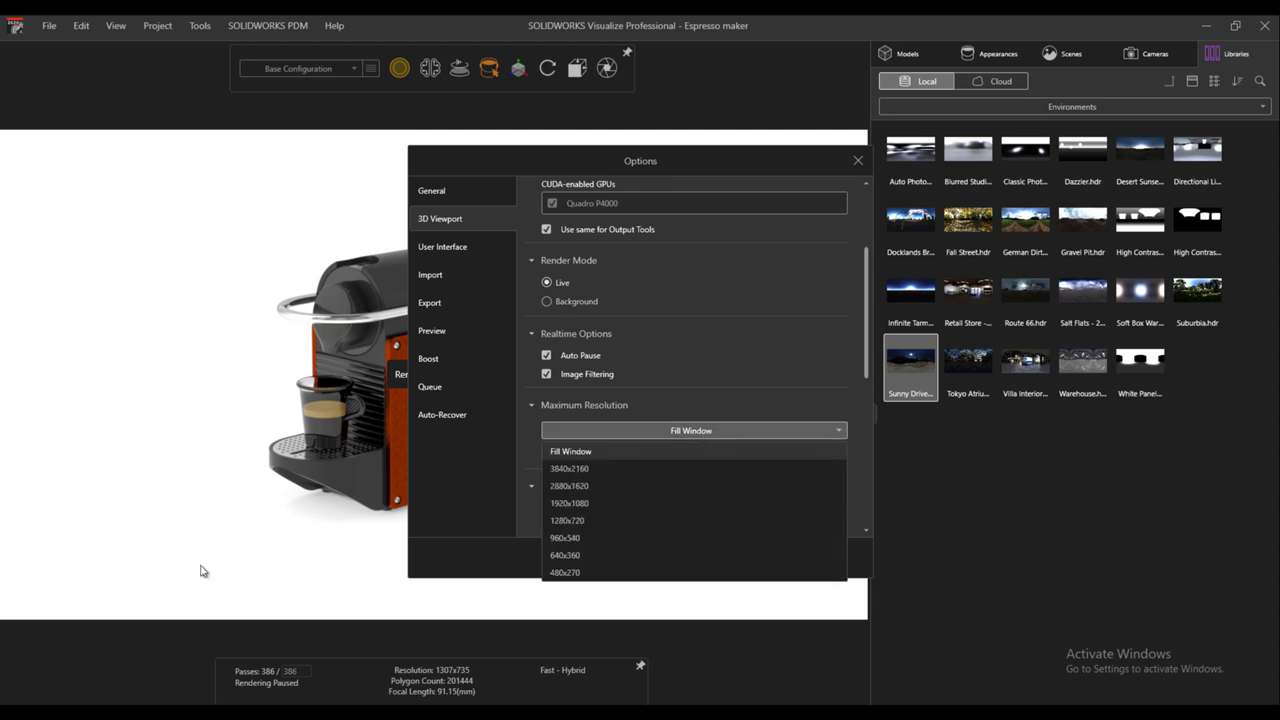
{"action": "left_click", "coordinate": [584, 455]}
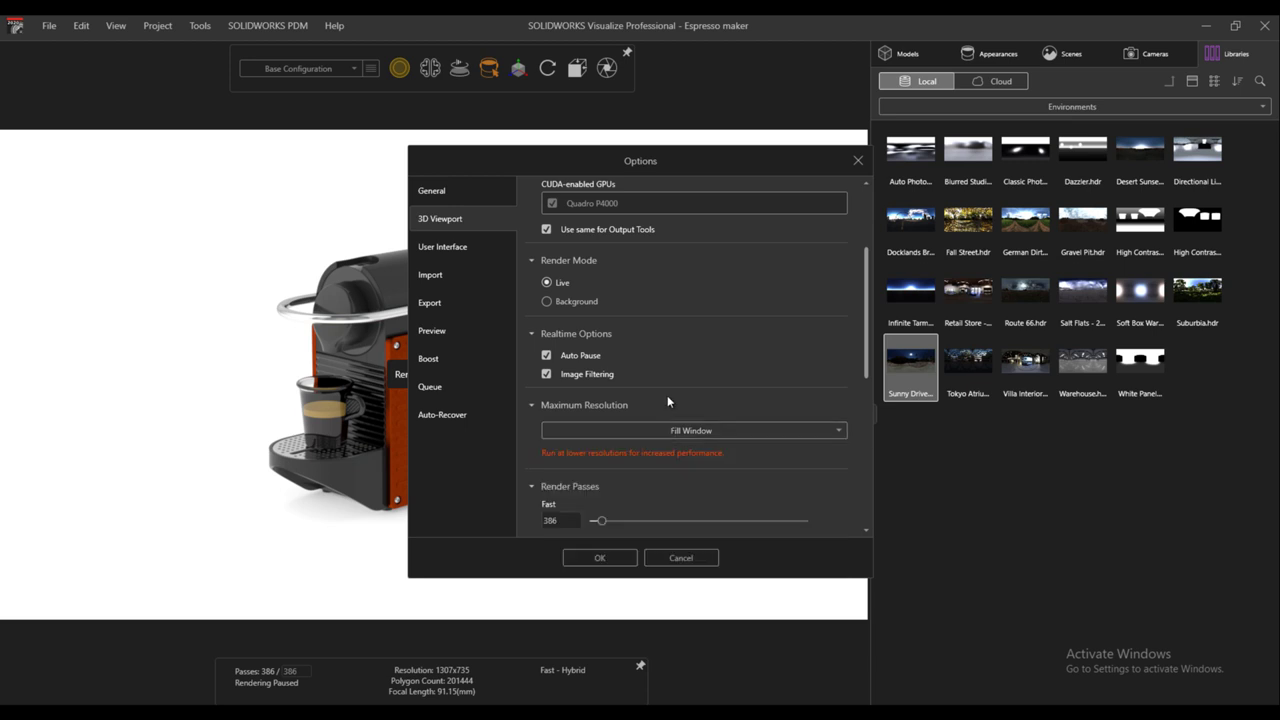
{"action": "left_click", "coordinate": [856, 158]}
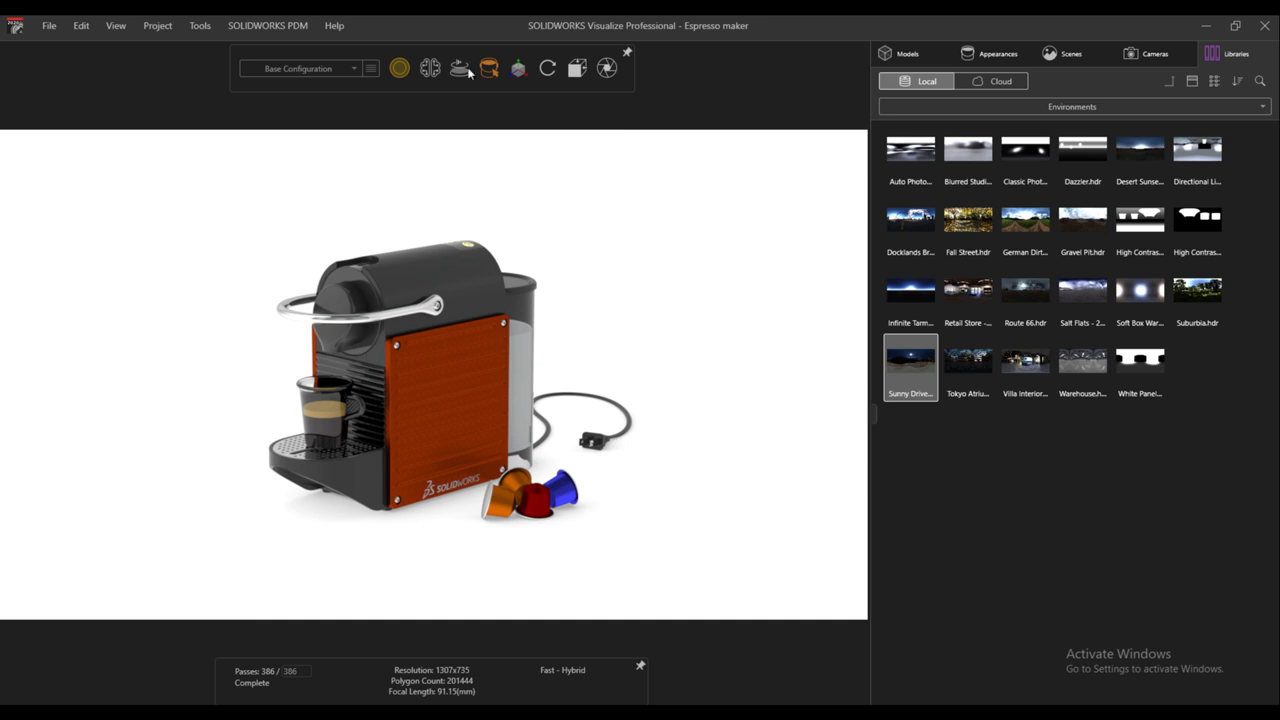
{"action": "left_click", "coordinate": [160, 26]}
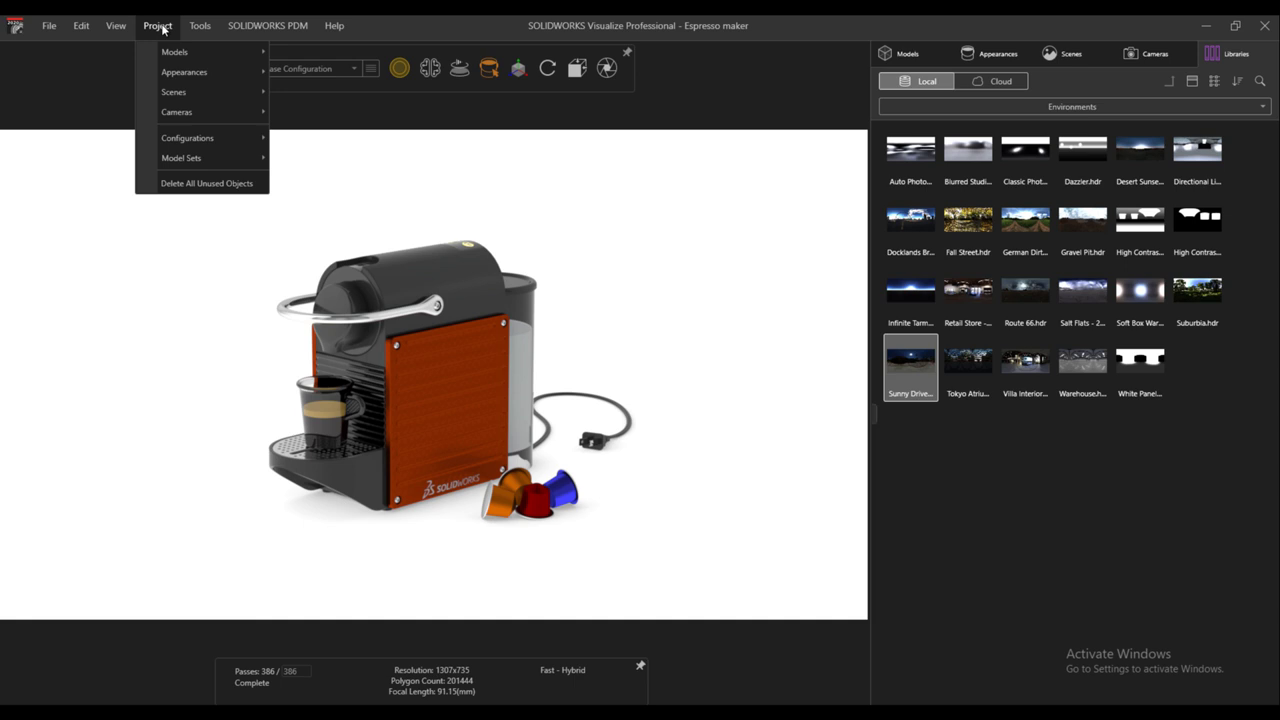
{"action": "left_click", "coordinate": [268, 25]}
{"action": "left_click", "coordinate": [386, 91]}
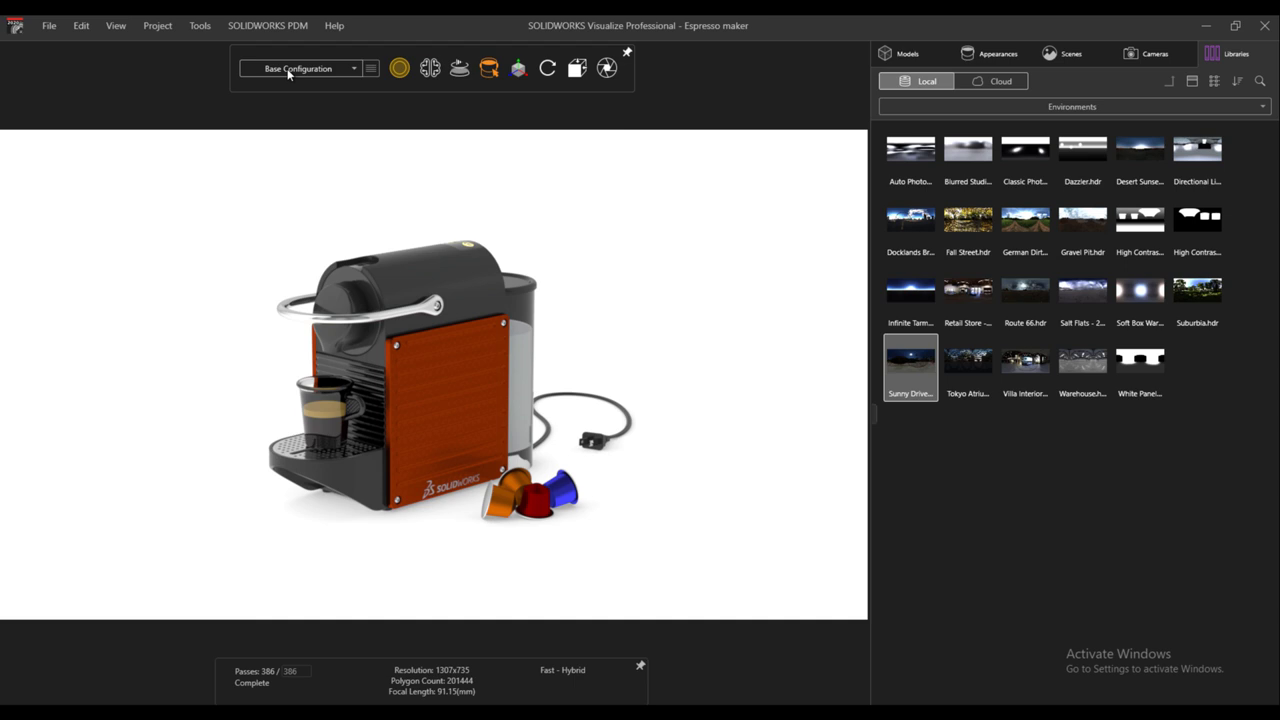
{"action": "mouse_move", "coordinate": [400, 69]}
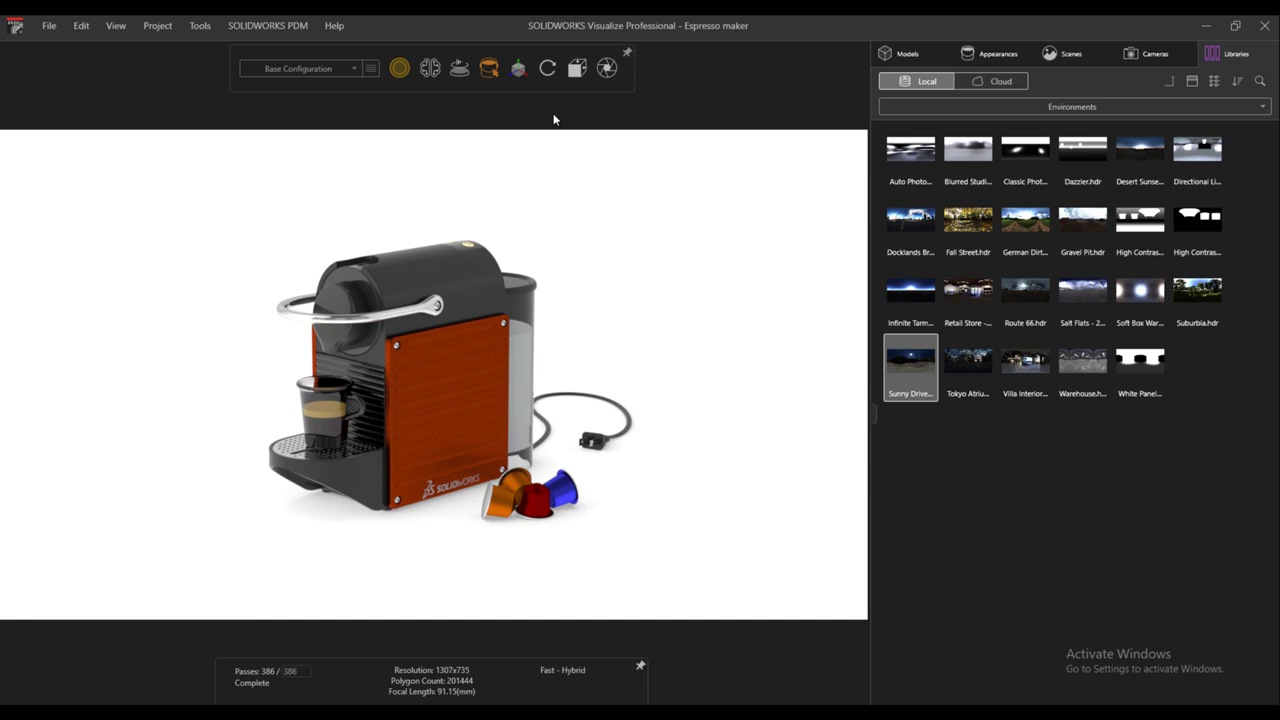
{"action": "mouse_move", "coordinate": [464, 70]}
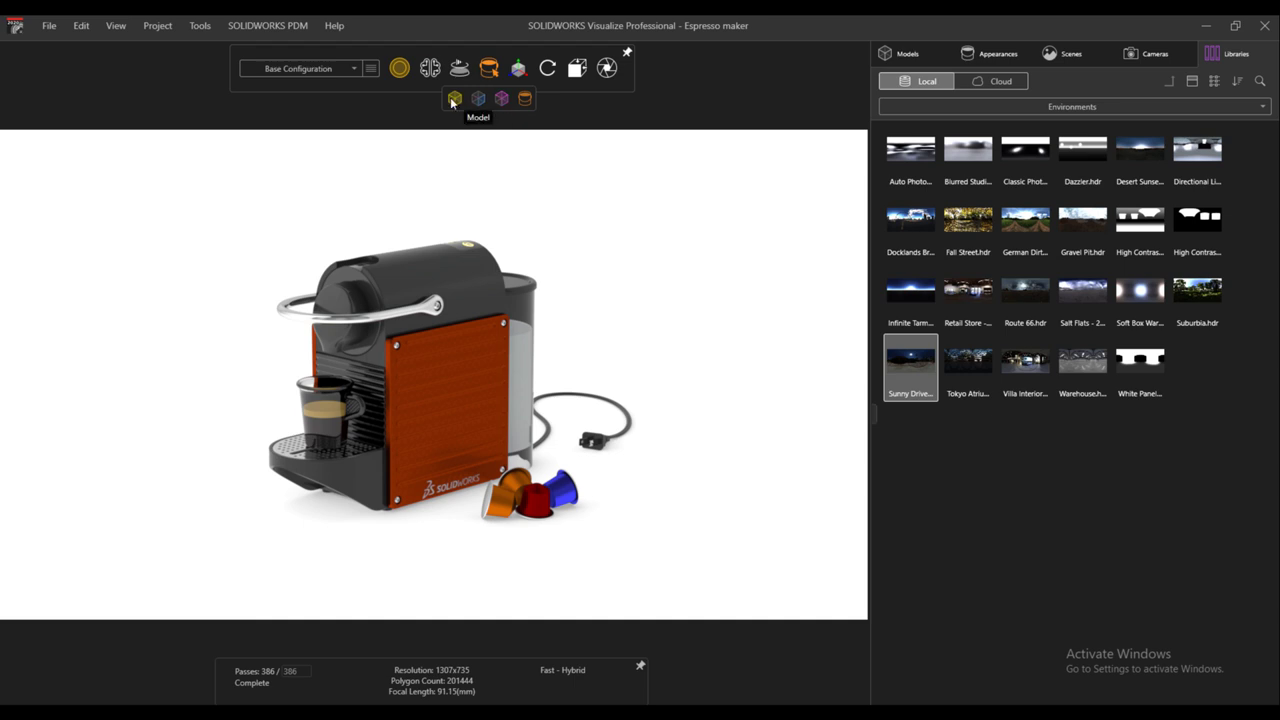
{"action": "mouse_move", "coordinate": [527, 67]}
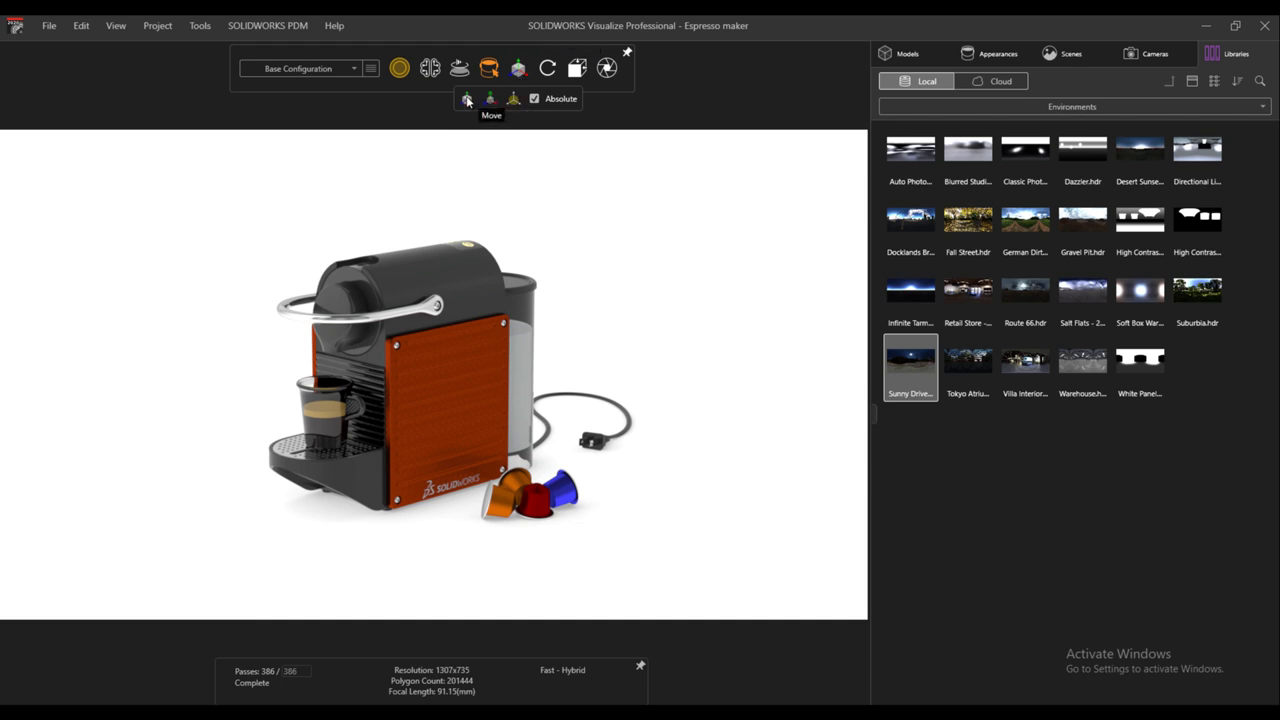
{"action": "mouse_move", "coordinate": [557, 69]}
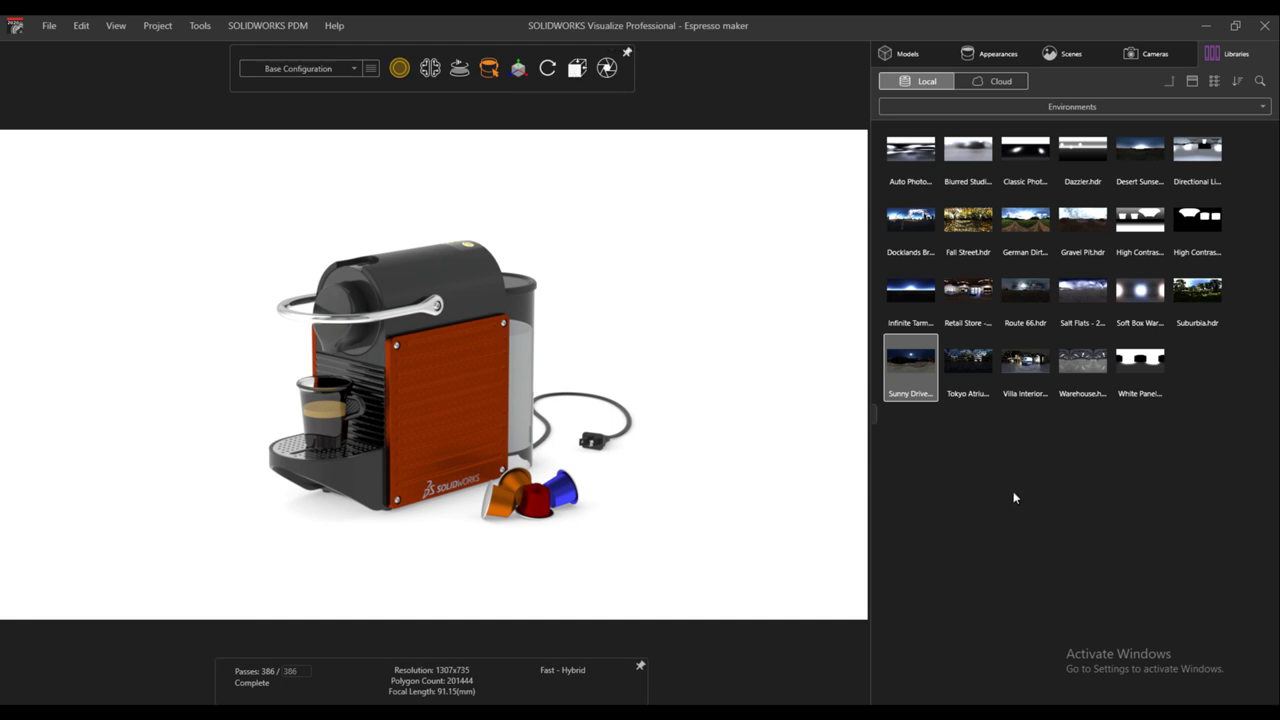
Expand Espresso maker and Root in the Models tree to list Body-1 through drip grid-1
{"action": "scroll", "coordinate": [400, 330], "scroll_direction": "up", "scroll_amount": 3}
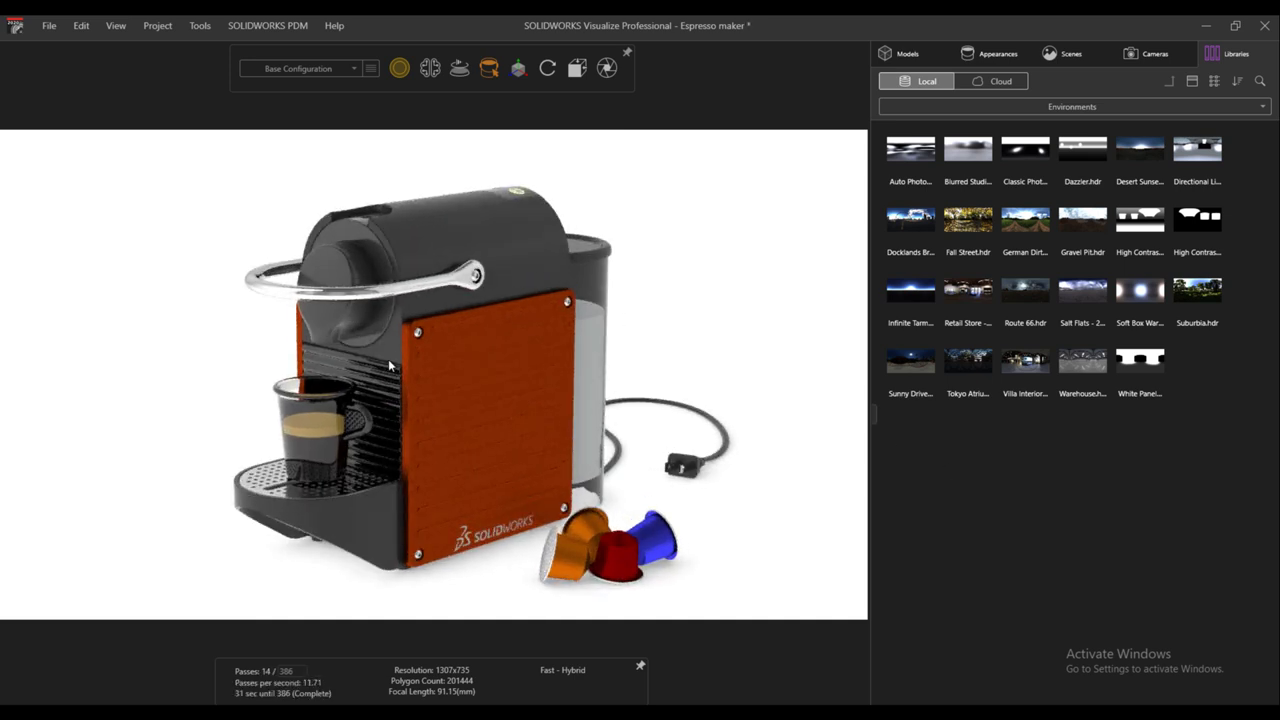
{"action": "scroll", "coordinate": [389, 363], "scroll_direction": "up", "scroll_amount": 3}
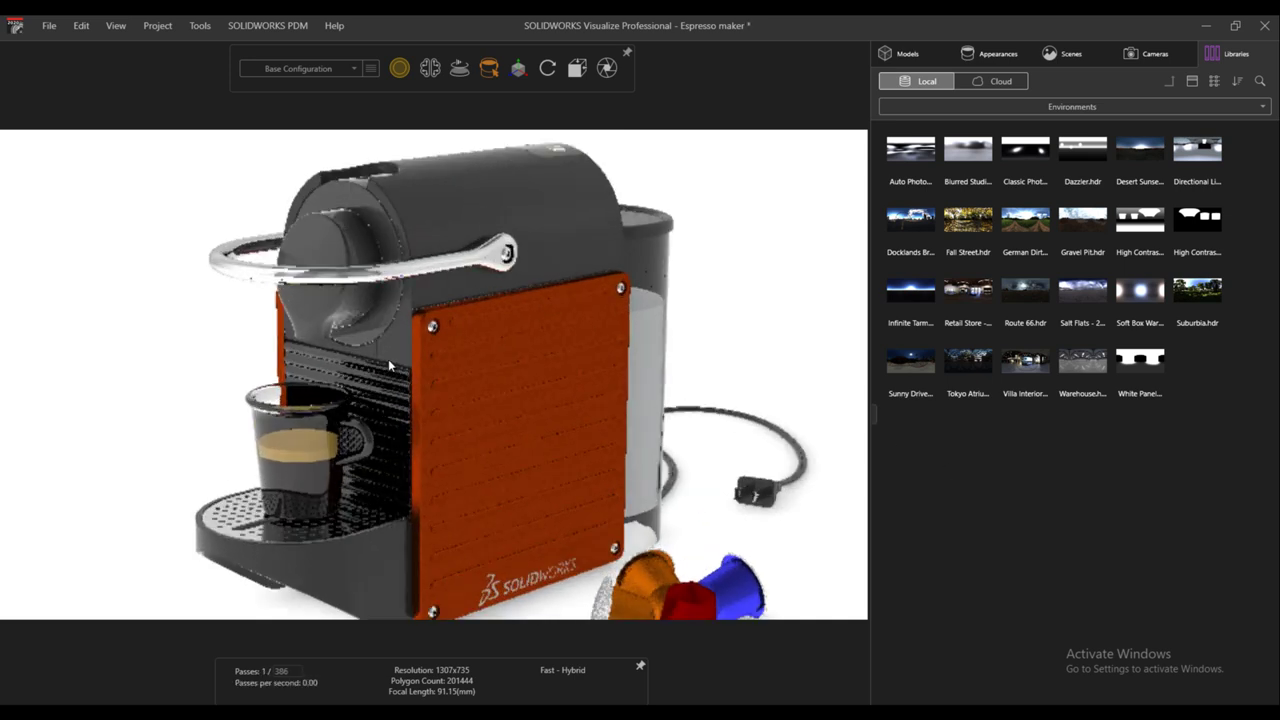
{"action": "scroll", "coordinate": [389, 363], "scroll_direction": "down", "scroll_amount": 5}
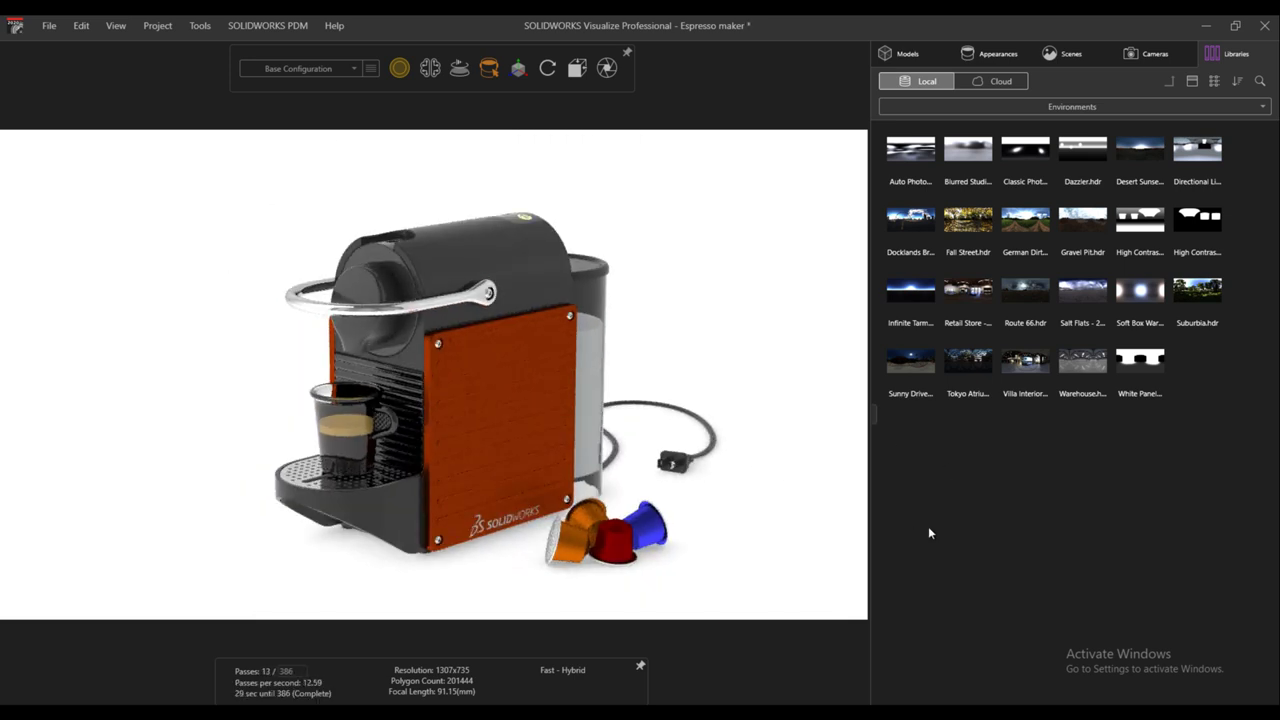
{"action": "left_click", "coordinate": [902, 56]}
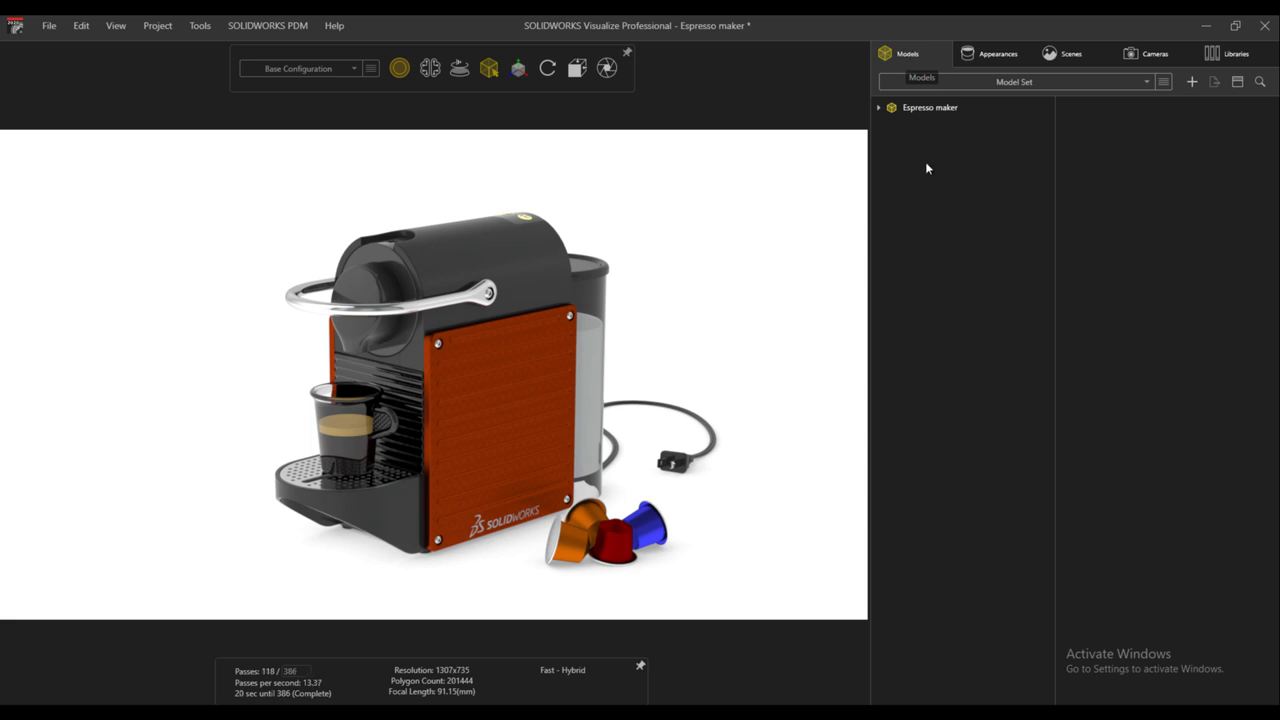
{"action": "left_click", "coordinate": [878, 108]}
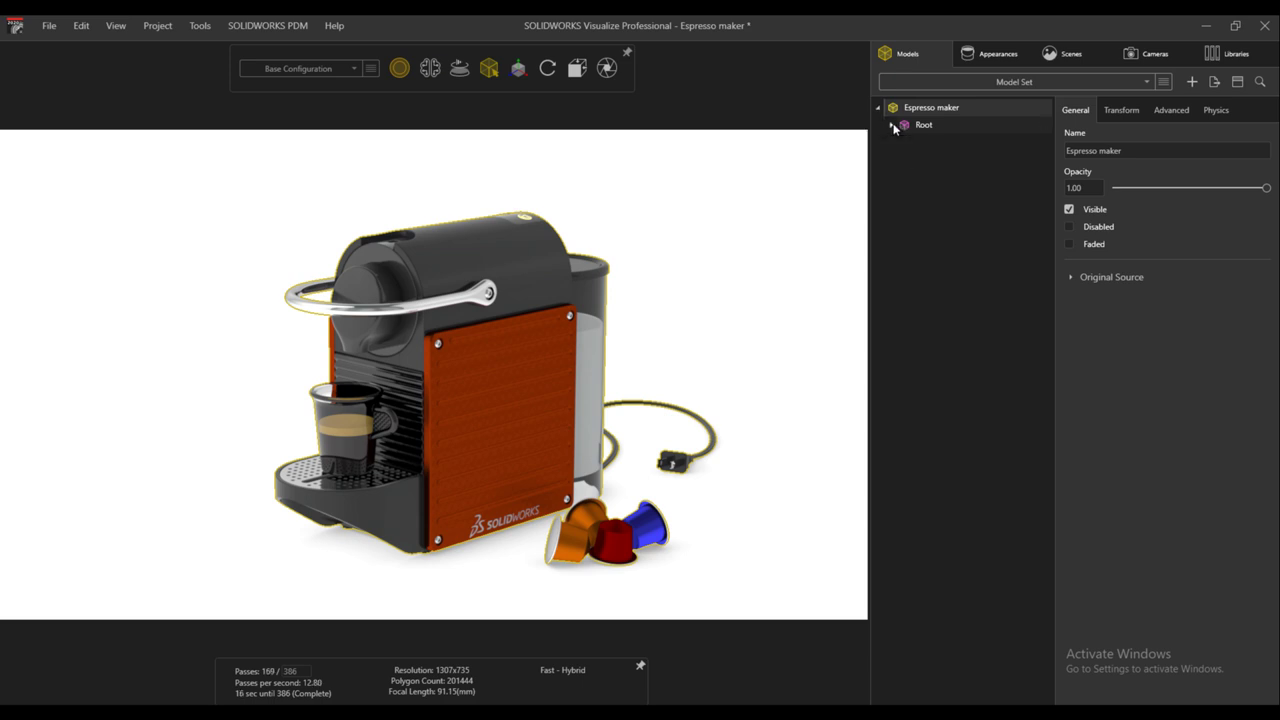
{"action": "left_click", "coordinate": [893, 125]}
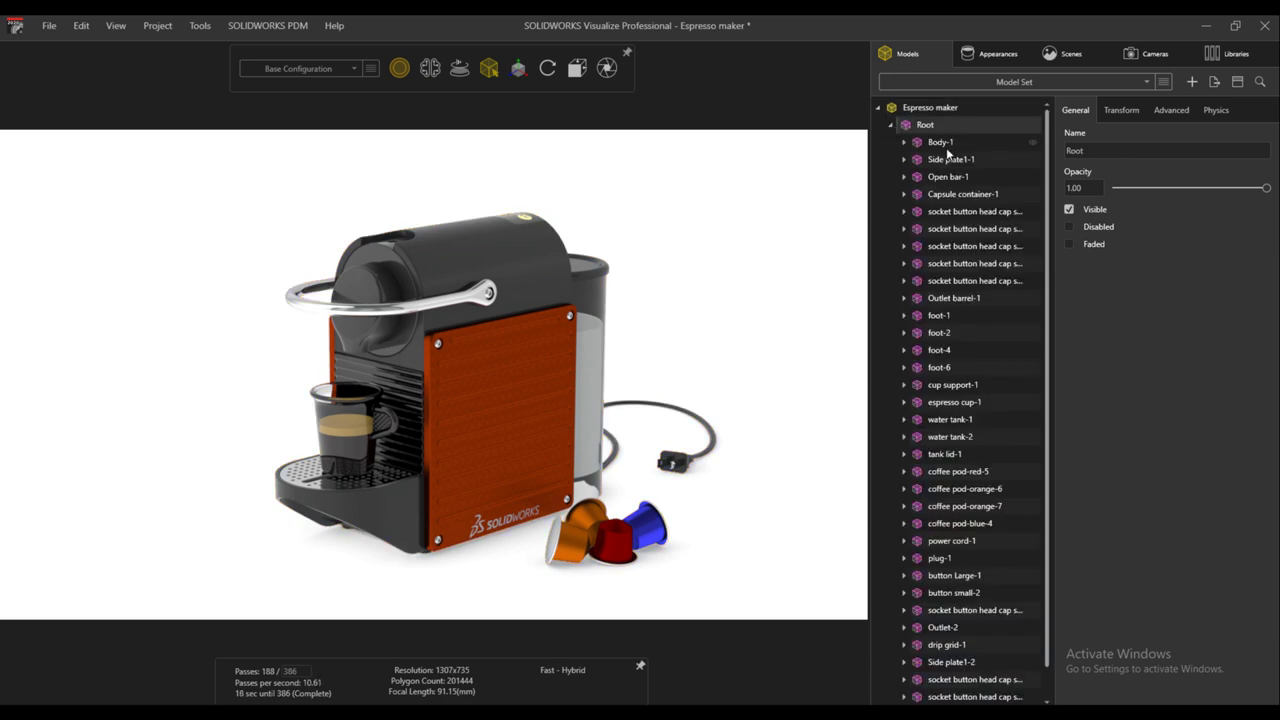
{"action": "mouse_move", "coordinate": [947, 145]}
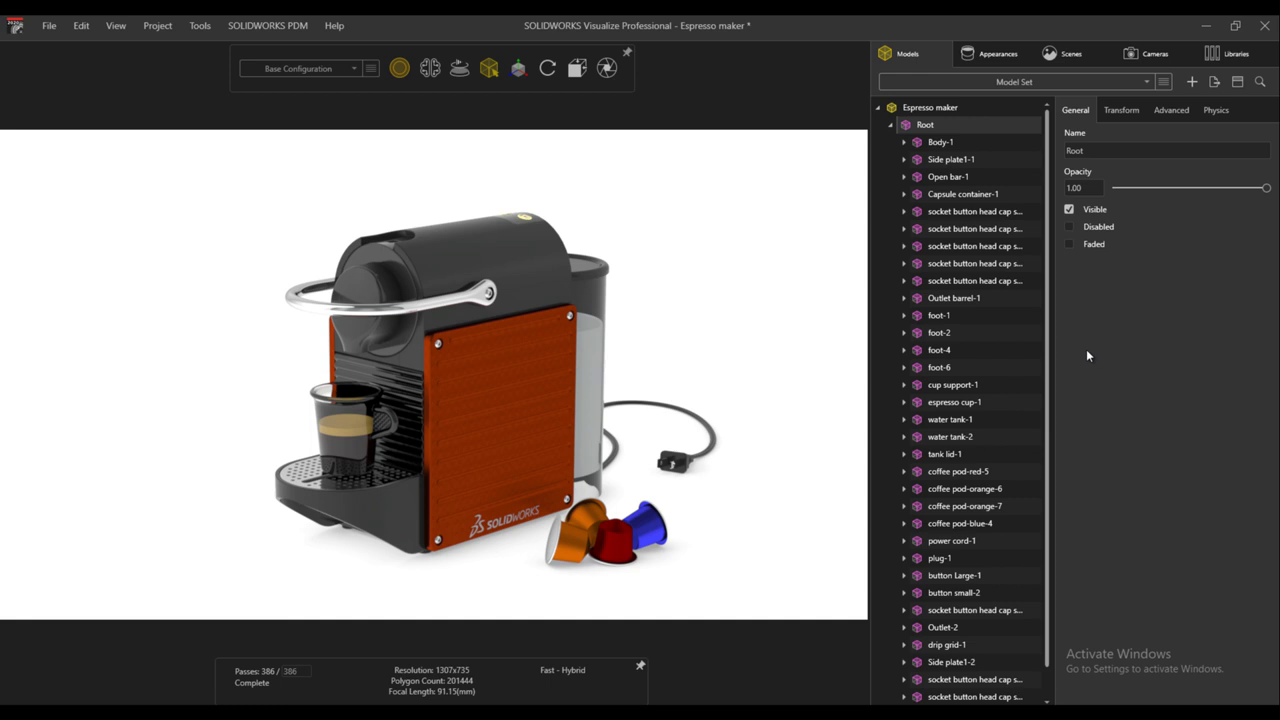
Put the five socket button head cap screws into a new group in the Models tree
{"action": "left_click", "coordinate": [981, 214]}
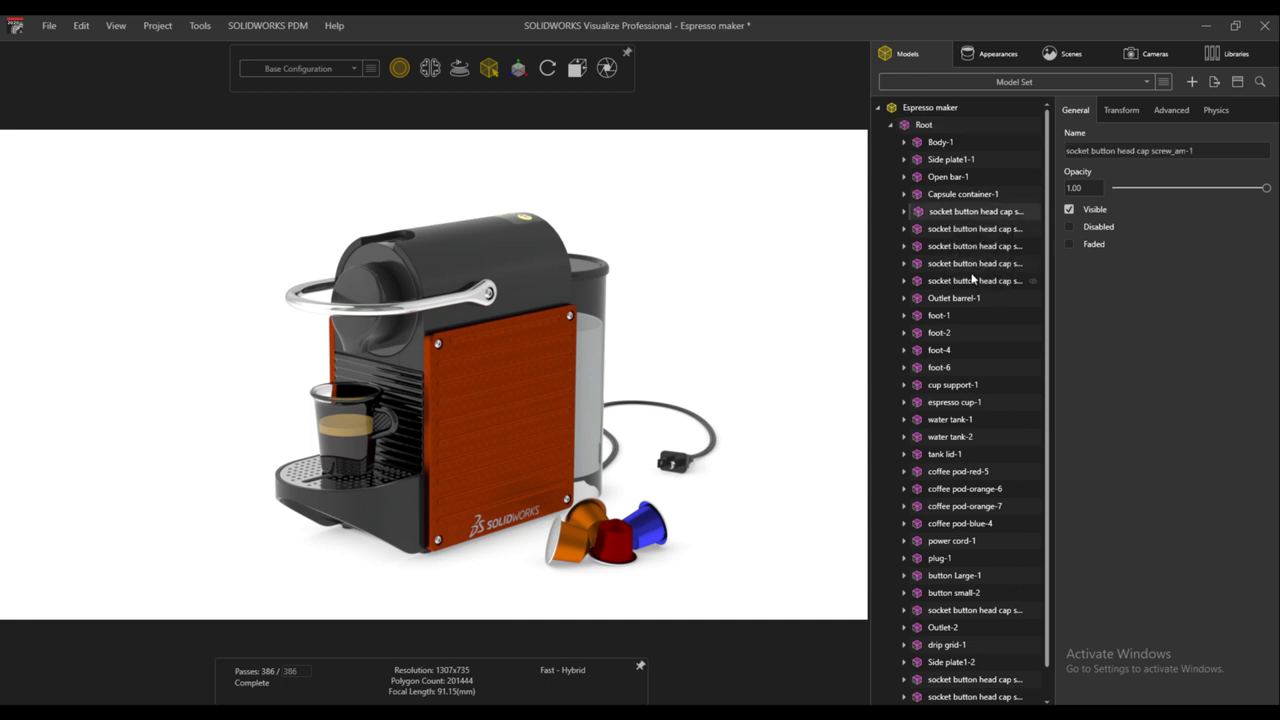
{"action": "mouse_move", "coordinate": [968, 289]}
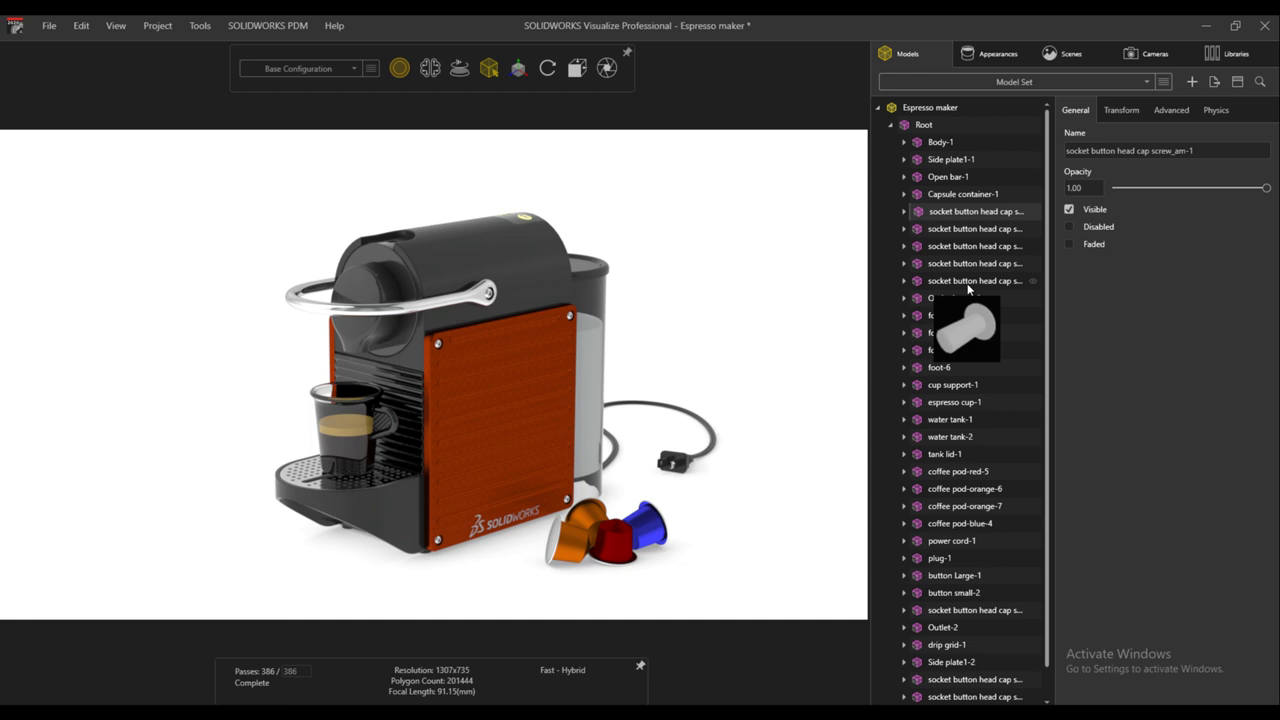
{"action": "left_click", "coordinate": [968, 281], "text": "shift"}
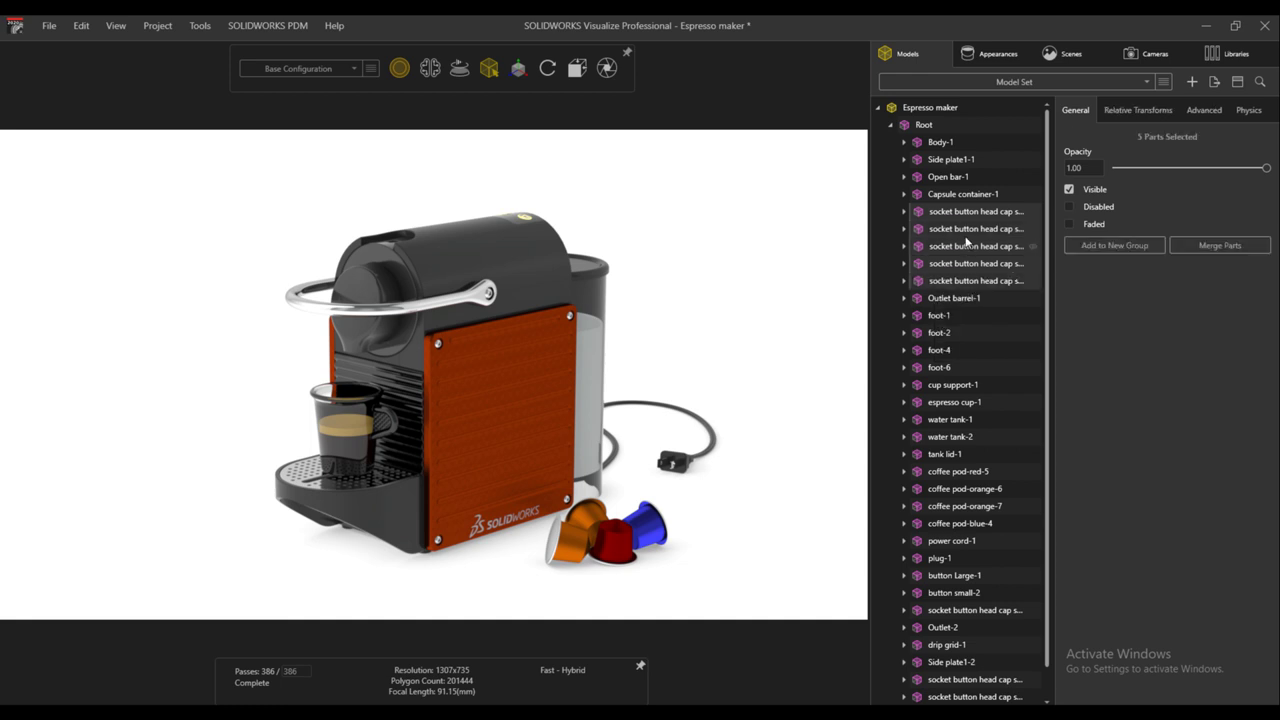
{"action": "mouse_move", "coordinate": [966, 294]}
{"action": "left_click", "coordinate": [1133, 246]}
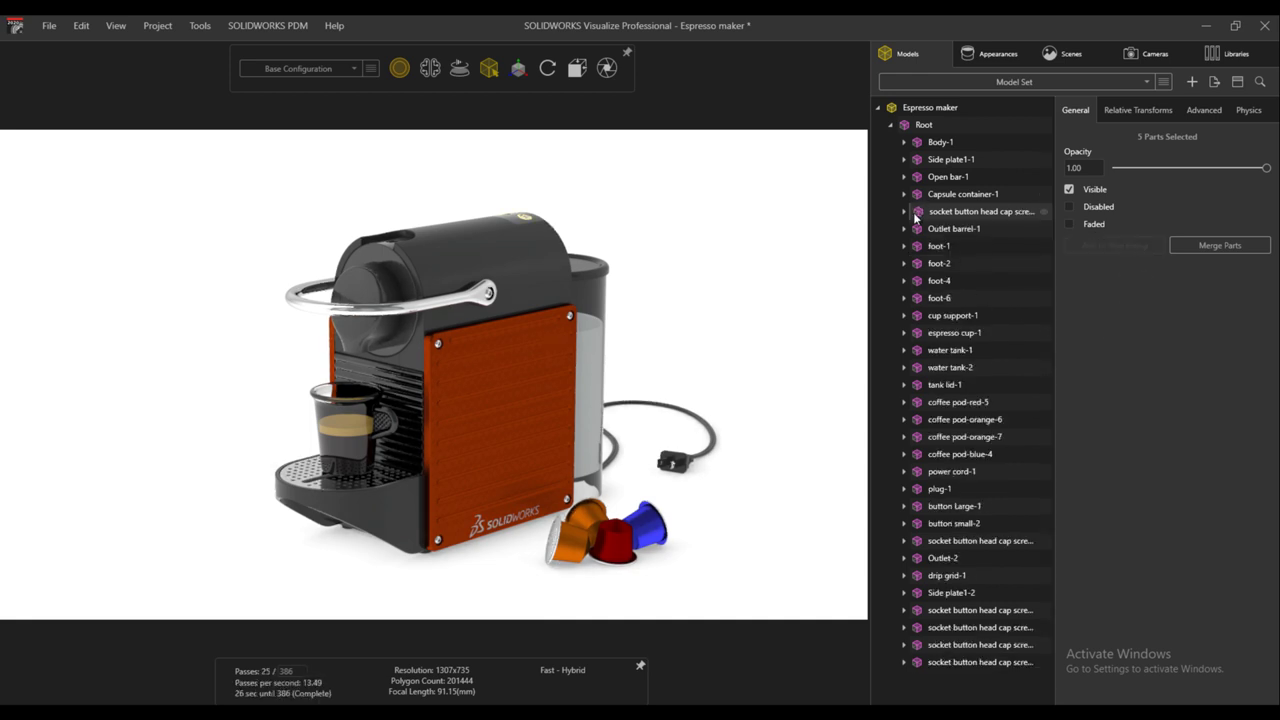
{"action": "mouse_move", "coordinate": [957, 216]}
{"action": "left_click_drag", "start_coordinate": [455, 372], "coordinate": [496, 377]}
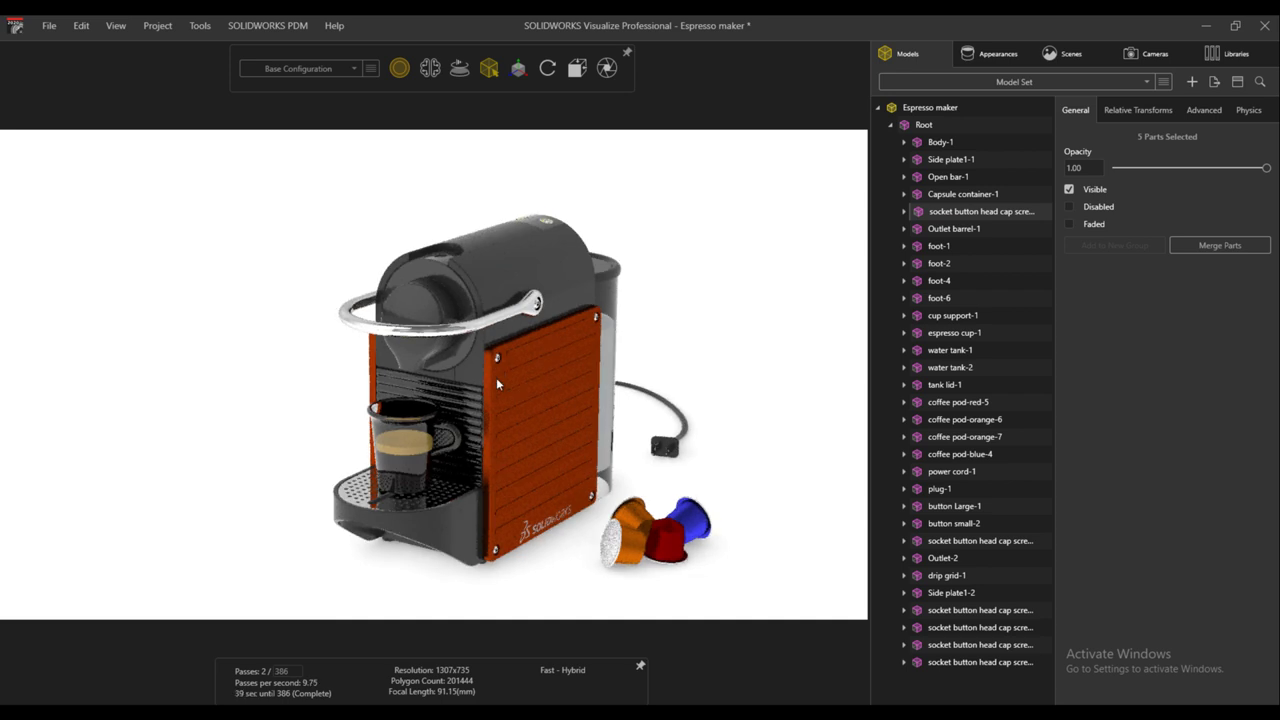
Merge Side plate1-1 and Side plate1-2 into the single part Side plate1-1
{"action": "left_click", "coordinate": [969, 166]}
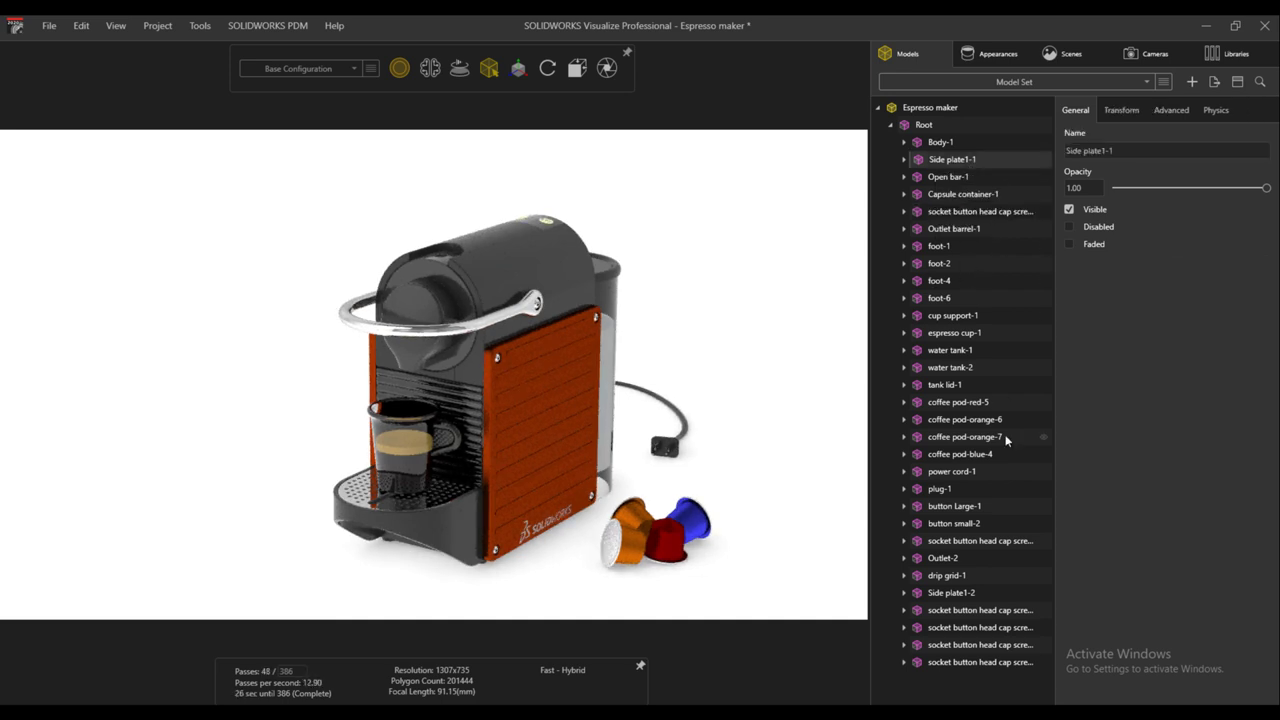
{"action": "left_click", "coordinate": [955, 595], "text": "ctrl"}
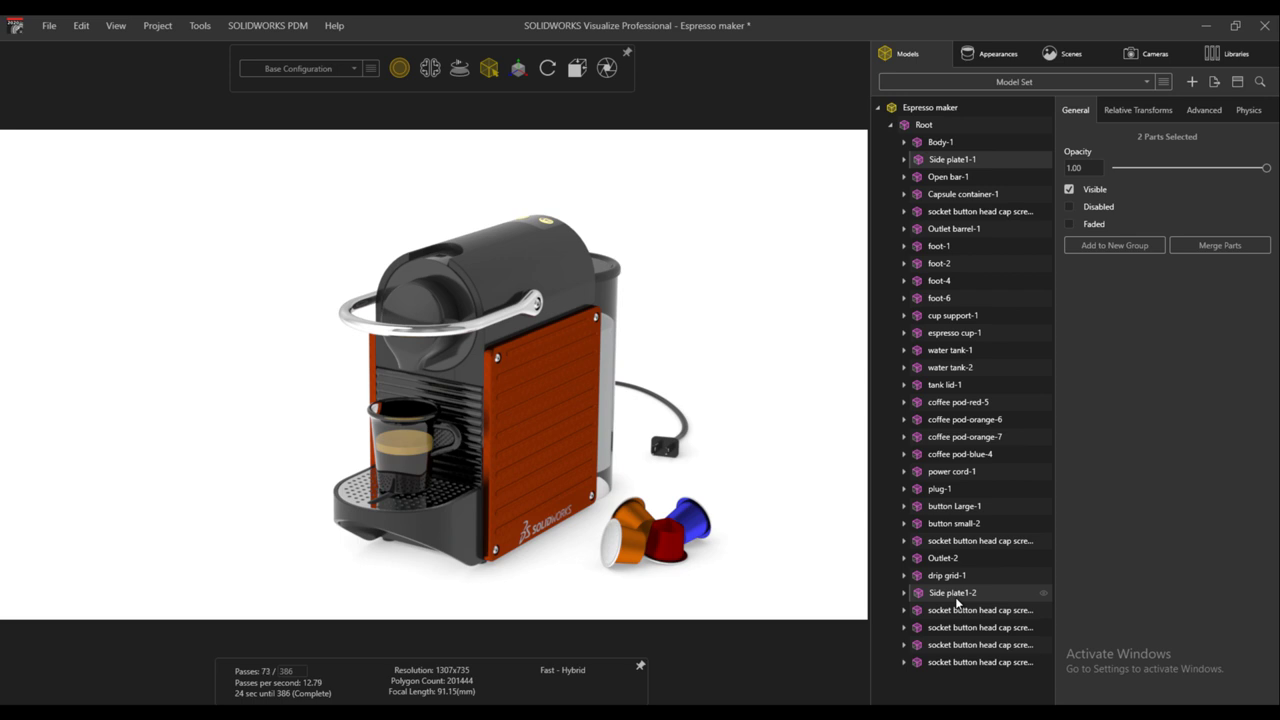
{"action": "left_click", "coordinate": [1205, 258]}
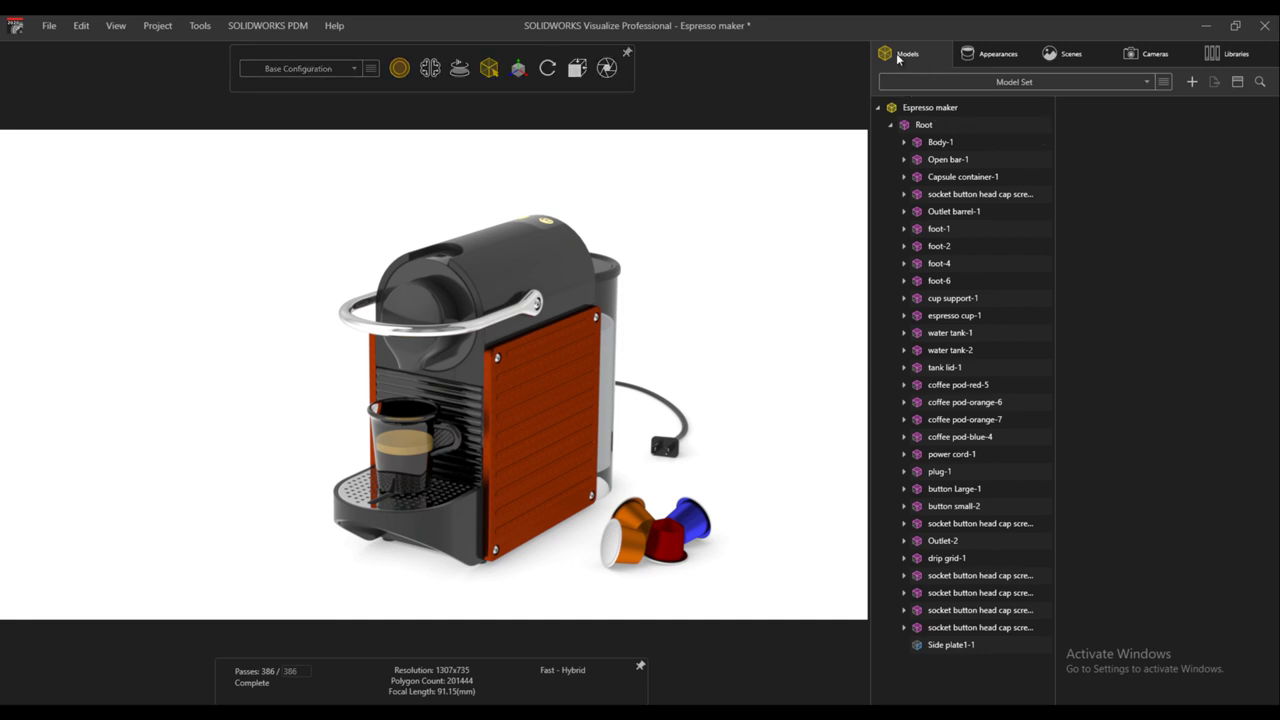
Inspect the Blue pod appearance's settings, then bring up the local Environments library
{"action": "left_click", "coordinate": [984, 55]}
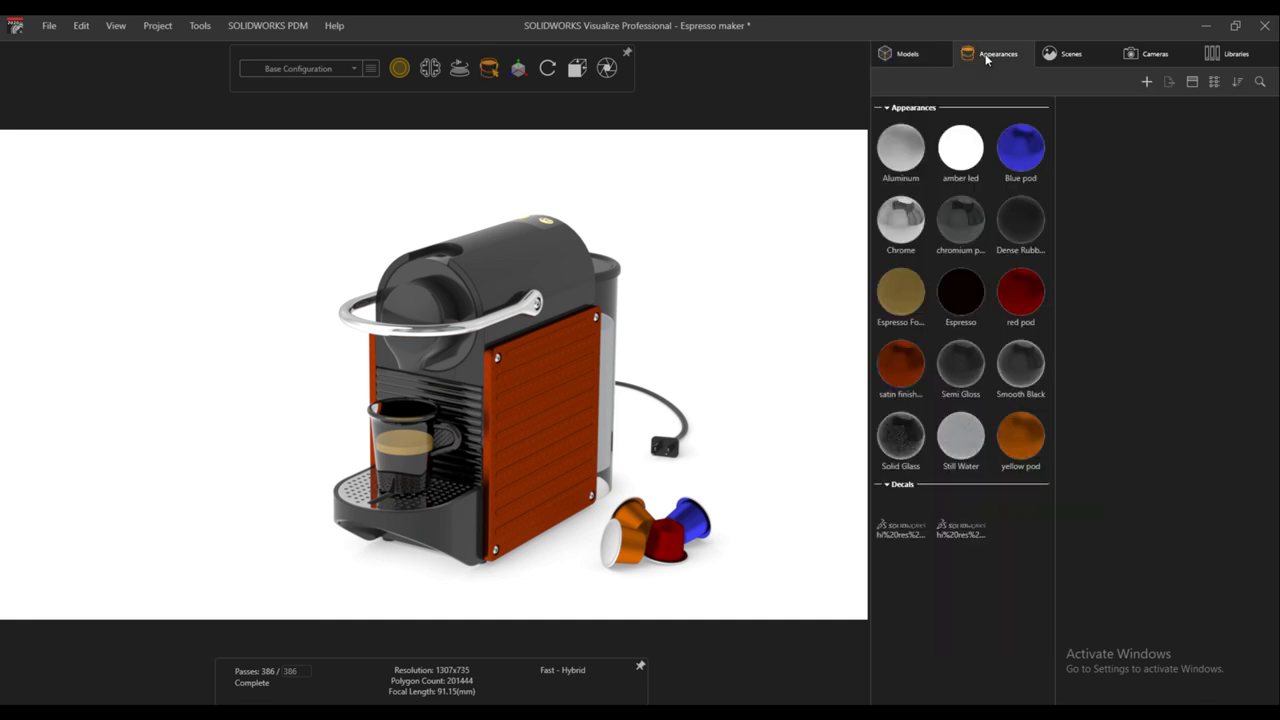
{"action": "left_click", "coordinate": [1035, 160]}
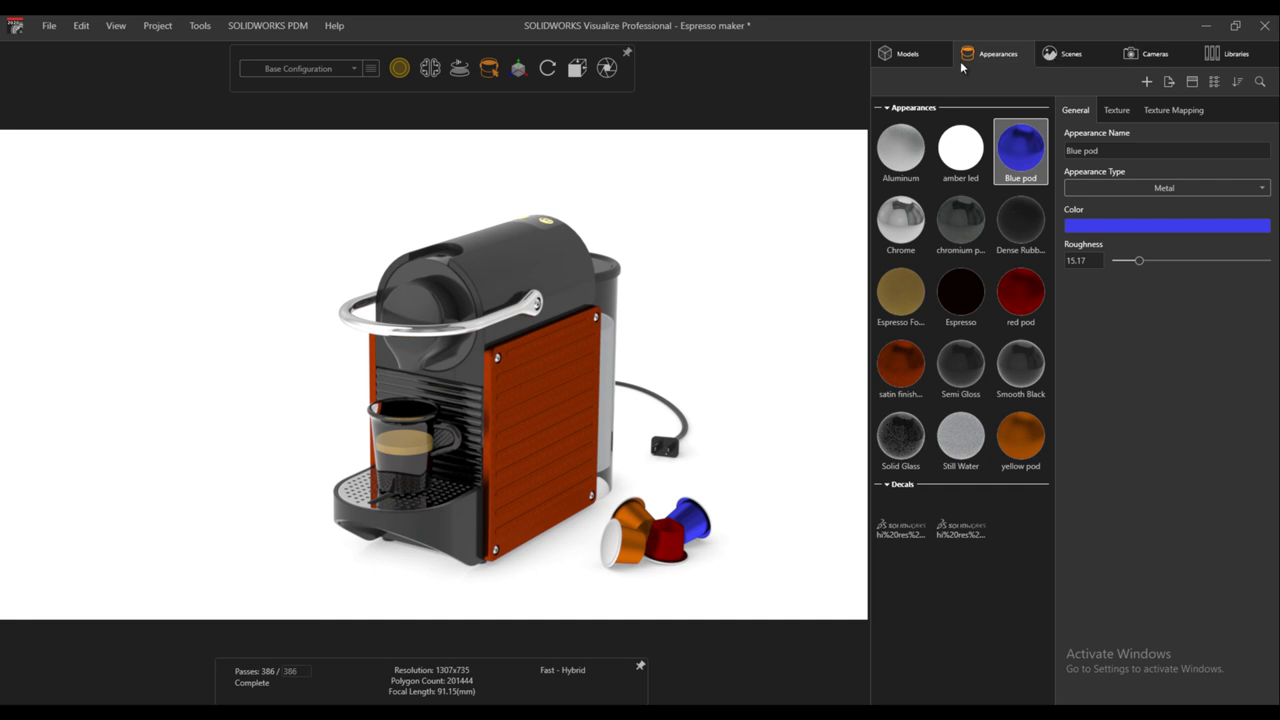
{"action": "left_click", "coordinate": [1238, 54]}
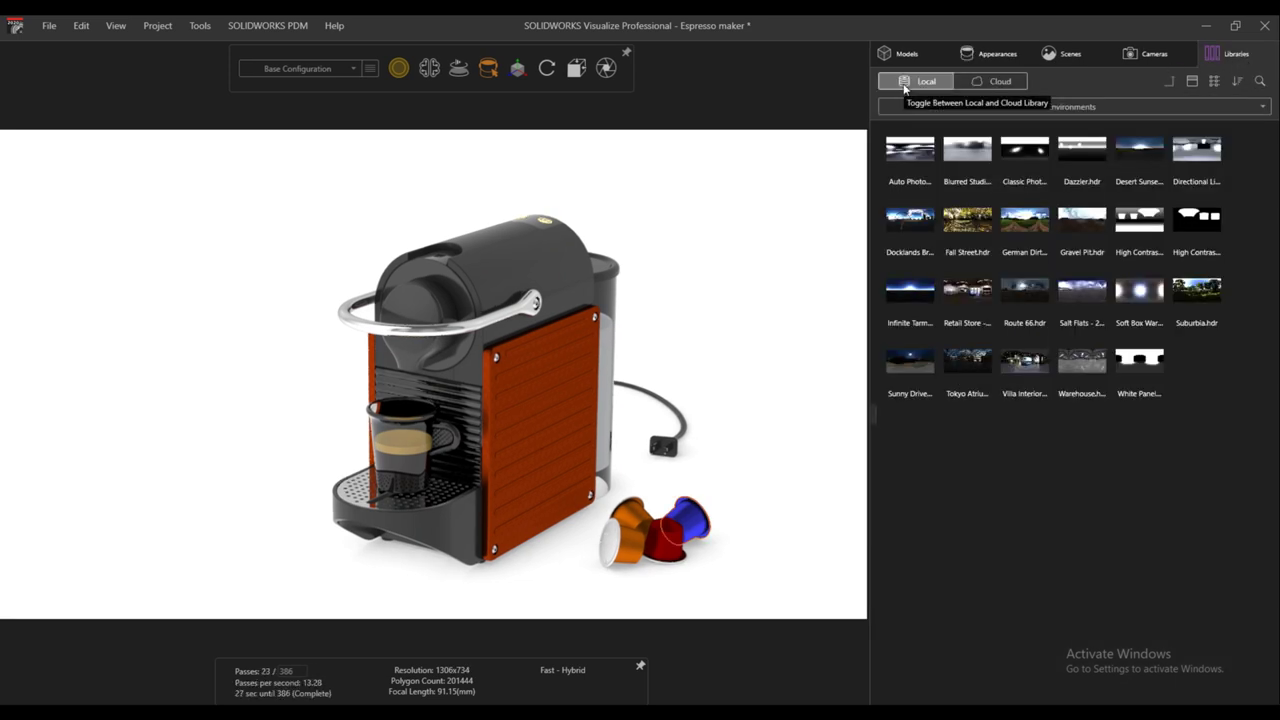
Browse the Appearances library and cloud Paint folder, return to Local, and select the top housing
{"action": "left_click", "coordinate": [1060, 108]}
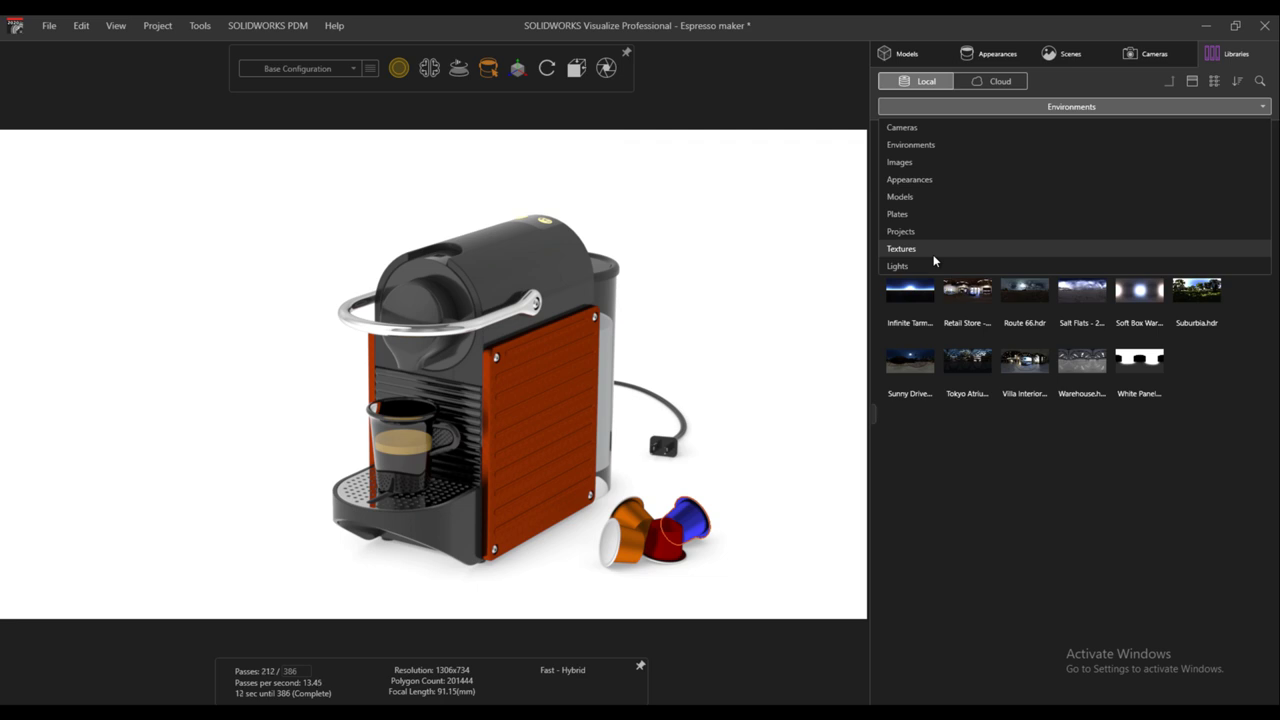
{"action": "left_click", "coordinate": [937, 180]}
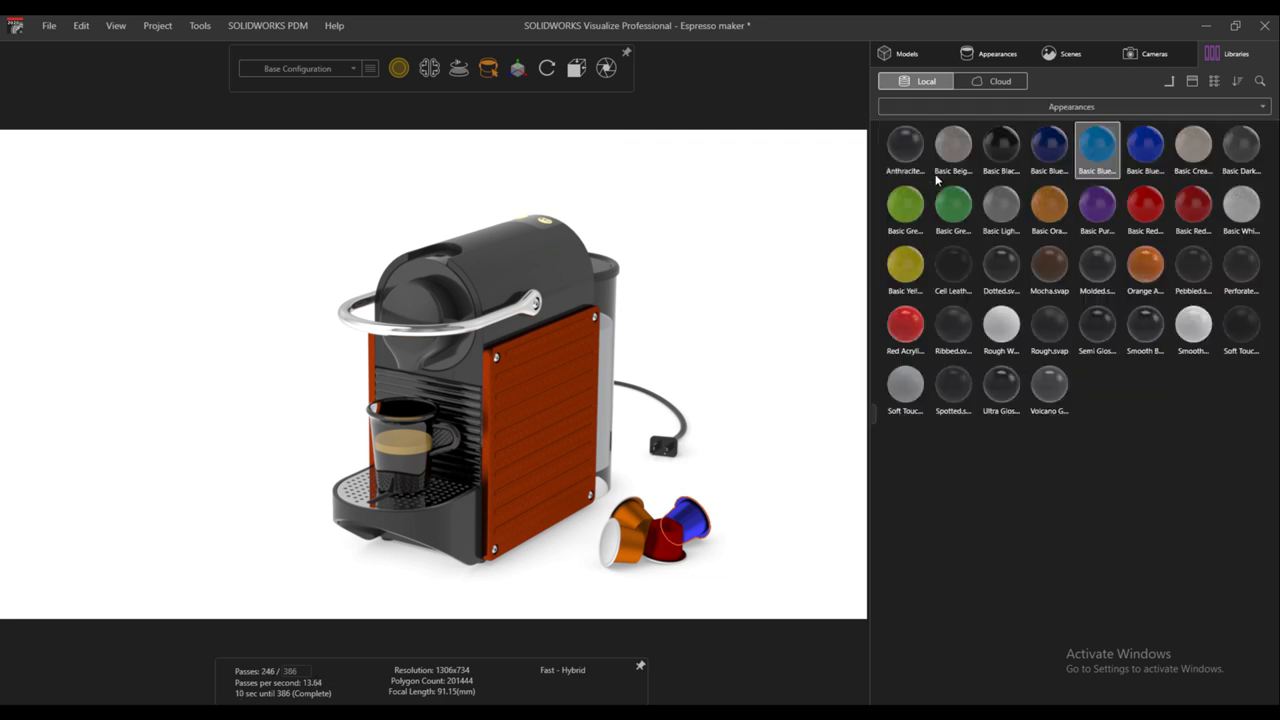
{"action": "left_click", "coordinate": [1171, 80]}
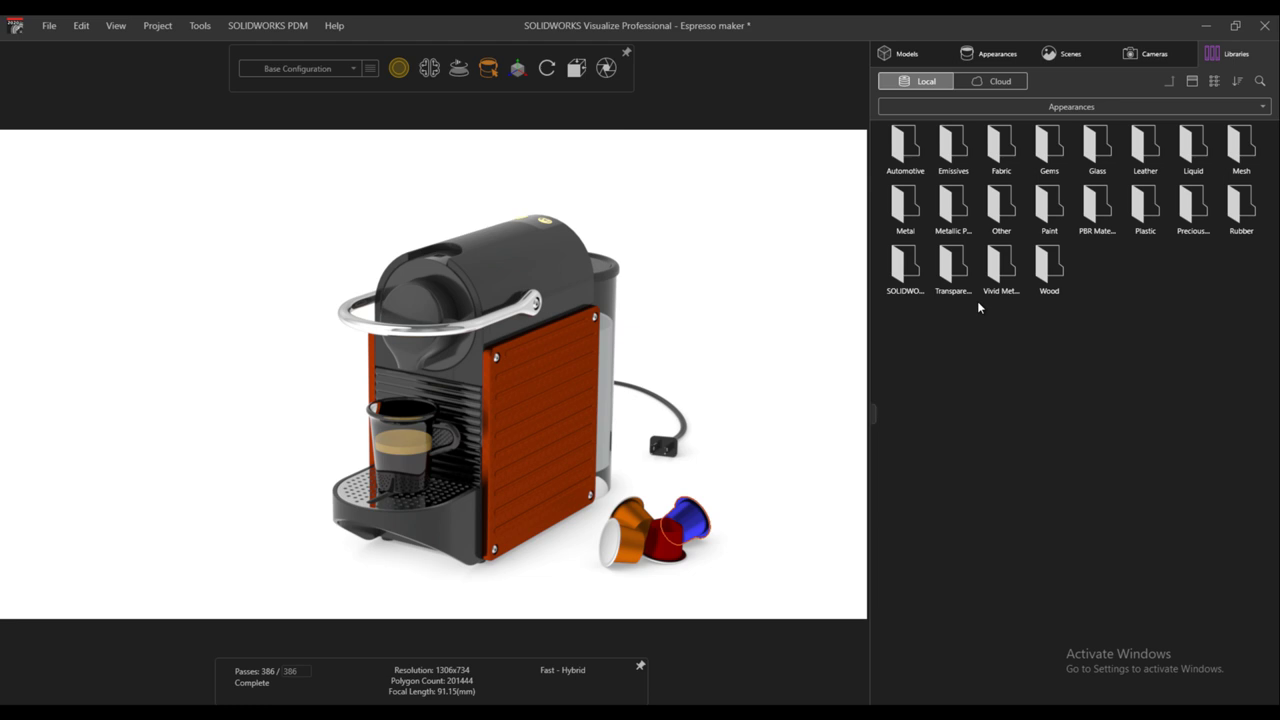
{"action": "left_click", "coordinate": [995, 84]}
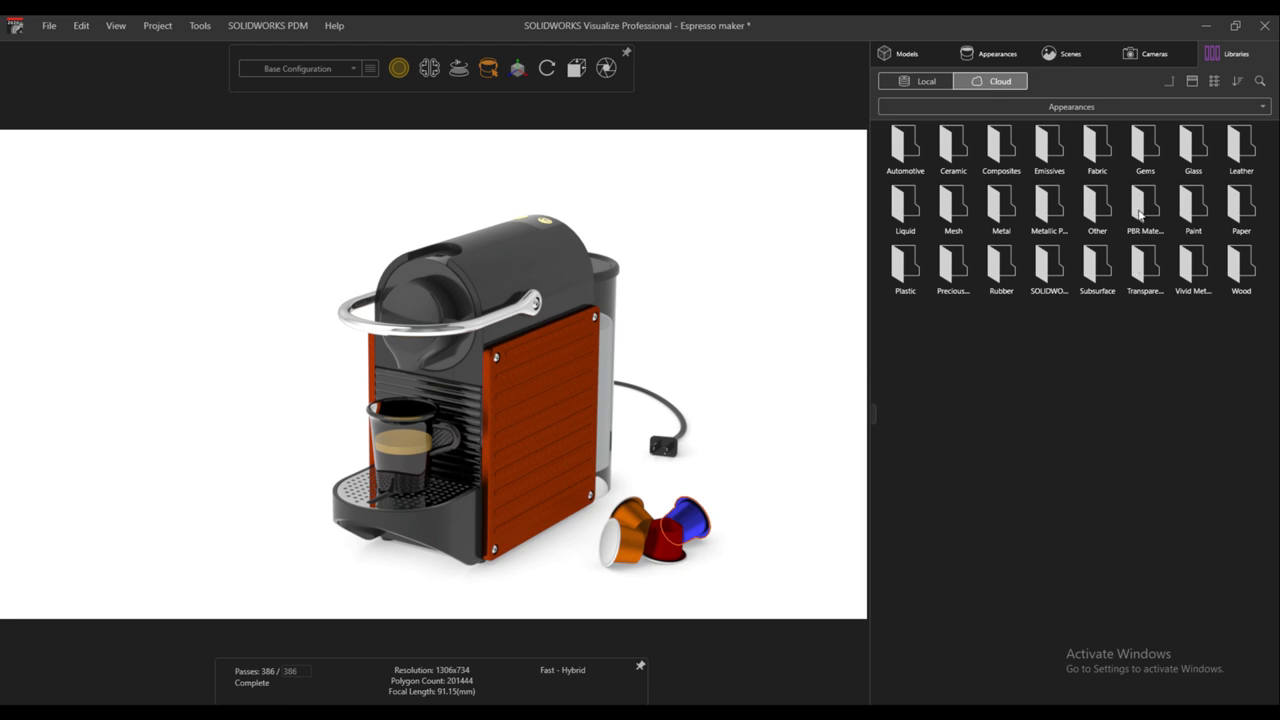
{"action": "double_click", "coordinate": [1181, 208]}
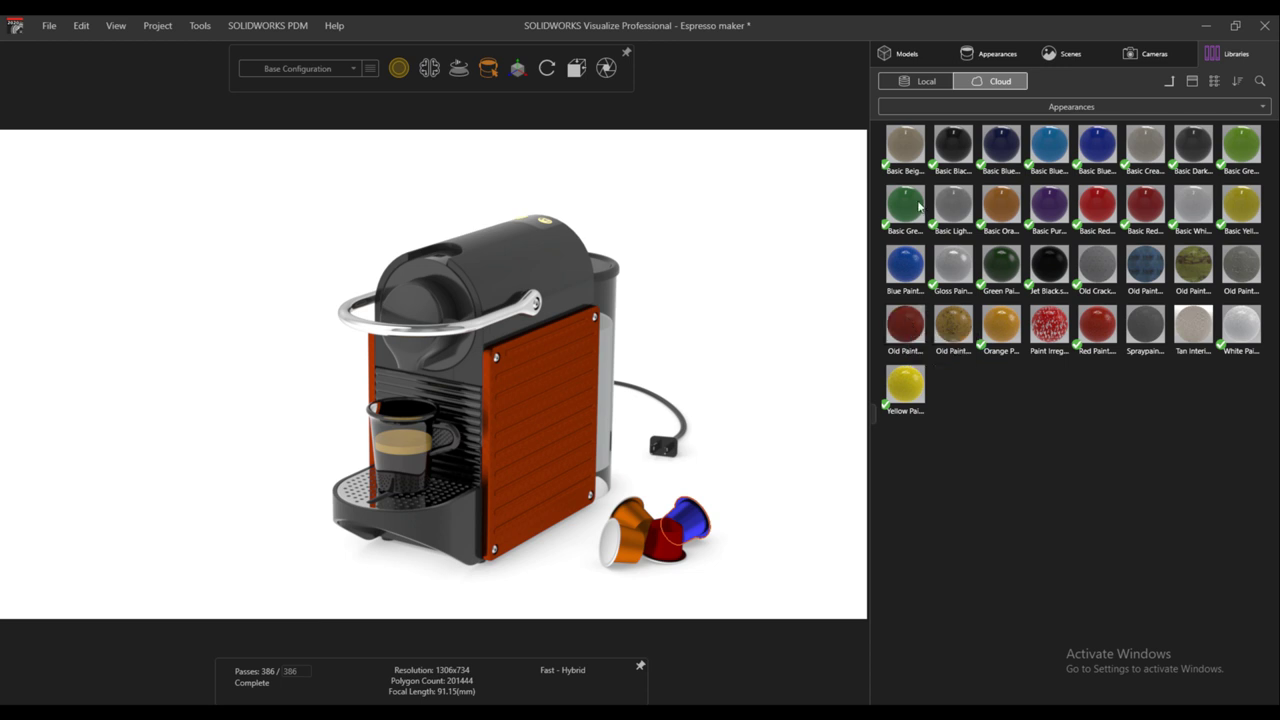
{"action": "left_click", "coordinate": [915, 81]}
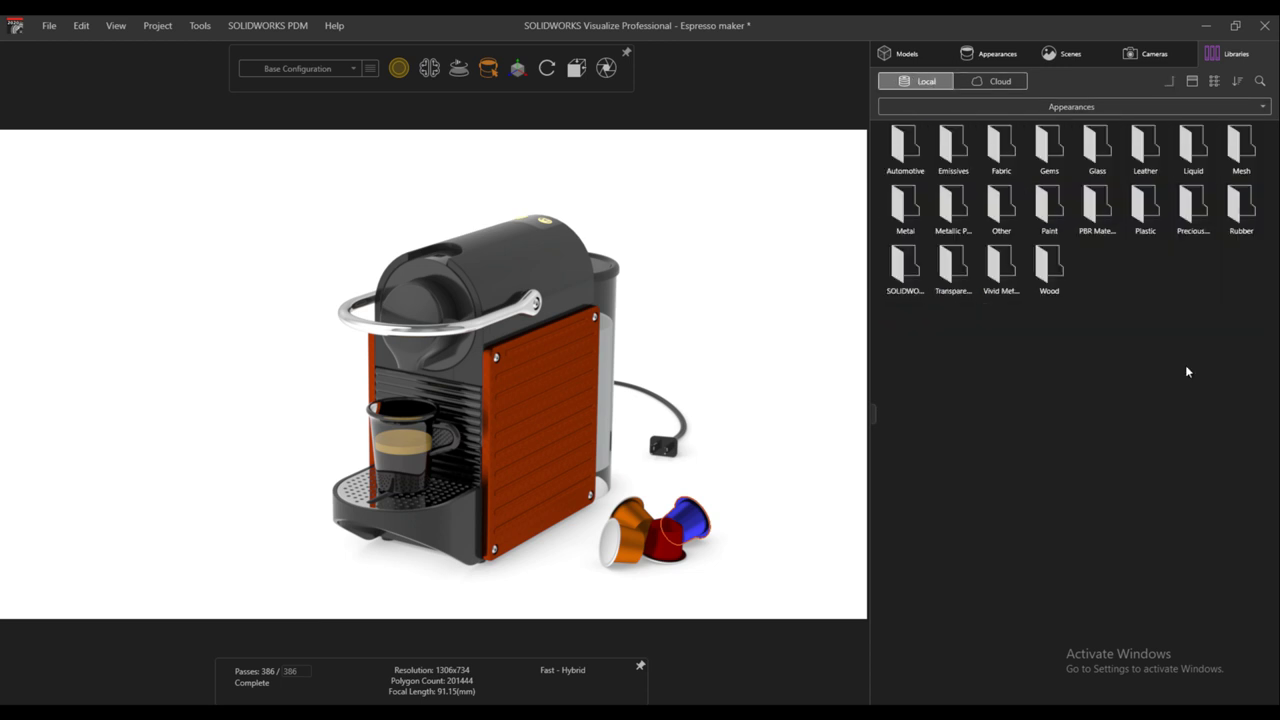
{"action": "left_click", "coordinate": [513, 243]}
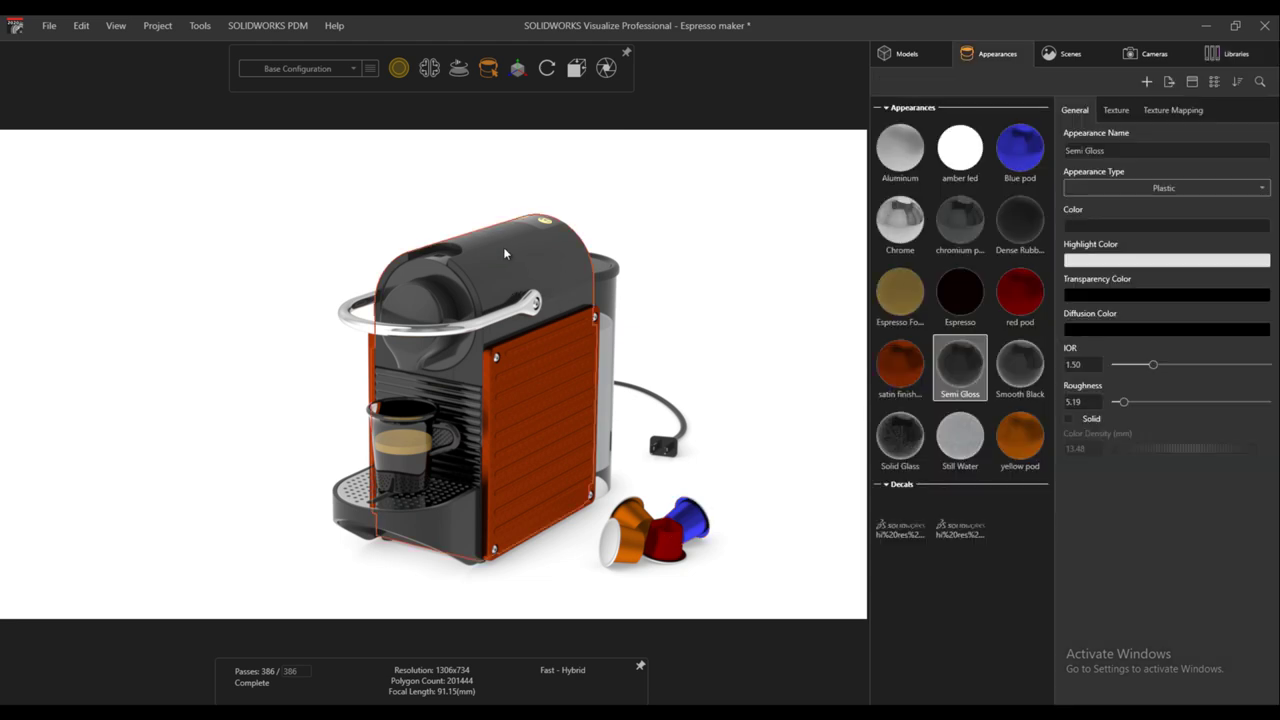
Apply Cell Leather from the Plastic appearances folder to the top housing
{"action": "left_click", "coordinate": [1226, 51]}
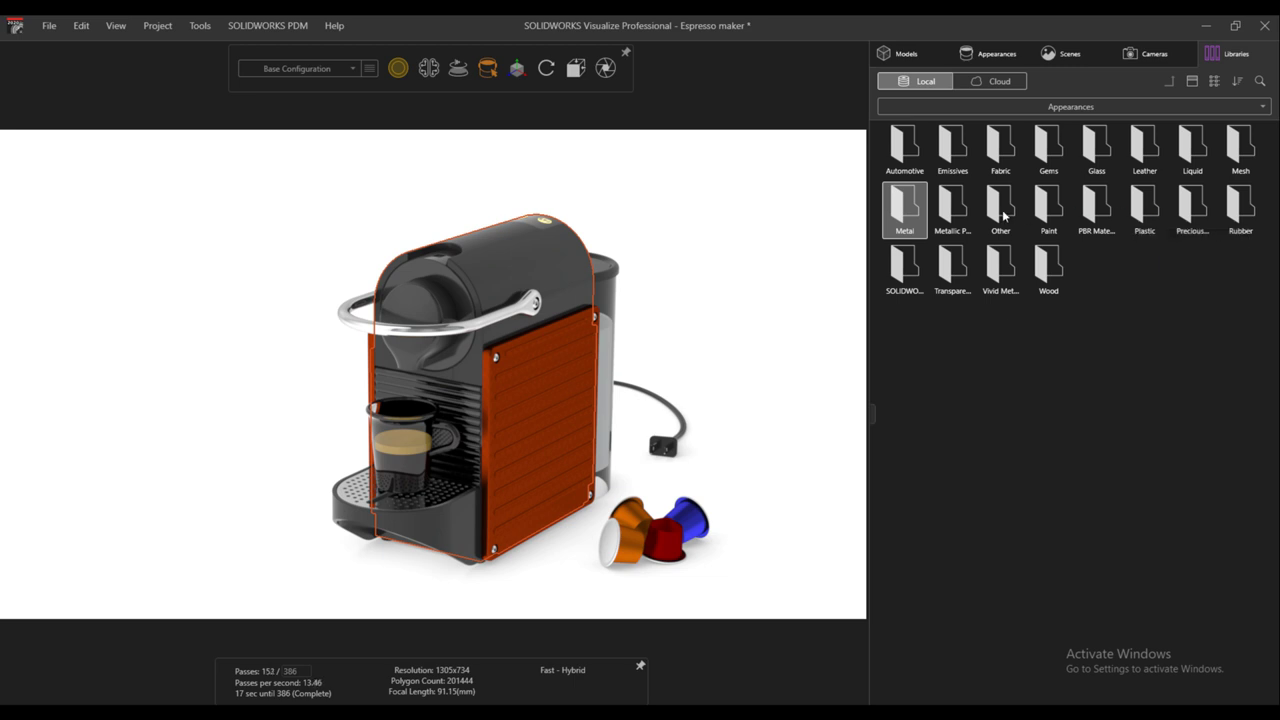
{"action": "double_click", "coordinate": [1146, 206]}
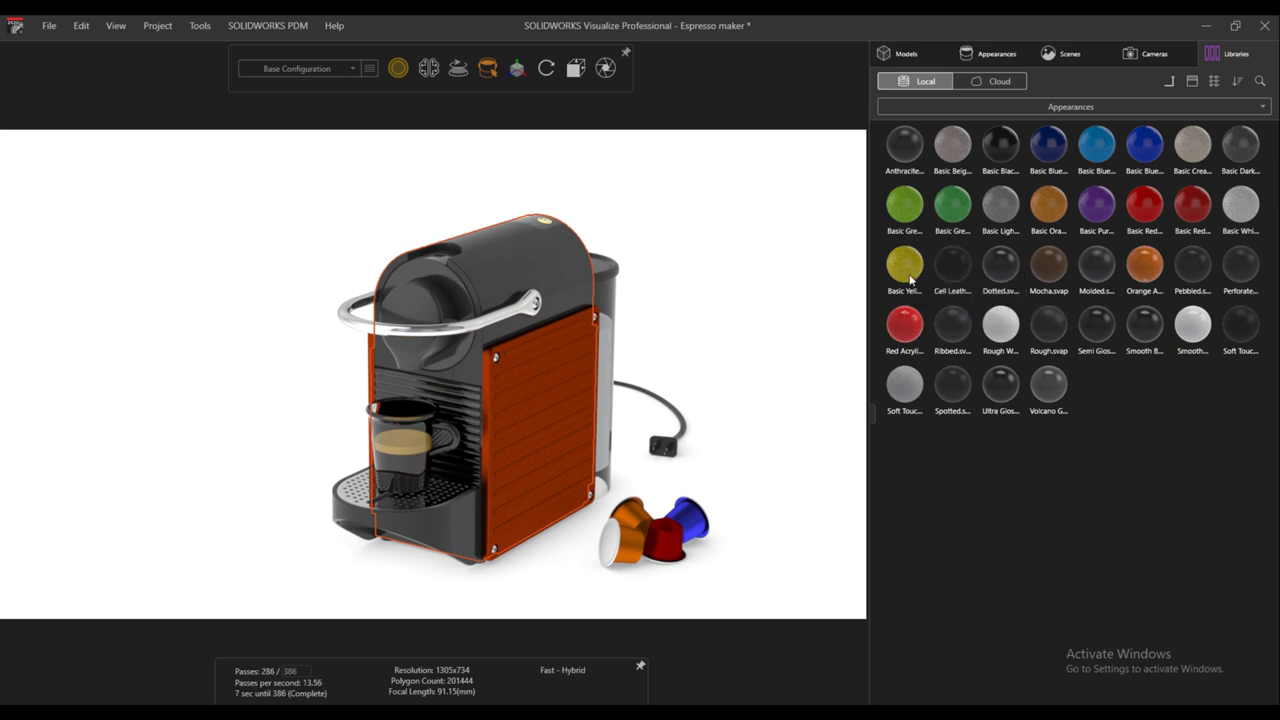
{"action": "left_click", "coordinate": [954, 279]}
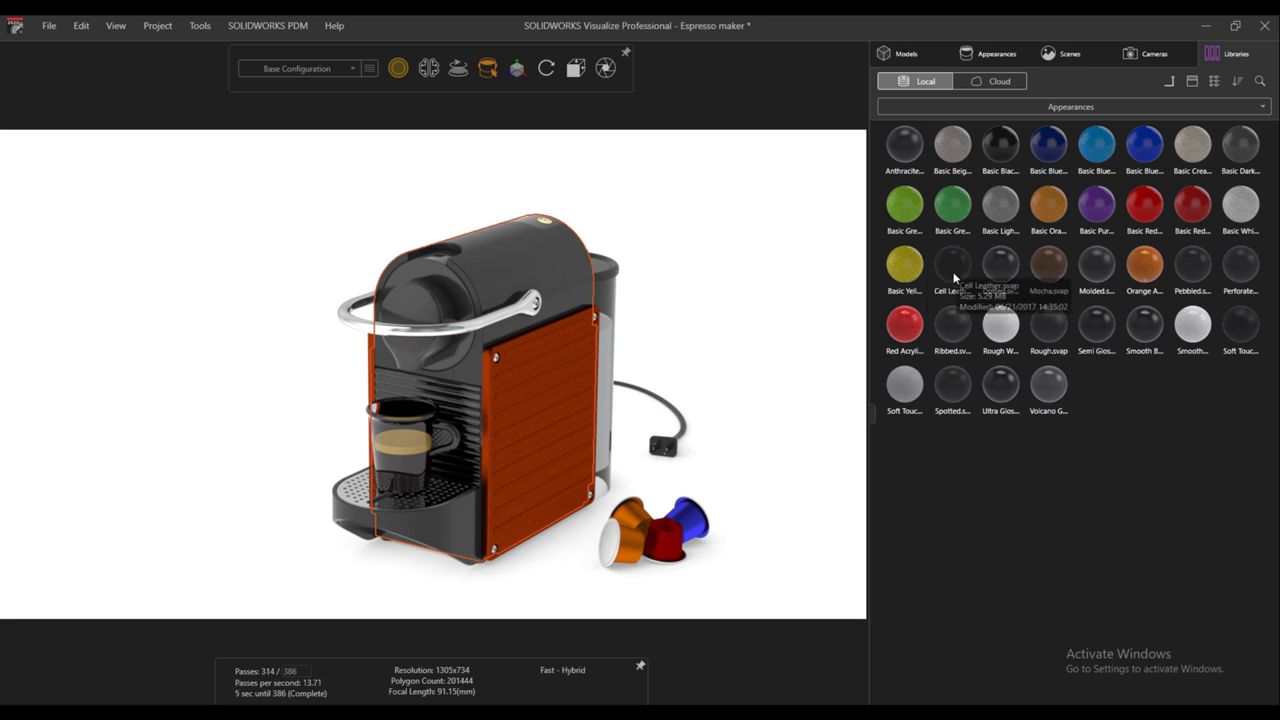
{"action": "left_click_drag", "start_coordinate": [954, 279], "coordinate": [511, 273]}
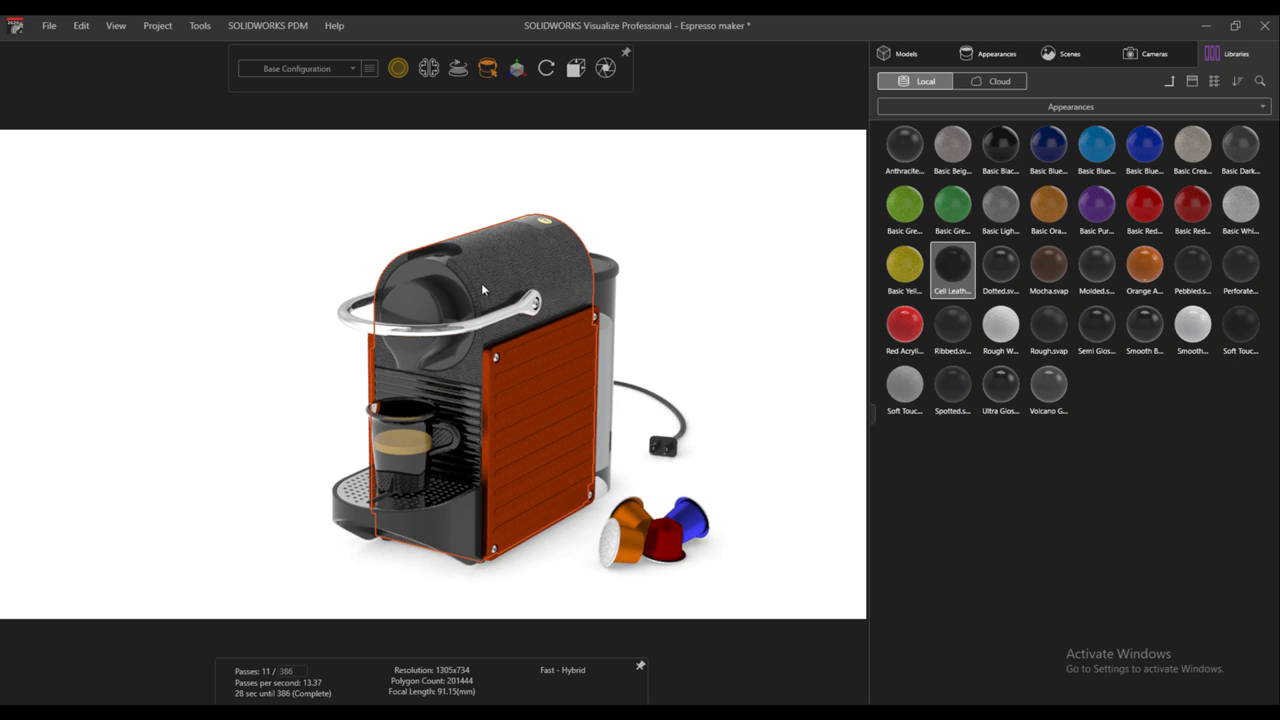
Replace it with the Molded appearance on the espresso maker's housing
{"action": "left_click_drag", "start_coordinate": [485, 287], "coordinate": [553, 267]}
{"action": "scroll", "coordinate": [501, 285], "scroll_direction": "up", "scroll_amount": 5}
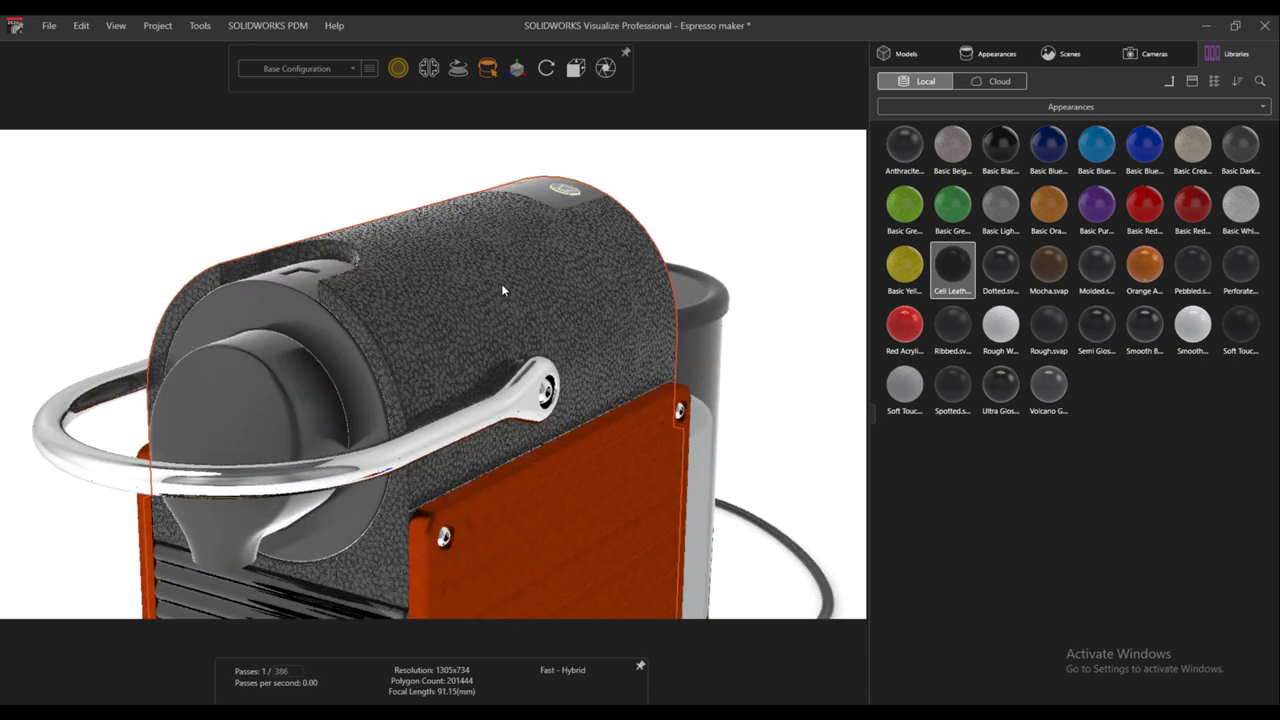
{"action": "scroll", "coordinate": [501, 290], "scroll_direction": "up", "scroll_amount": 2}
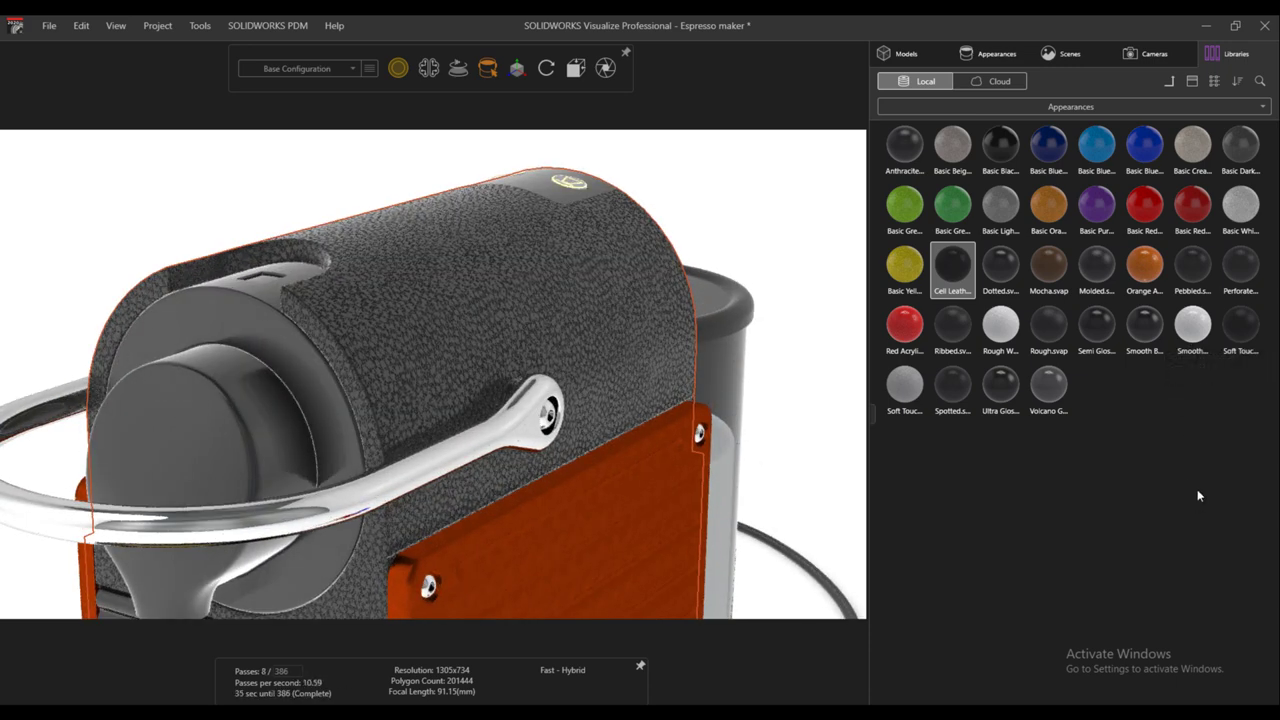
{"action": "scroll", "coordinate": [471, 311], "scroll_direction": "up", "scroll_amount": 3}
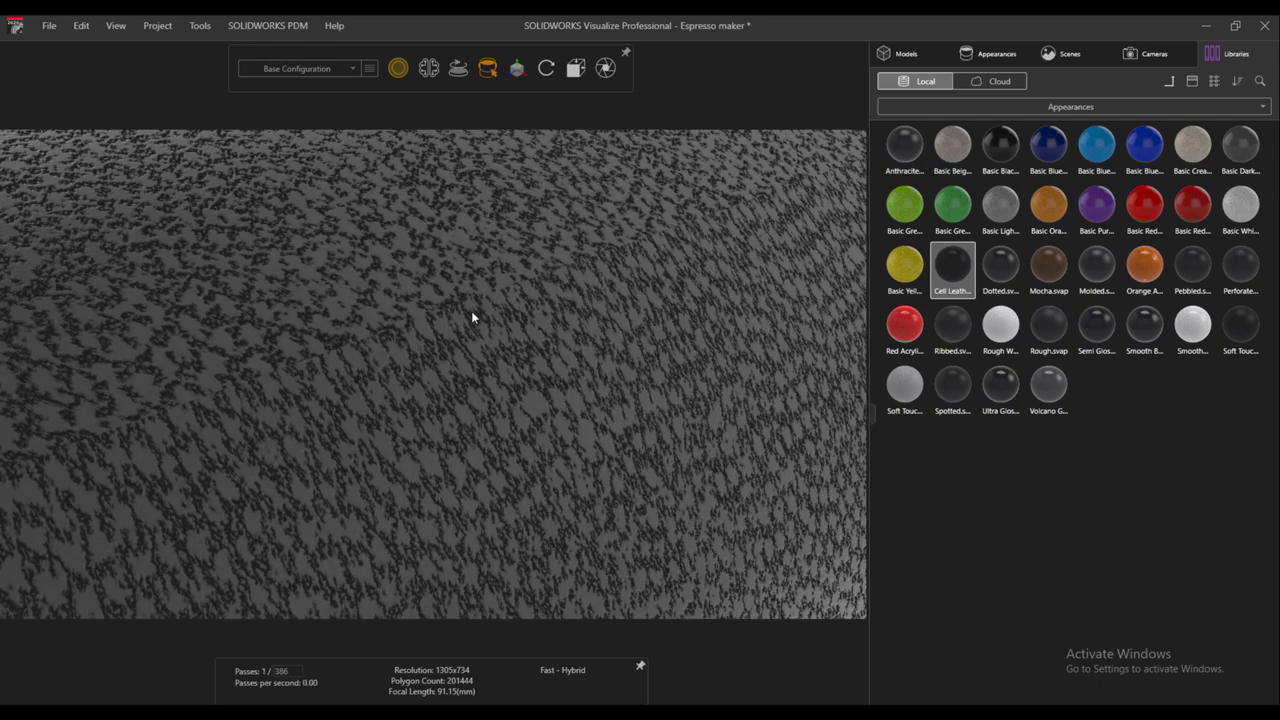
{"action": "scroll", "coordinate": [471, 311], "scroll_direction": "down", "scroll_amount": 2}
{"action": "scroll", "coordinate": [473, 317], "scroll_direction": "down", "scroll_amount": 3}
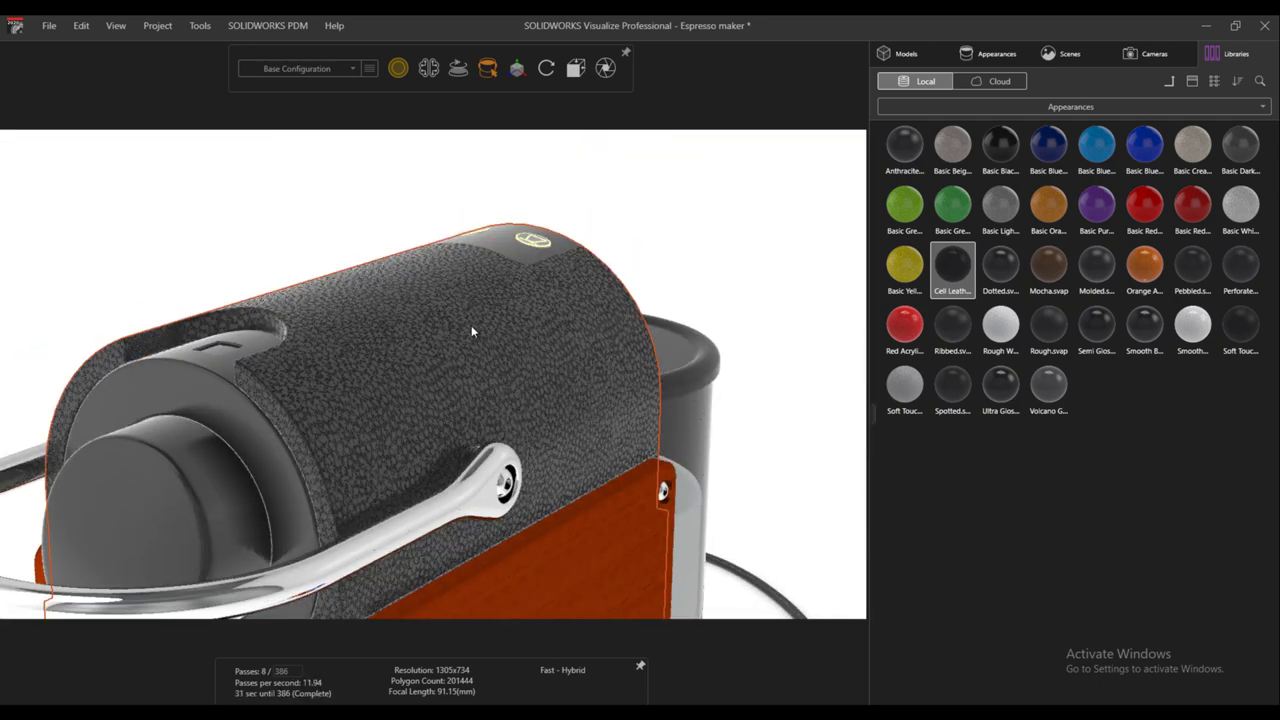
{"action": "scroll", "coordinate": [448, 332], "scroll_direction": "up", "scroll_amount": 5}
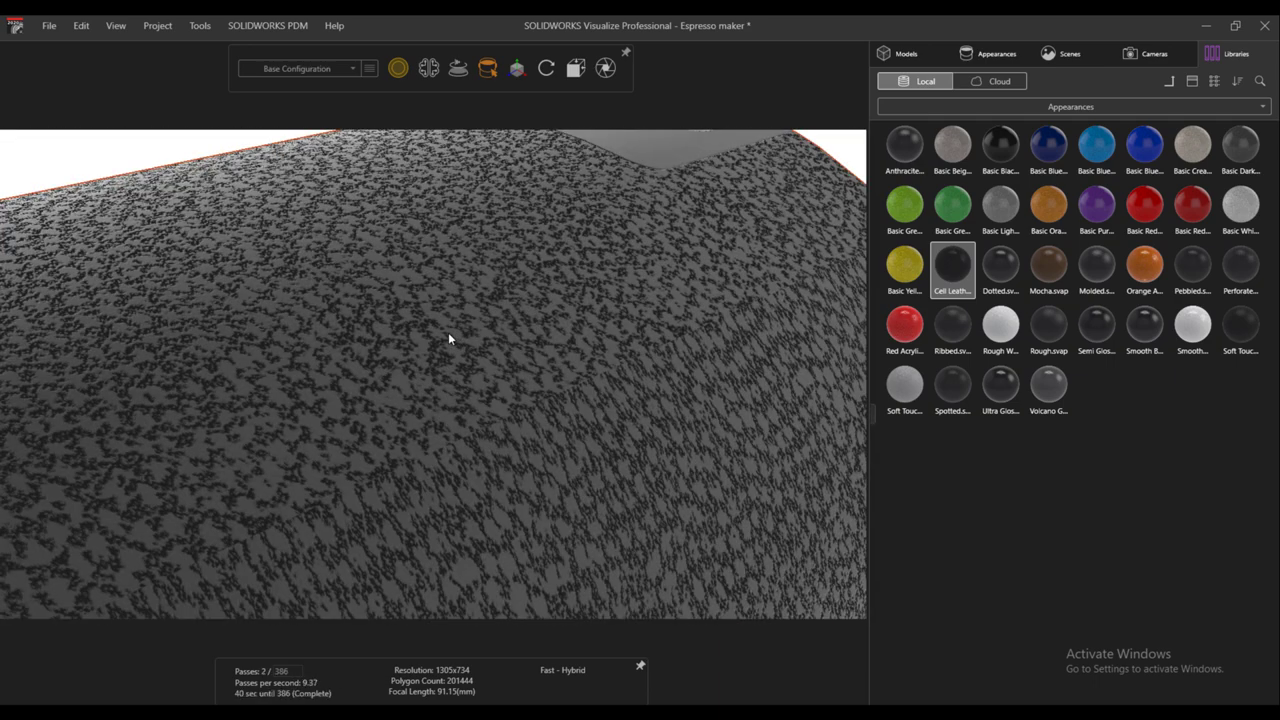
{"action": "scroll", "coordinate": [457, 330], "scroll_direction": "down", "scroll_amount": 5}
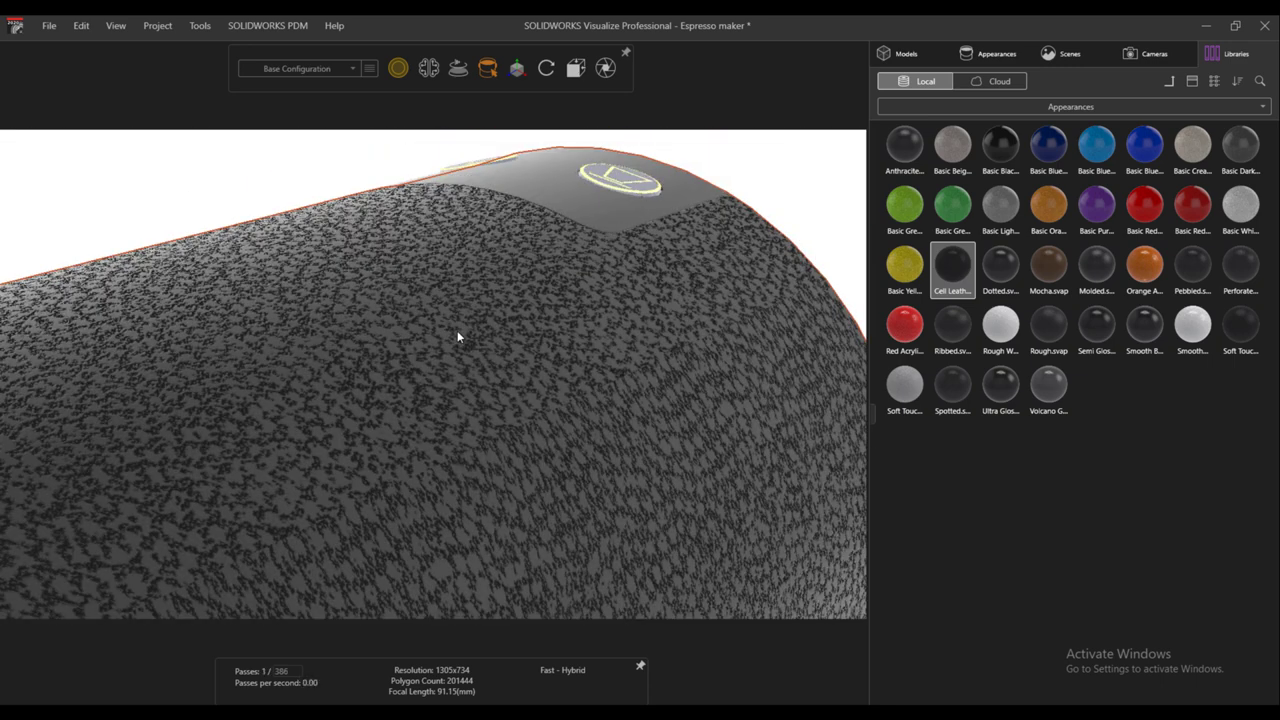
{"action": "scroll", "coordinate": [395, 436], "scroll_direction": "down", "scroll_amount": 5}
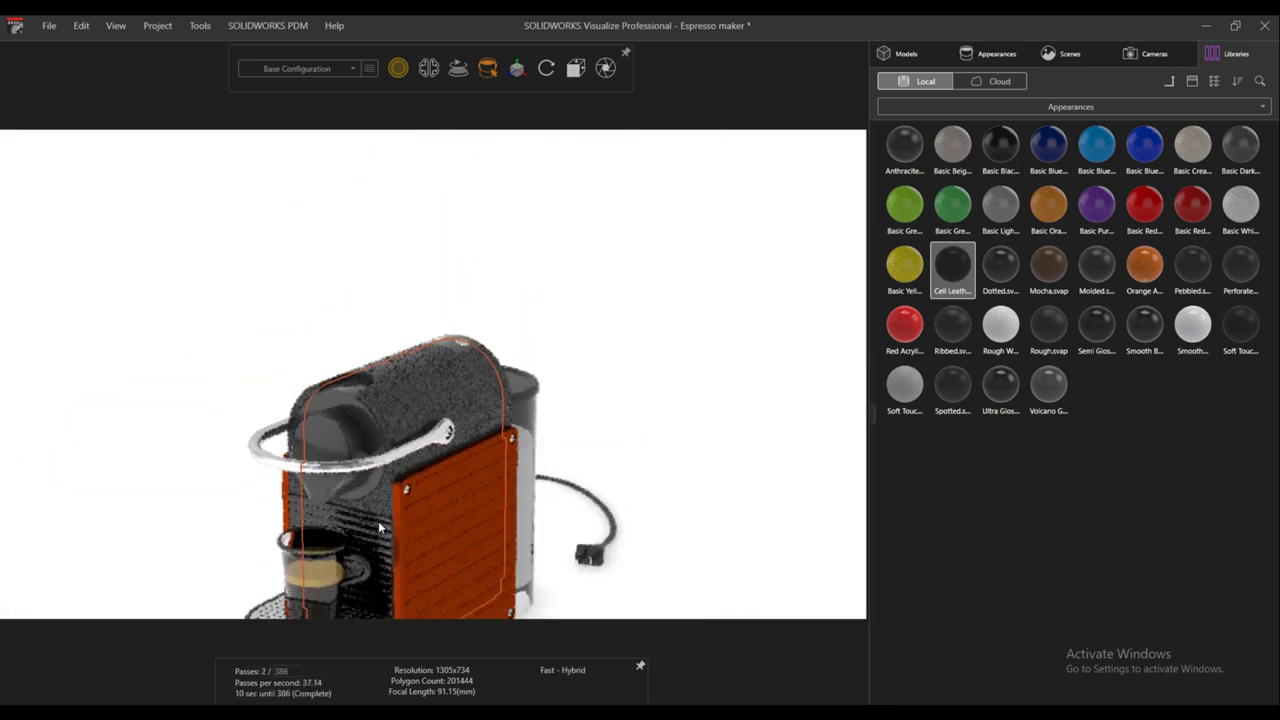
{"action": "scroll", "coordinate": [425, 270], "scroll_direction": "up", "scroll_amount": 3}
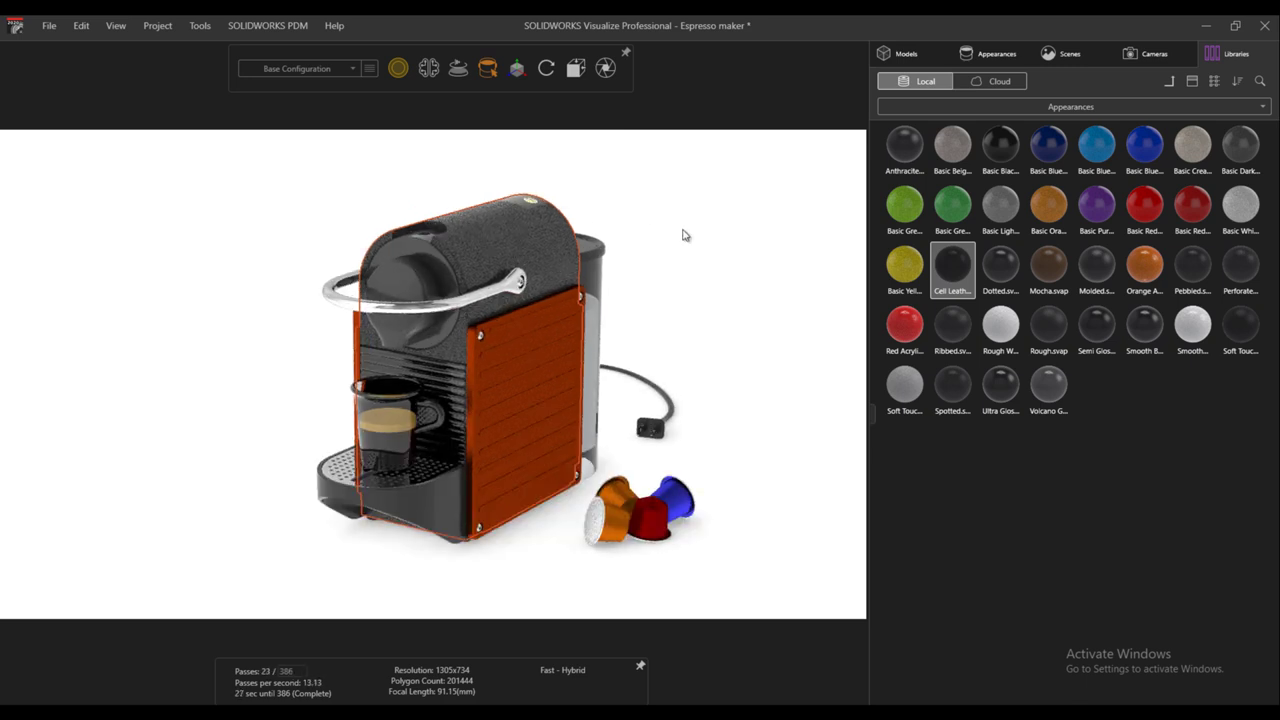
{"action": "left_click_drag", "start_coordinate": [1096, 270], "coordinate": [511, 266]}
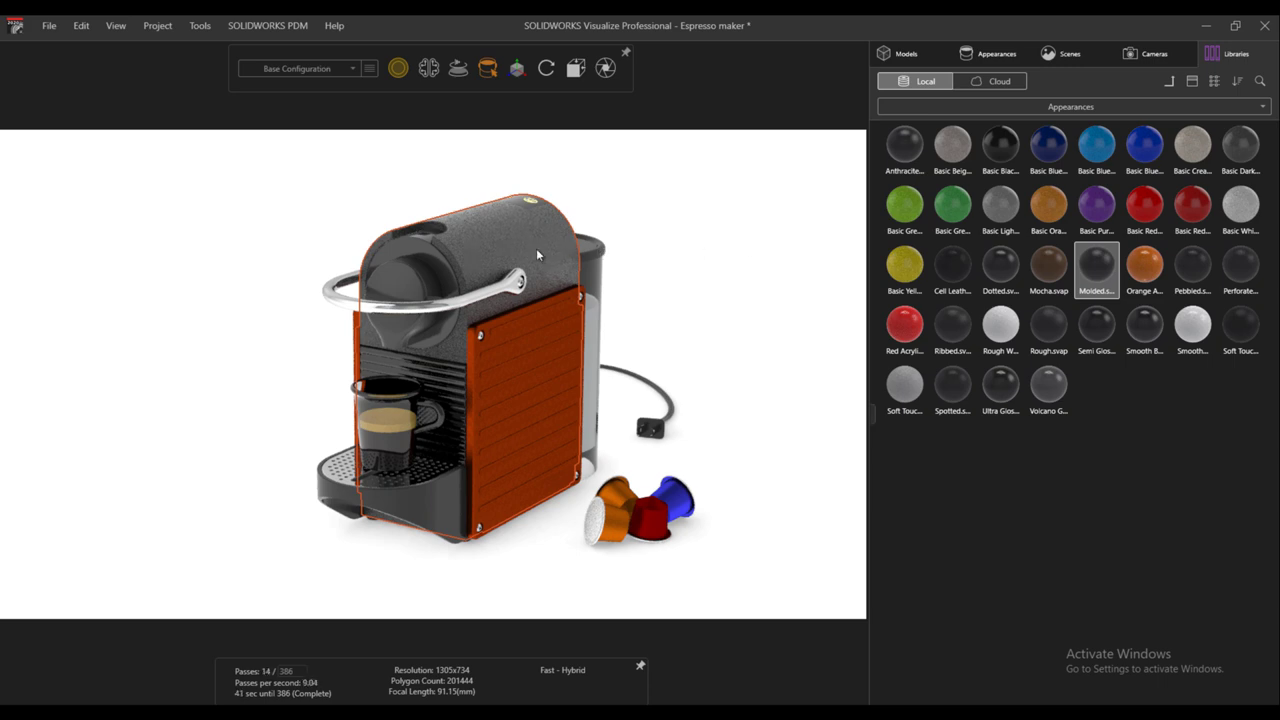
{"action": "scroll", "coordinate": [510, 256], "scroll_direction": "up", "scroll_amount": 4}
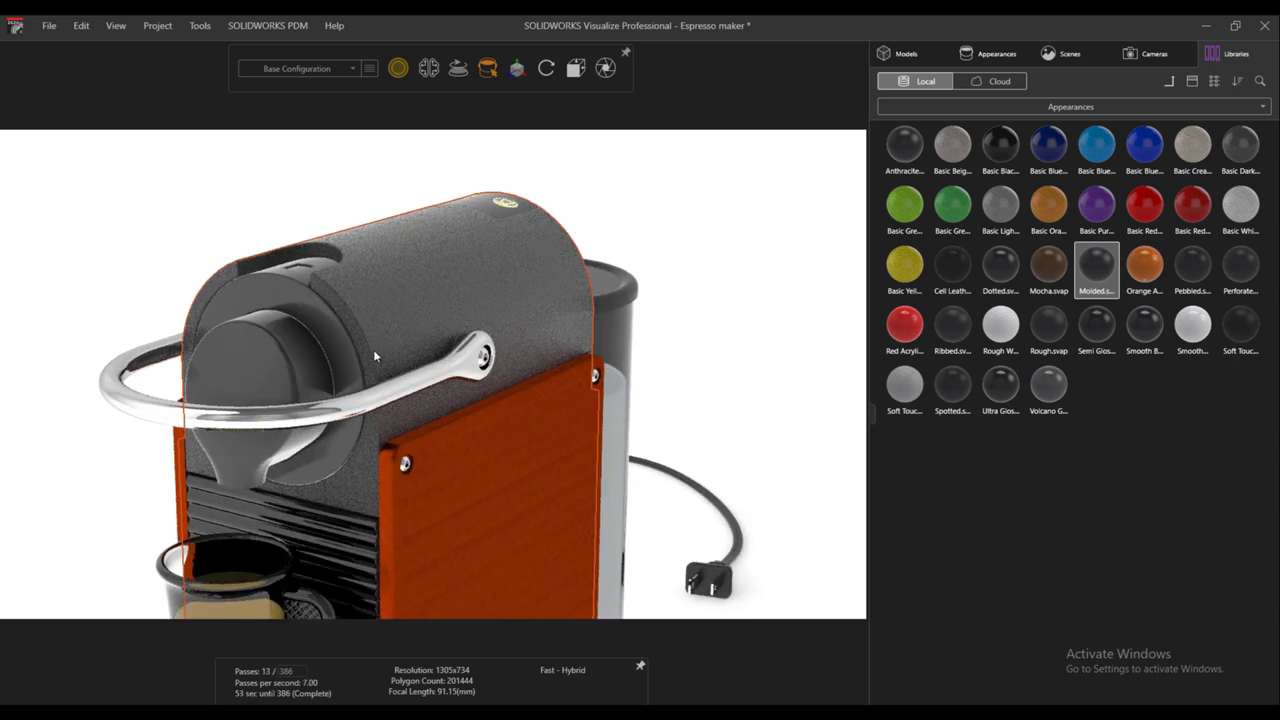
Delete the Cell Leather appearance from the project's appearances
{"action": "left_click", "coordinate": [996, 54]}
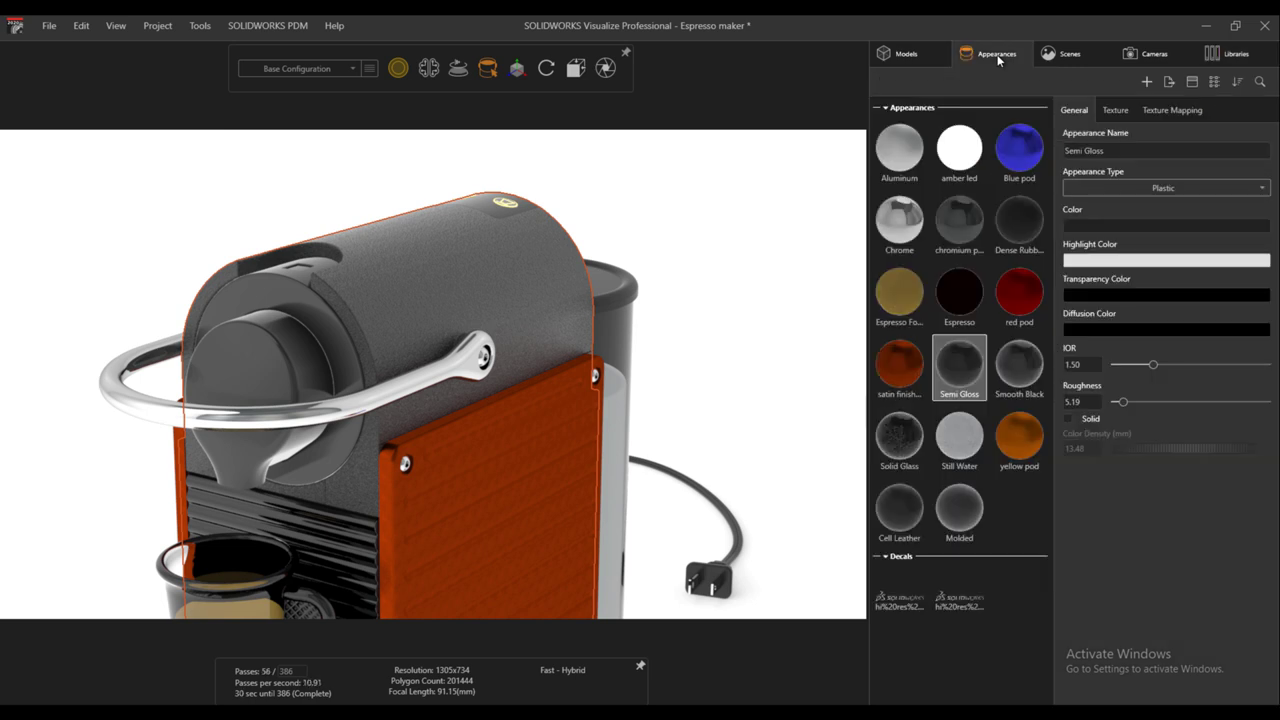
{"action": "left_click", "coordinate": [911, 515]}
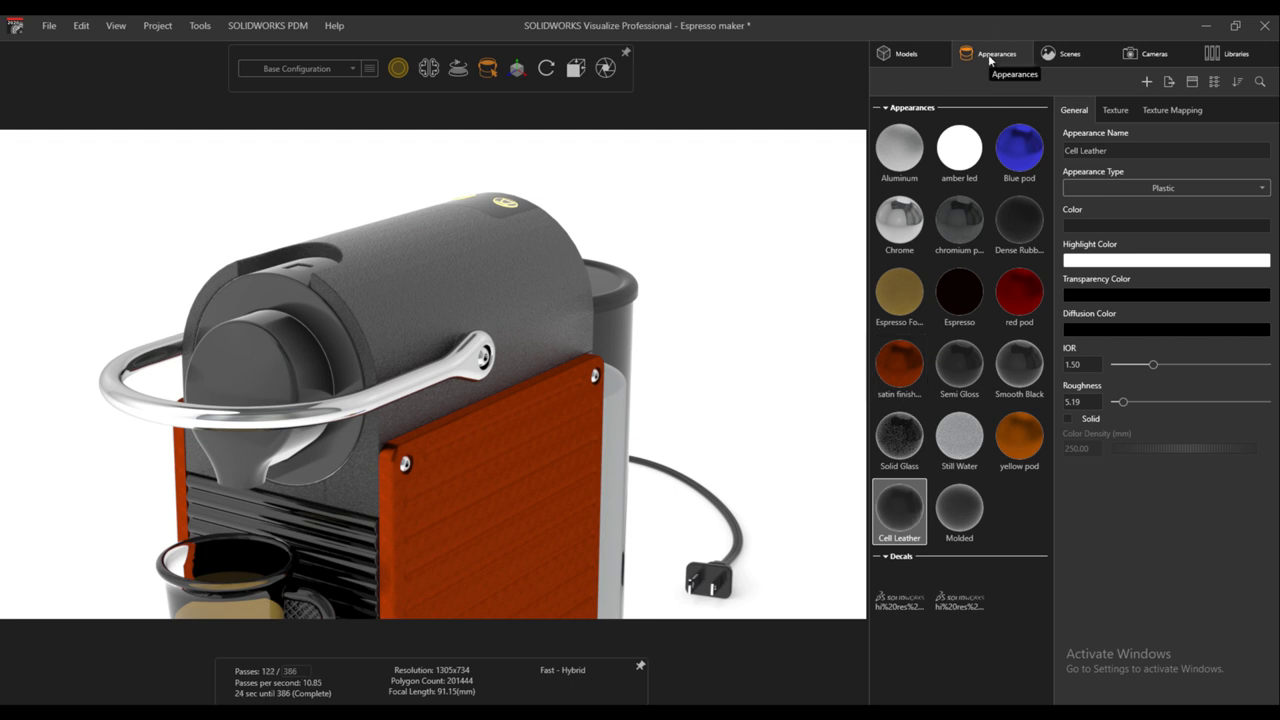
{"action": "right_click", "coordinate": [912, 518]}
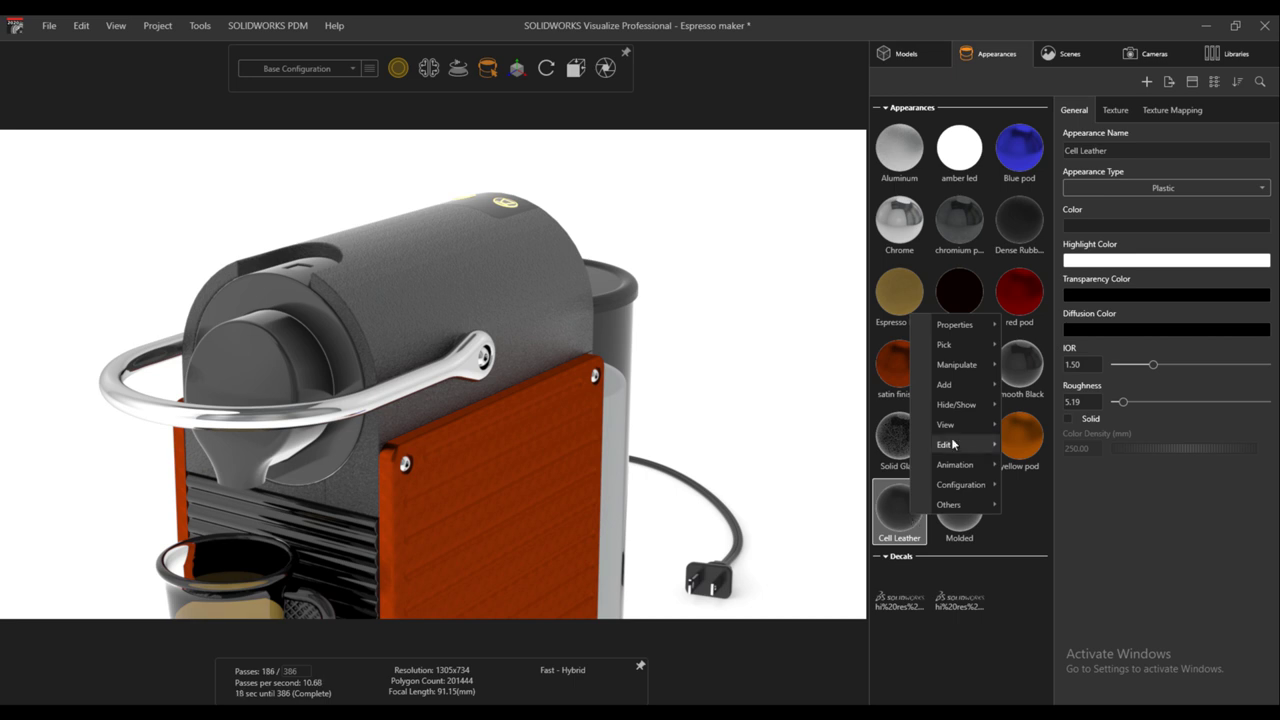
{"action": "mouse_move", "coordinate": [945, 444]}
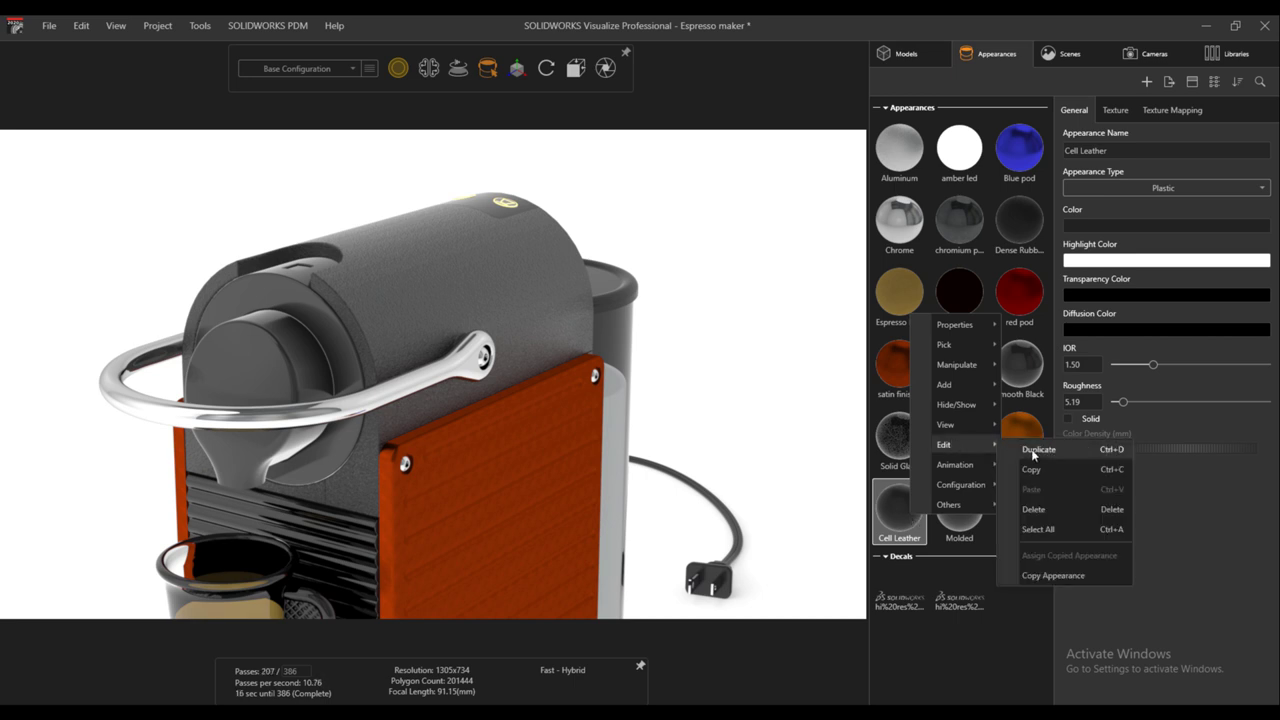
{"action": "left_click", "coordinate": [1034, 511]}
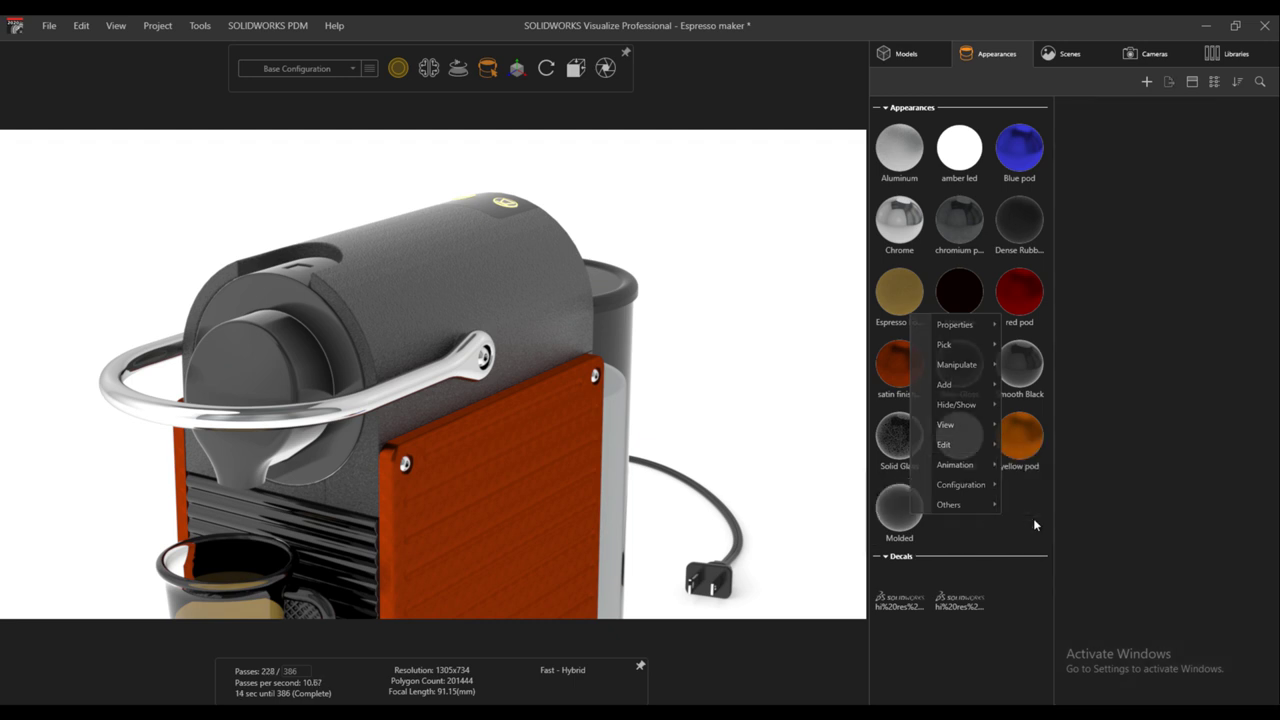
Select Molded, check its base colour without changes, and view its texture settings
{"action": "left_click", "coordinate": [912, 518]}
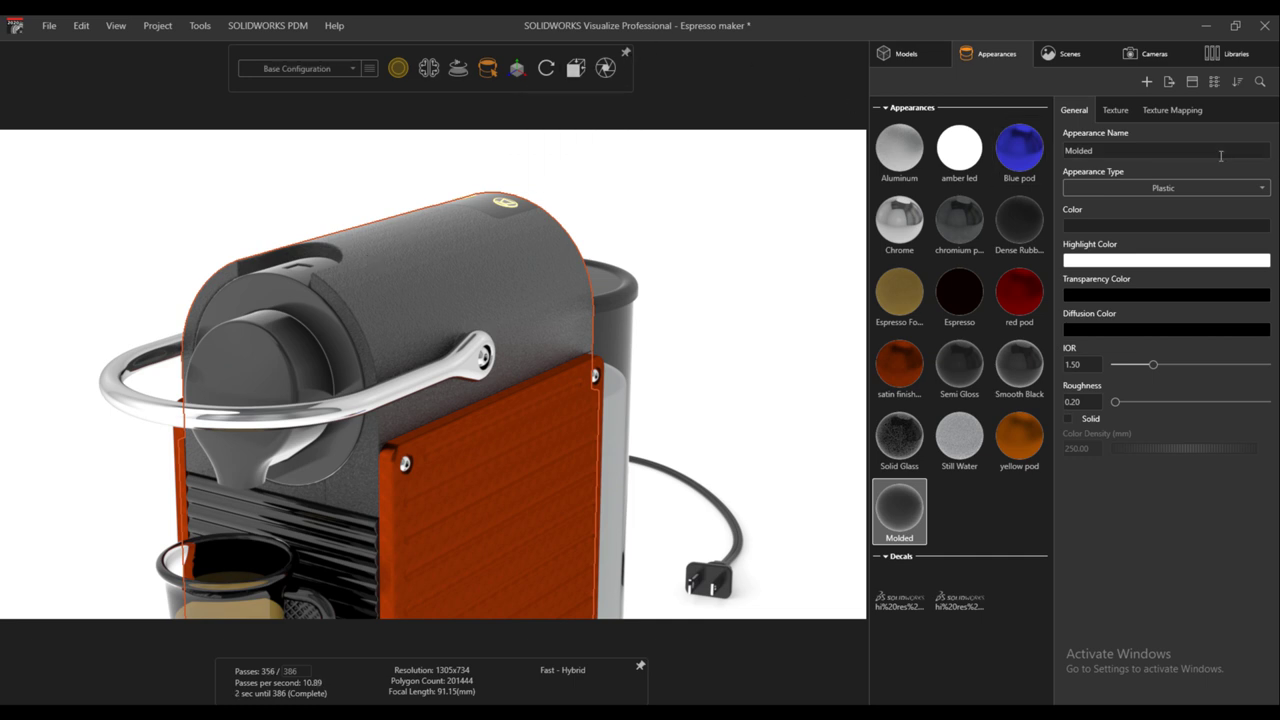
{"action": "left_click", "coordinate": [1159, 226]}
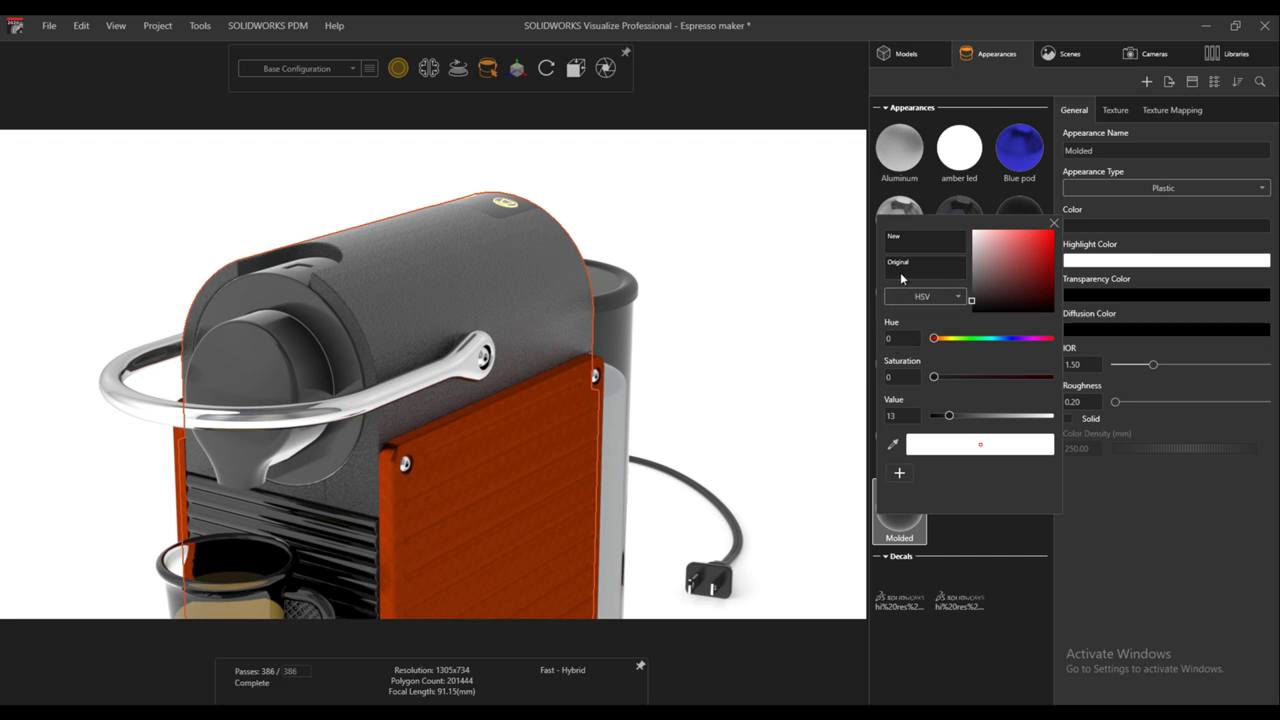
{"action": "left_click", "coordinate": [1052, 222]}
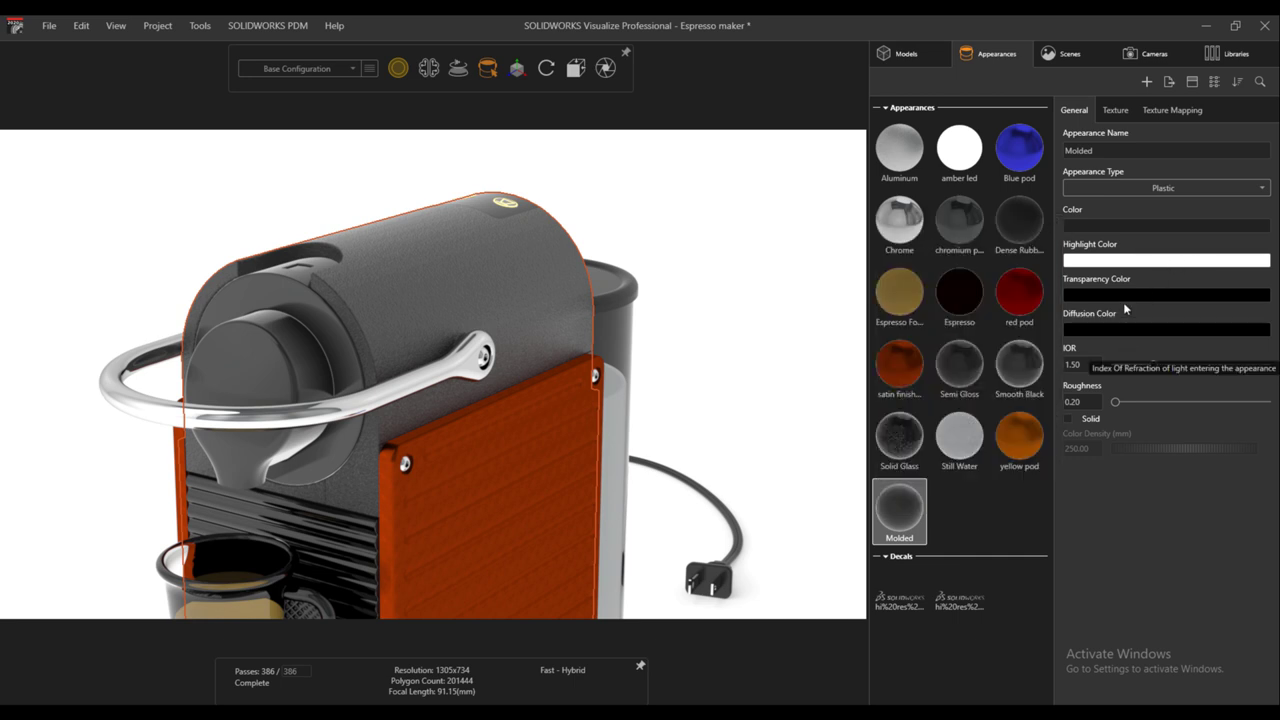
{"action": "left_click", "coordinate": [1113, 109]}
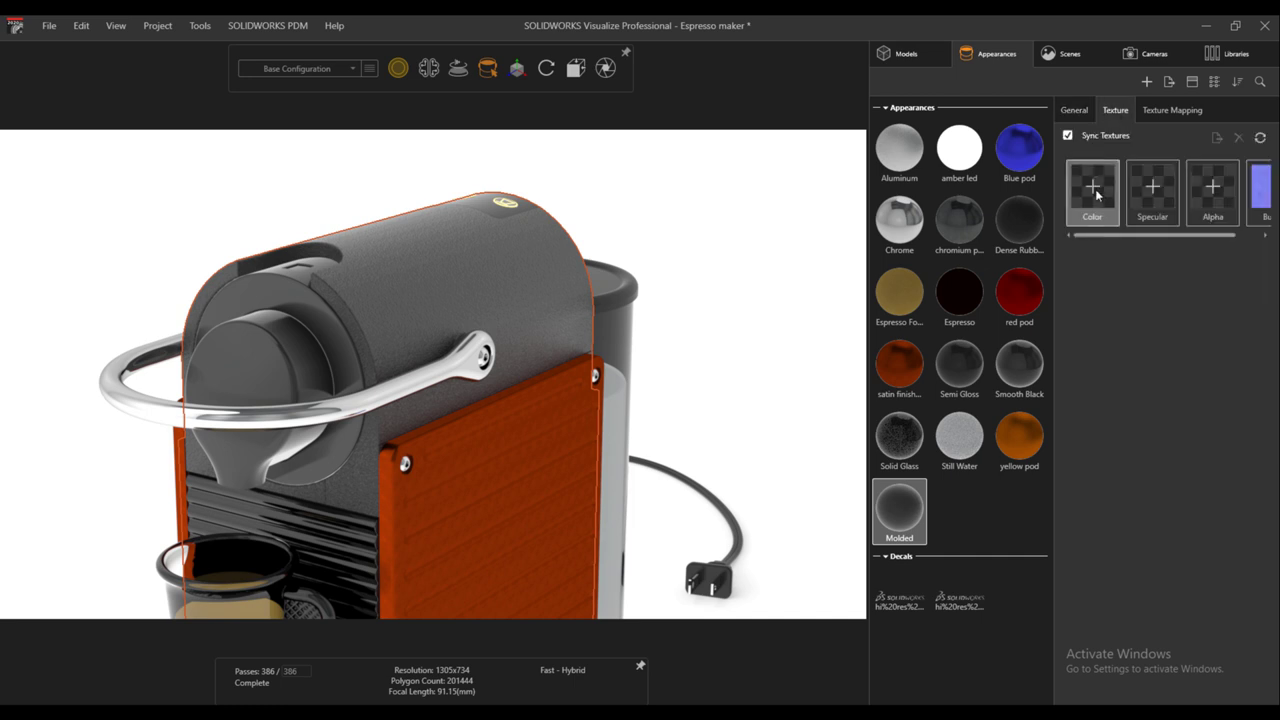
Set the Molded appearance's Bump strength to about 1.81 in a widened panel
{"action": "left_click_drag", "start_coordinate": [1051, 265], "coordinate": [982, 265]}
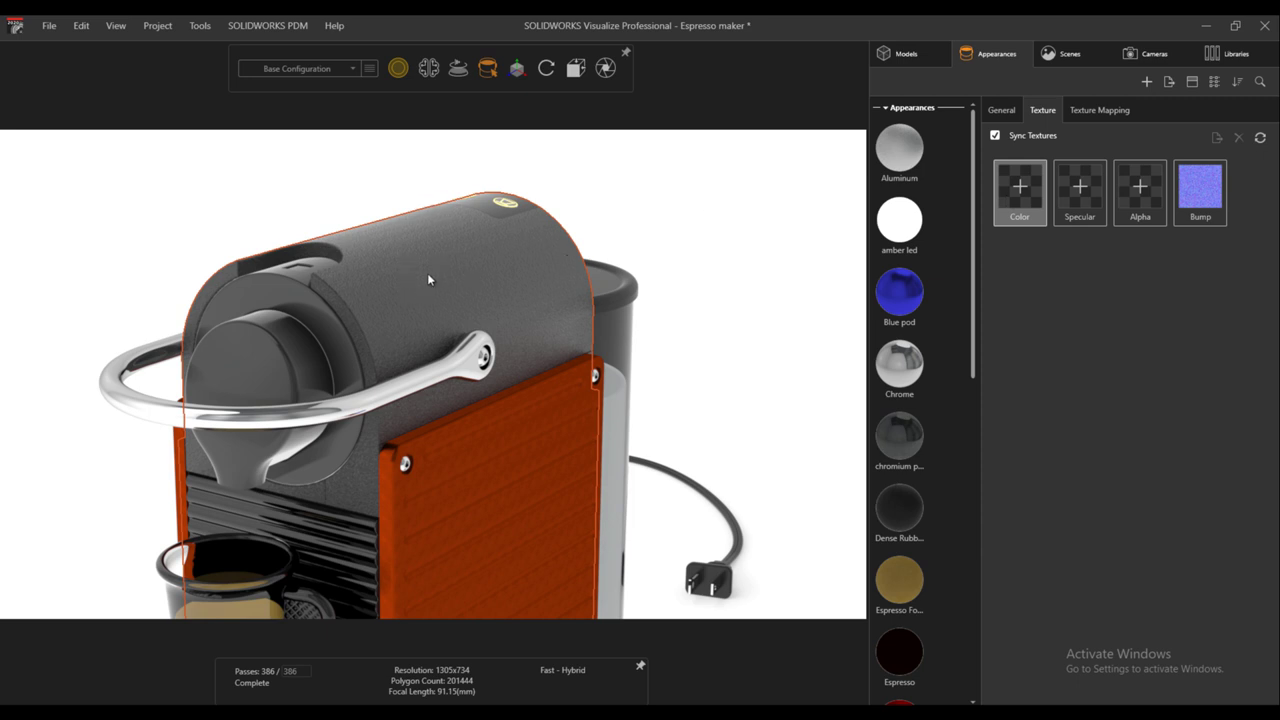
{"action": "left_click", "coordinate": [1218, 200]}
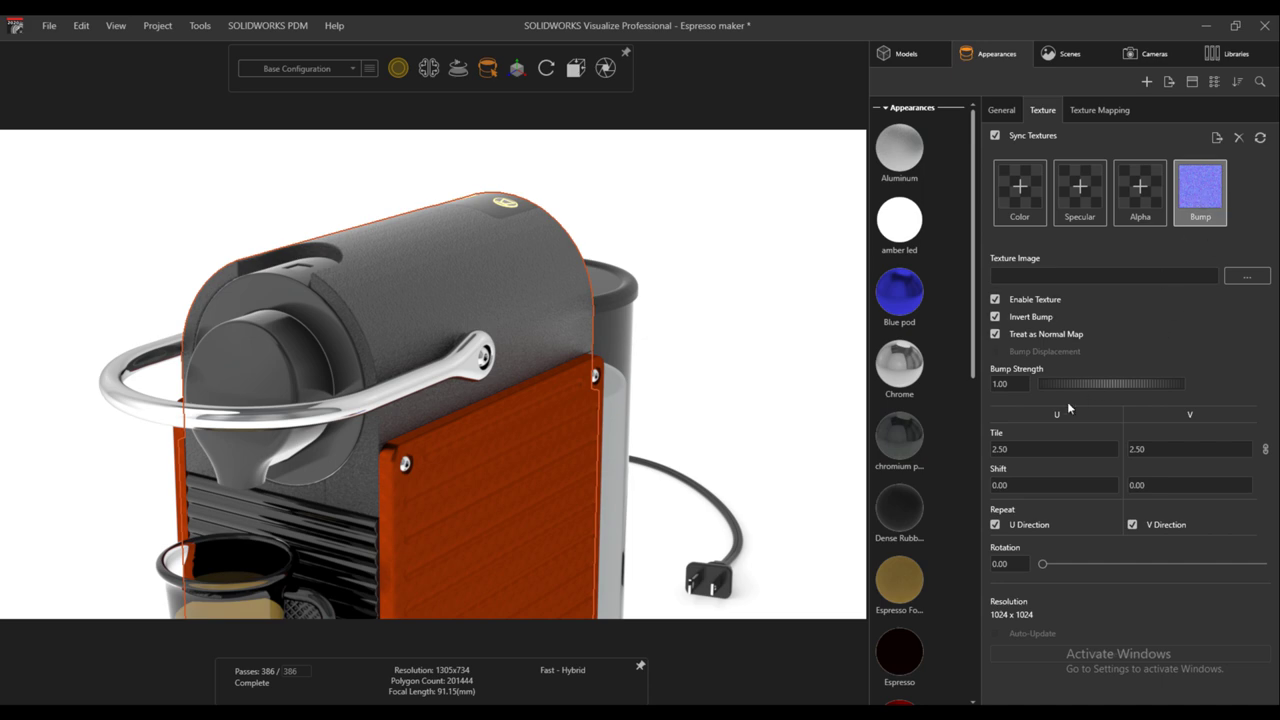
{"action": "left_click_drag", "start_coordinate": [1065, 385], "coordinate": [1161, 386]}
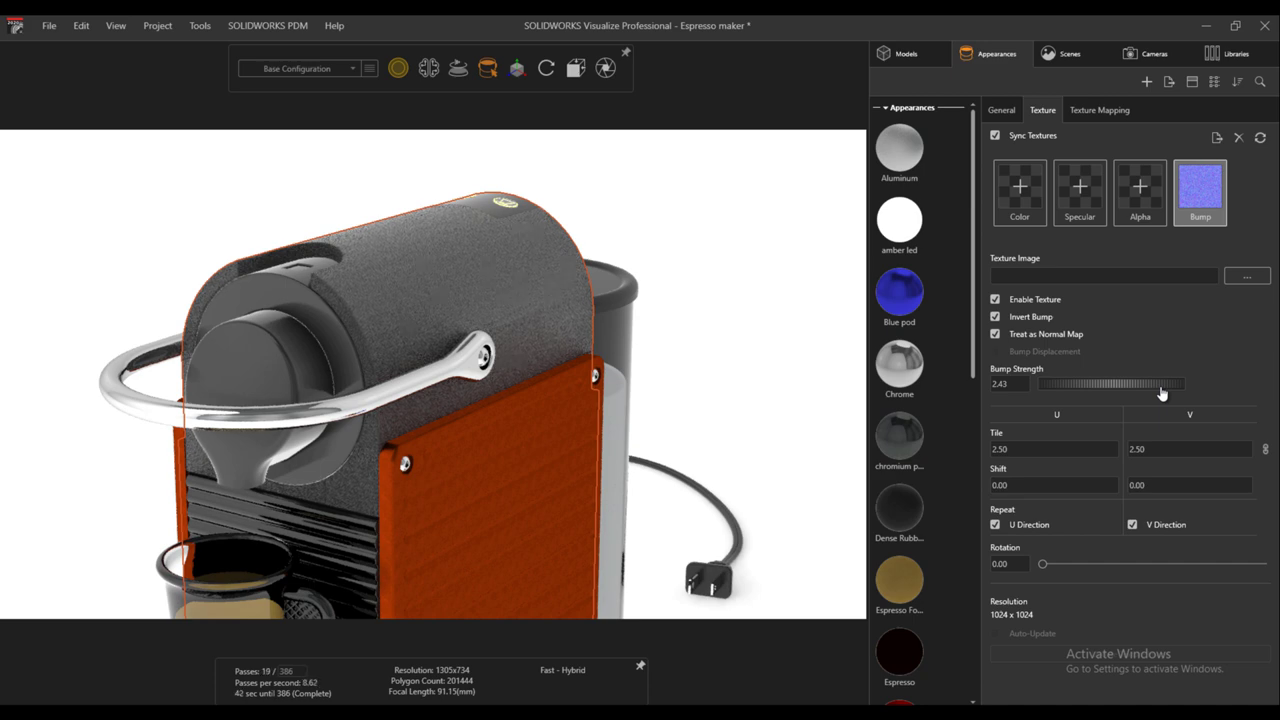
{"action": "left_click_drag", "start_coordinate": [1161, 386], "coordinate": [1091, 386]}
{"action": "left_click_drag", "start_coordinate": [997, 384], "coordinate": [946, 393]}
{"action": "scroll", "coordinate": [425, 317], "scroll_direction": "up", "scroll_amount": 4}
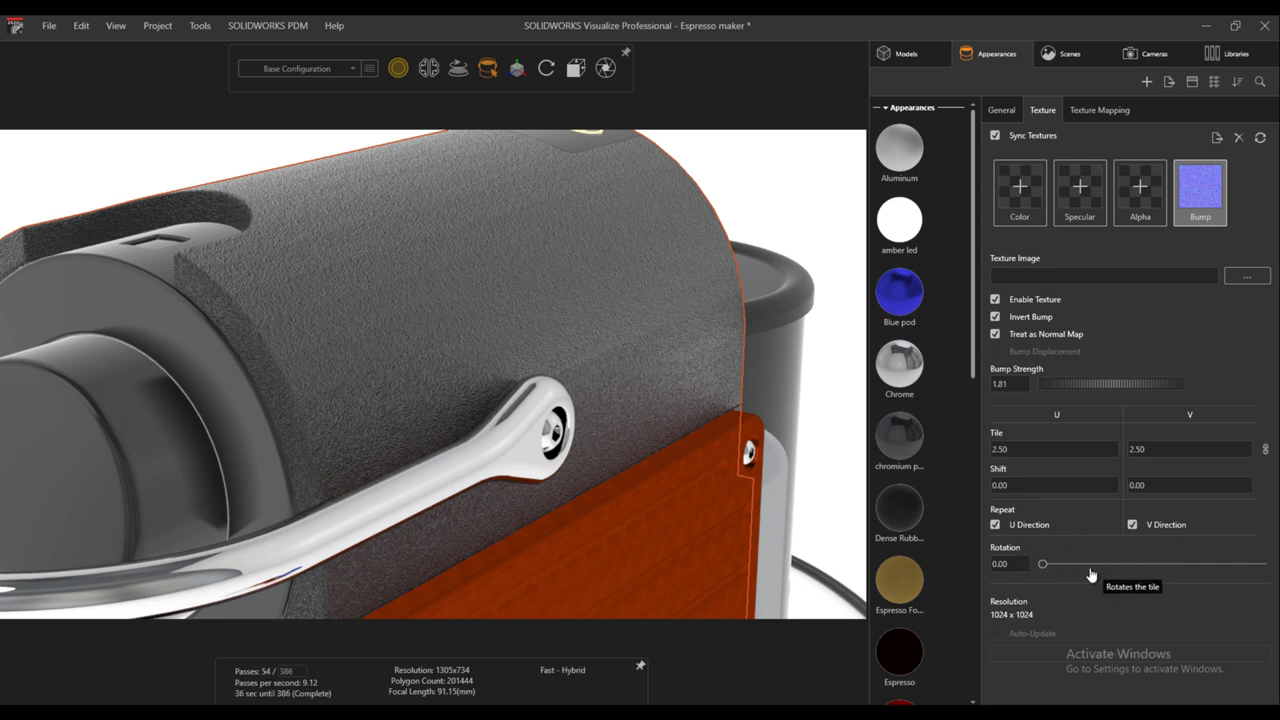
{"action": "left_click", "coordinate": [1069, 448]}
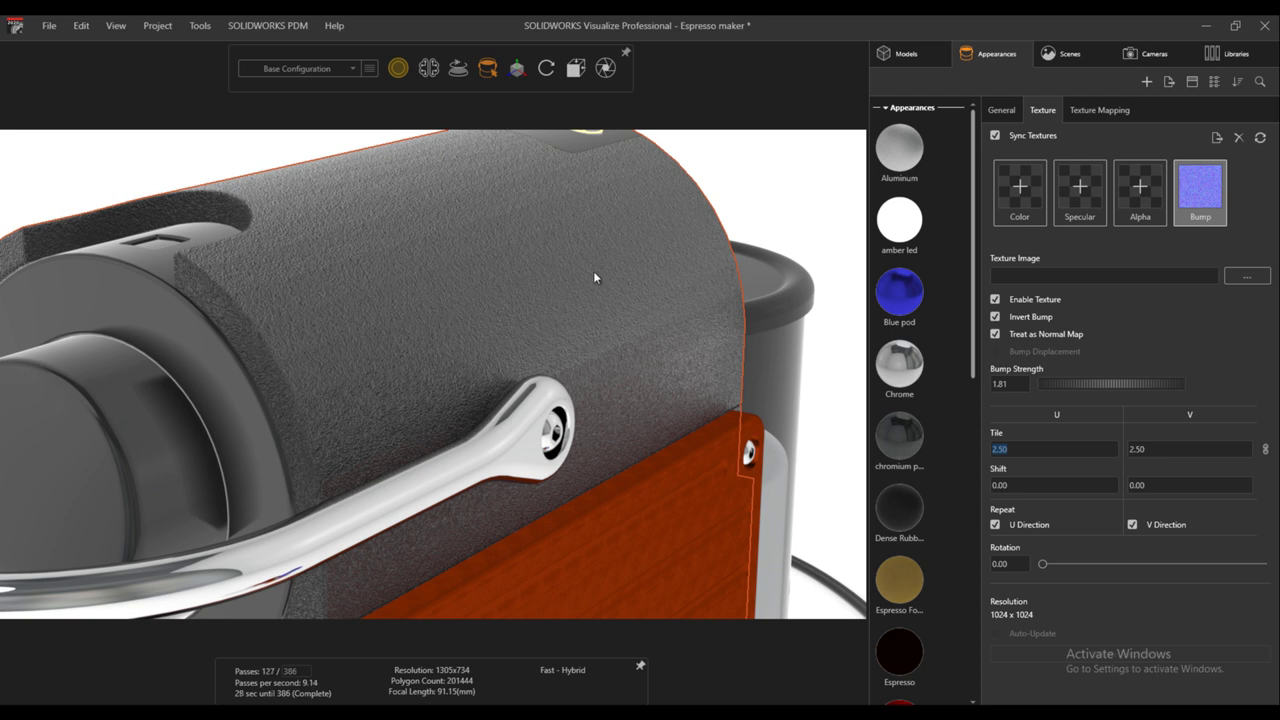
Return to General settings, restore the three-column appearance list, and deselect Molded
{"action": "left_click", "coordinate": [1001, 110]}
{"action": "left_click_drag", "start_coordinate": [983, 450], "coordinate": [1060, 402]}
{"action": "scroll", "coordinate": [528, 327], "scroll_direction": "down", "scroll_amount": 5}
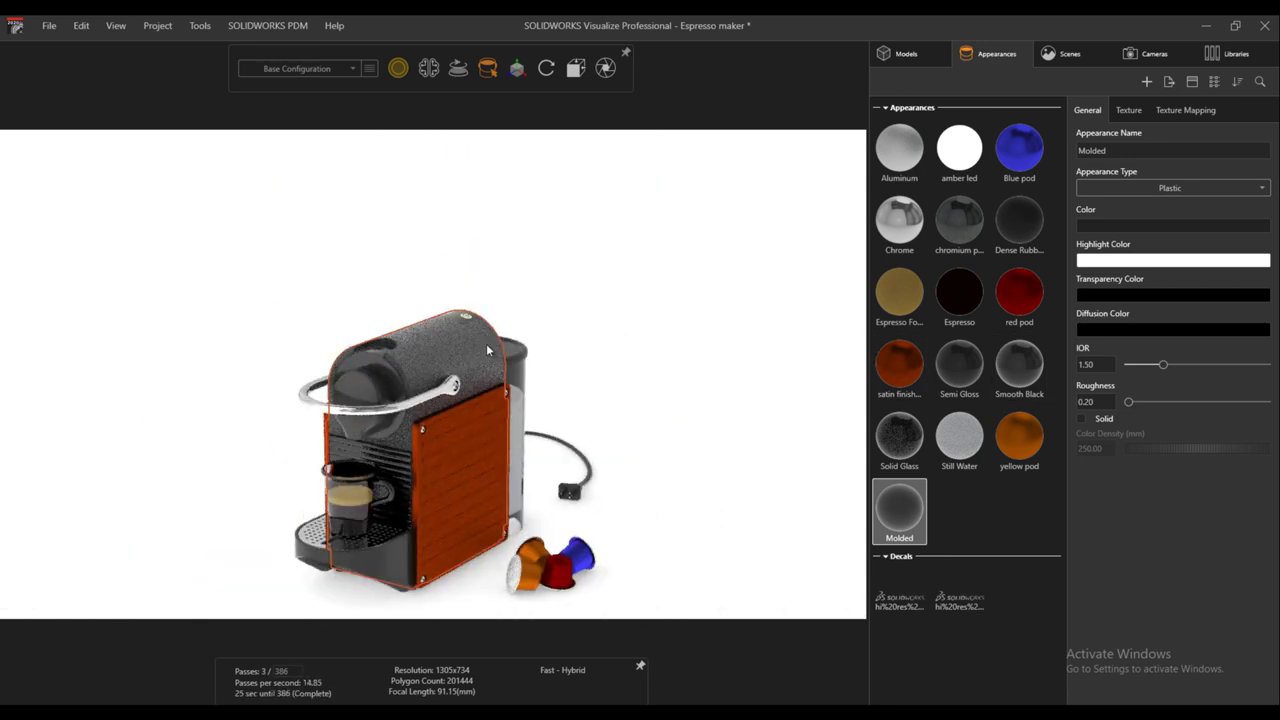
{"action": "scroll", "coordinate": [375, 568], "scroll_direction": "up", "scroll_amount": 3}
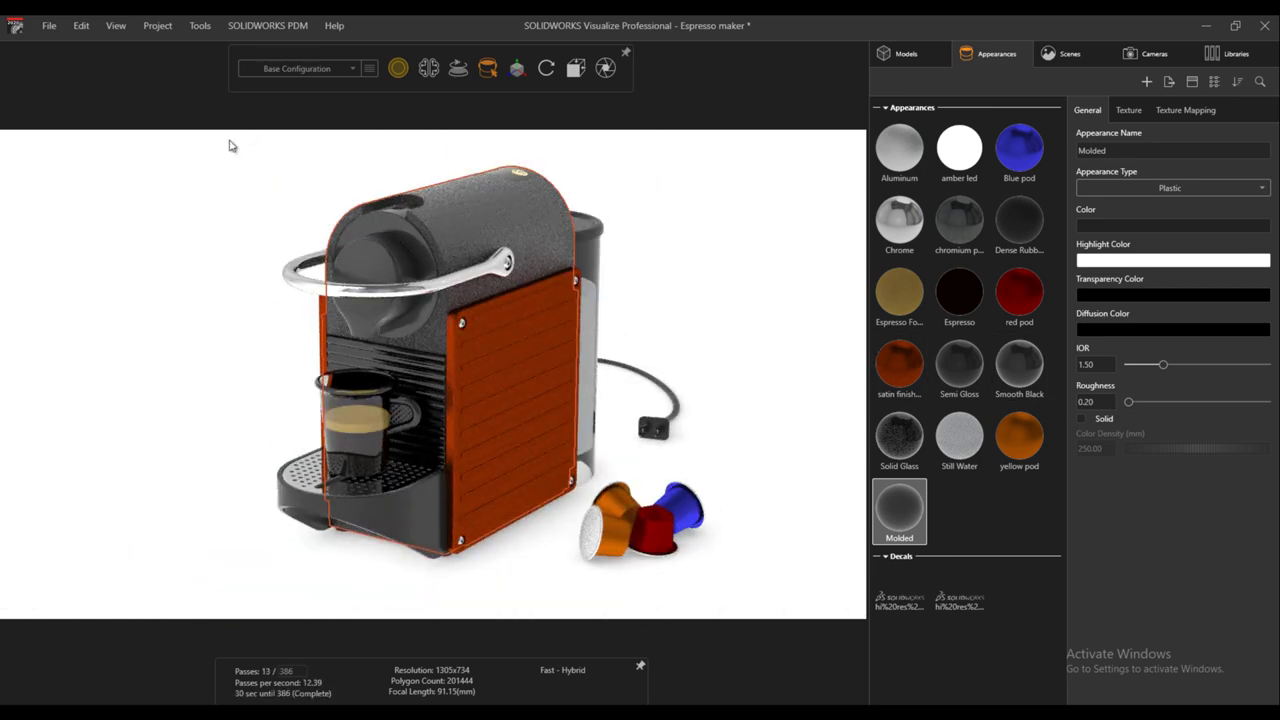
{"action": "left_click", "coordinate": [982, 514]}
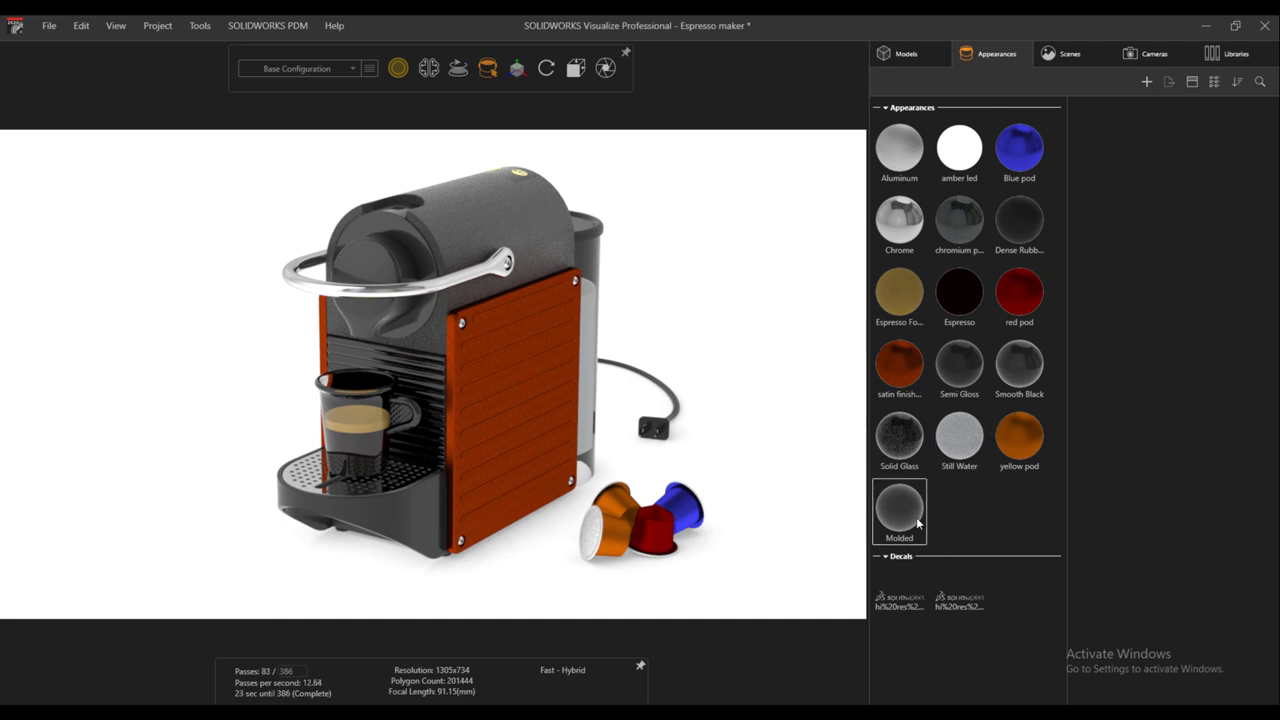
Add a model configuration named 'green' and show the local appearance library
{"action": "left_click", "coordinate": [918, 522]}
{"action": "left_click", "coordinate": [952, 511]}
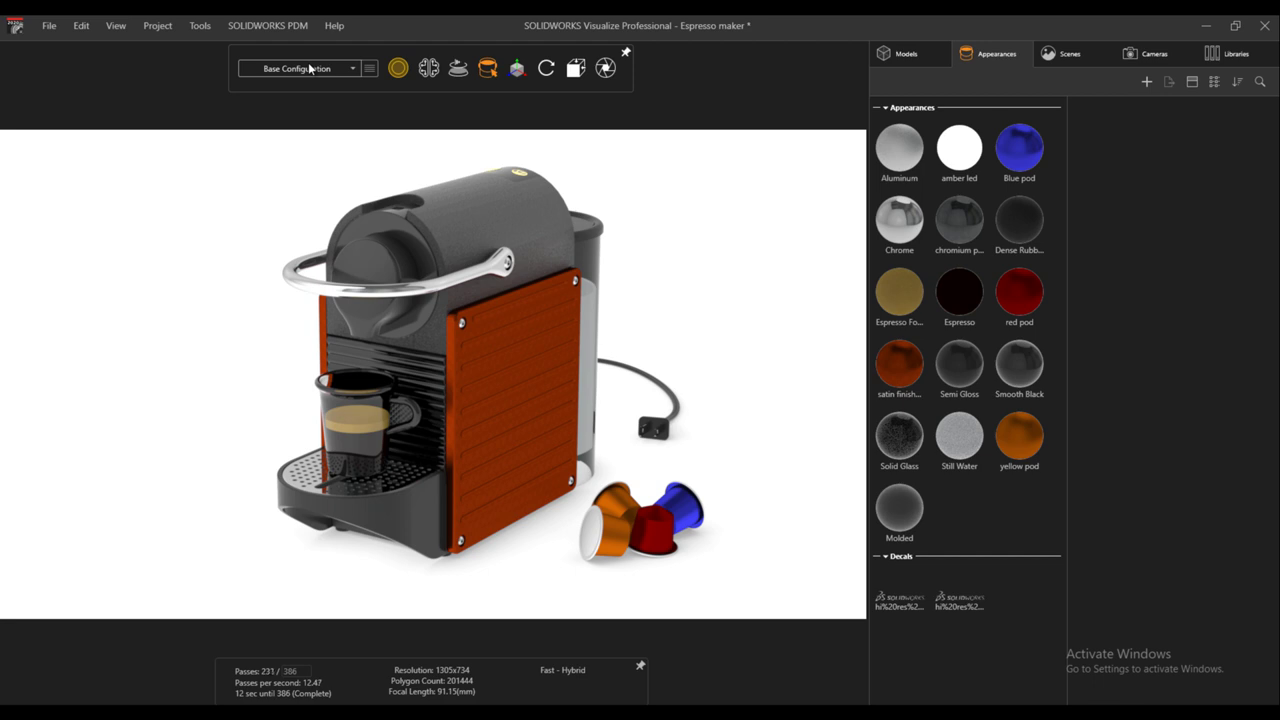
{"action": "left_click", "coordinate": [368, 69]}
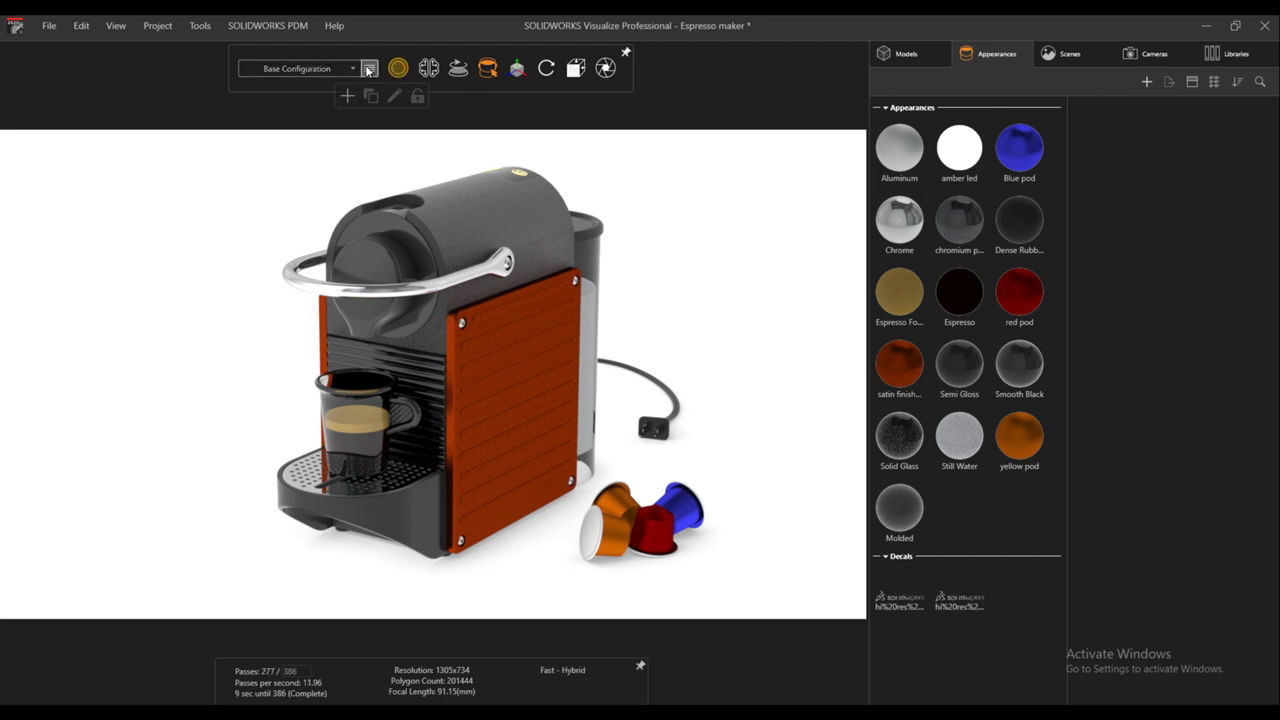
{"action": "left_click", "coordinate": [347, 96]}
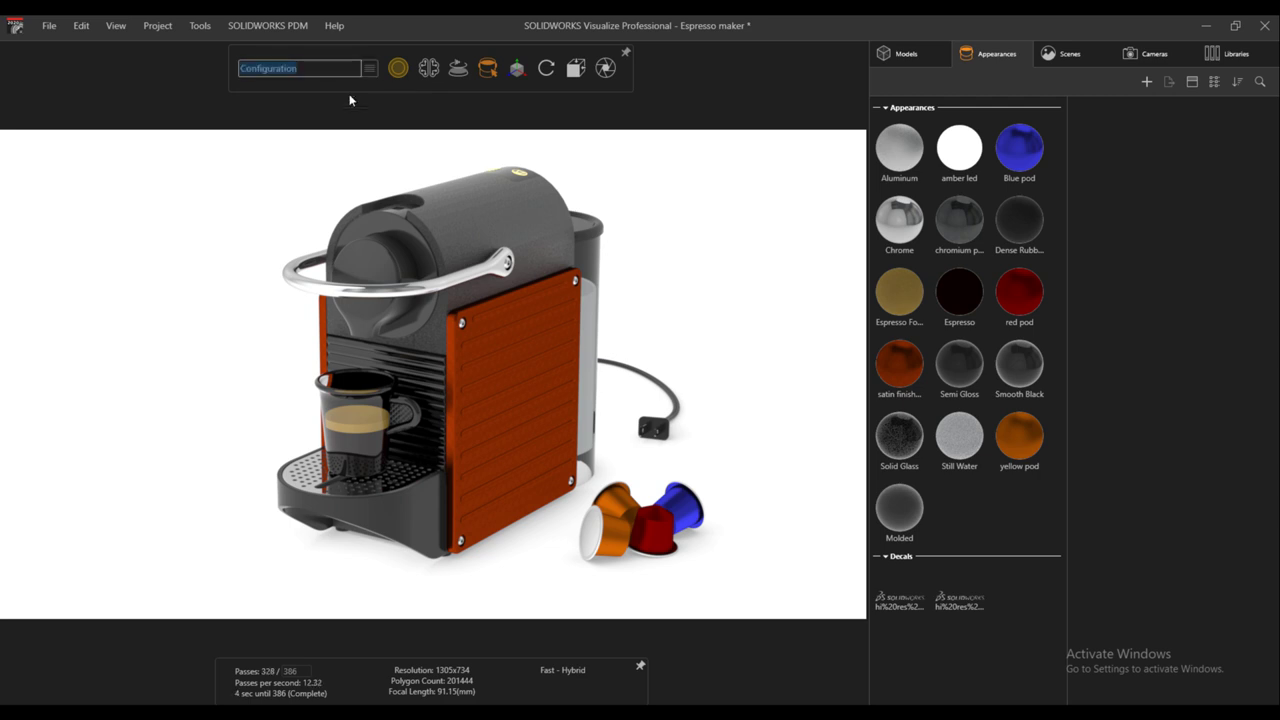
{"action": "type", "text": "green"}
{"action": "left_click", "coordinate": [1204, 56]}
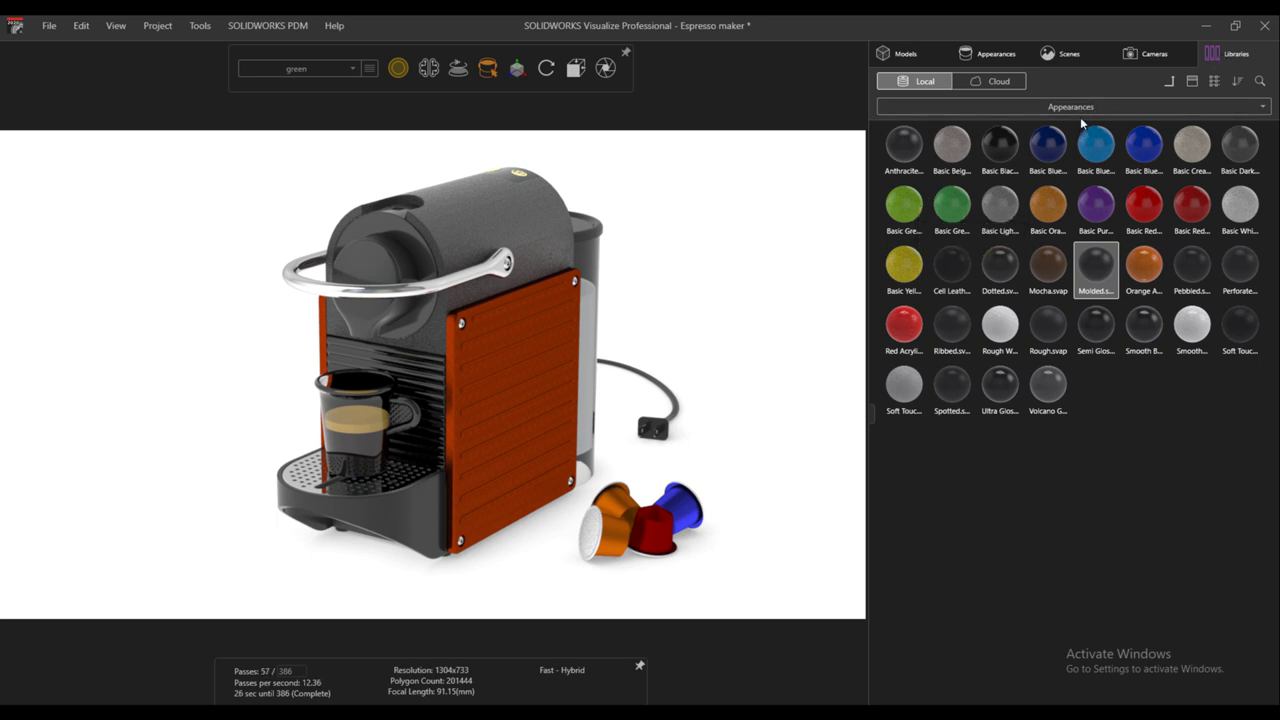
Apply Basic Green to the side panels and show the model's parts tree
{"action": "left_click_drag", "start_coordinate": [896, 211], "coordinate": [530, 329]}
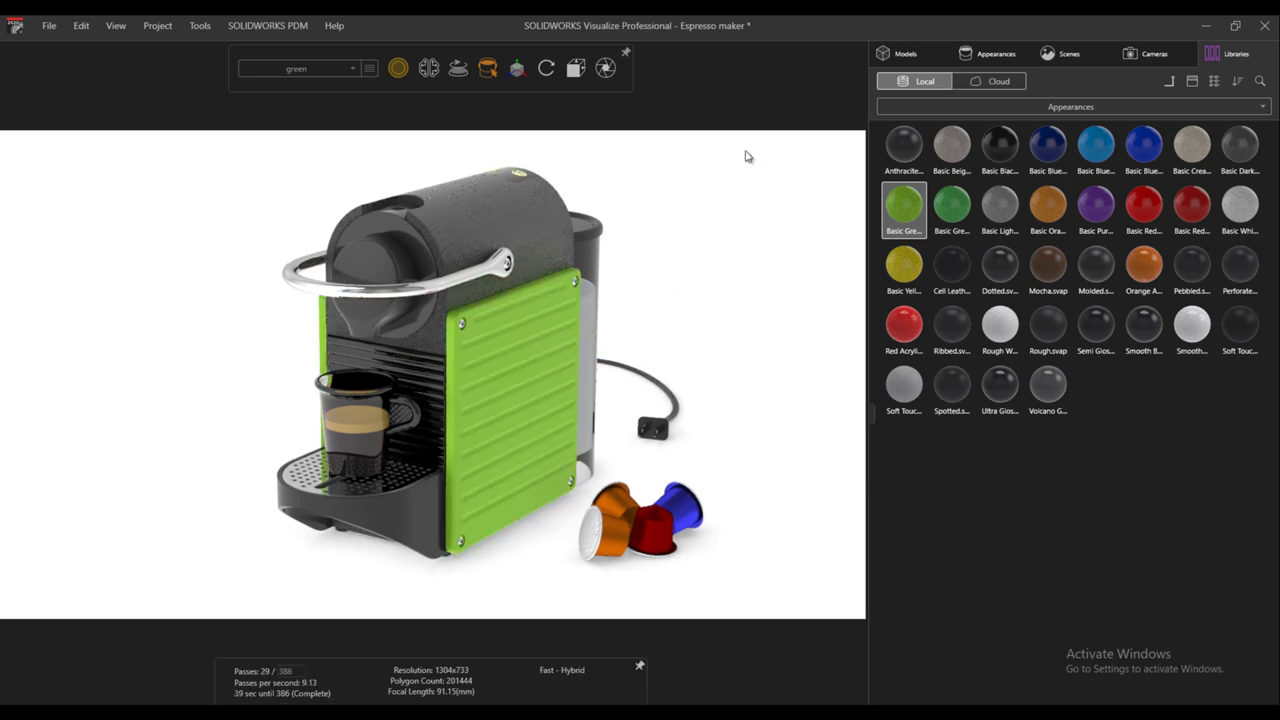
{"action": "left_click", "coordinate": [896, 57]}
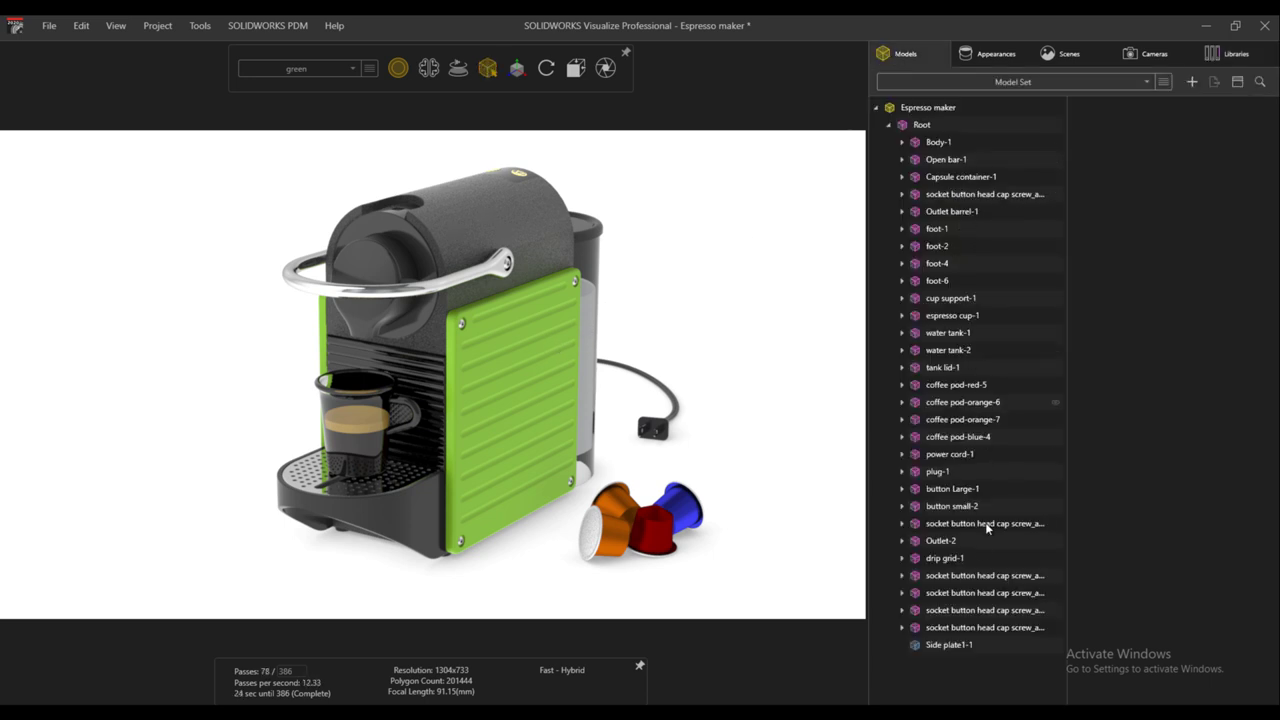
{"action": "mouse_move", "coordinate": [974, 558]}
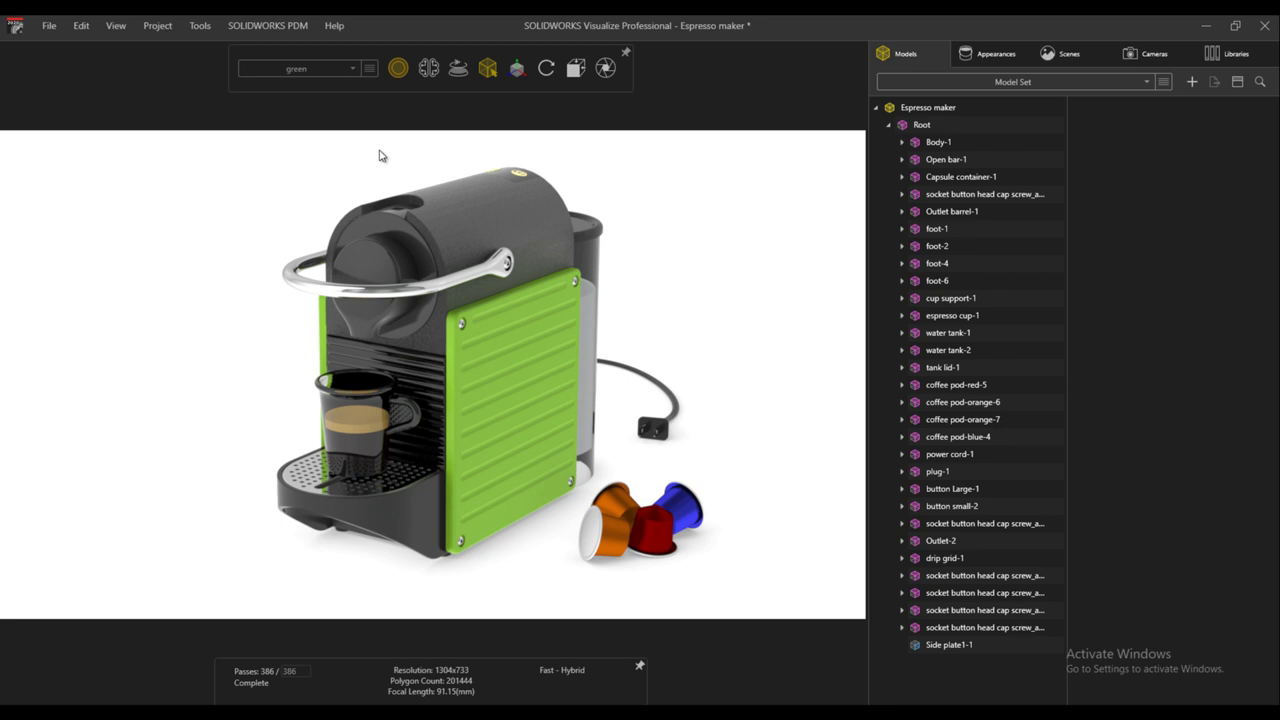
Return to Base Configuration, then add a configuration named 'black' and show the libraries
{"action": "left_click", "coordinate": [338, 69]}
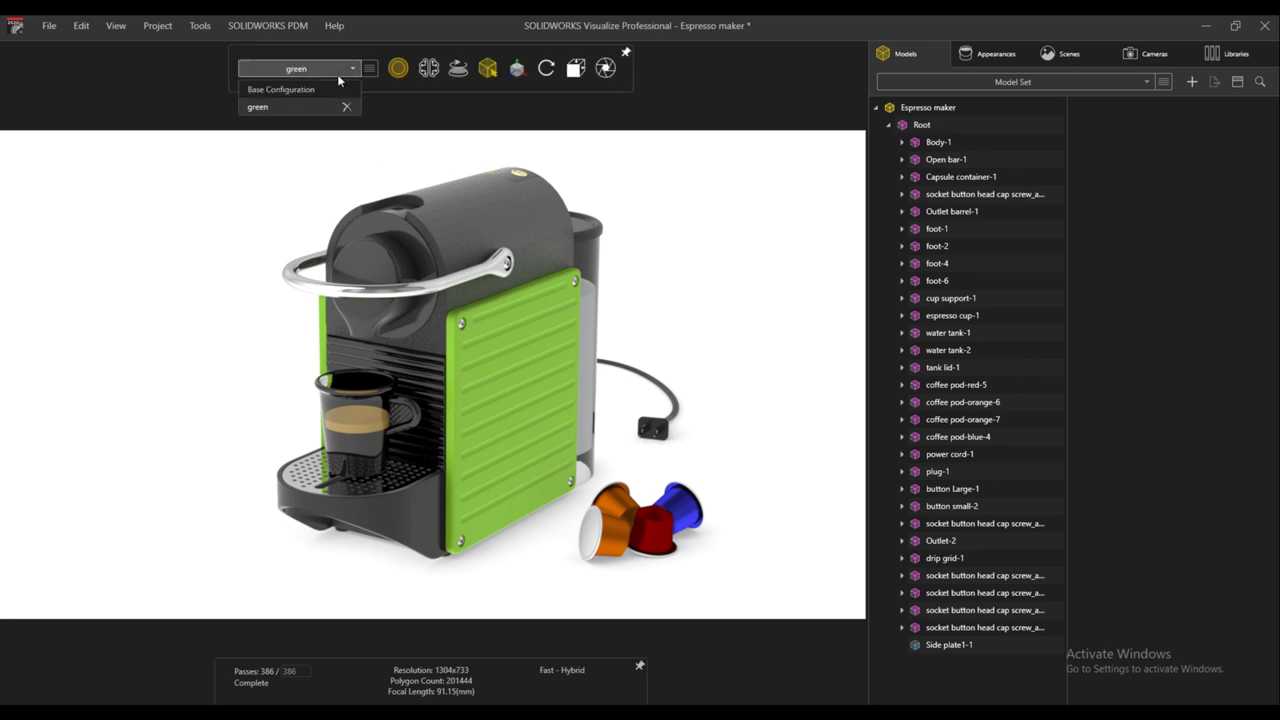
{"action": "left_click", "coordinate": [321, 89]}
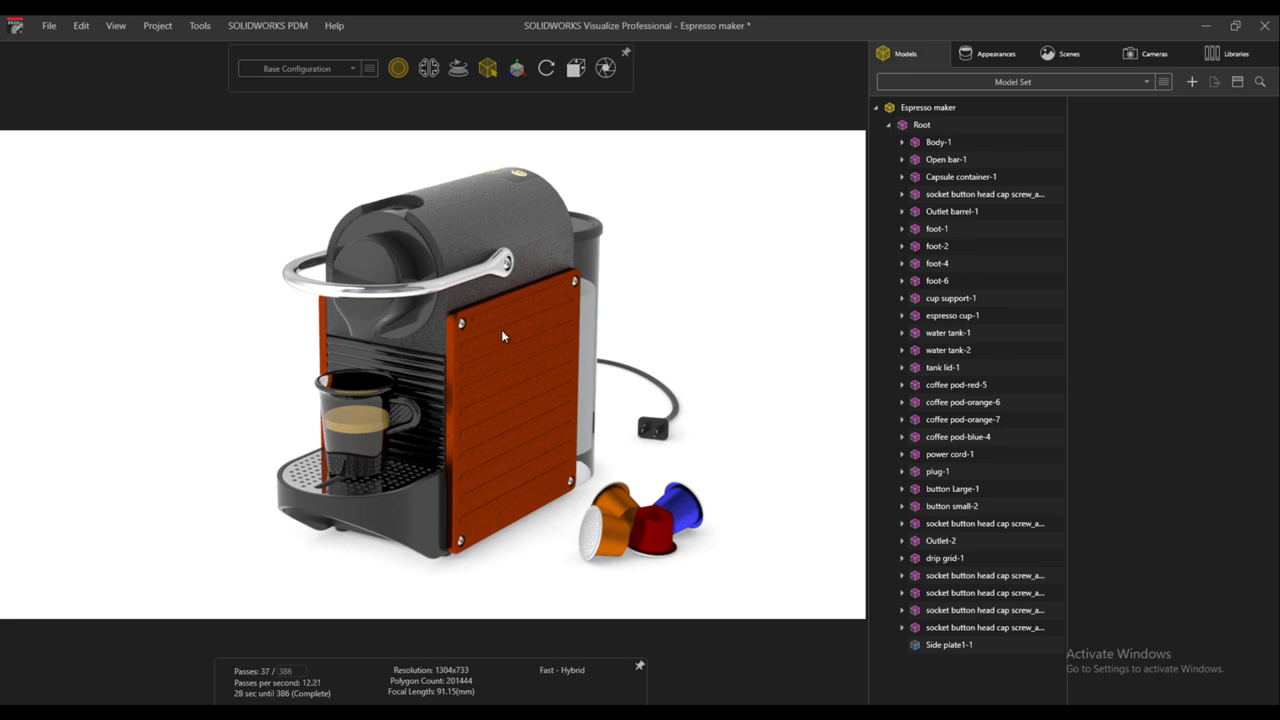
{"action": "left_click", "coordinate": [372, 69]}
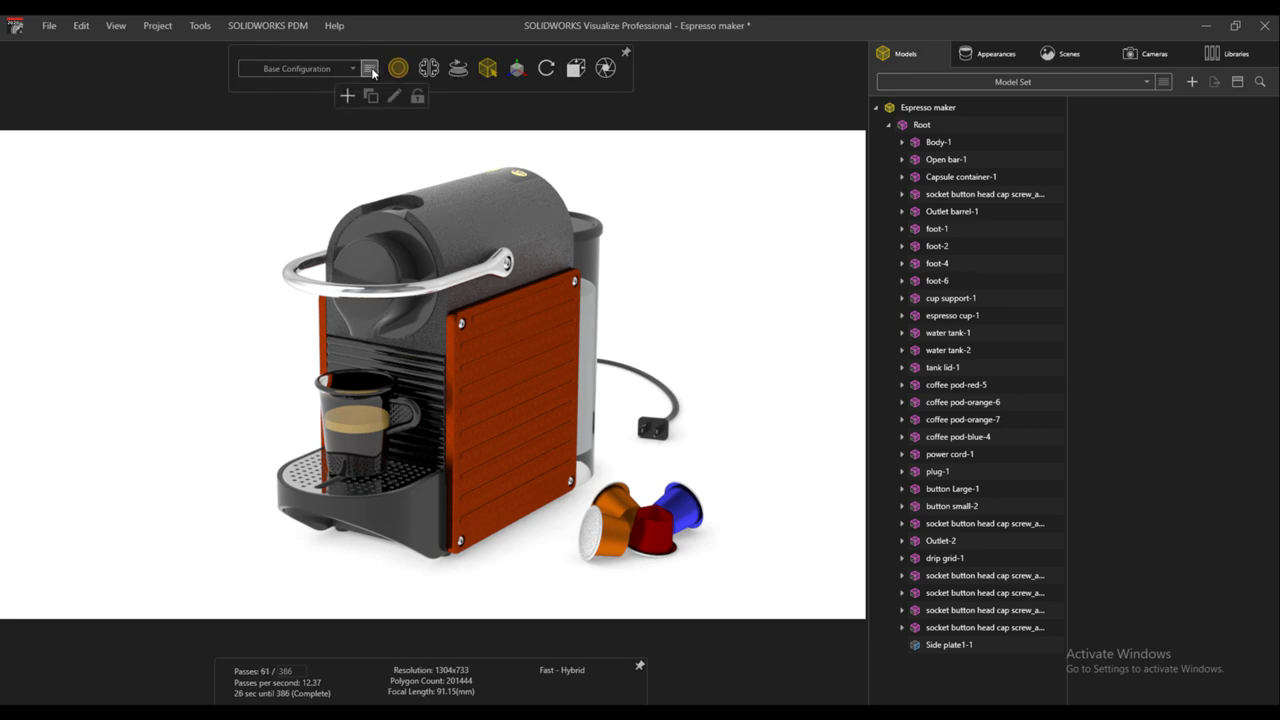
{"action": "left_click", "coordinate": [345, 95]}
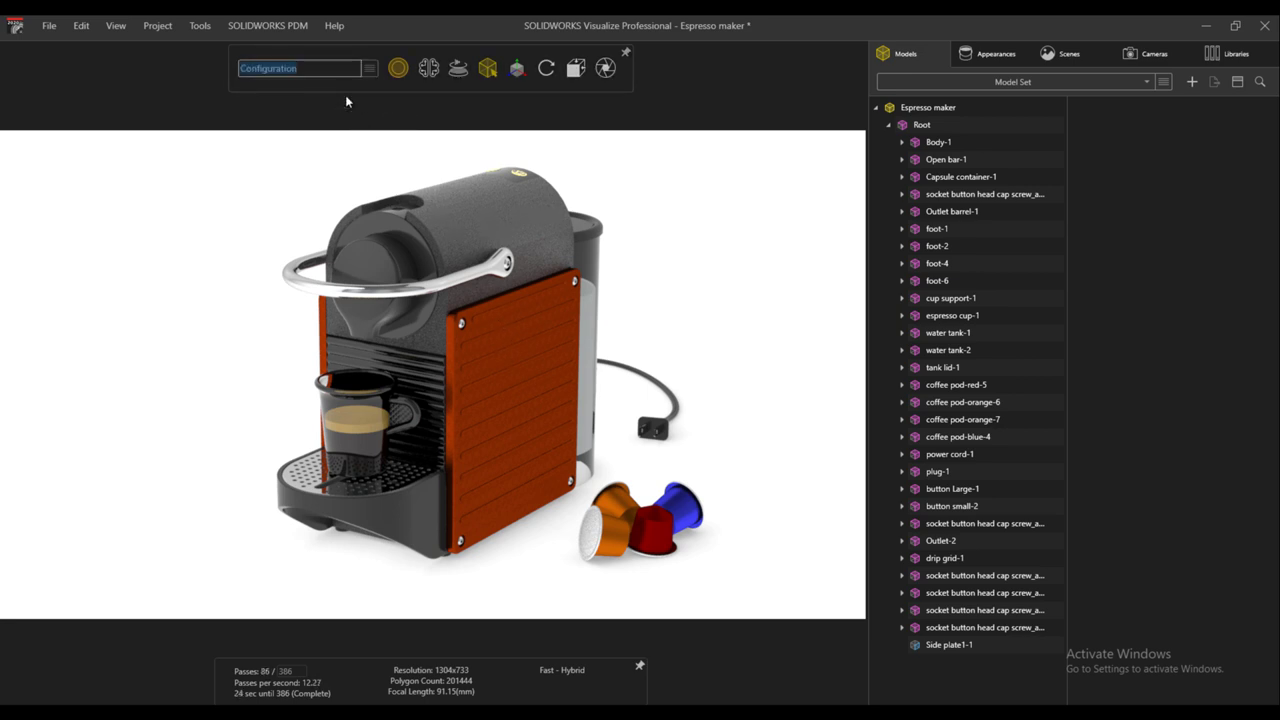
{"action": "type", "text": "black"}
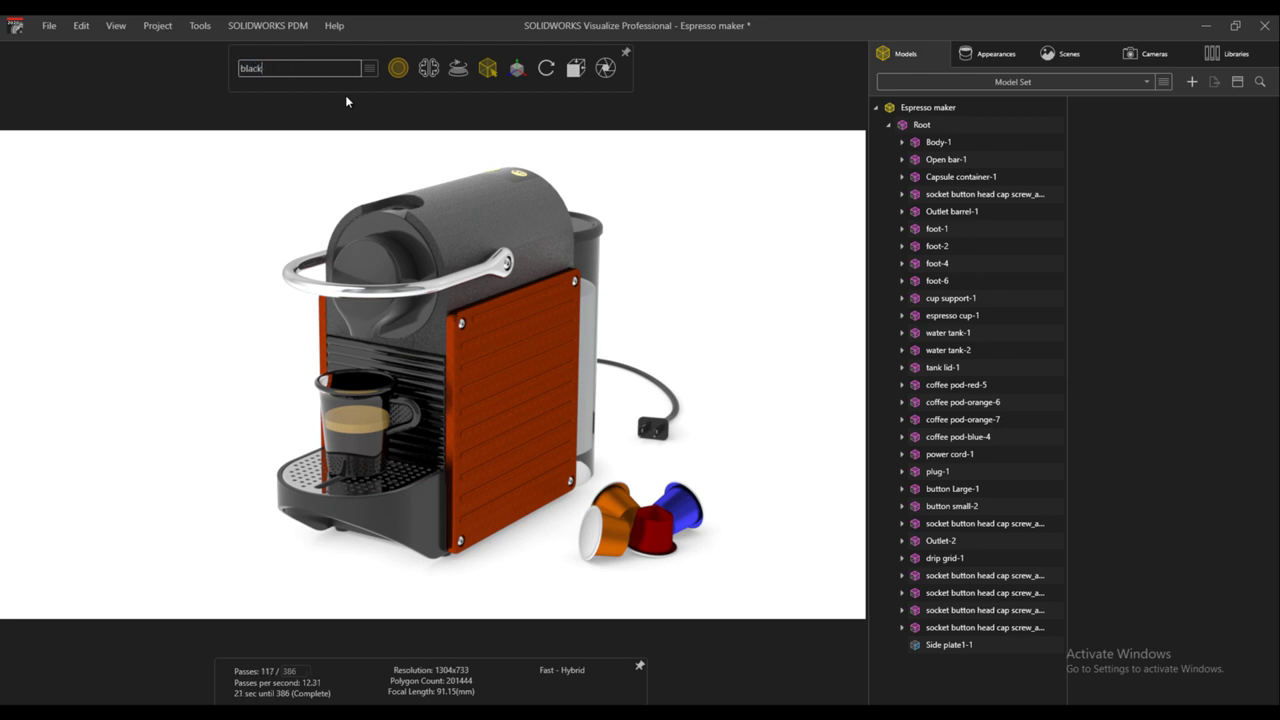
{"action": "left_click", "coordinate": [1249, 55]}
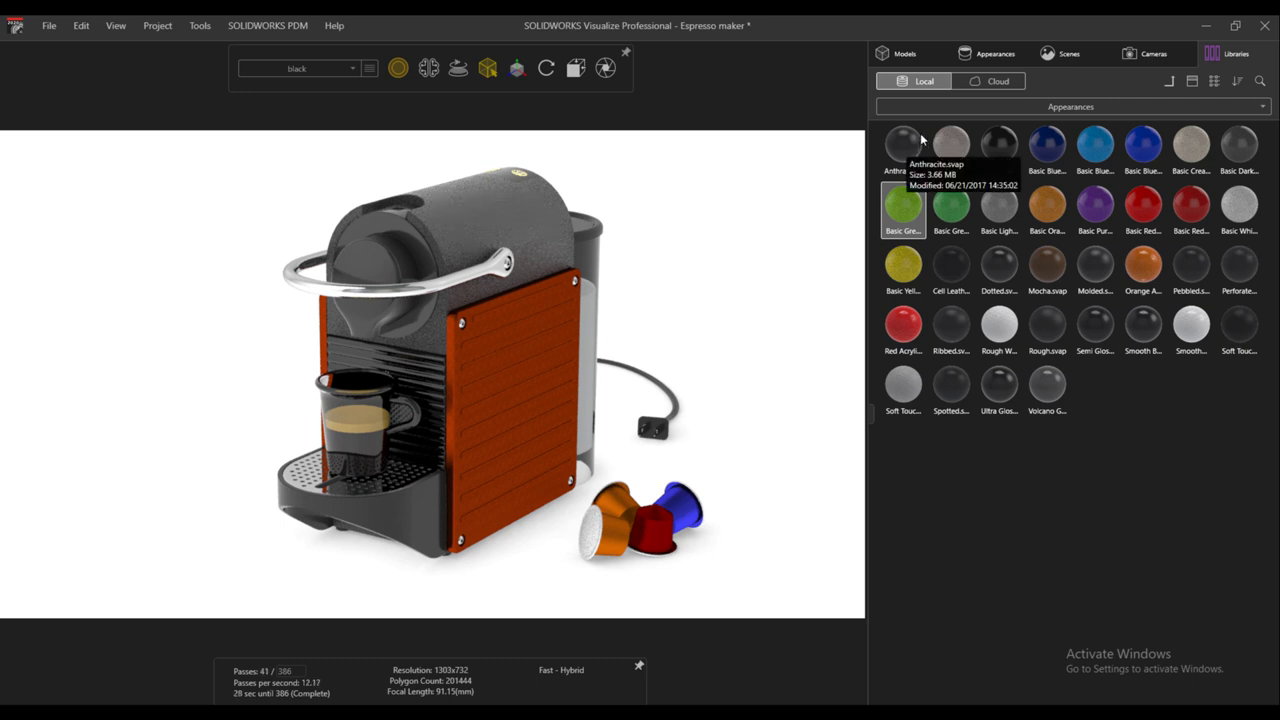
Apply Jet Black from the Paint appearances to the side panels
{"action": "left_click", "coordinate": [1172, 81]}
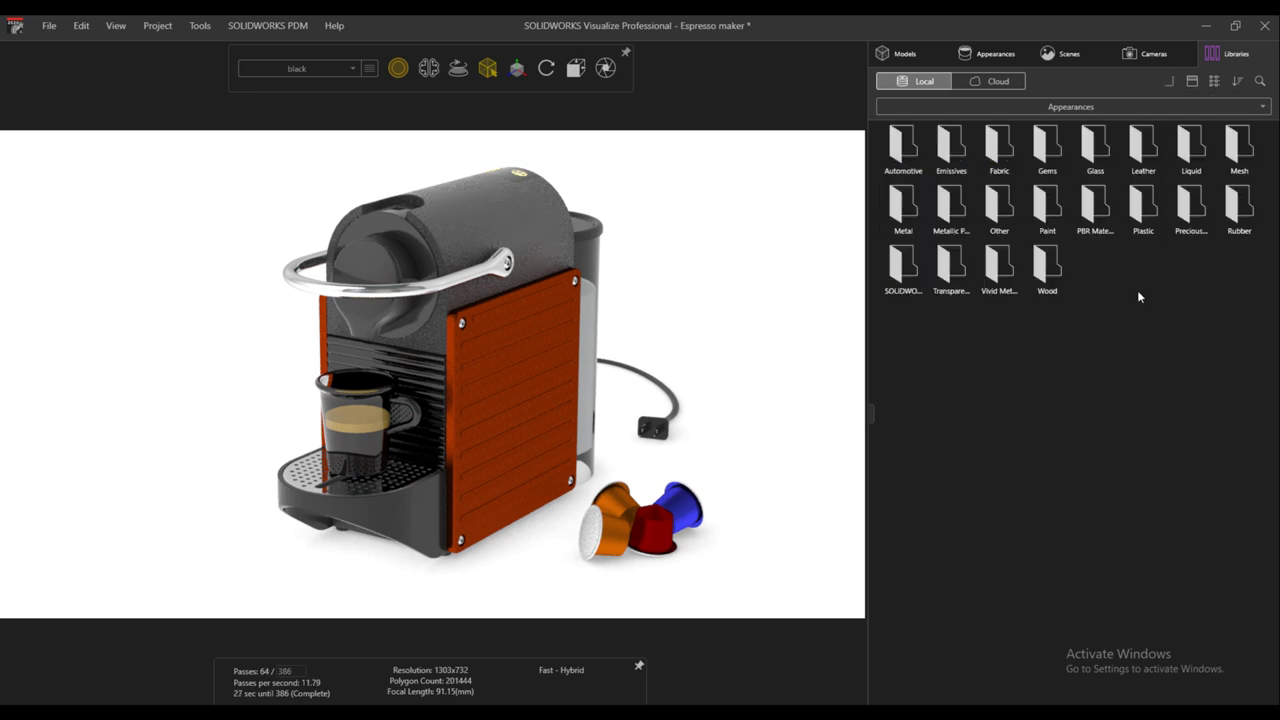
{"action": "double_click", "coordinate": [1032, 206]}
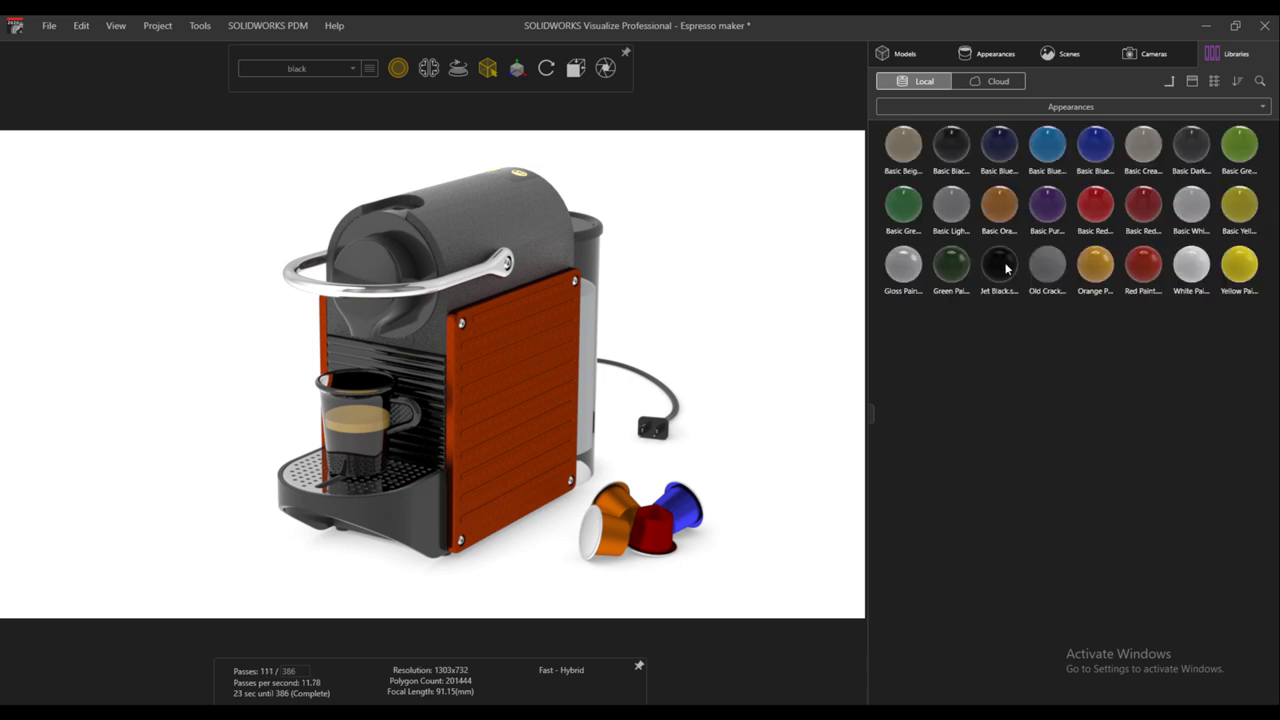
{"action": "left_click_drag", "start_coordinate": [1003, 266], "coordinate": [541, 318]}
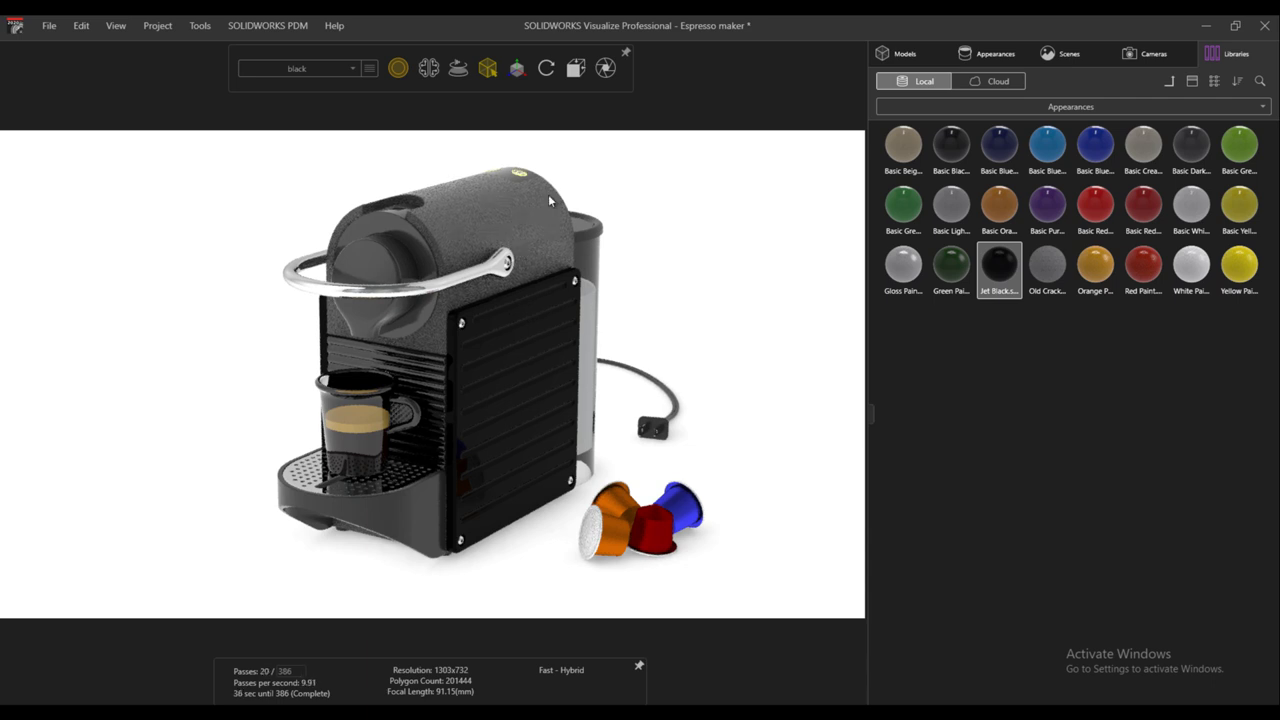
Compare against the green configuration, then switch back to black
{"action": "left_click", "coordinate": [332, 66]}
{"action": "left_click", "coordinate": [290, 101]}
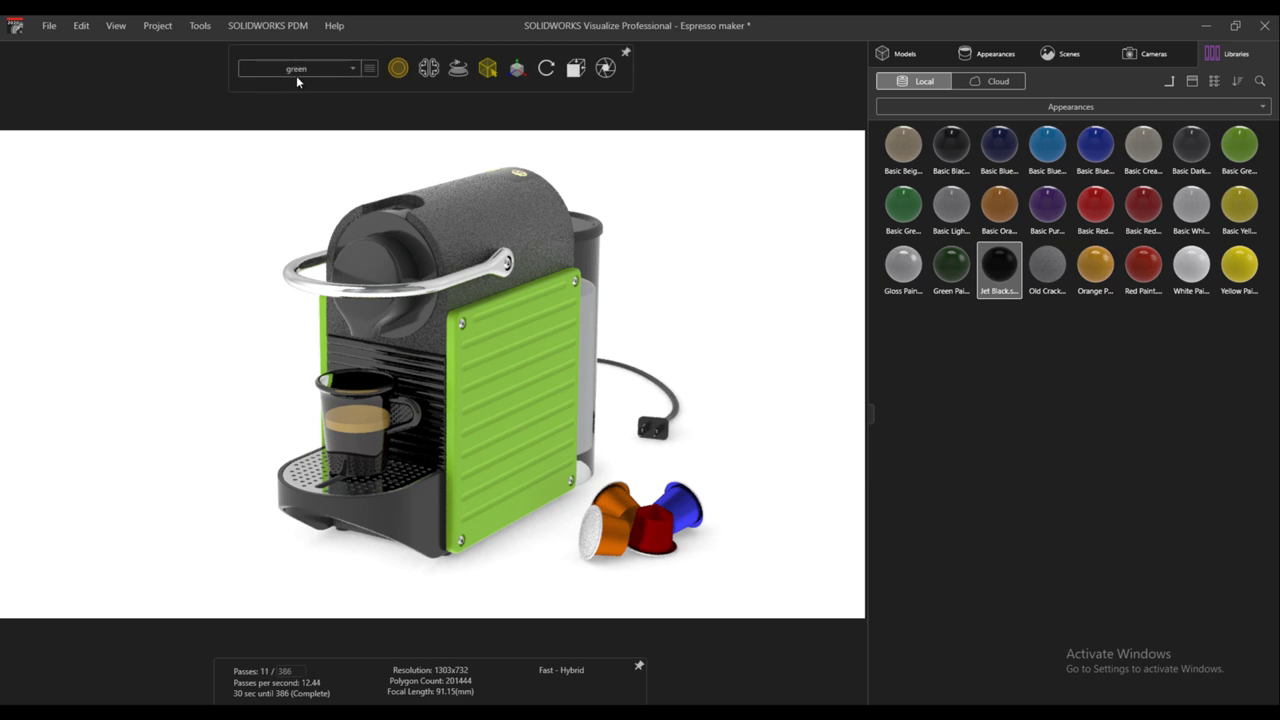
{"action": "left_click", "coordinate": [296, 73]}
{"action": "left_click", "coordinate": [281, 124]}
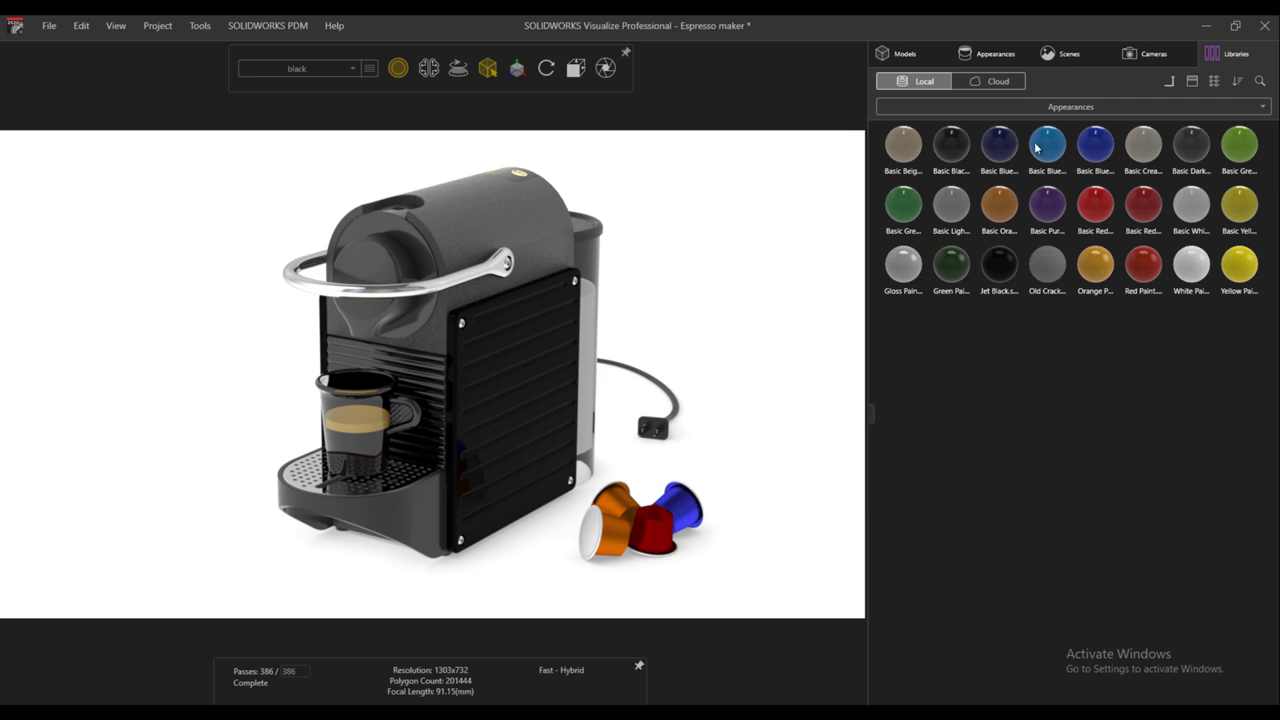
Browse Models and Appearances, ending on the 2015 demo scene and plainwhite_16x9 backplate
{"action": "left_click", "coordinate": [905, 55]}
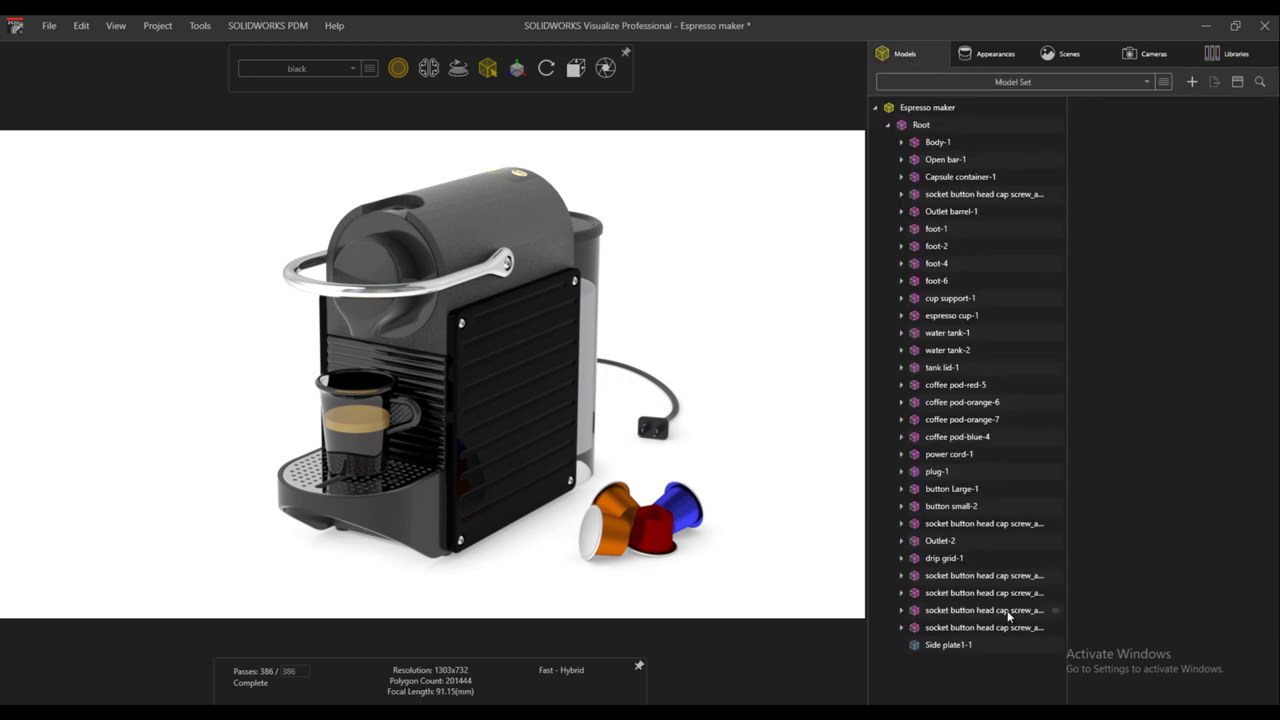
{"action": "left_click", "coordinate": [1001, 57]}
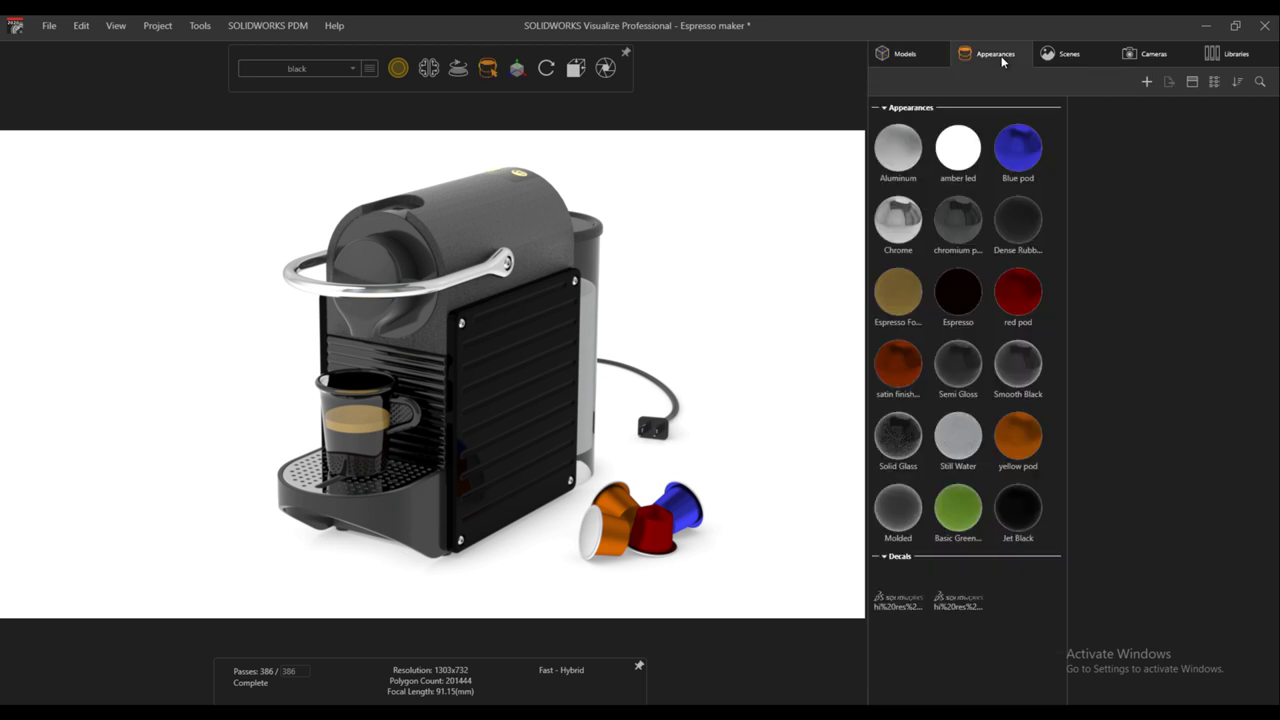
{"action": "left_click", "coordinate": [1067, 58]}
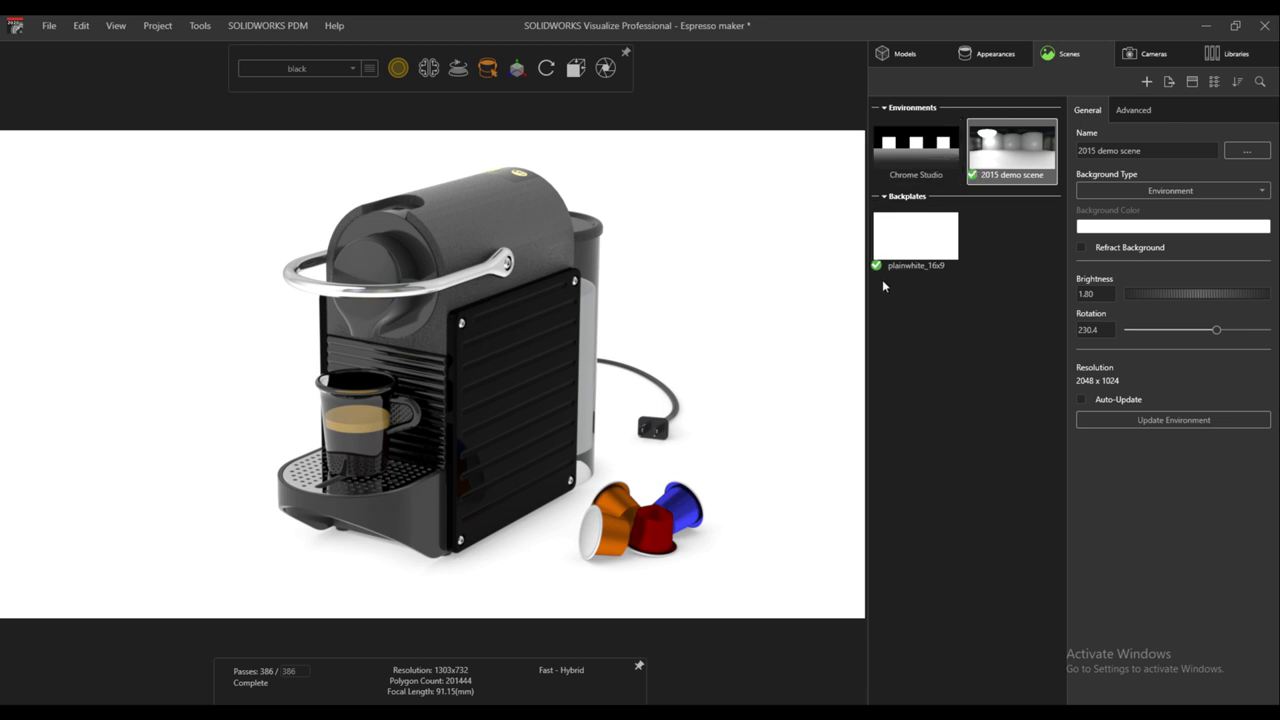
Widen the scene panel and bring up the options to add an HDR environment, sunlight, backplate or light
{"action": "left_click_drag", "start_coordinate": [862, 308], "coordinate": [804, 312]}
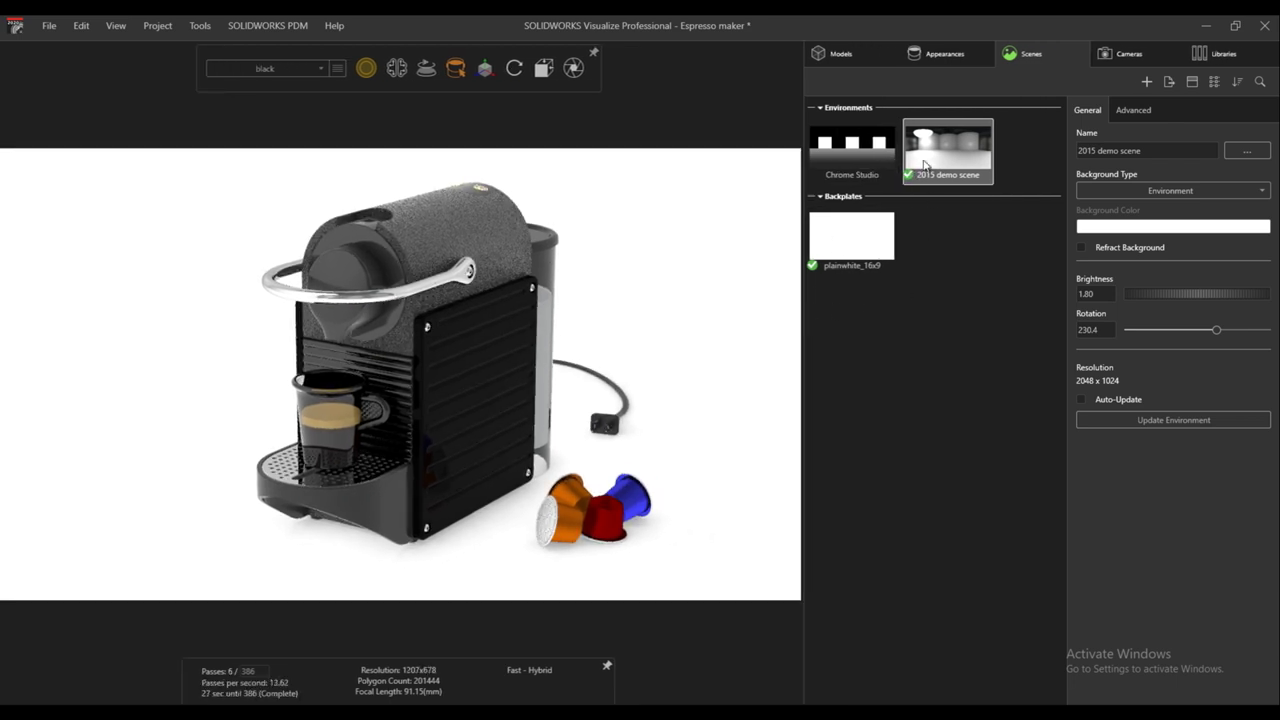
{"action": "left_click_drag", "start_coordinate": [1060, 308], "coordinate": [1022, 304]}
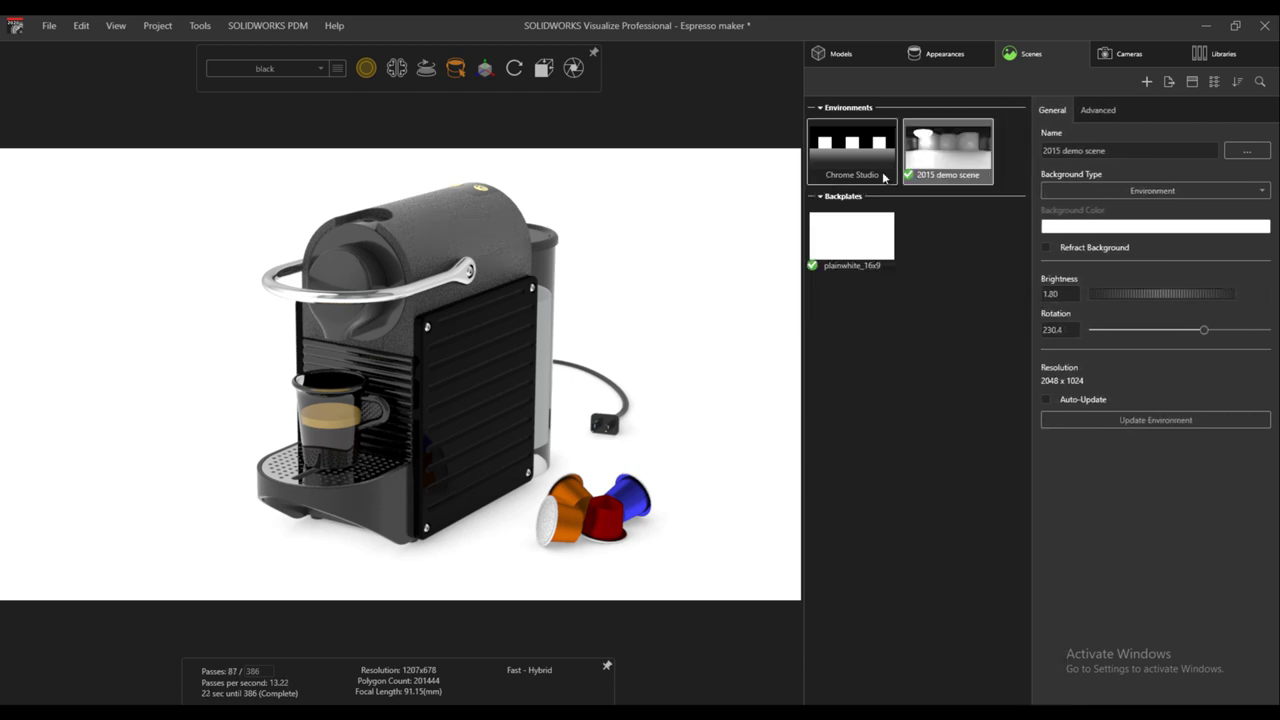
{"action": "left_click", "coordinate": [1147, 82]}
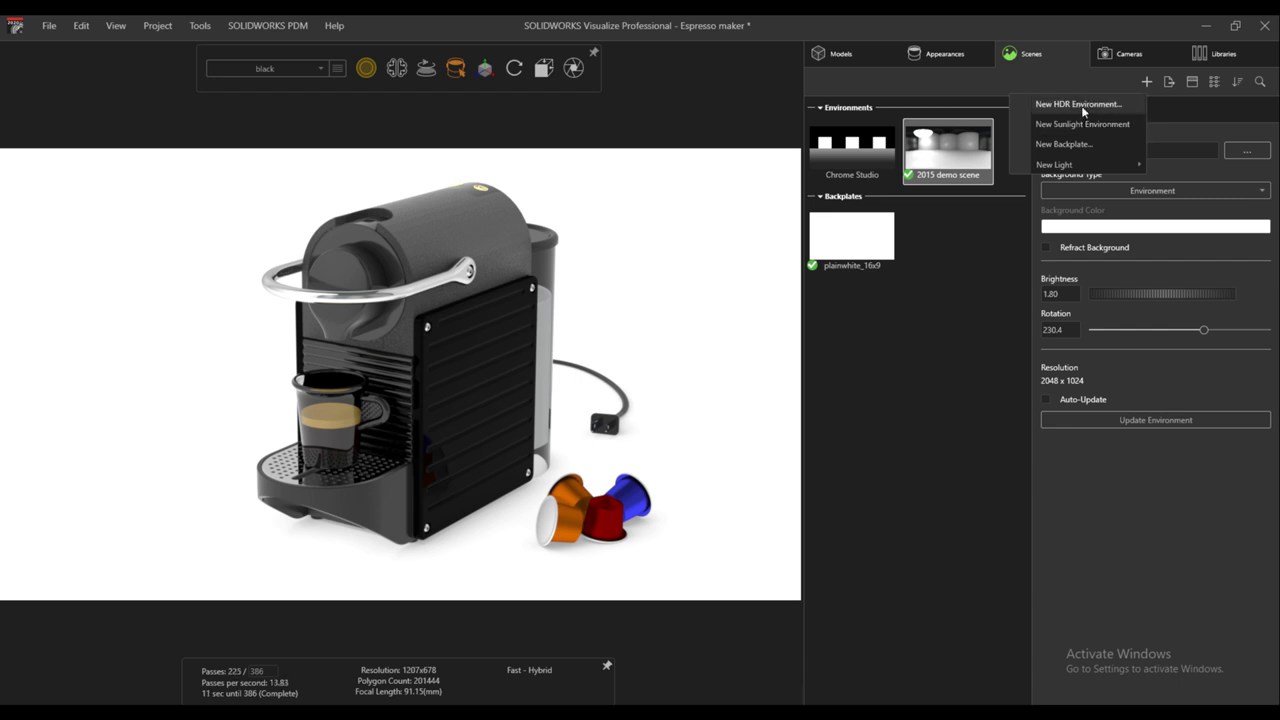
Show the Environments category in the asset libraries
{"action": "left_click", "coordinate": [1222, 51]}
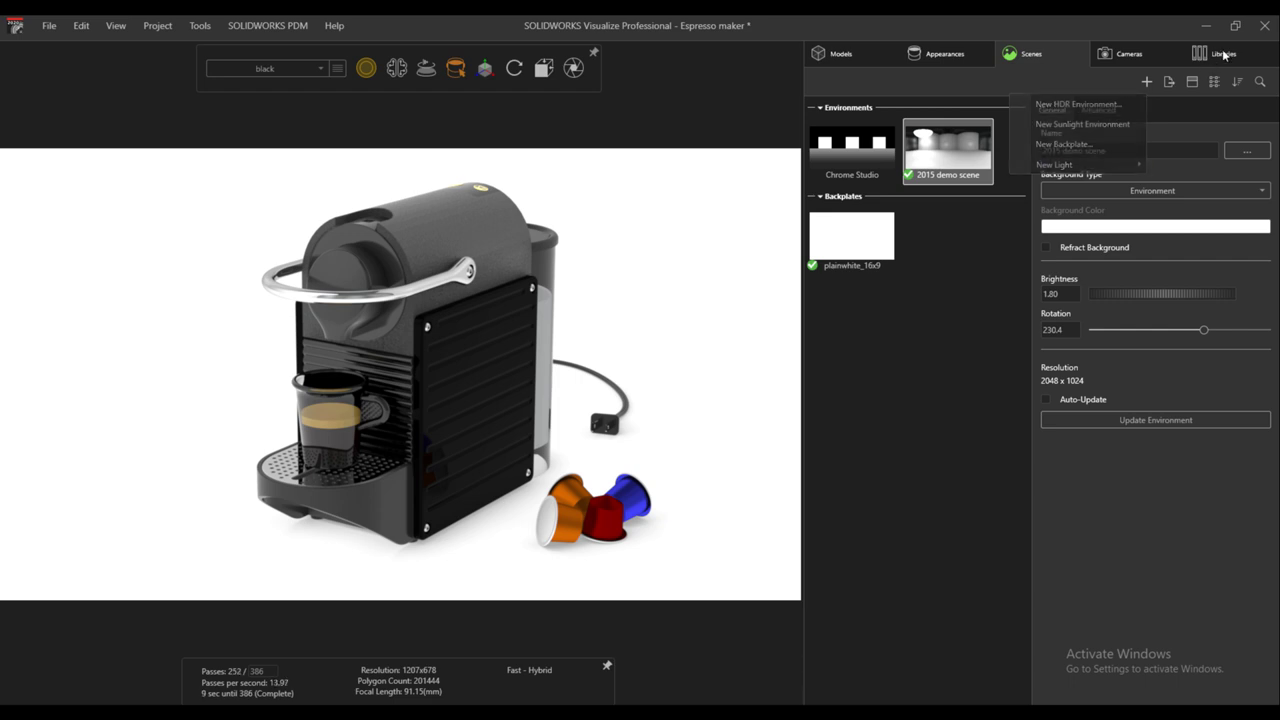
{"action": "left_click", "coordinate": [1036, 107]}
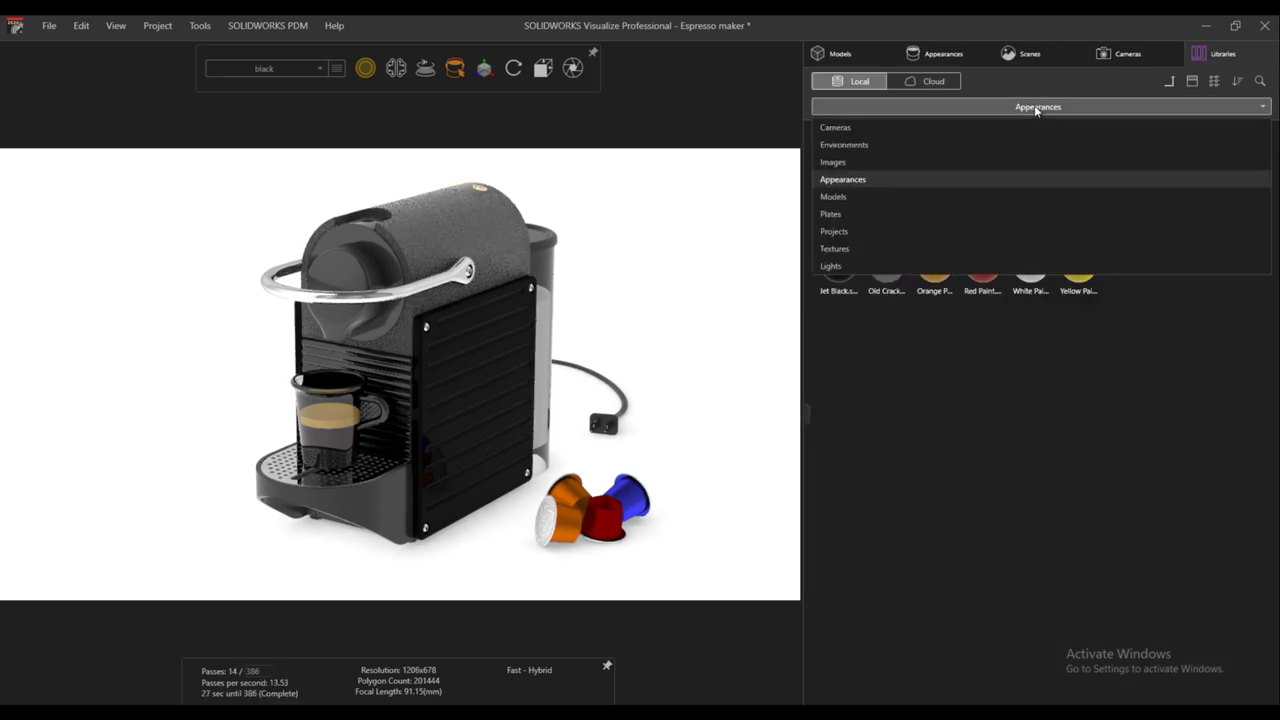
{"action": "left_click", "coordinate": [915, 142]}
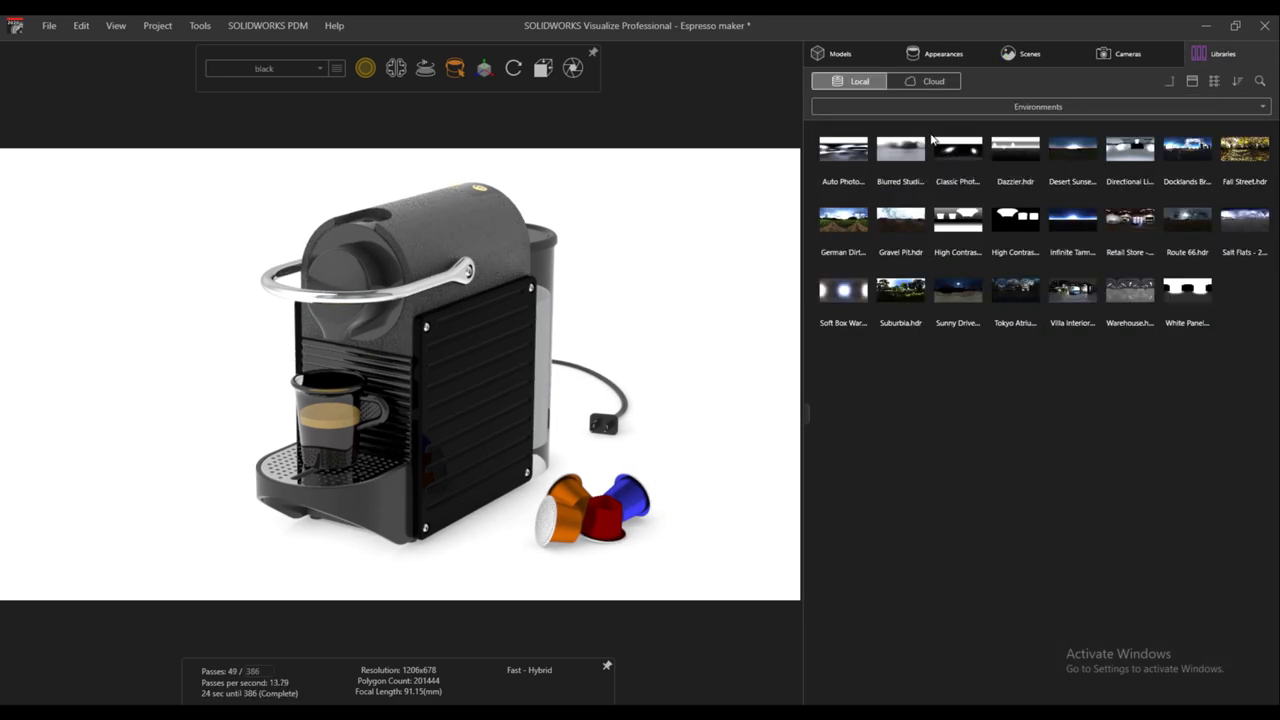
{"action": "left_click", "coordinate": [990, 108]}
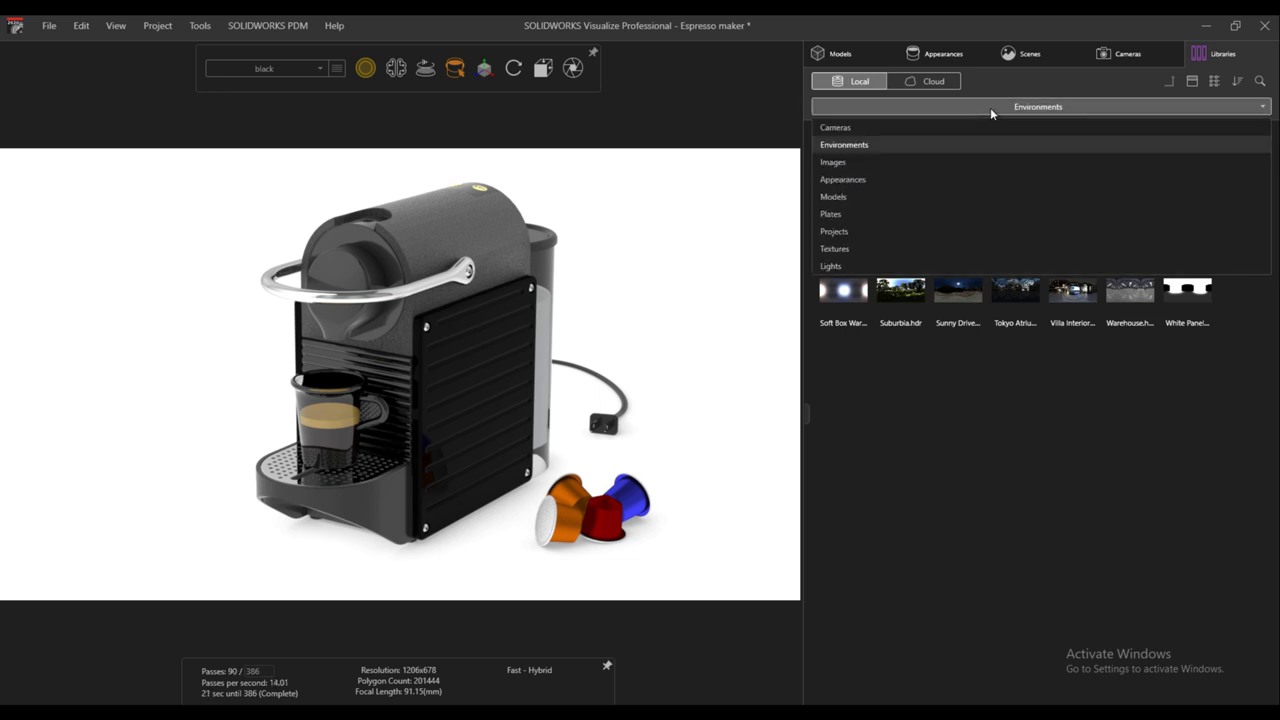
{"action": "left_click", "coordinate": [869, 145]}
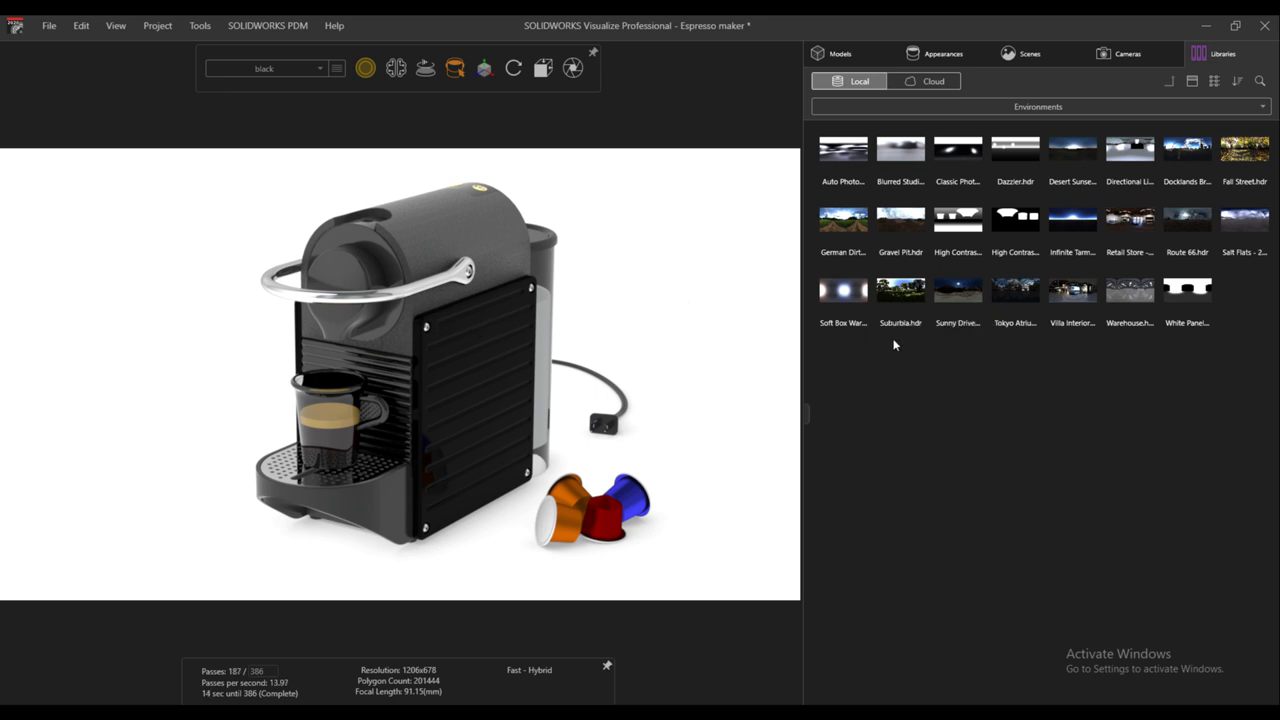
Add Suburbia, Route 66, High Contrast Studio, Tokyo Atrium and German Dirt Road, ending on German Dirt Road
{"action": "left_click_drag", "start_coordinate": [890, 301], "coordinate": [705, 318]}
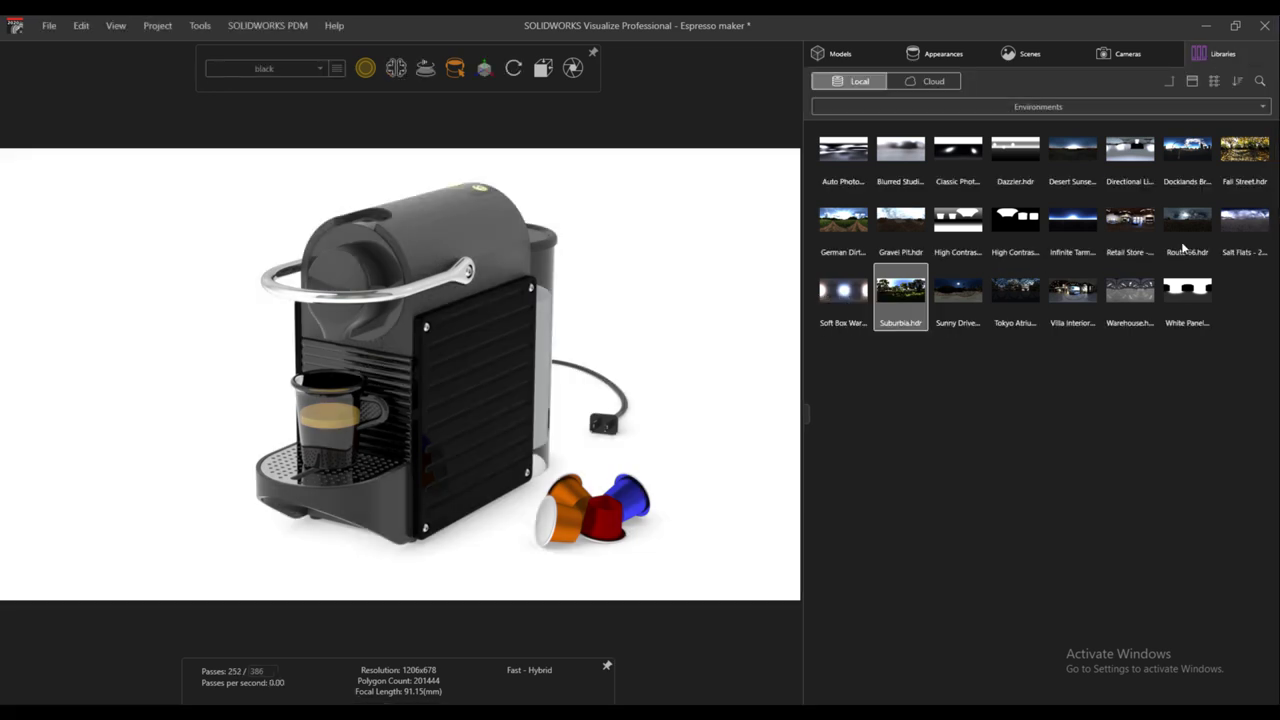
{"action": "left_click_drag", "start_coordinate": [1186, 236], "coordinate": [686, 306]}
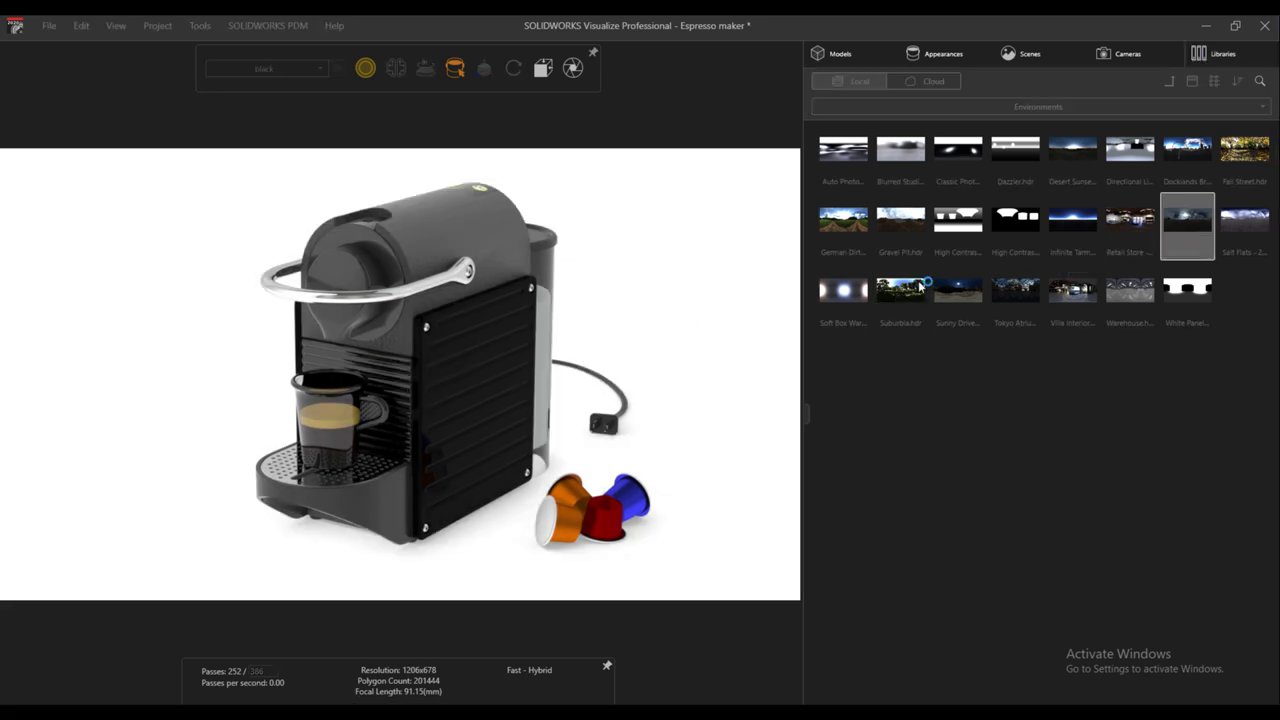
{"action": "left_click_drag", "start_coordinate": [1022, 229], "coordinate": [714, 315]}
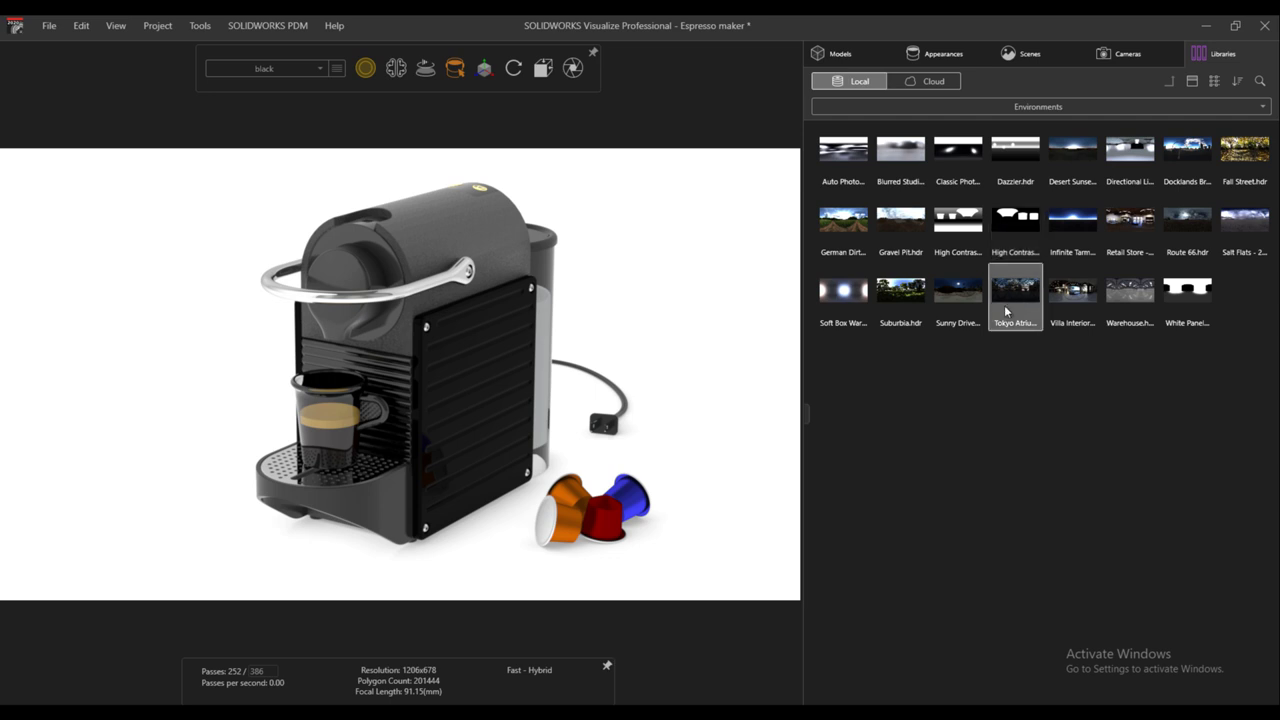
{"action": "left_click_drag", "start_coordinate": [1004, 305], "coordinate": [668, 369]}
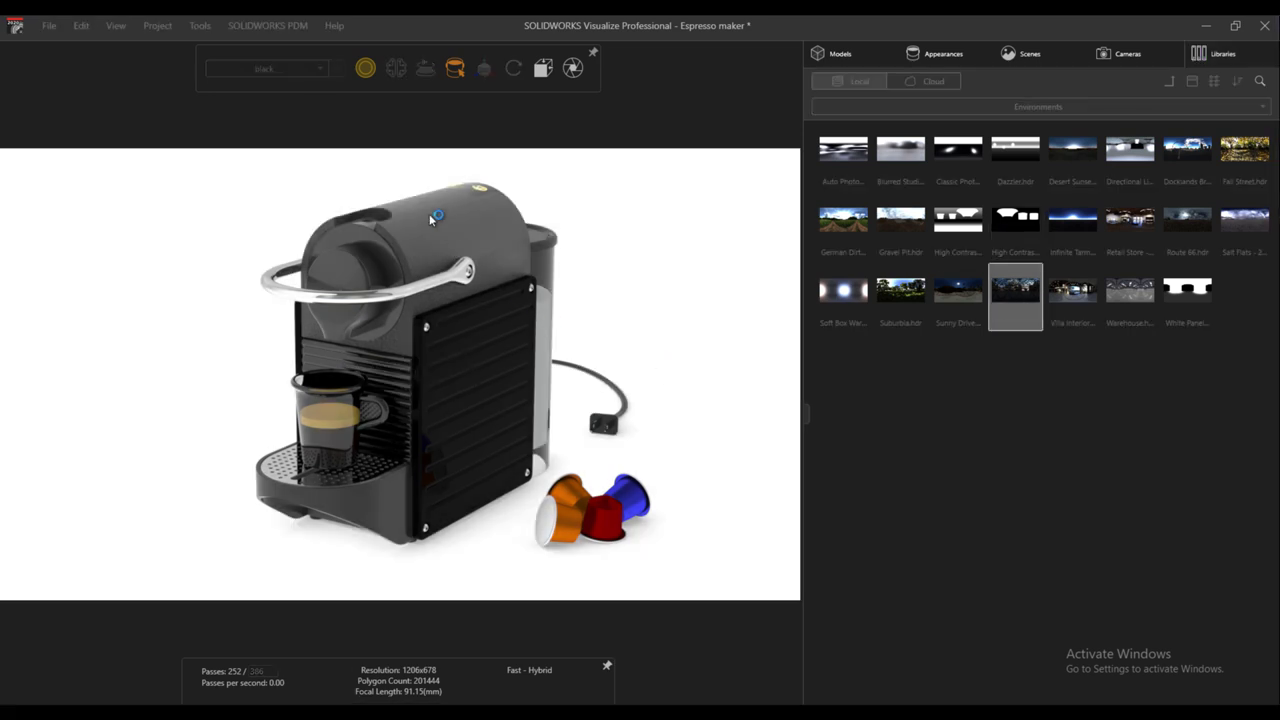
{"action": "left_click_drag", "start_coordinate": [848, 232], "coordinate": [434, 232]}
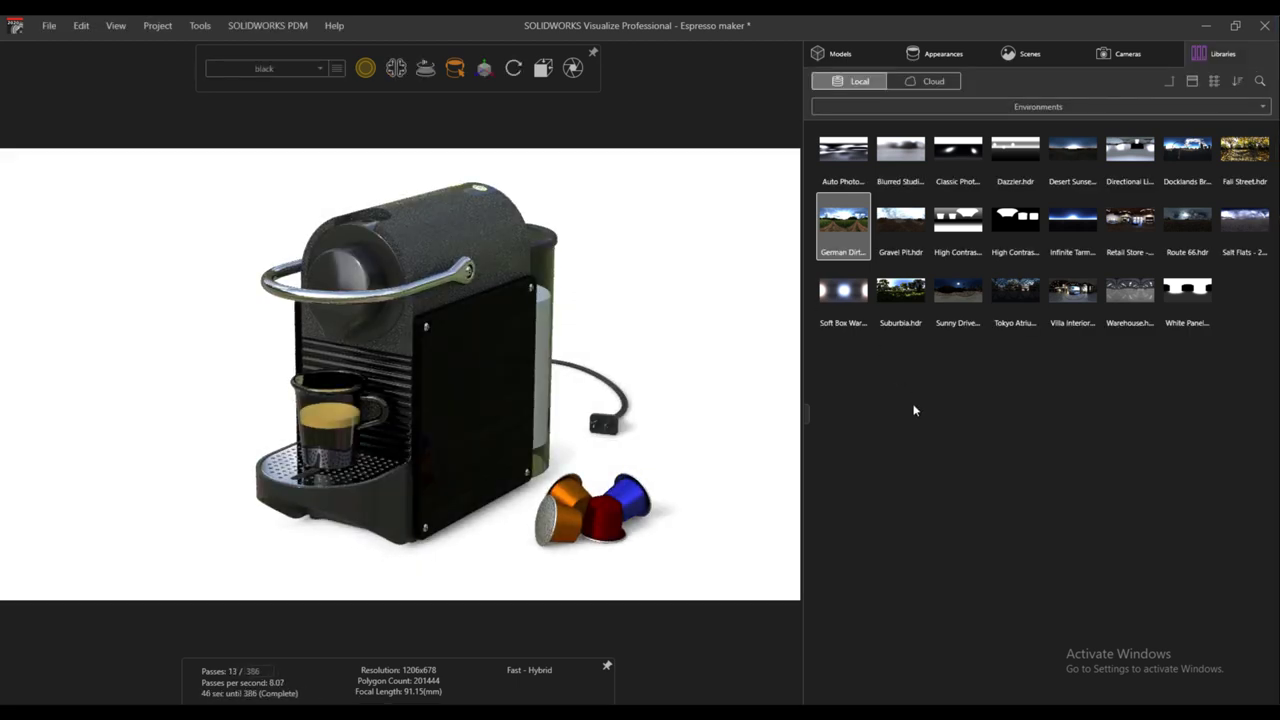
{"action": "left_click", "coordinate": [1016, 58]}
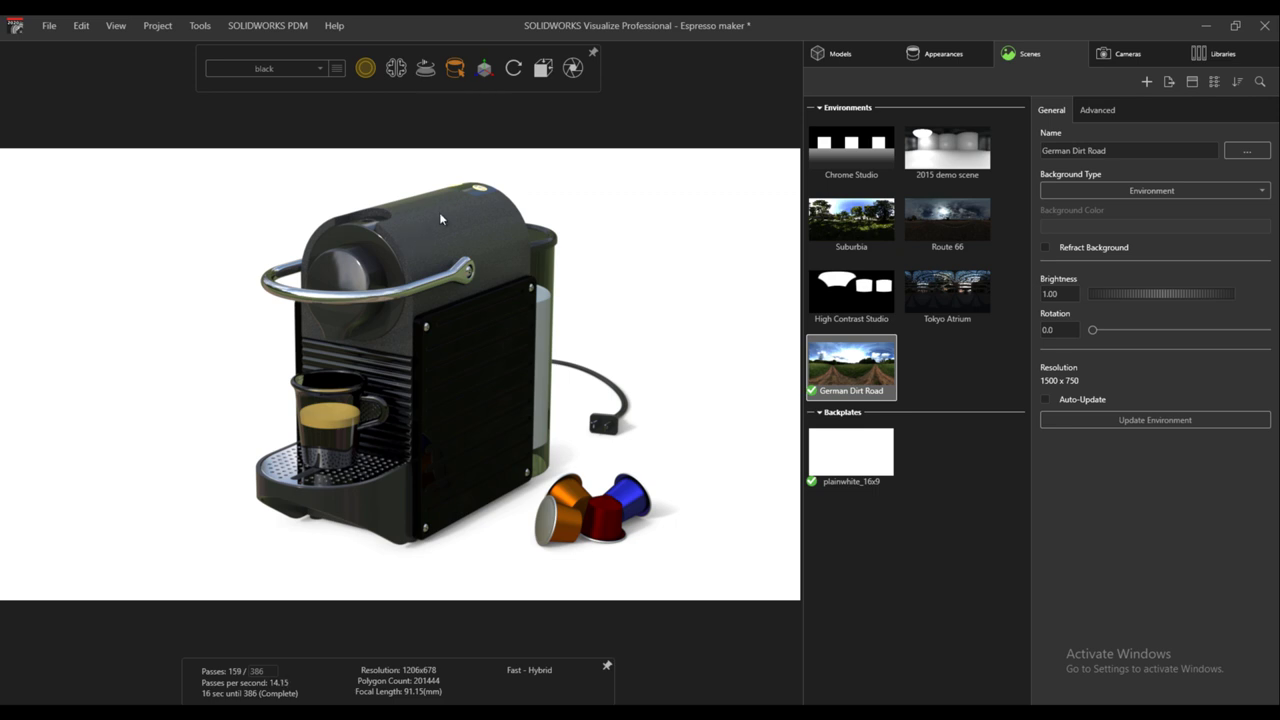
Verify German Dirt Road is the active environment, then view the Default Camera (focal length 91.15 mm)
{"action": "scroll", "coordinate": [351, 277], "scroll_direction": "up", "scroll_amount": 5}
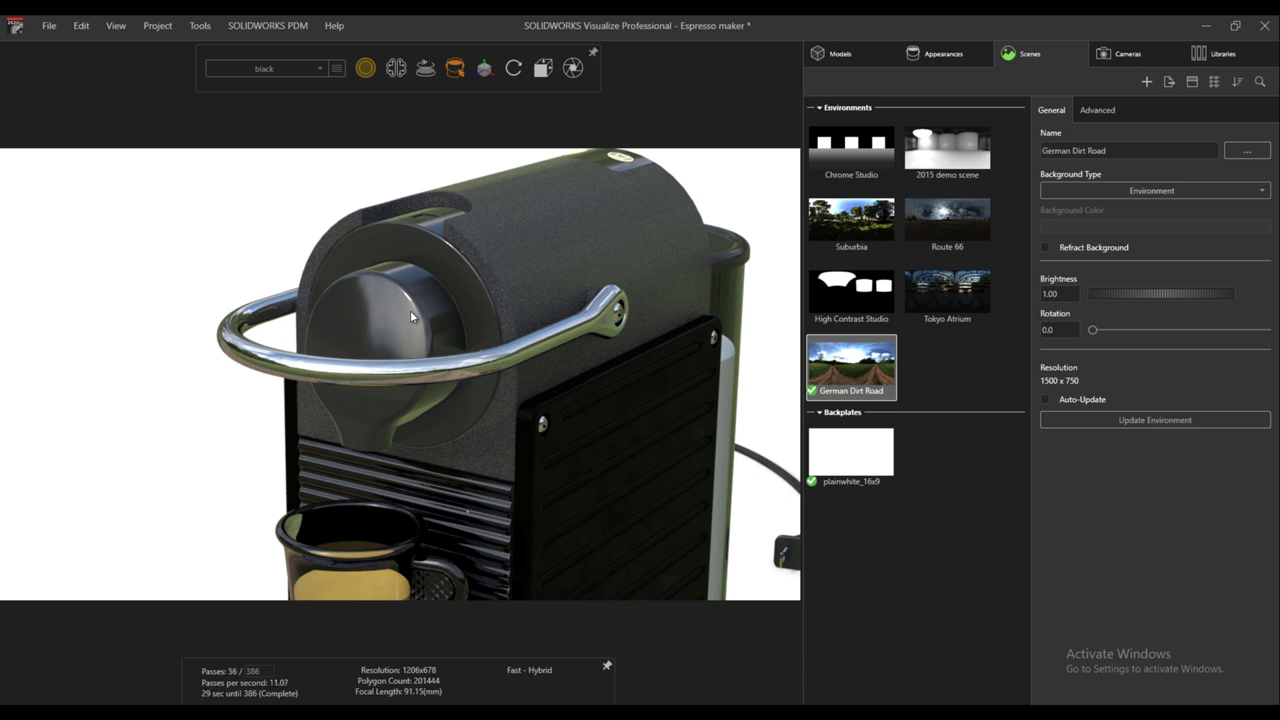
{"action": "scroll", "coordinate": [410, 310], "scroll_direction": "down", "scroll_amount": 5}
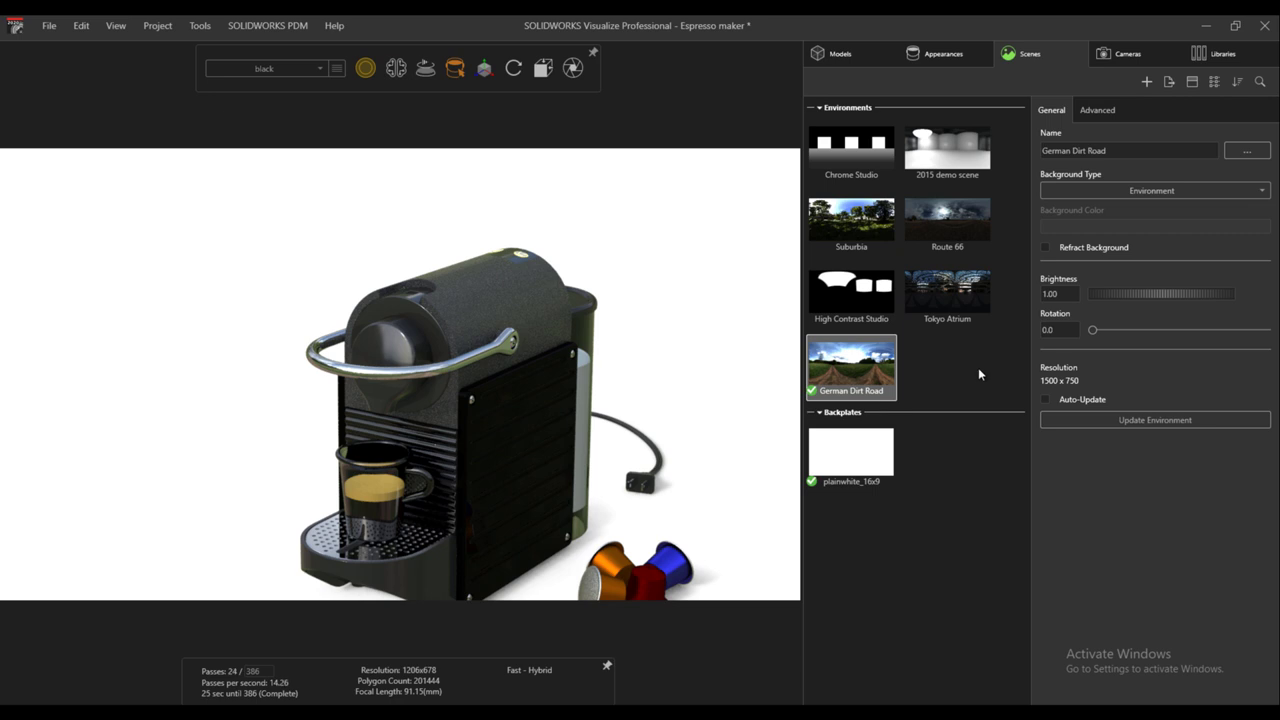
{"action": "left_click", "coordinate": [944, 56]}
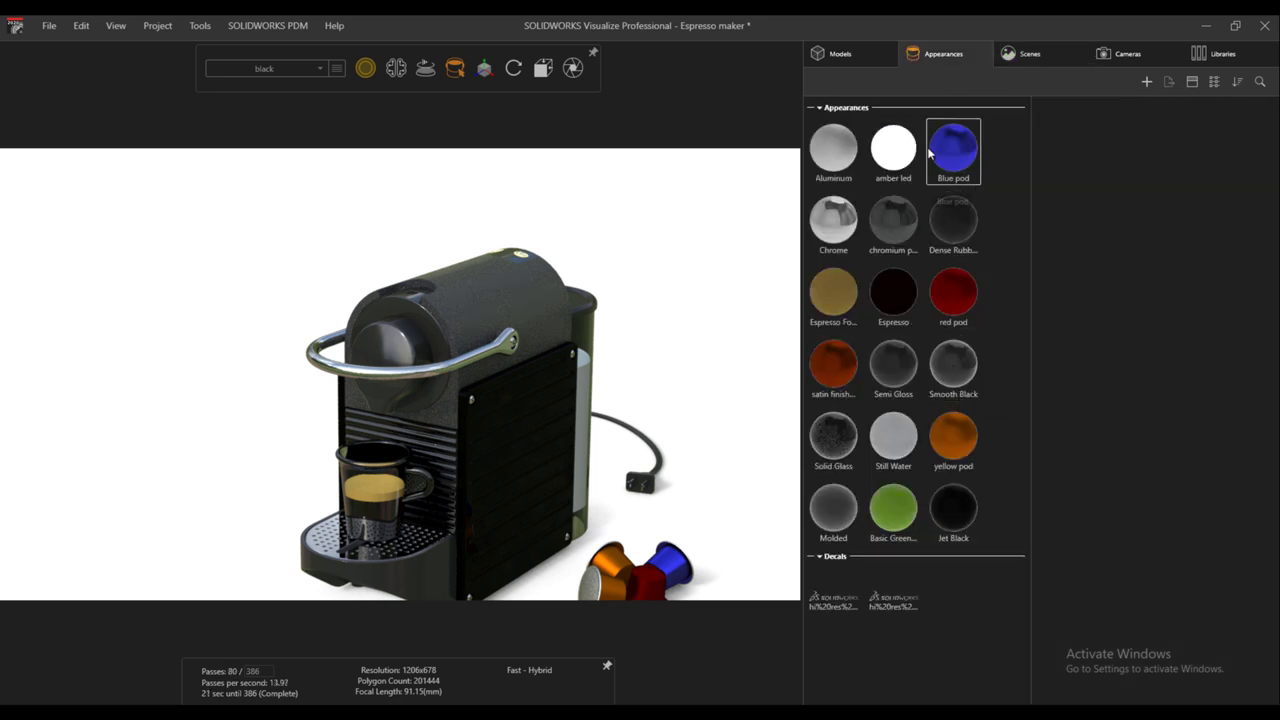
{"action": "left_click", "coordinate": [1035, 53]}
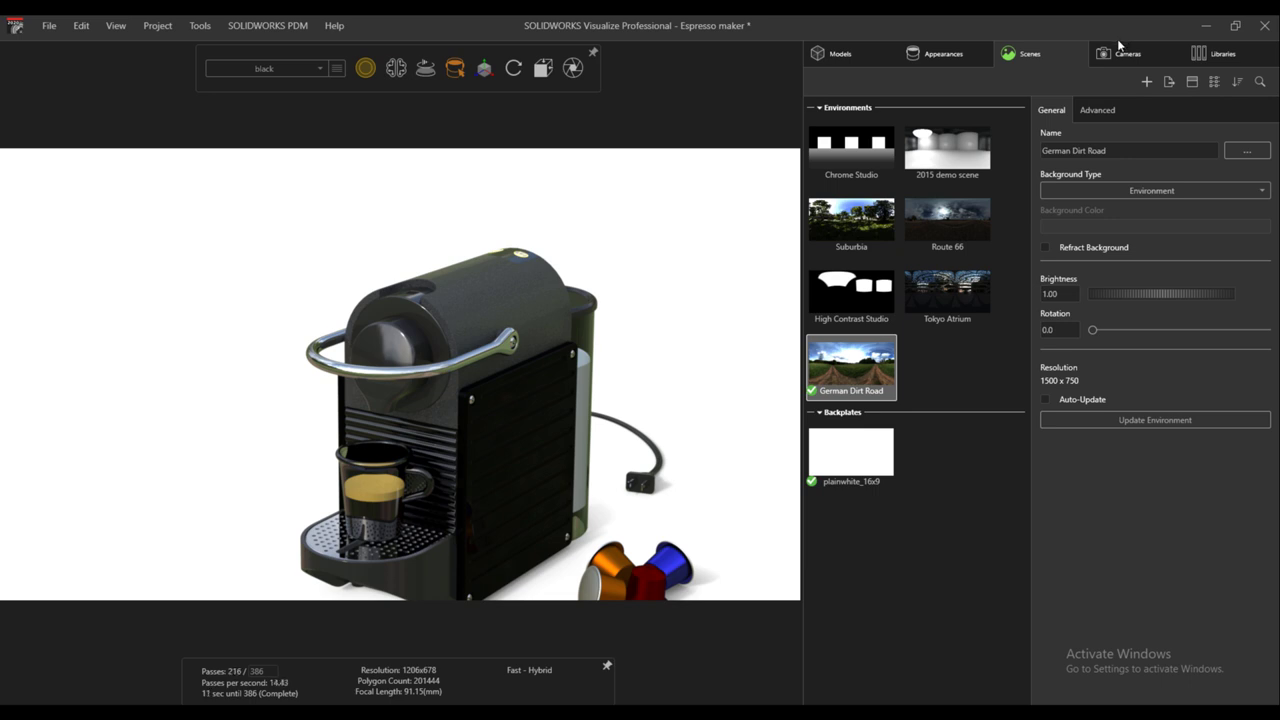
{"action": "left_click", "coordinate": [1119, 55]}
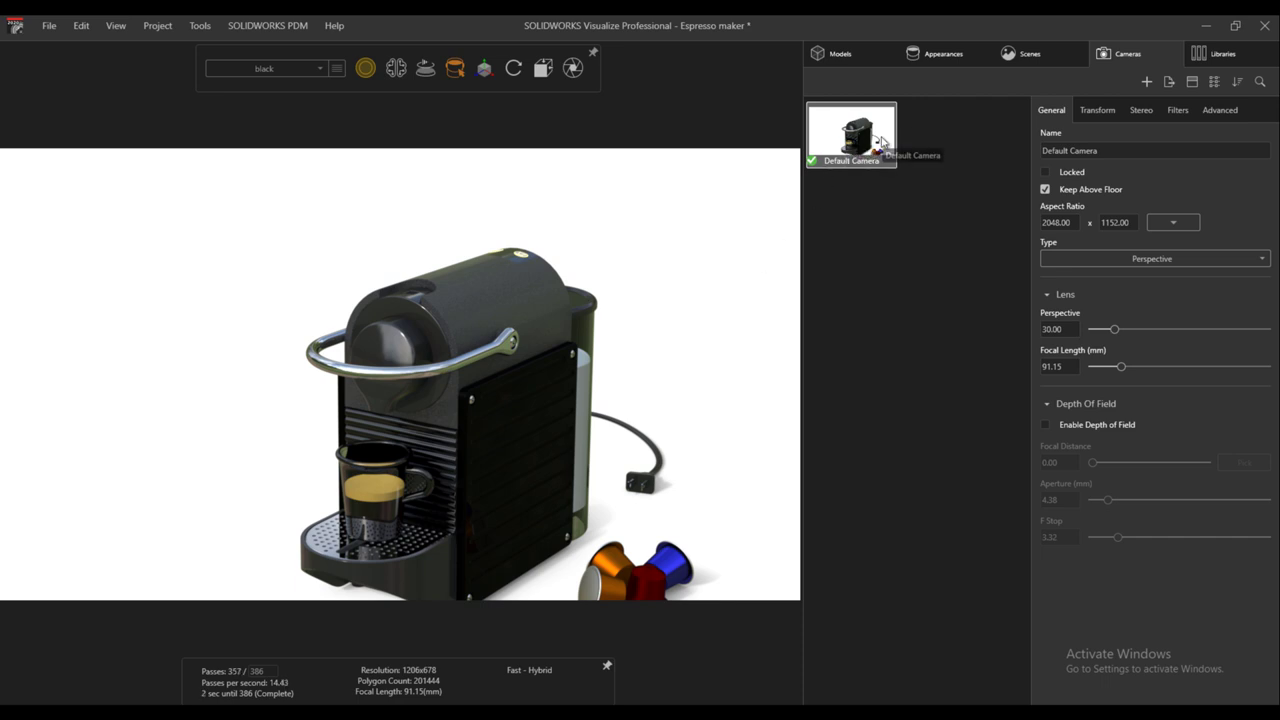
Add a new camera named Camera and zoom and orbit it to frame the espresso maker's front
{"action": "left_click", "coordinate": [1152, 80]}
{"action": "left_click", "coordinate": [1206, 103]}
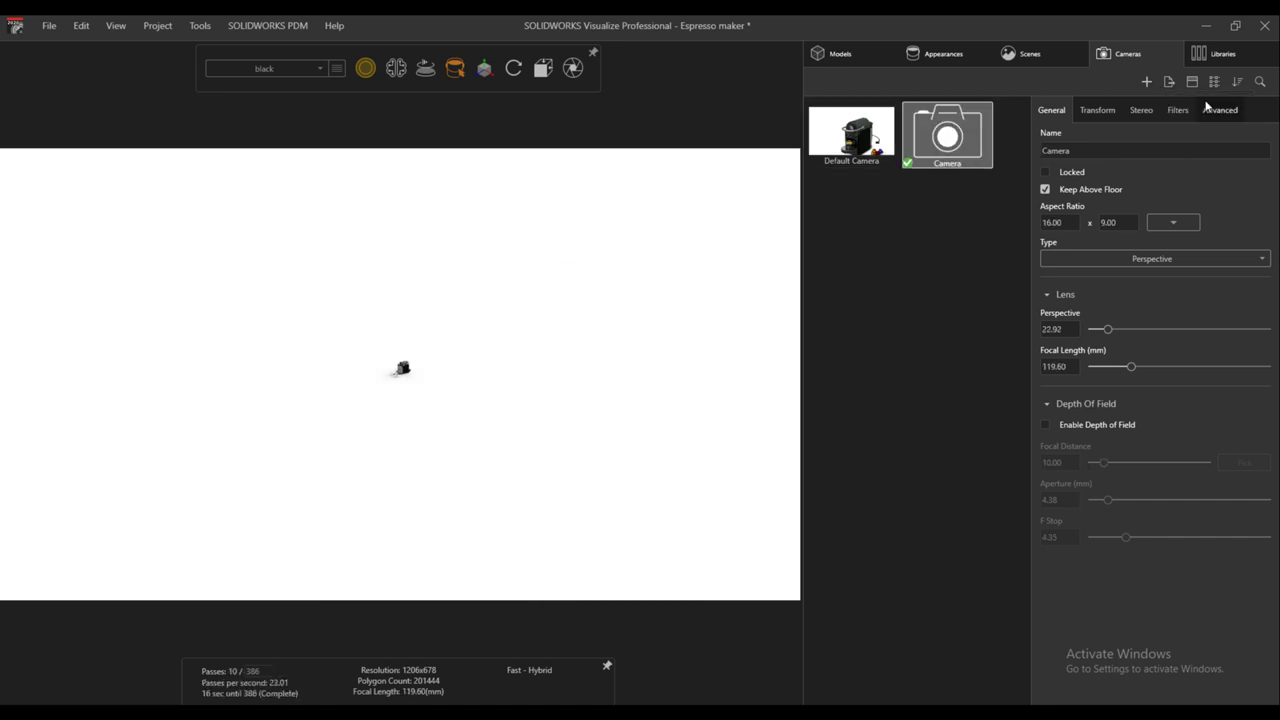
{"action": "scroll", "coordinate": [376, 350], "scroll_direction": "up", "scroll_amount": 10}
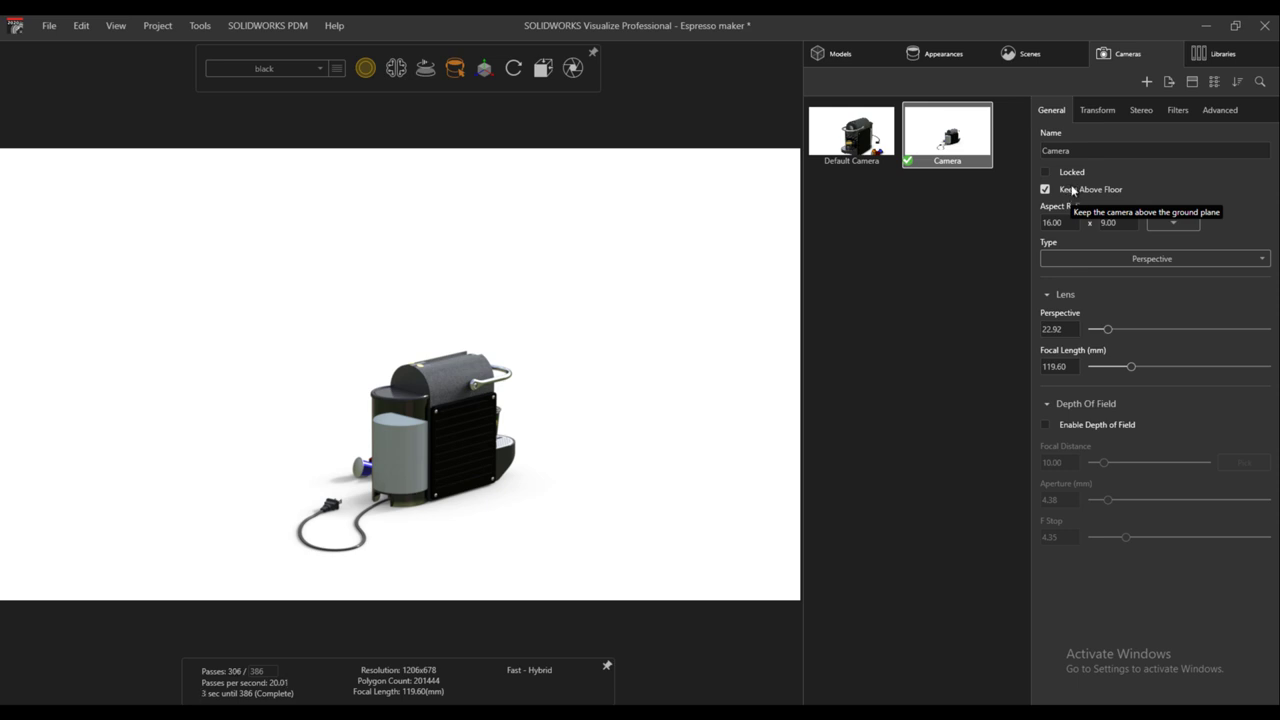
{"action": "left_click_drag", "start_coordinate": [457, 232], "coordinate": [400, 345]}
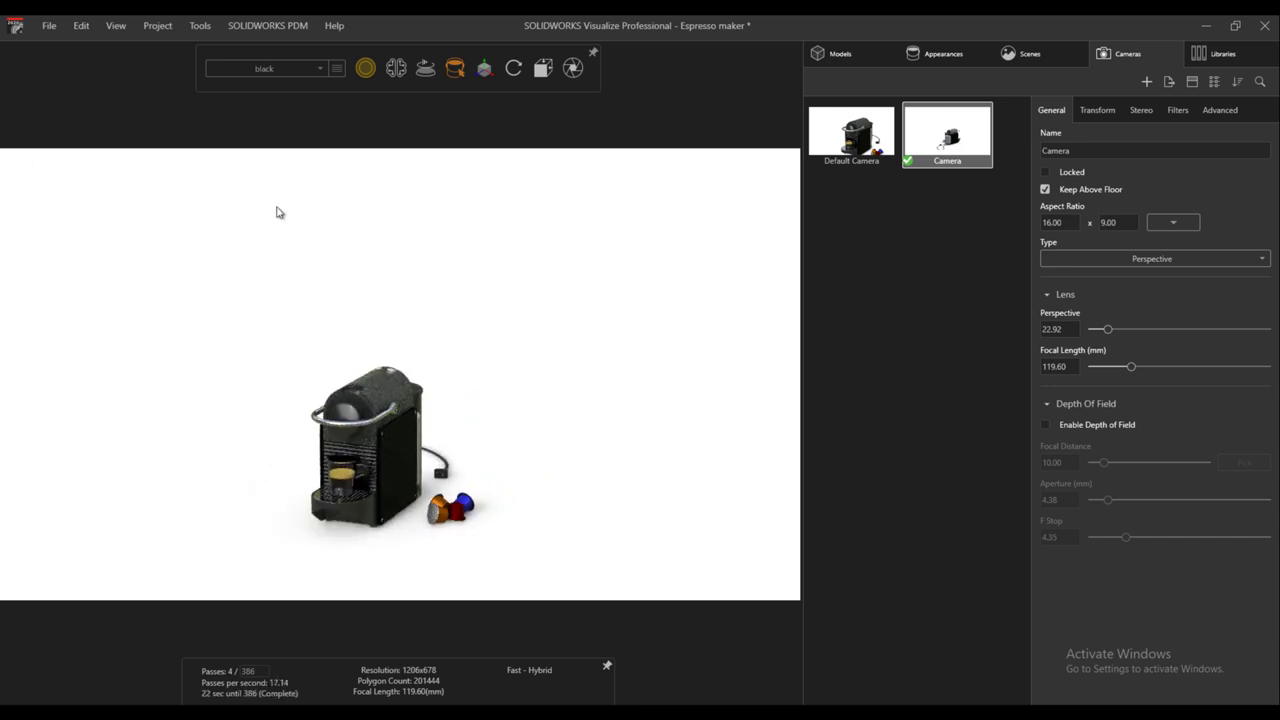
{"action": "left_click", "coordinate": [158, 26]}
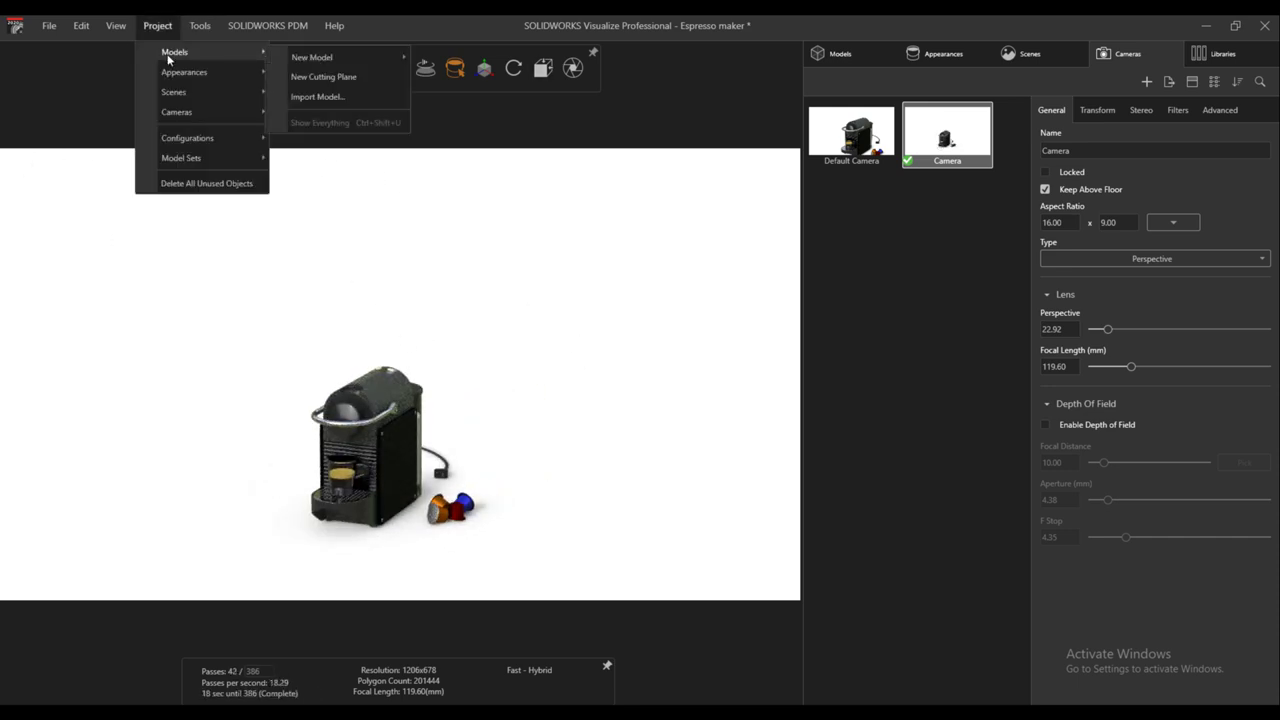
Add Camera 2 through the Project menu's Cameras > New Camera command
{"action": "mouse_move", "coordinate": [173, 94]}
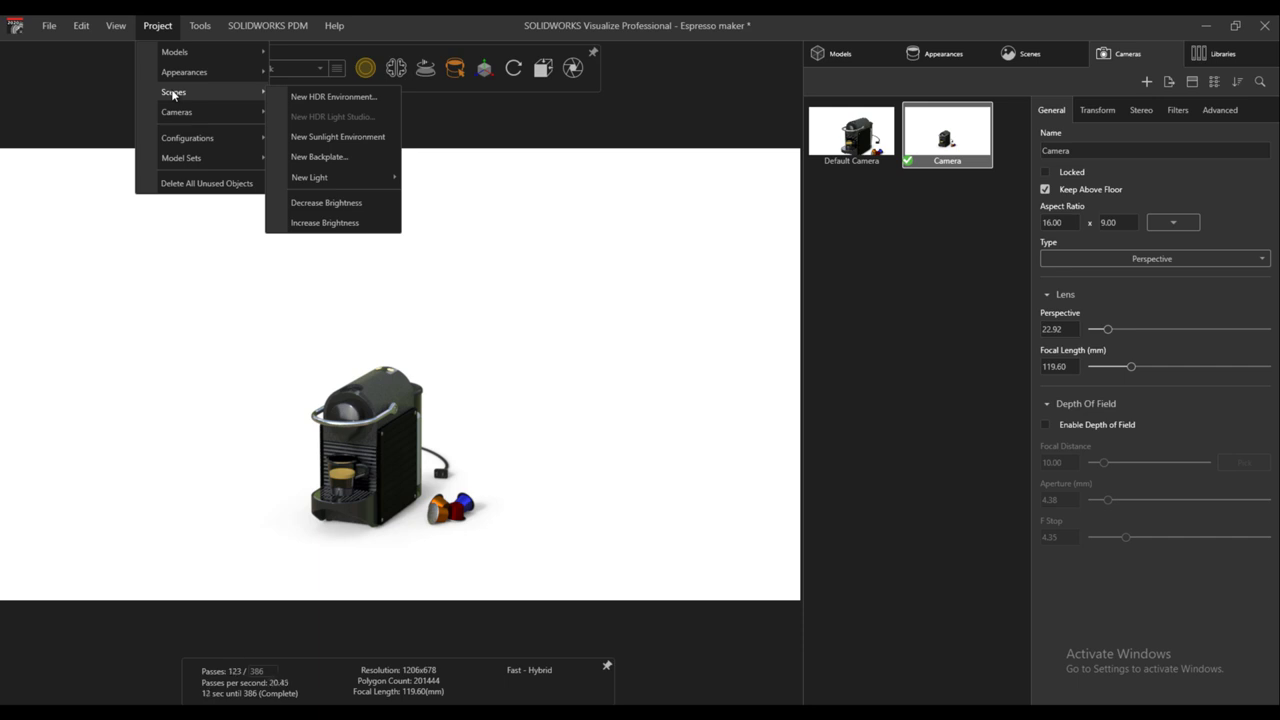
{"action": "mouse_move", "coordinate": [184, 55]}
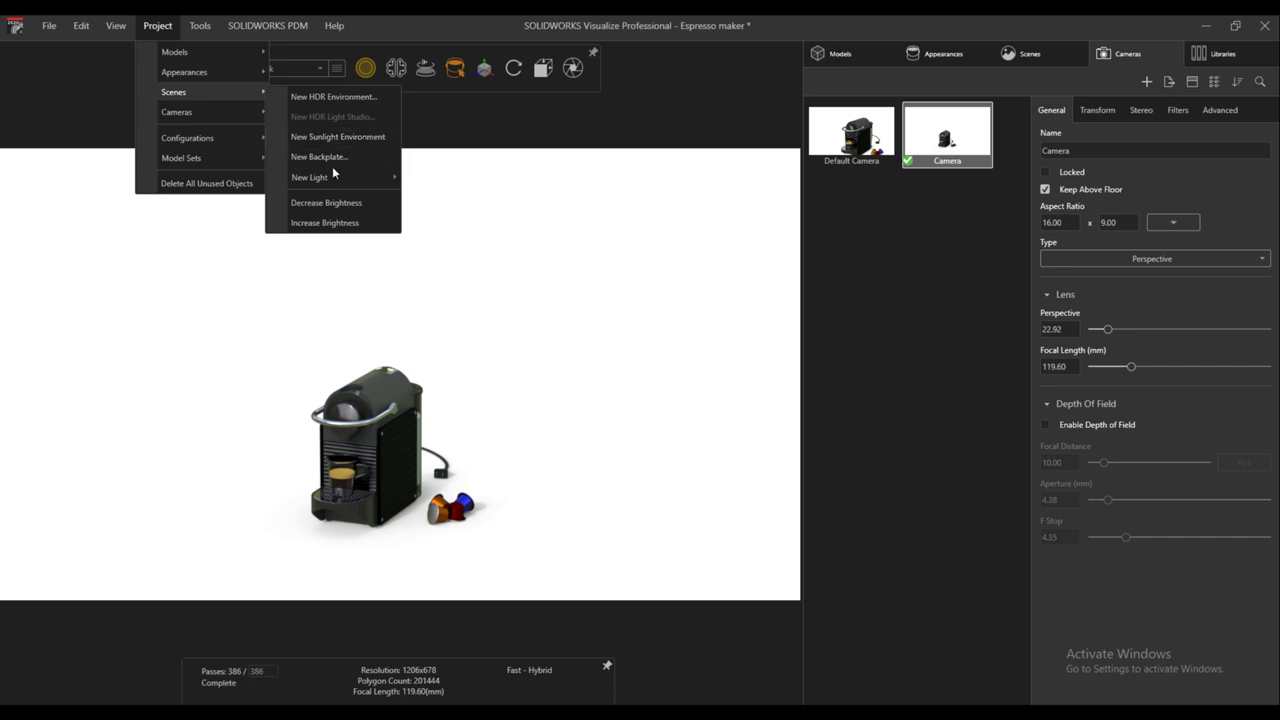
{"action": "mouse_move", "coordinate": [329, 176]}
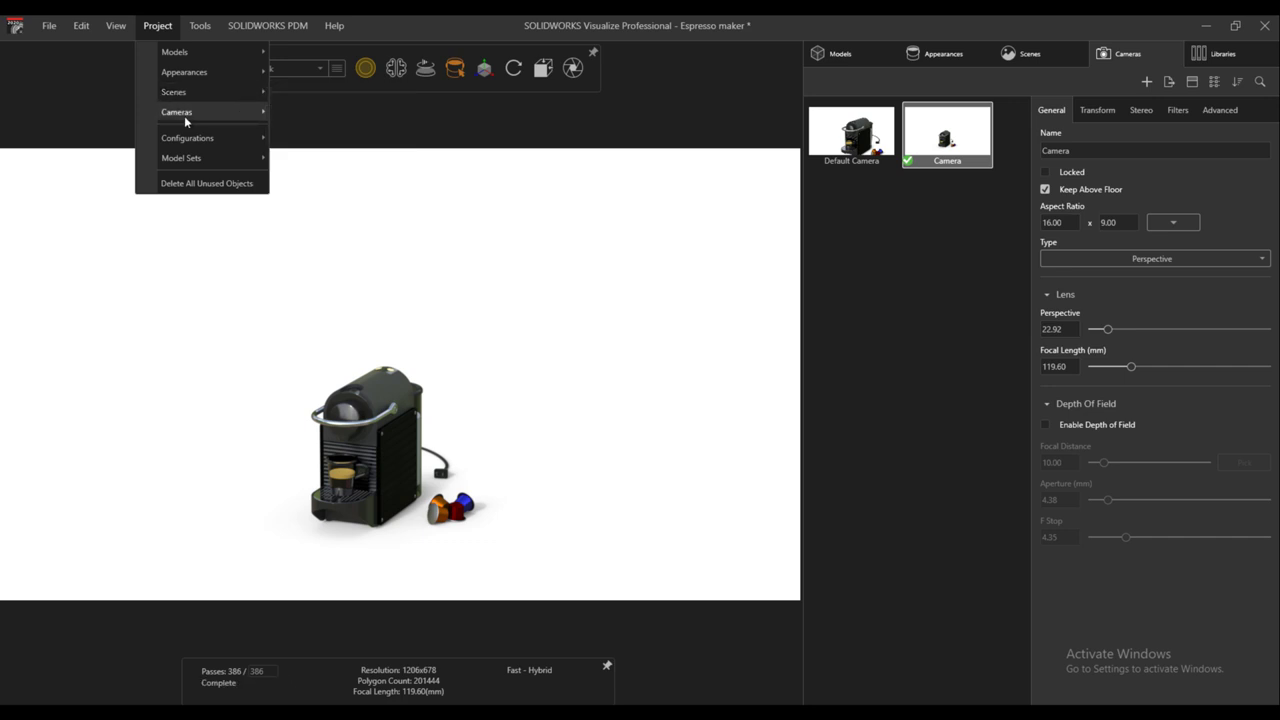
{"action": "left_click", "coordinate": [302, 118]}
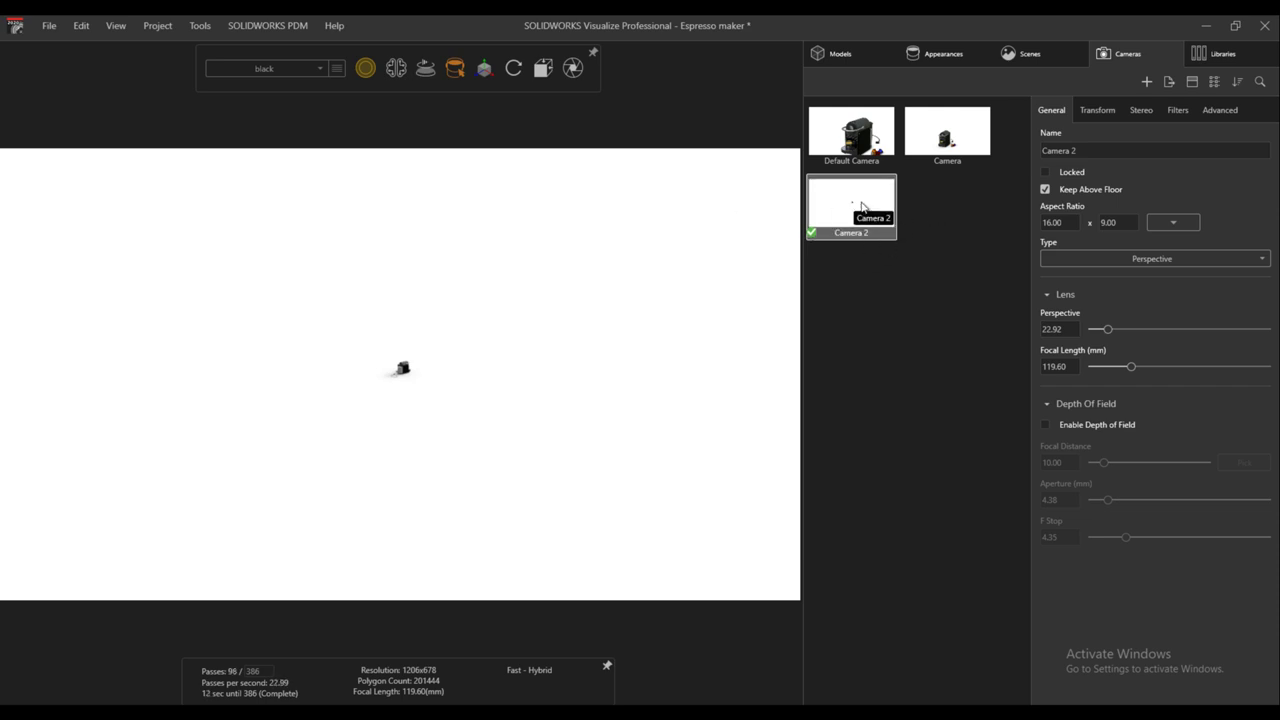
Keep Camera 2's projection as Perspective and zoom in on the espresso maker
{"action": "left_click", "coordinate": [1113, 258]}
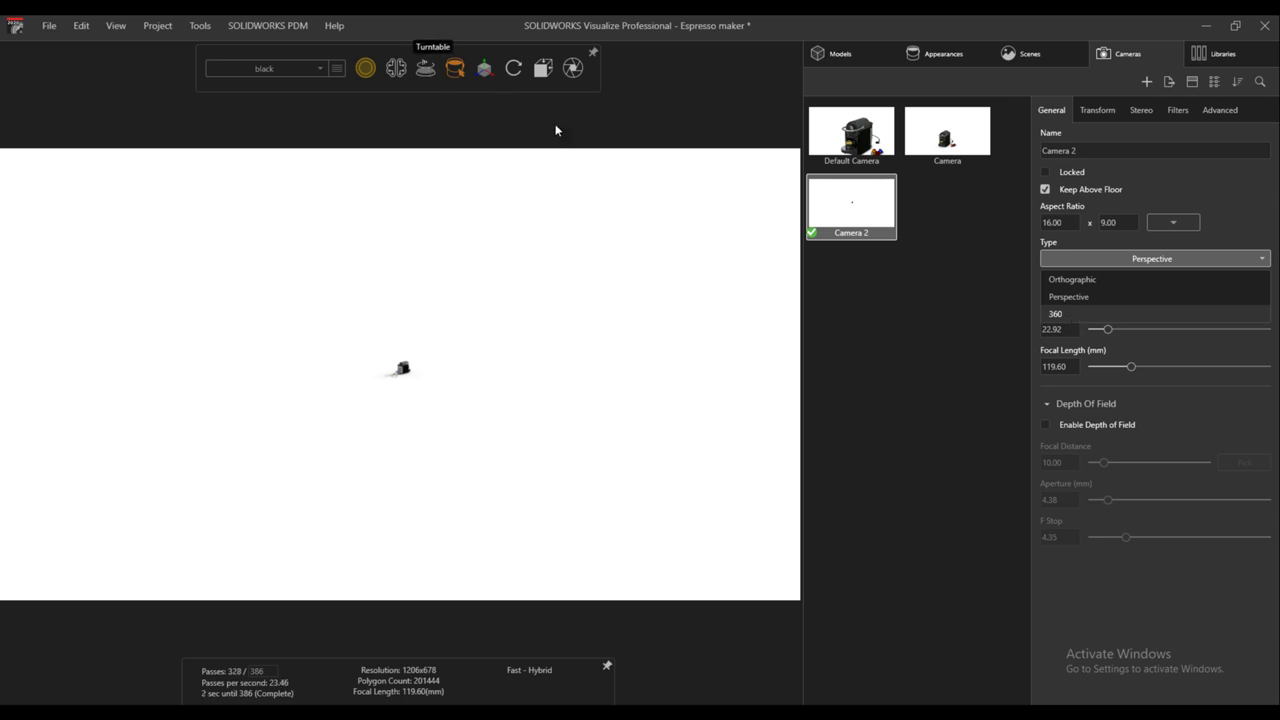
{"action": "left_click", "coordinate": [1249, 212]}
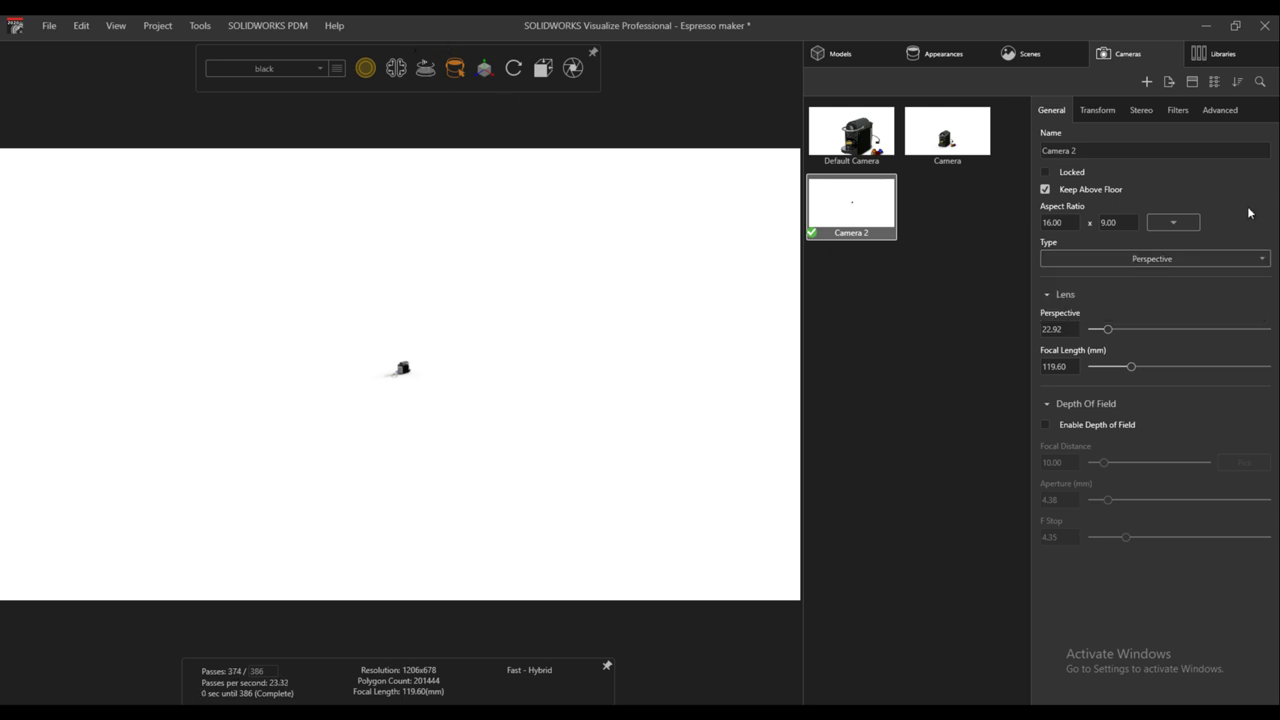
{"action": "scroll", "coordinate": [428, 375], "scroll_direction": "up", "scroll_amount": 5}
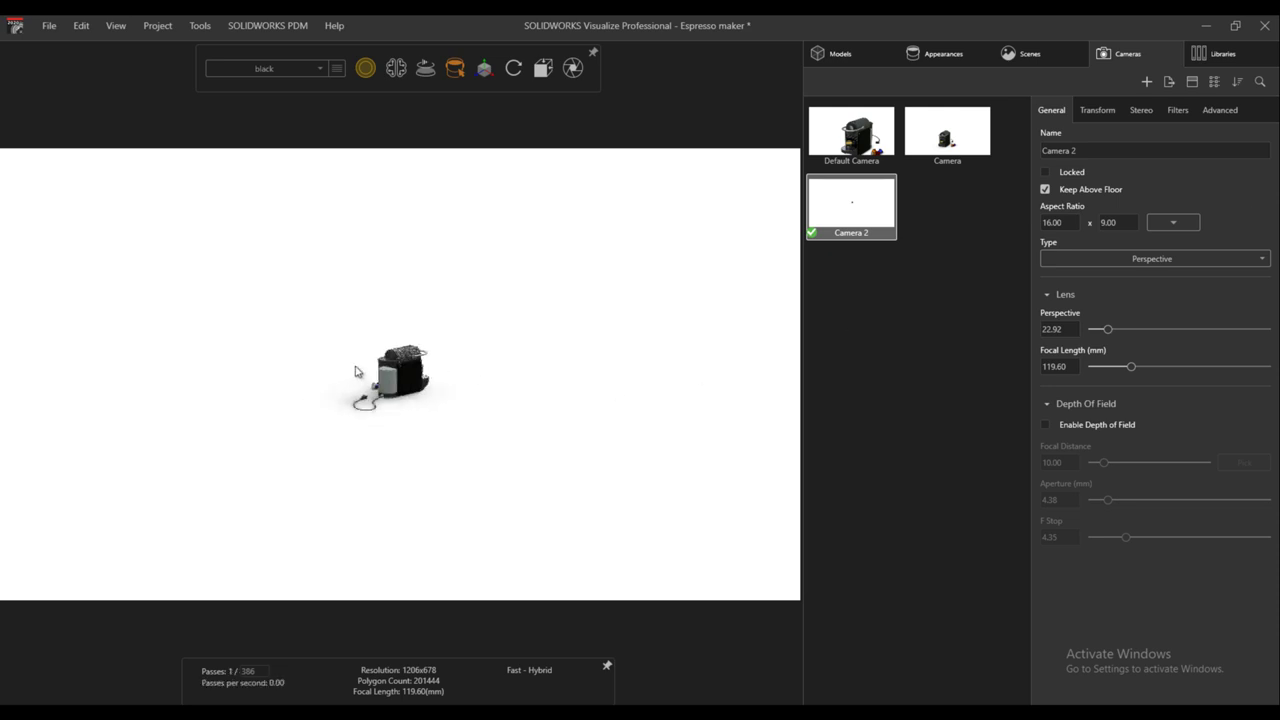
{"action": "scroll", "coordinate": [355, 371], "scroll_direction": "up", "scroll_amount": 3}
Review Camera 2's Transform, Stereo and Filters settings, then return to General
{"action": "left_click", "coordinate": [1097, 110]}
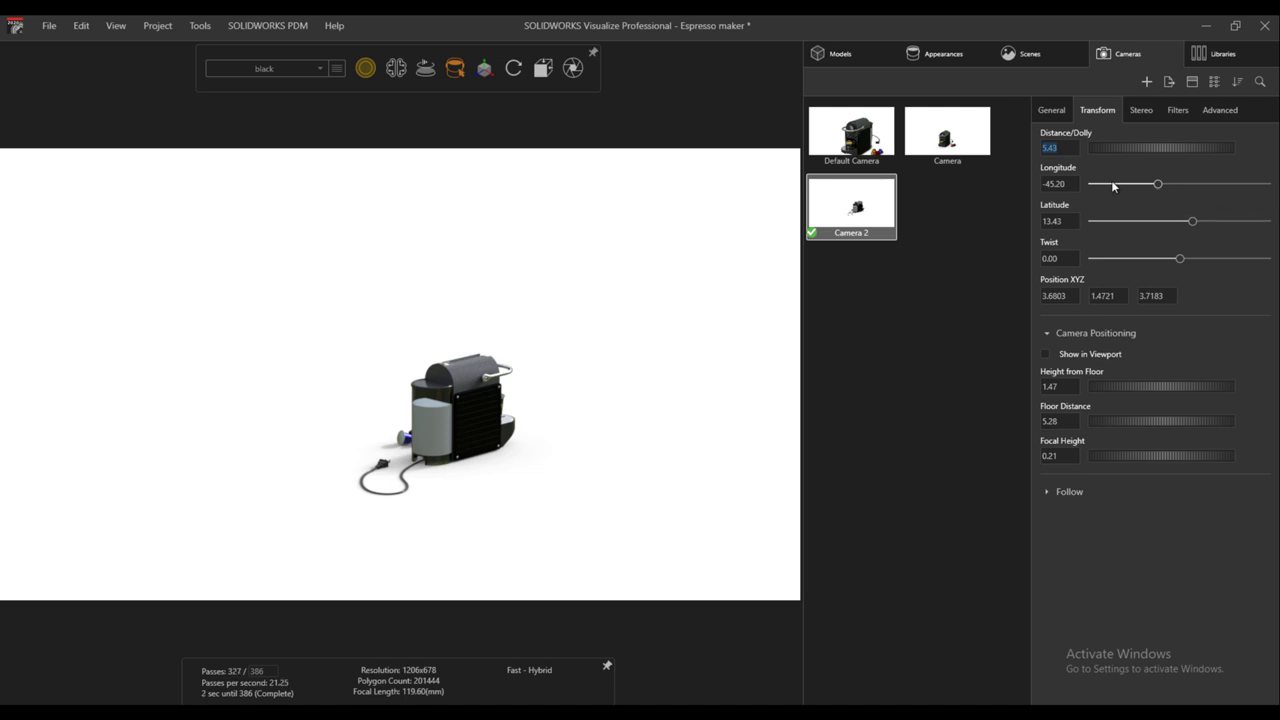
{"action": "left_click", "coordinate": [1141, 112]}
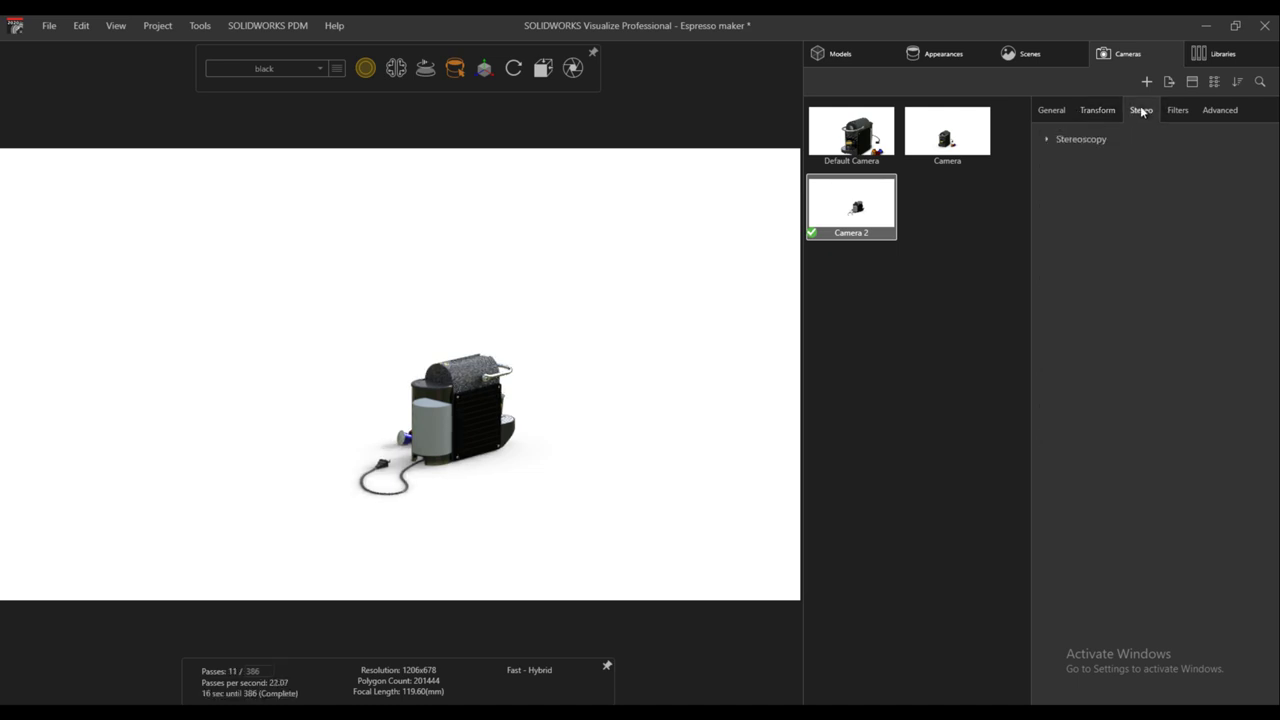
{"action": "left_click", "coordinate": [1176, 109]}
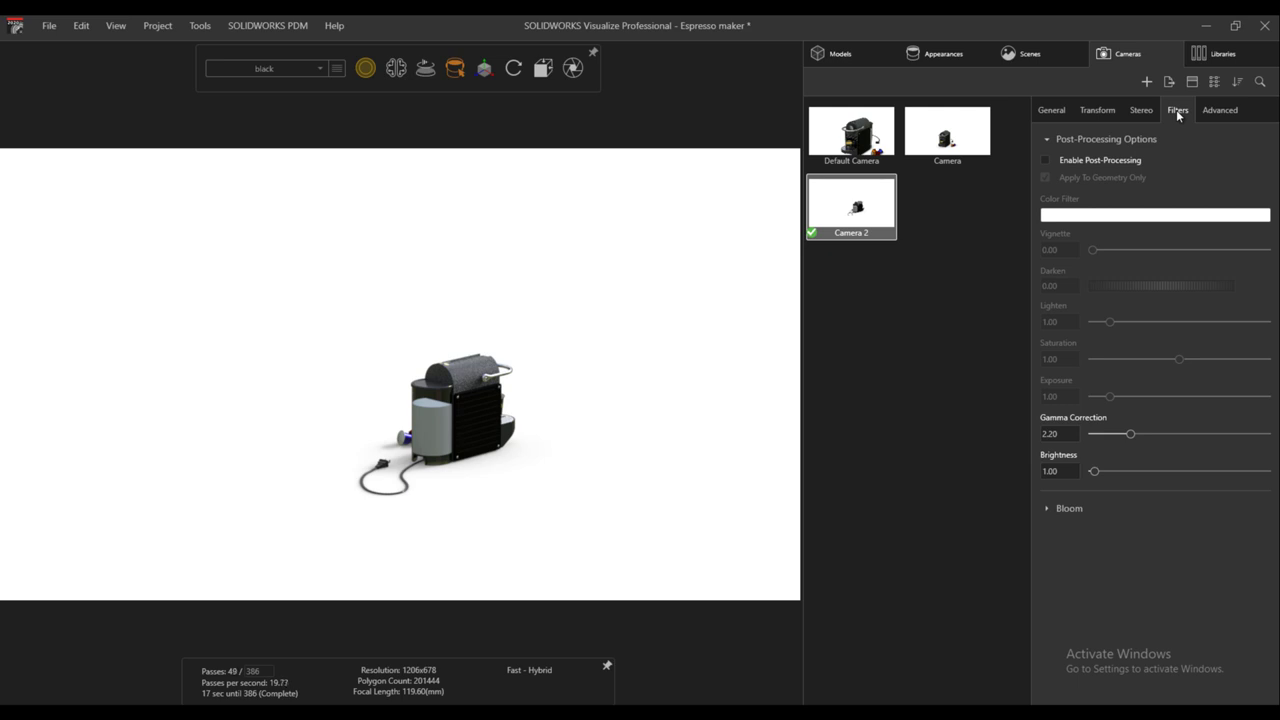
{"action": "left_click", "coordinate": [1058, 111]}
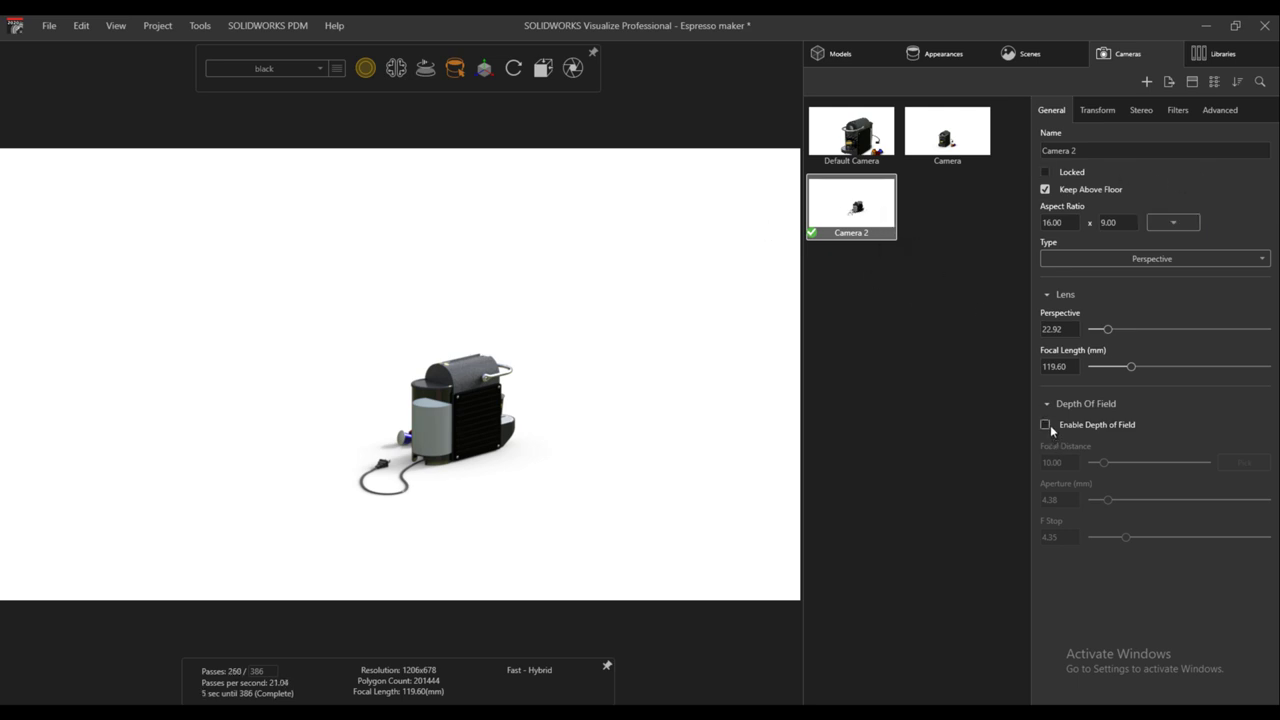
Orbit Camera 2 round to the machine's front and enable depth of field
{"action": "left_click_drag", "start_coordinate": [577, 434], "coordinate": [40, 389]}
{"action": "scroll", "coordinate": [387, 385], "scroll_direction": "up", "scroll_amount": 5}
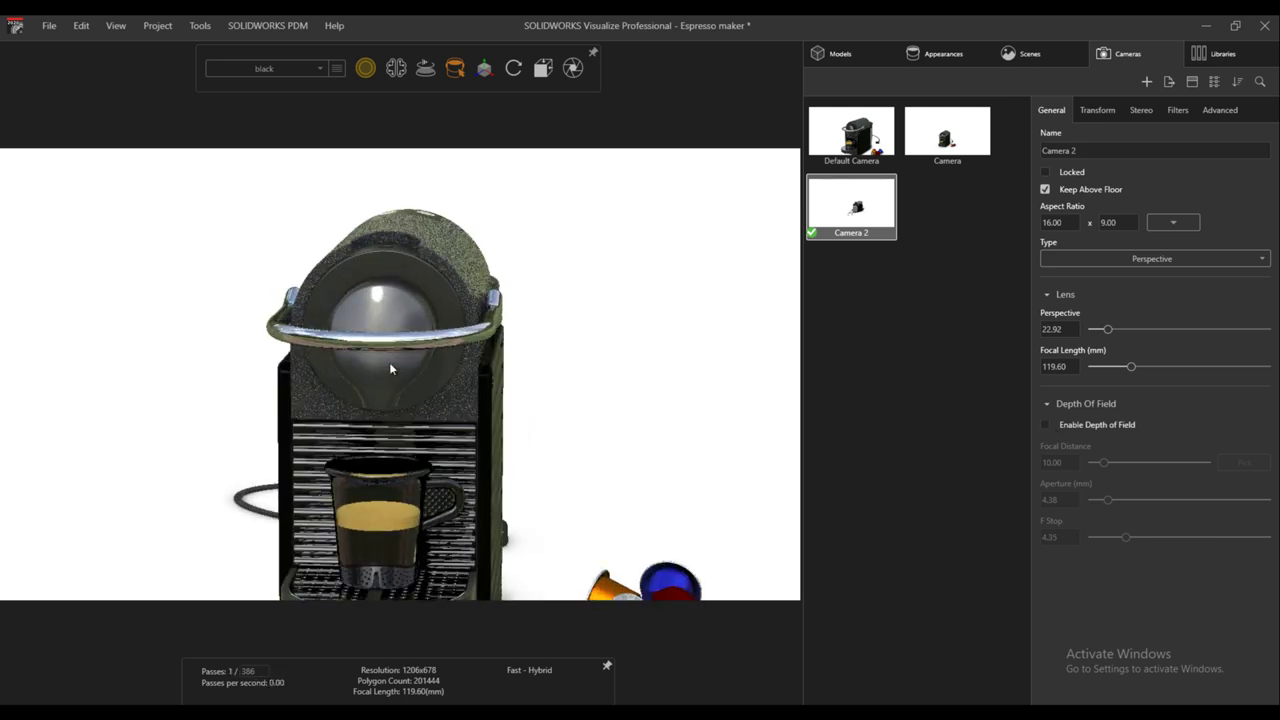
{"action": "mouse_move", "coordinate": [366, 68]}
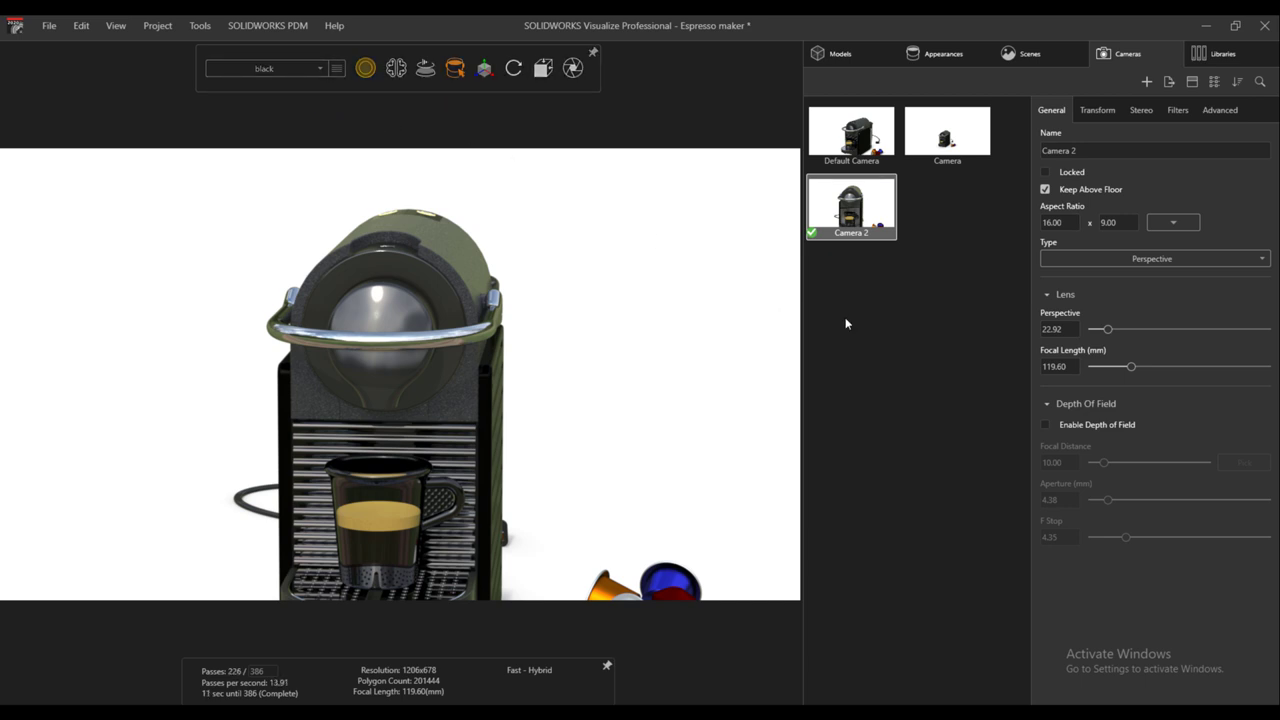
{"action": "left_click", "coordinate": [1045, 424]}
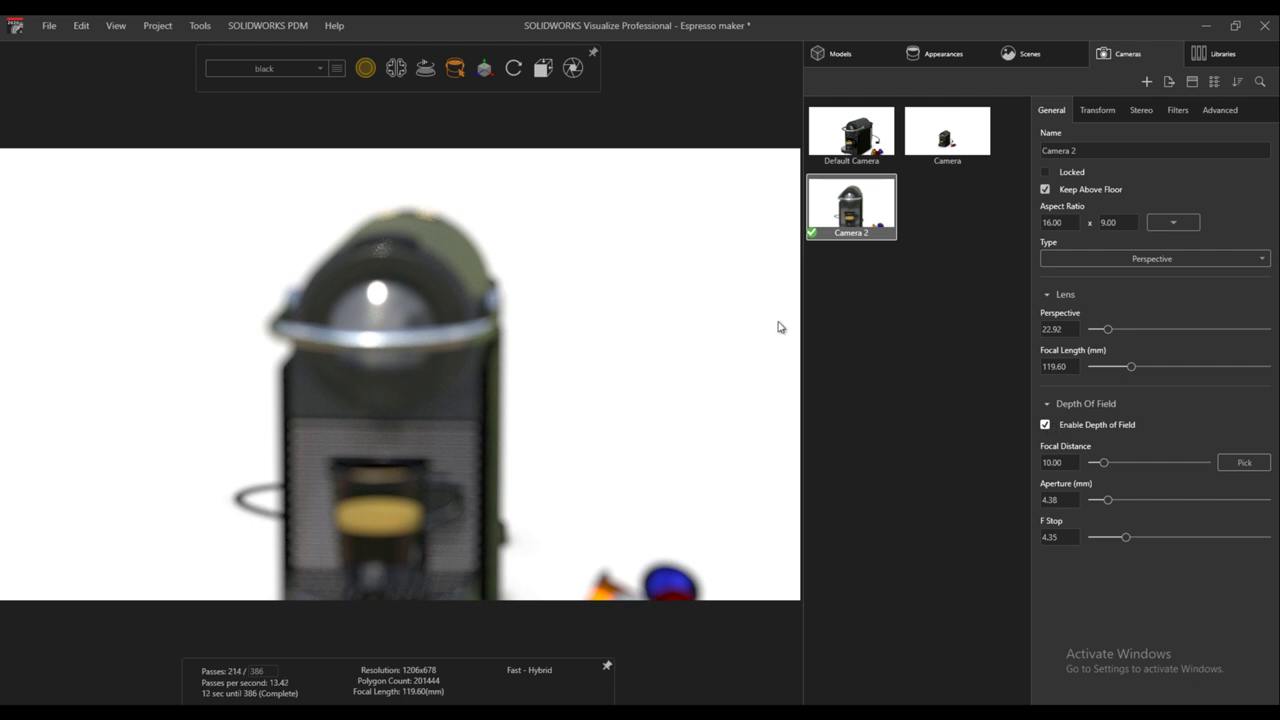
Pick the espresso maker as the focus point, giving focal distance 1.61, then deselect the camera
{"action": "left_click_drag", "start_coordinate": [600, 329], "coordinate": [570, 332]}
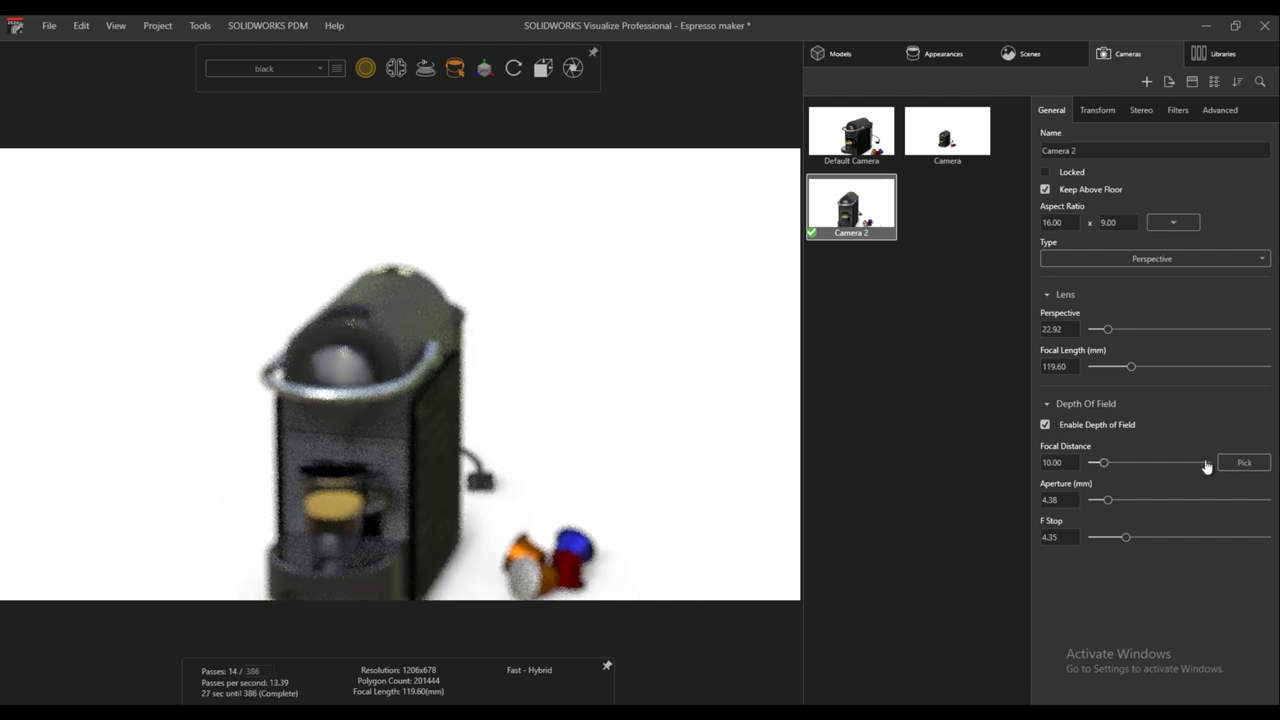
{"action": "left_click", "coordinate": [1244, 462]}
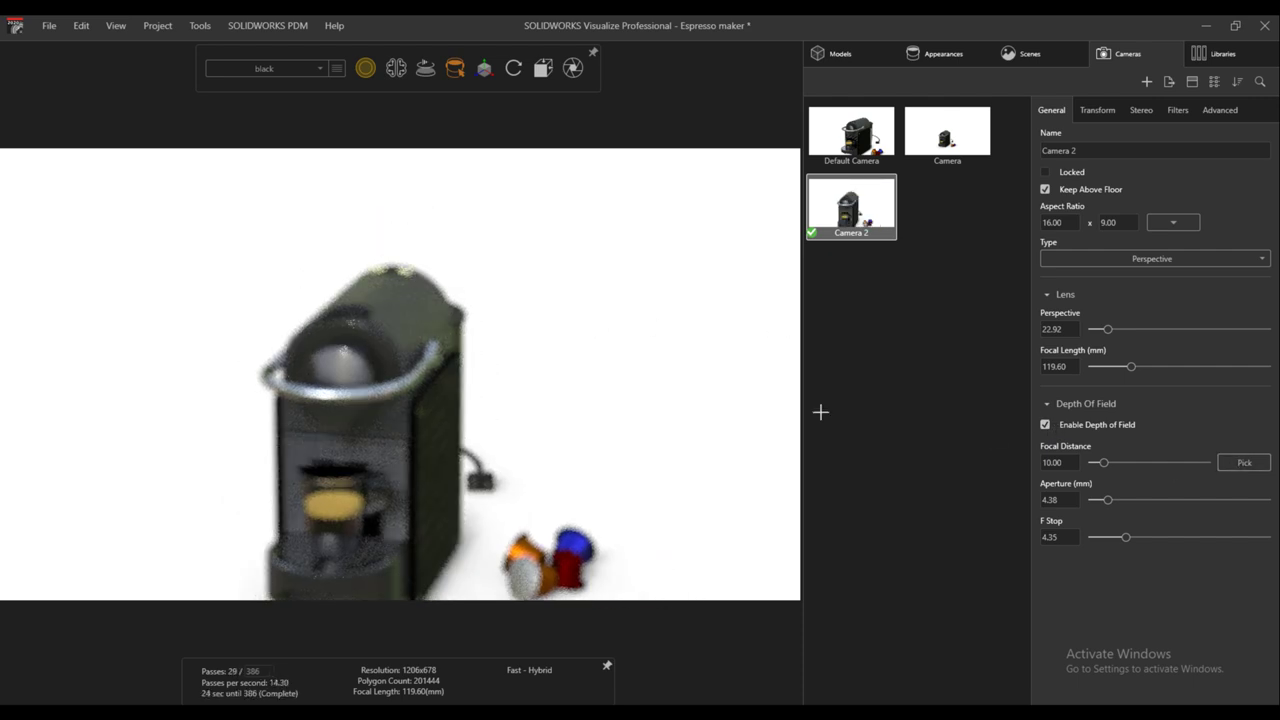
{"action": "left_click", "coordinate": [352, 398]}
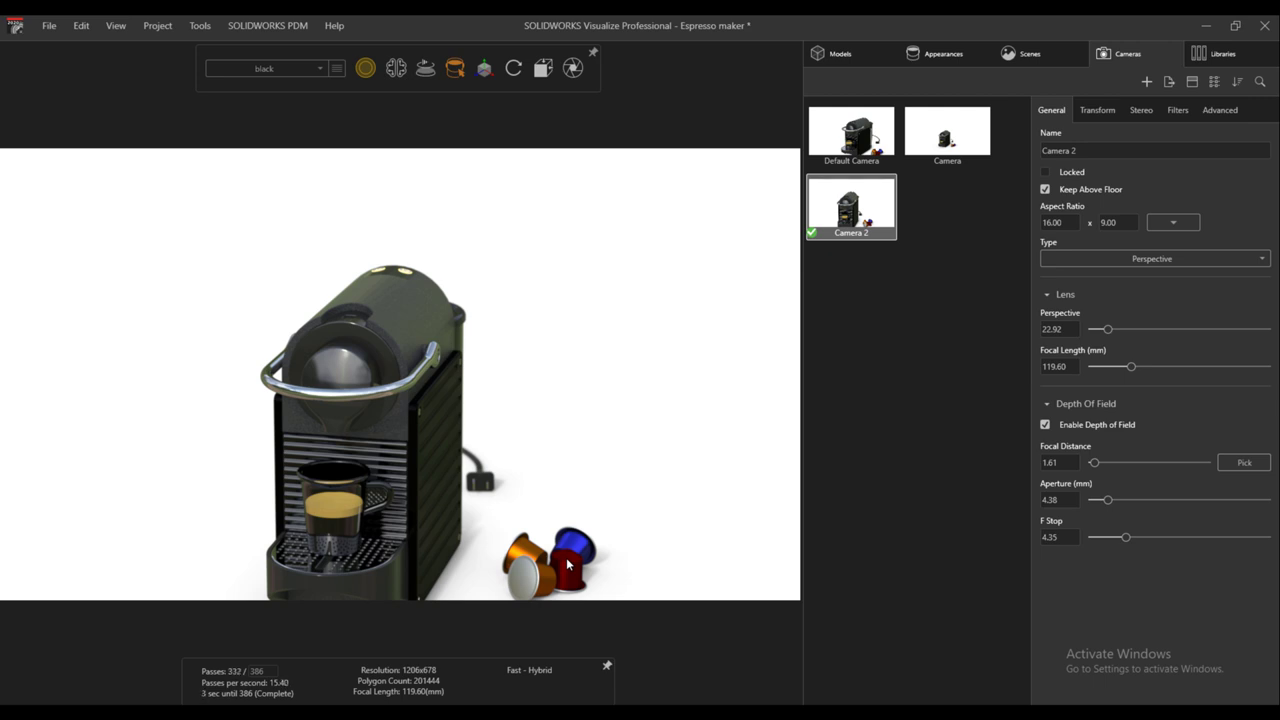
{"action": "left_click", "coordinate": [1004, 305]}
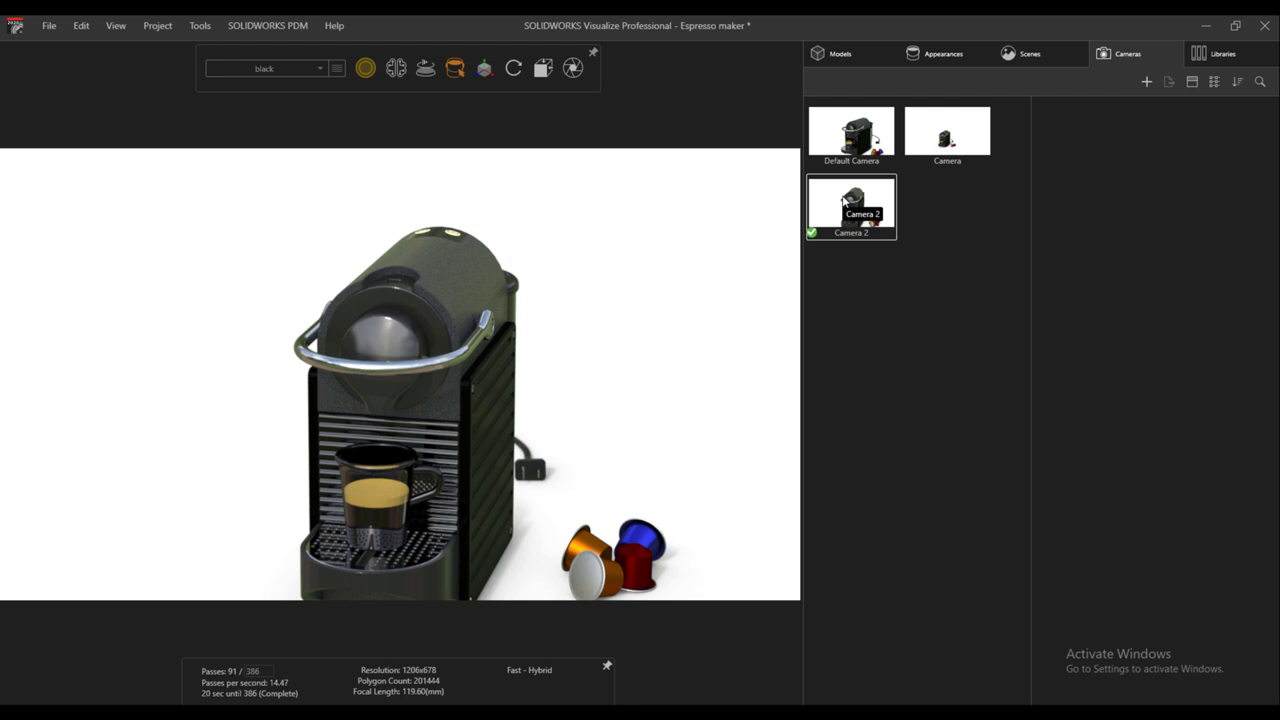
Show the animation timeline, reselect Camera 2, and open Output Tools for Interactive Image JPEG output
{"action": "left_click", "coordinate": [541, 68]}
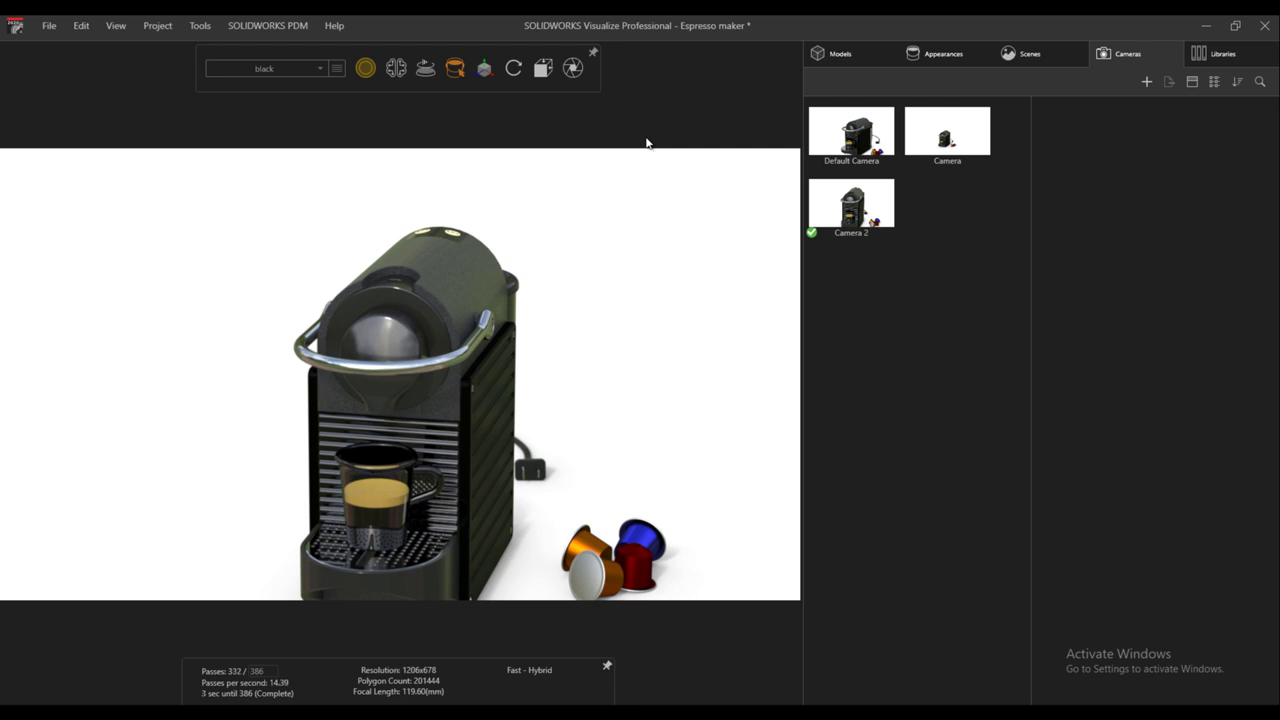
{"action": "key", "text": "ctrl+t"}
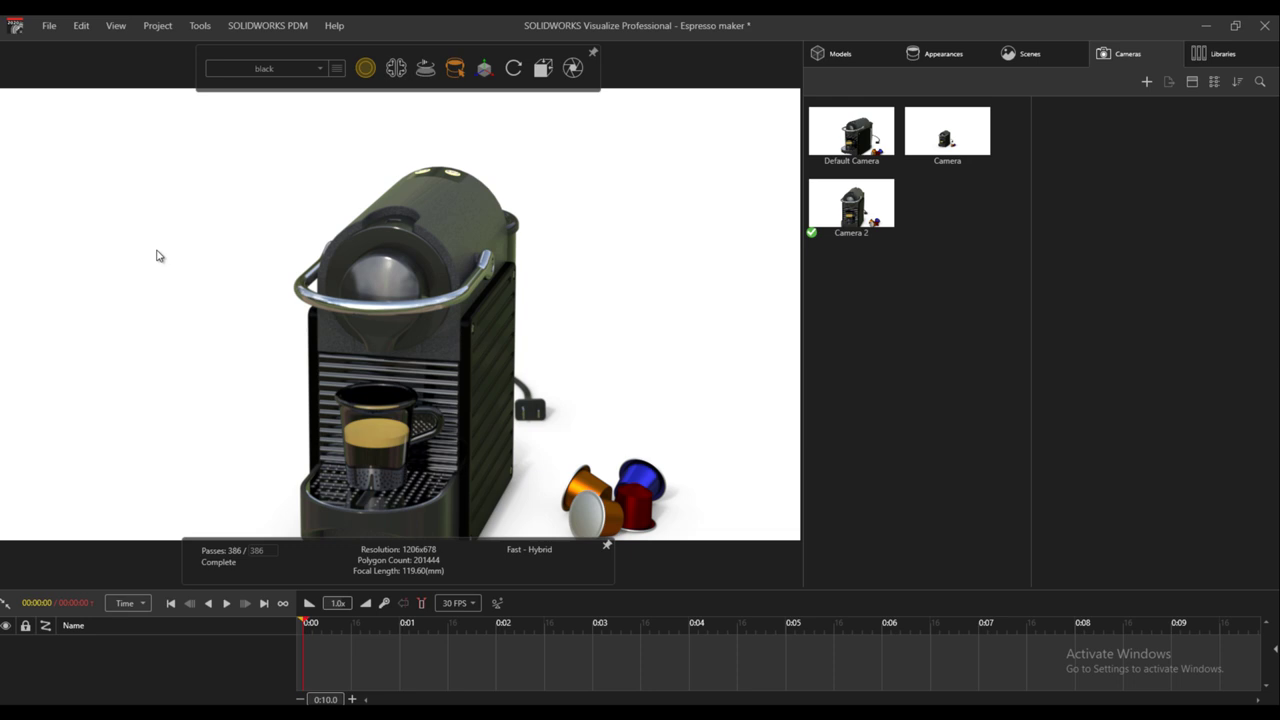
{"action": "left_click", "coordinate": [946, 140]}
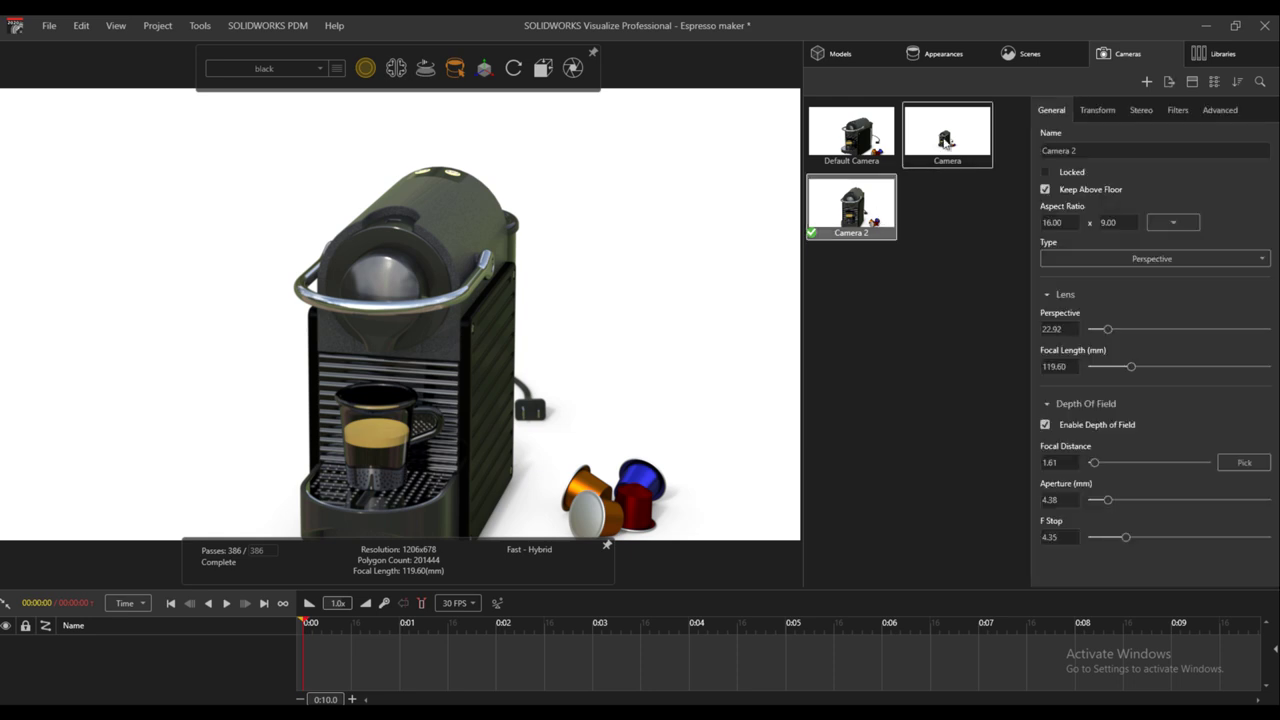
{"action": "left_click", "coordinate": [860, 138]}
{"action": "left_click", "coordinate": [840, 225]}
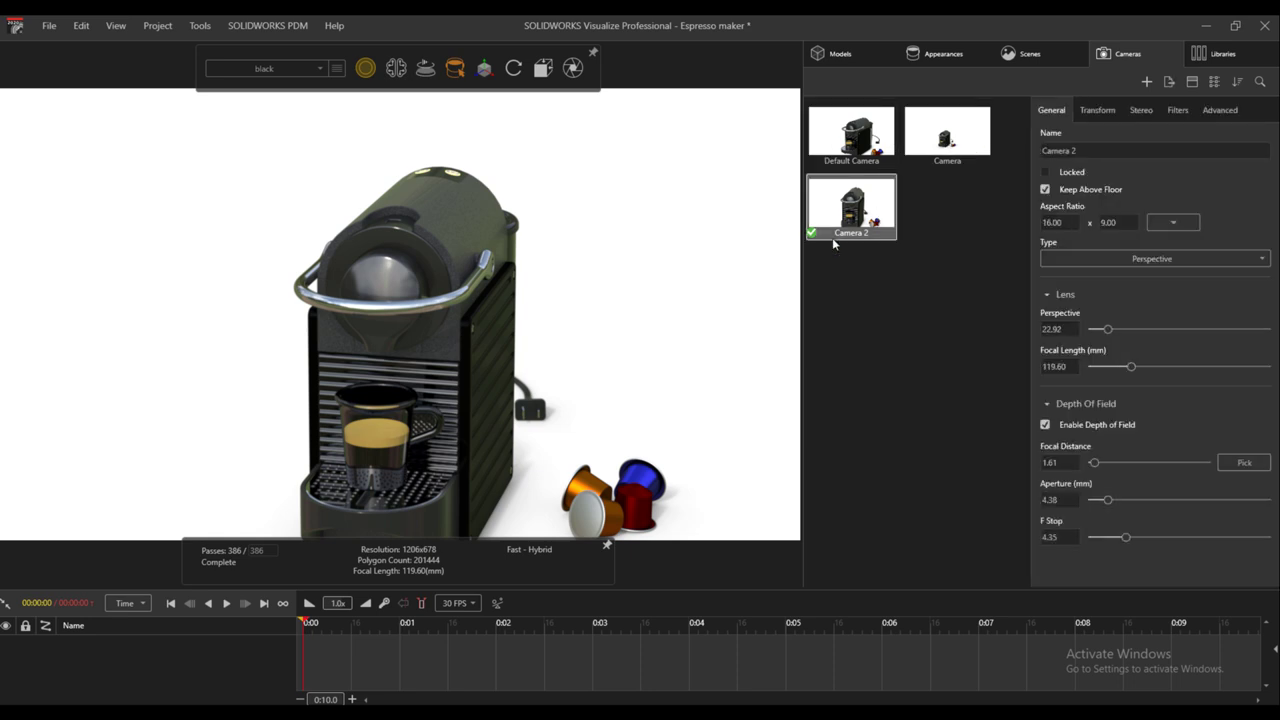
{"action": "left_click", "coordinate": [574, 67]}
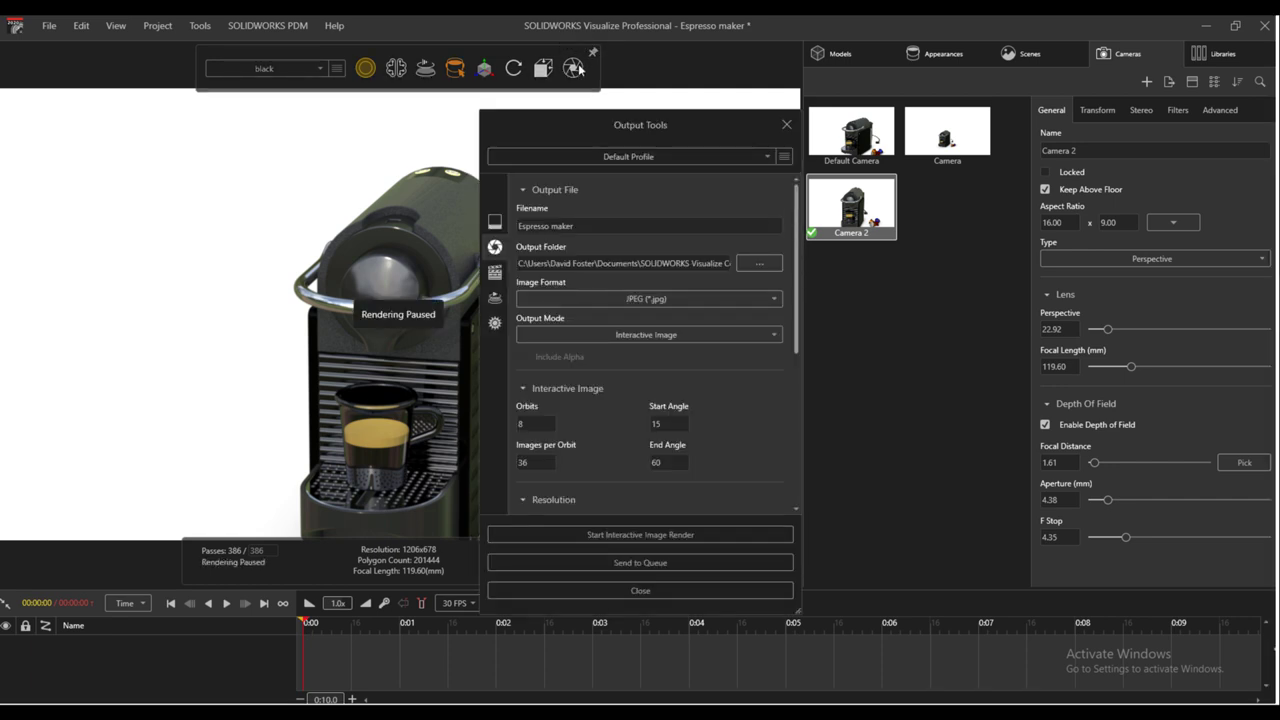
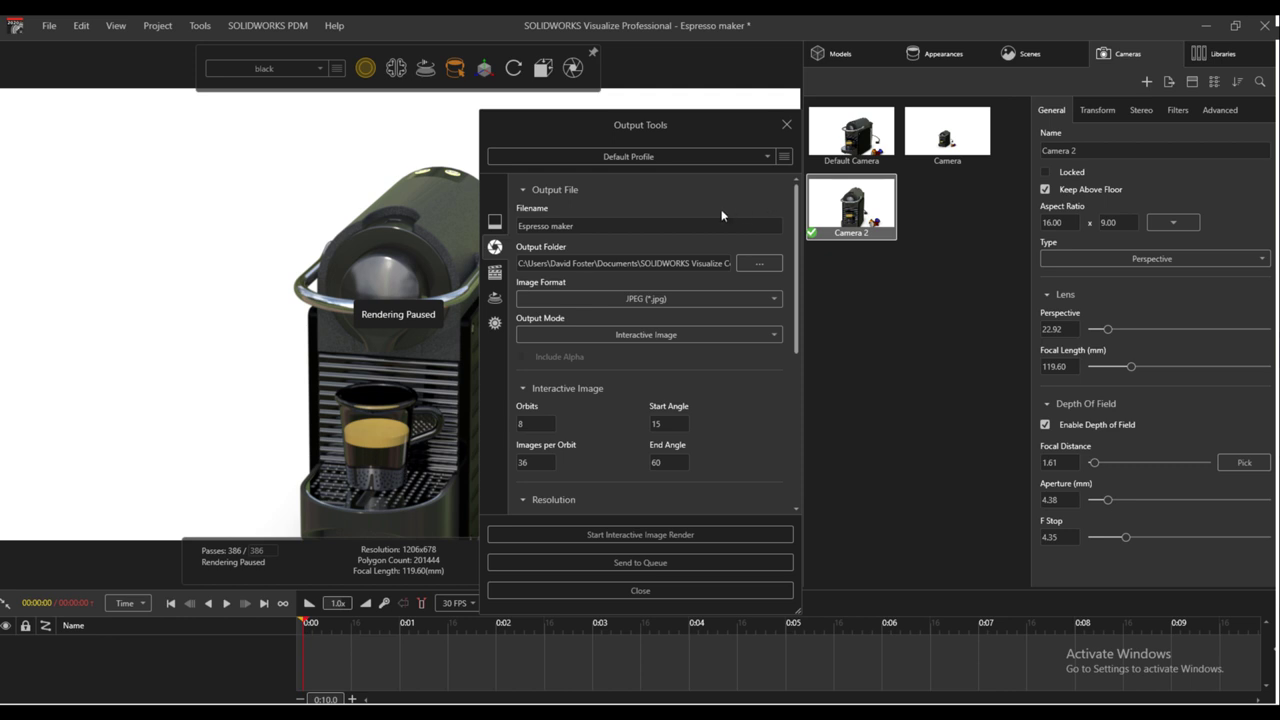
Review the Animation options in Output Tools, then close the dialog
{"action": "left_click", "coordinate": [494, 274]}
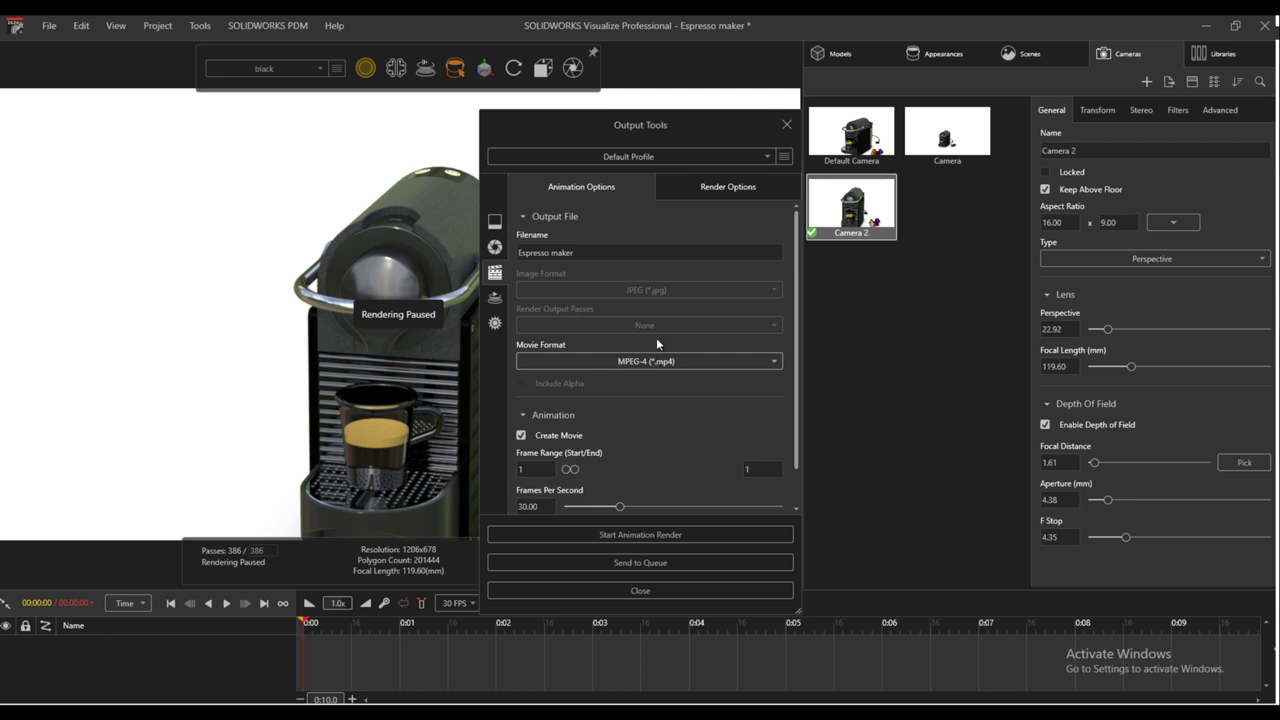
{"action": "left_click", "coordinate": [786, 124]}
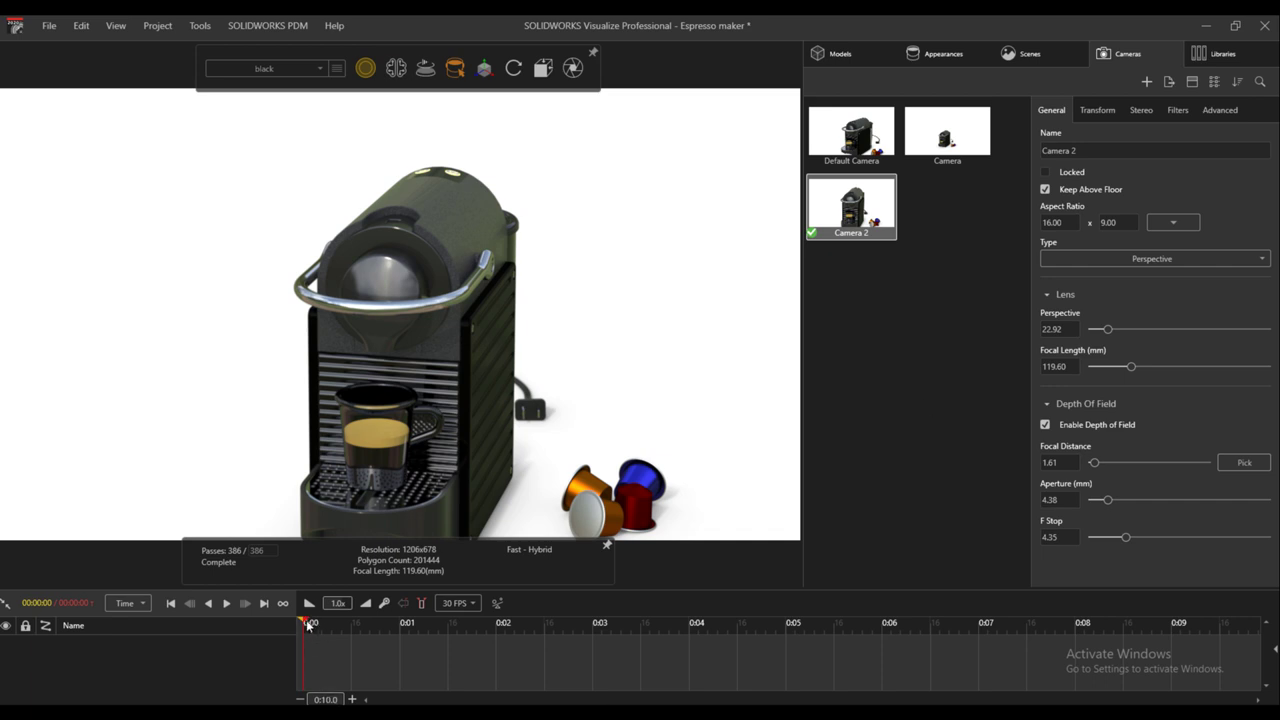
Drag the timeline end marker to 0:05 and show the Espresso maker model tree
{"action": "left_click_drag", "start_coordinate": [308, 625], "coordinate": [792, 643]}
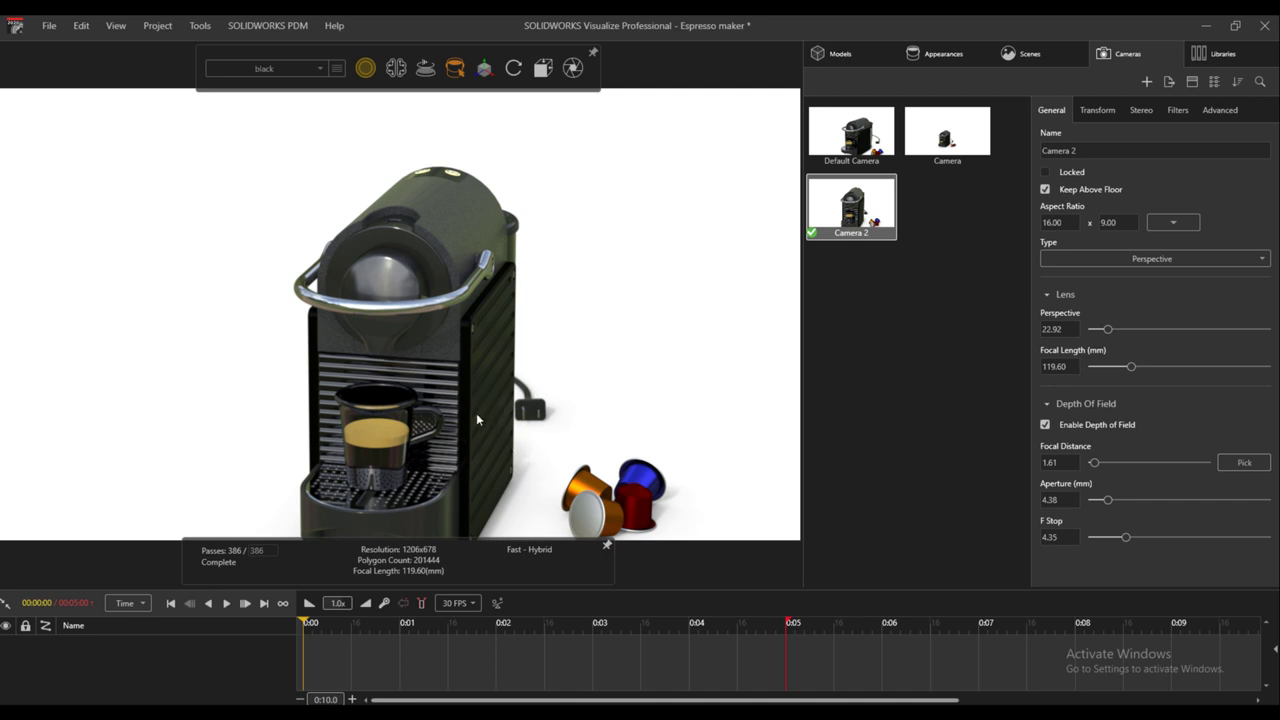
{"action": "left_click", "coordinate": [823, 56]}
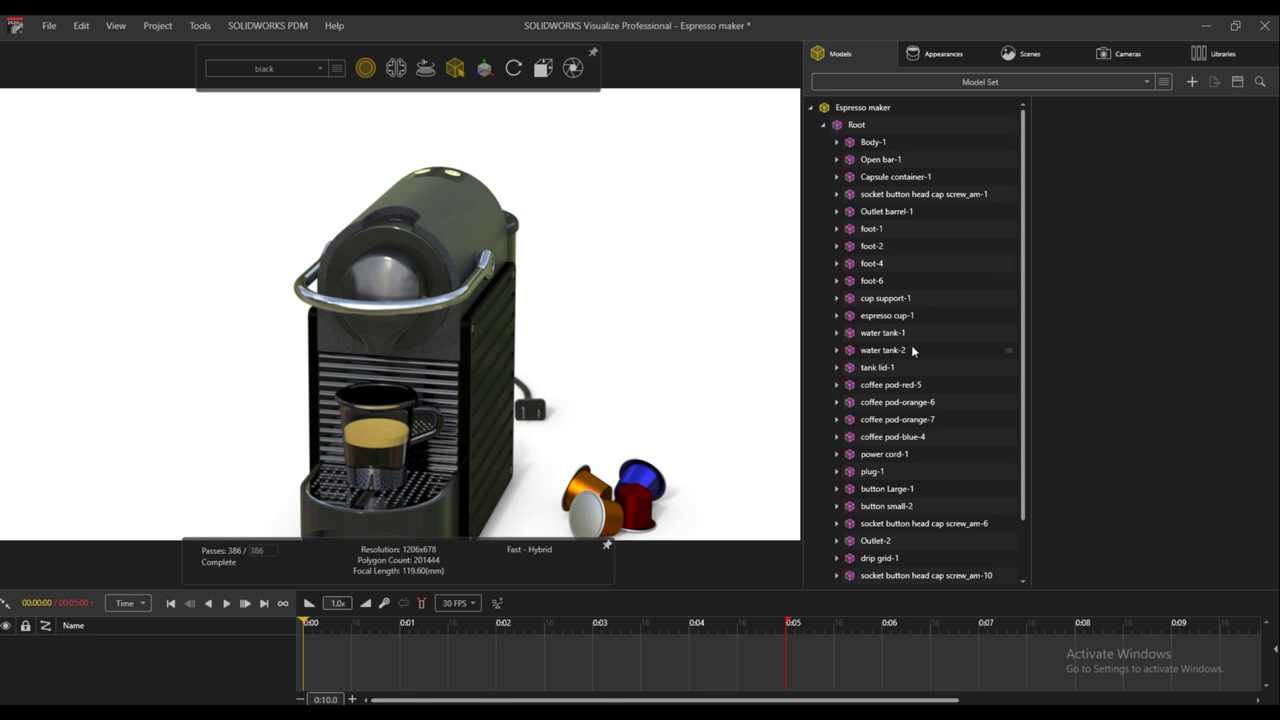
Select coffee pods red-5 through blue-4 and add a starting keyframe for all four
{"action": "left_click", "coordinate": [897, 389]}
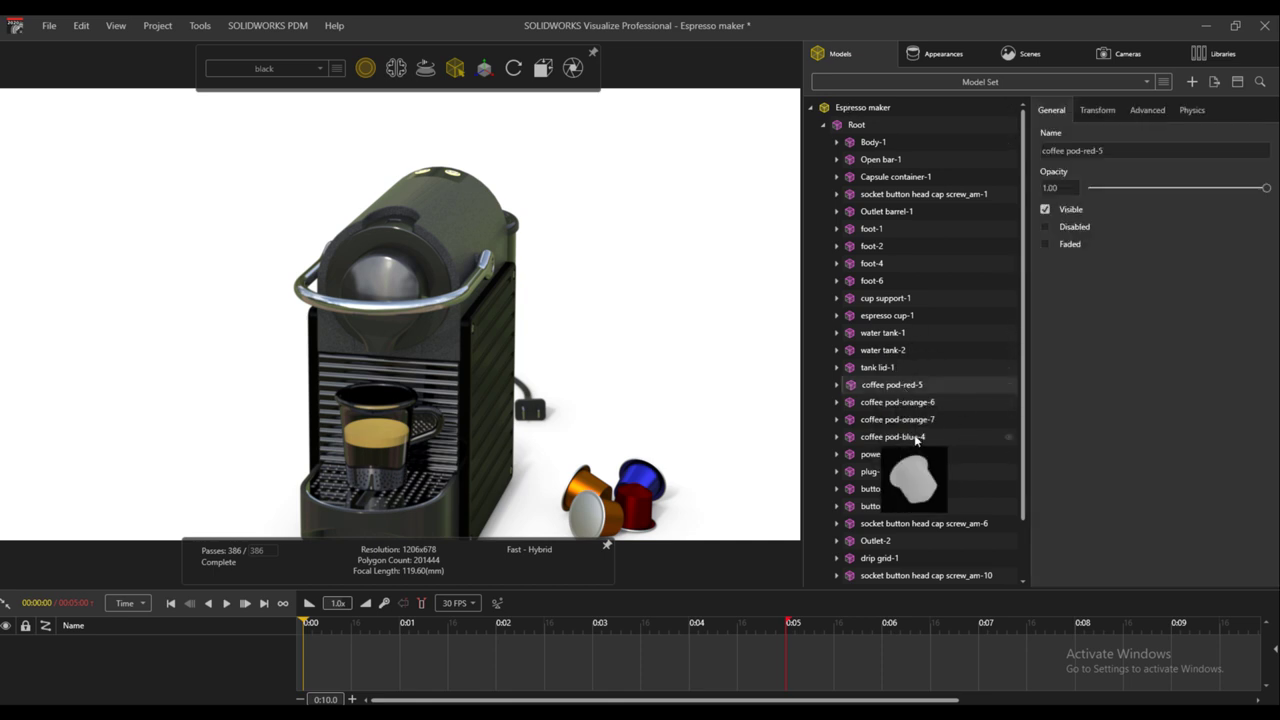
{"action": "left_click", "coordinate": [893, 437], "text": "shift"}
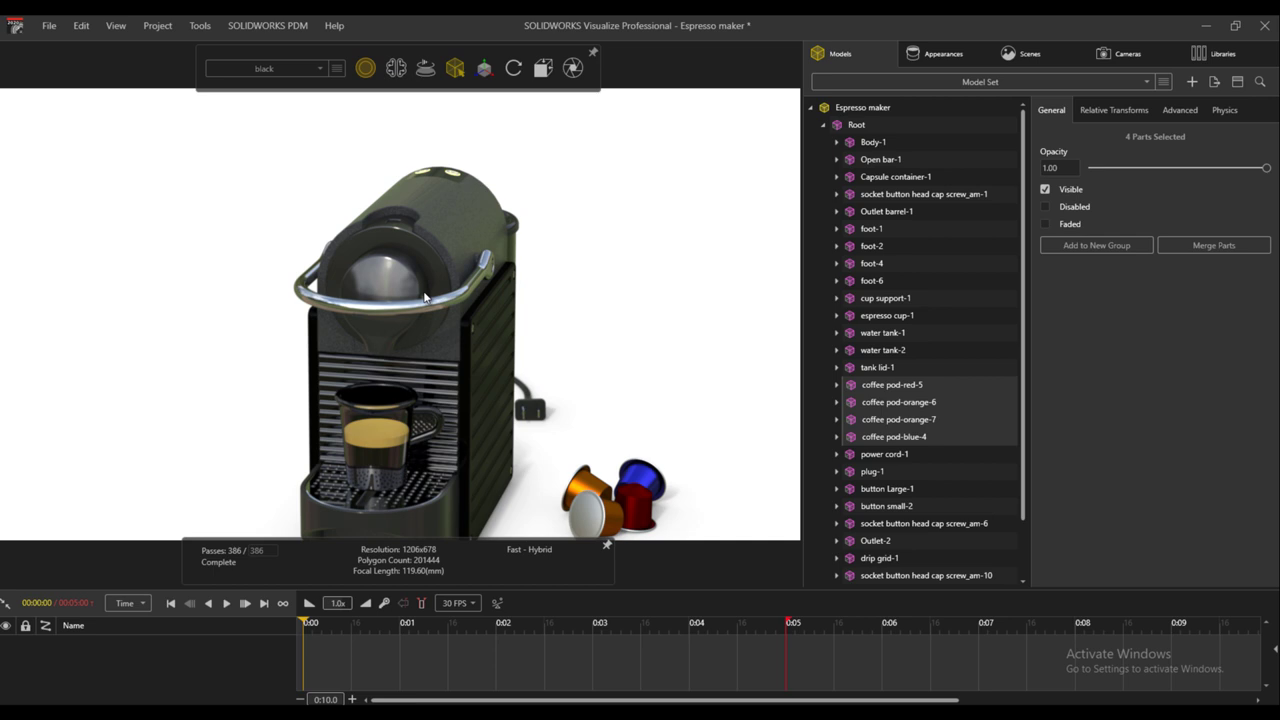
{"action": "right_click", "coordinate": [952, 398]}
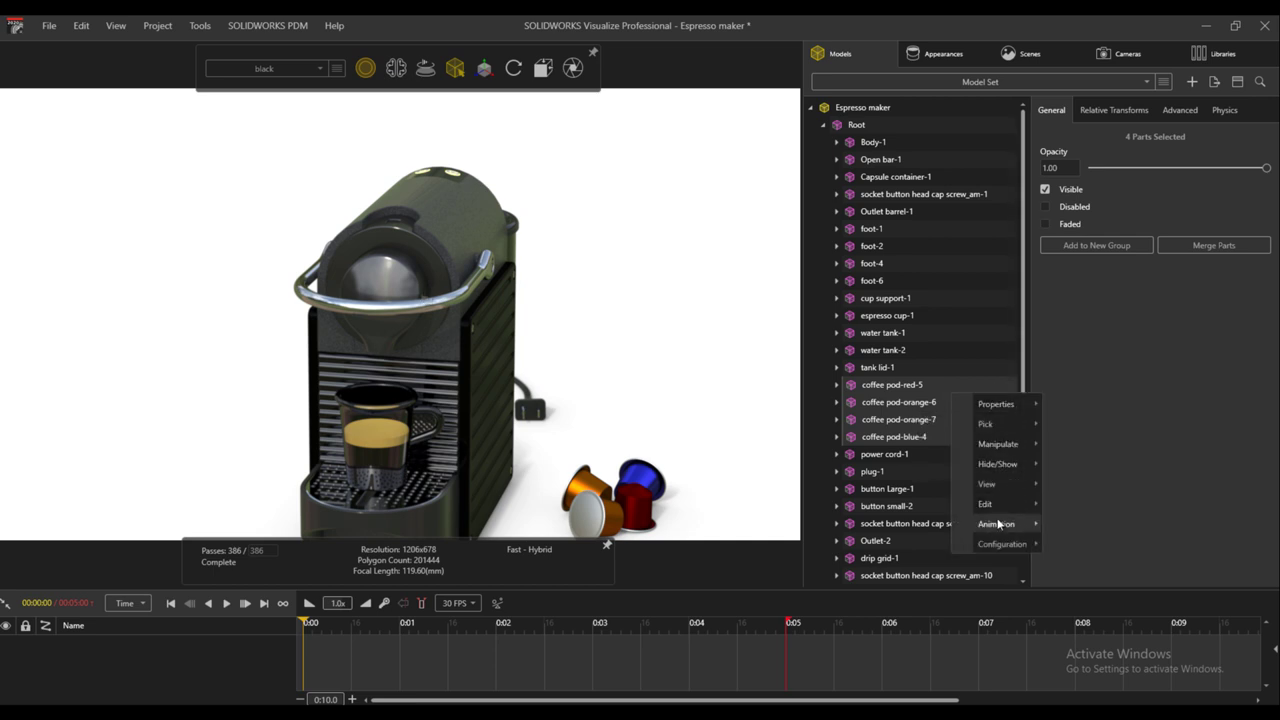
{"action": "mouse_move", "coordinate": [998, 526]}
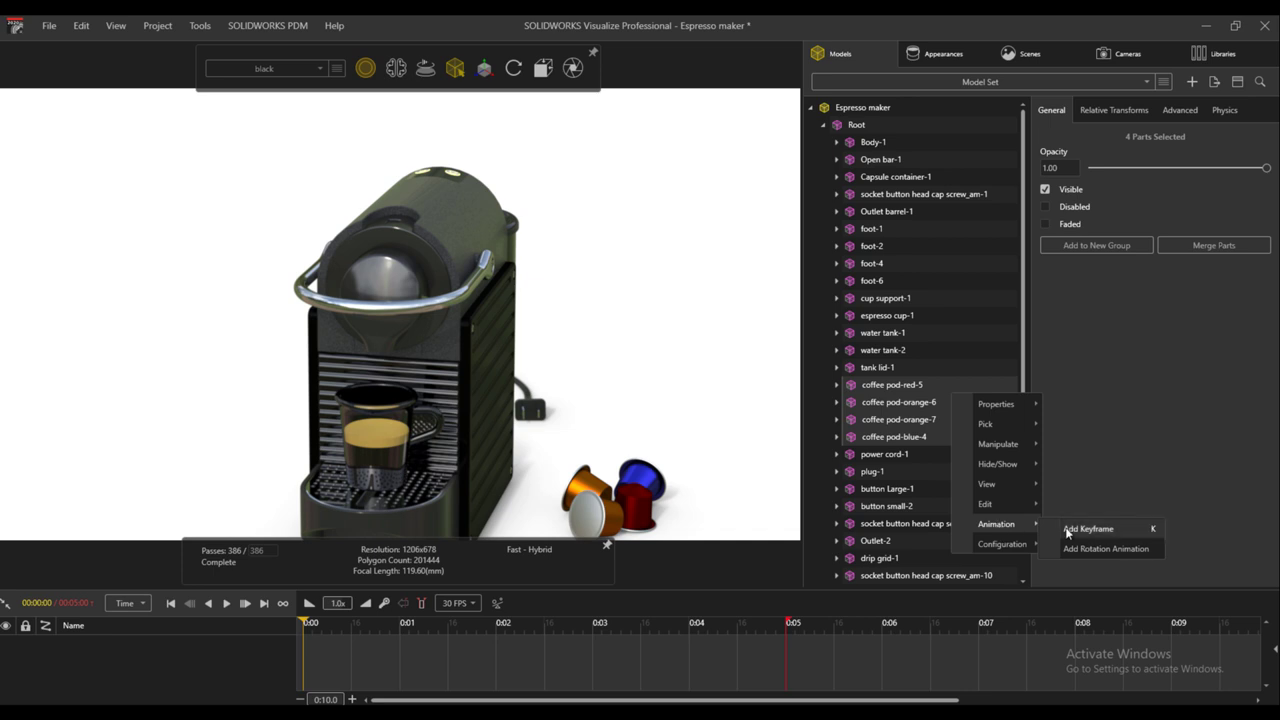
{"action": "left_click", "coordinate": [1067, 530]}
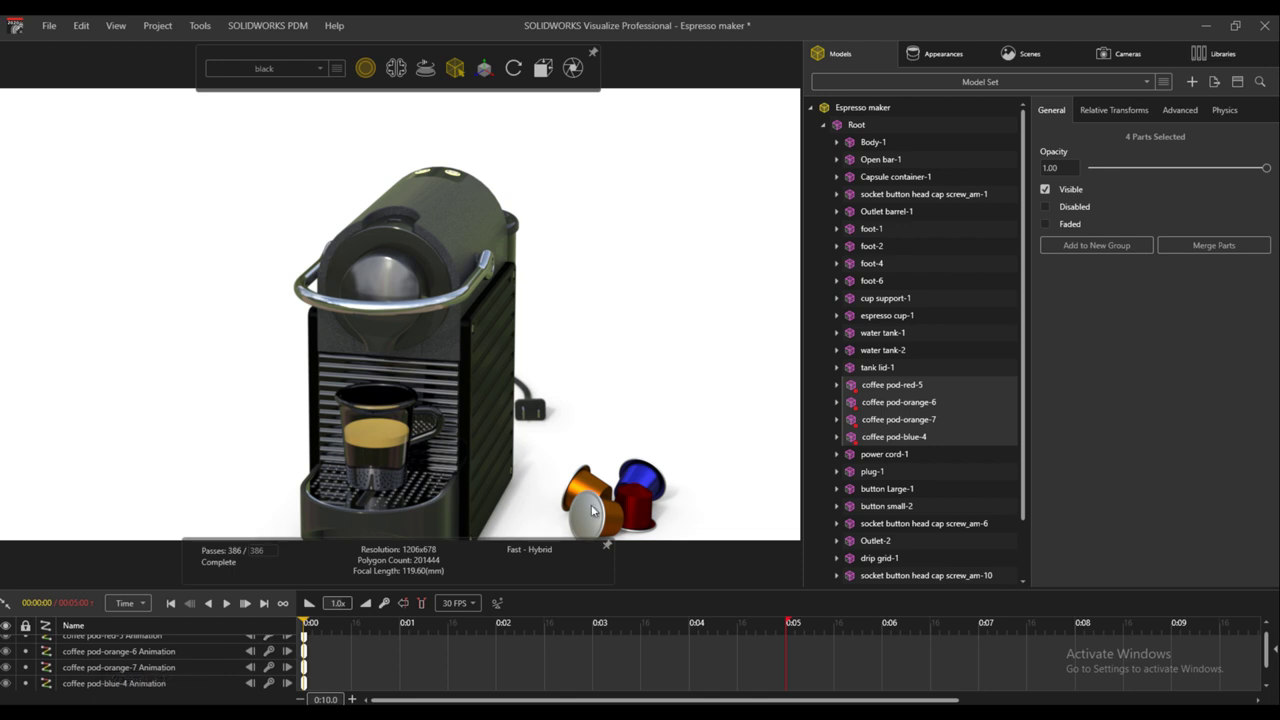
At 0:05, move the four coffee pods off to the right and play the preview
{"action": "left_click_drag", "start_coordinate": [305, 624], "coordinate": [790, 623]}
{"action": "mouse_move", "coordinate": [487, 74]}
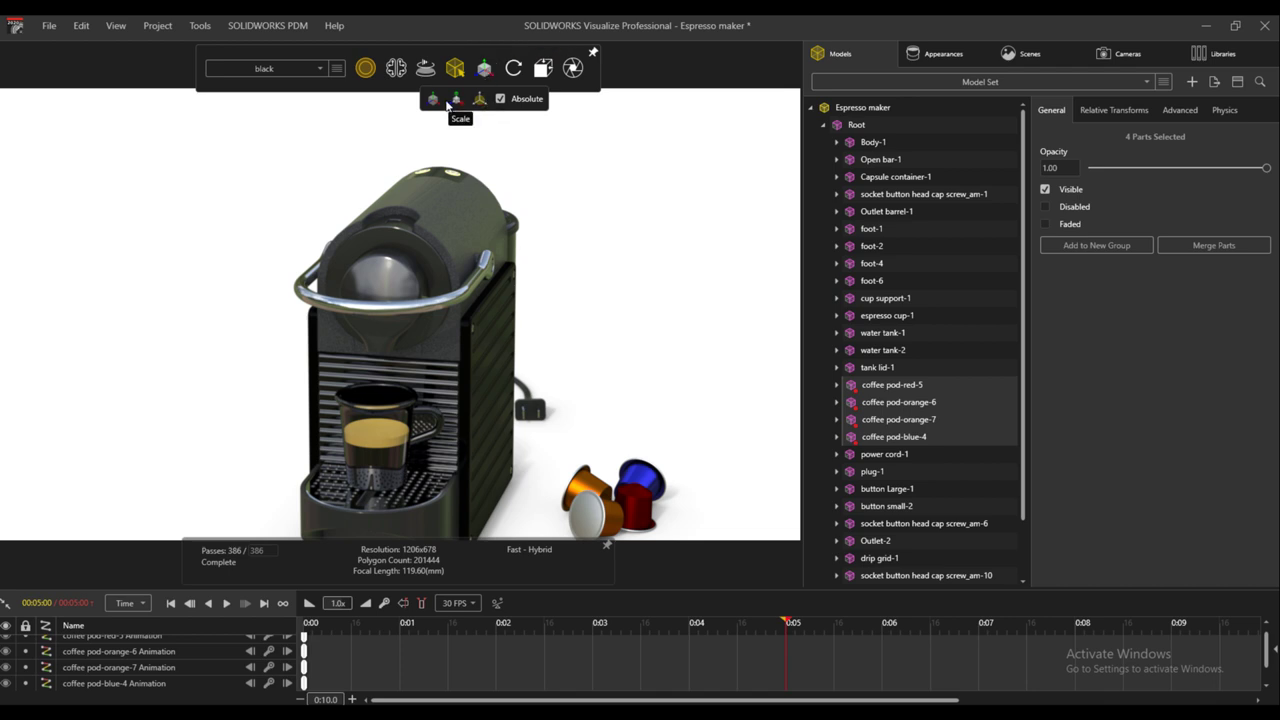
{"action": "left_click", "coordinate": [435, 101]}
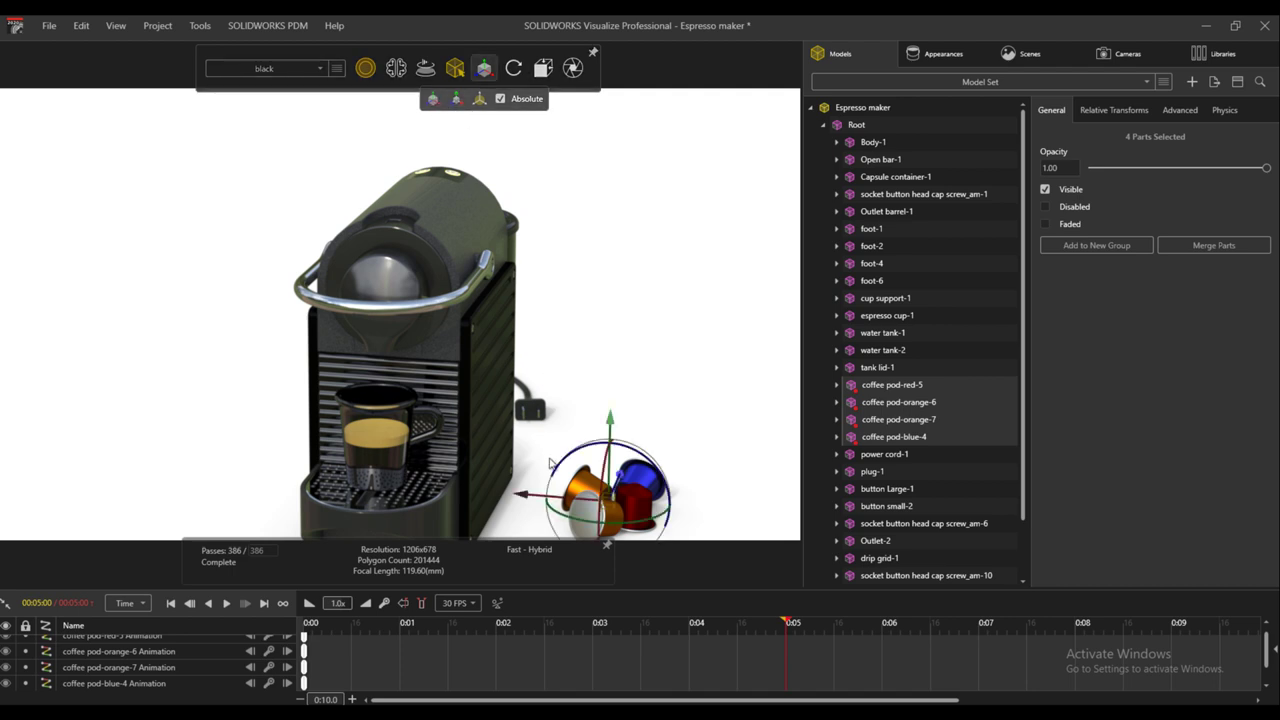
{"action": "scroll", "coordinate": [598, 444], "scroll_direction": "down", "scroll_amount": 3}
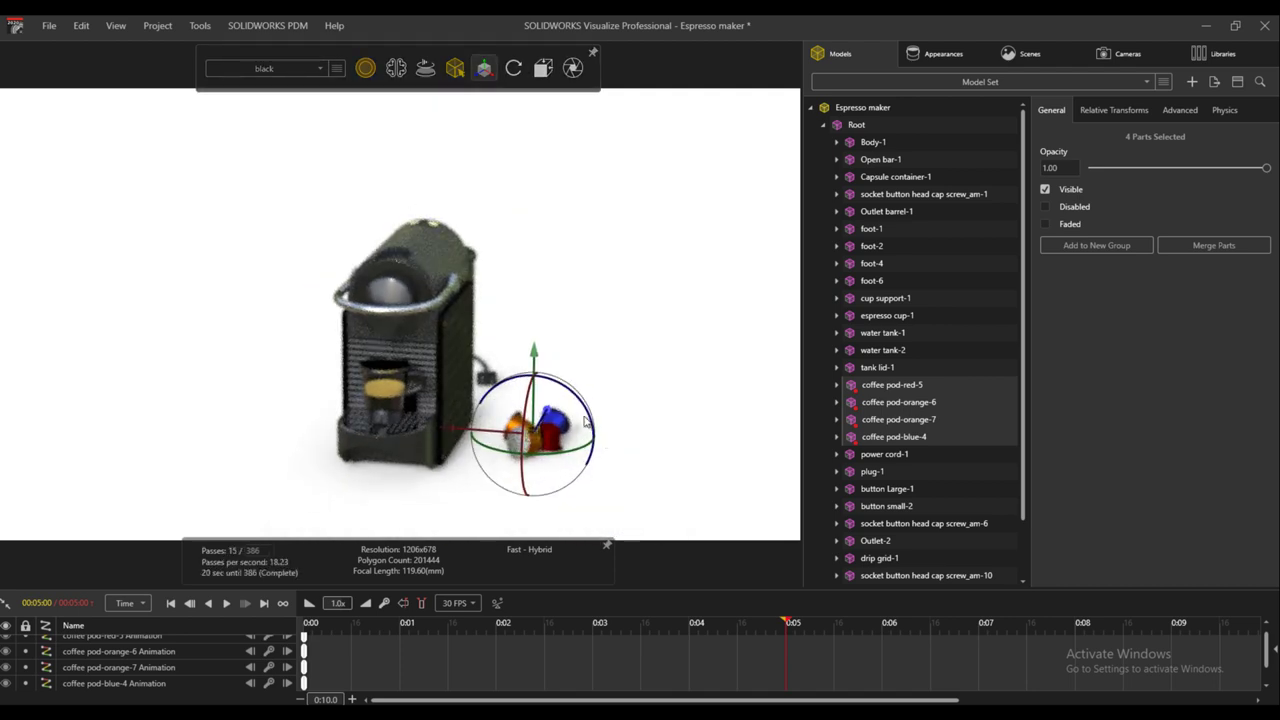
{"action": "left_click_drag", "start_coordinate": [530, 437], "coordinate": [995, 520]}
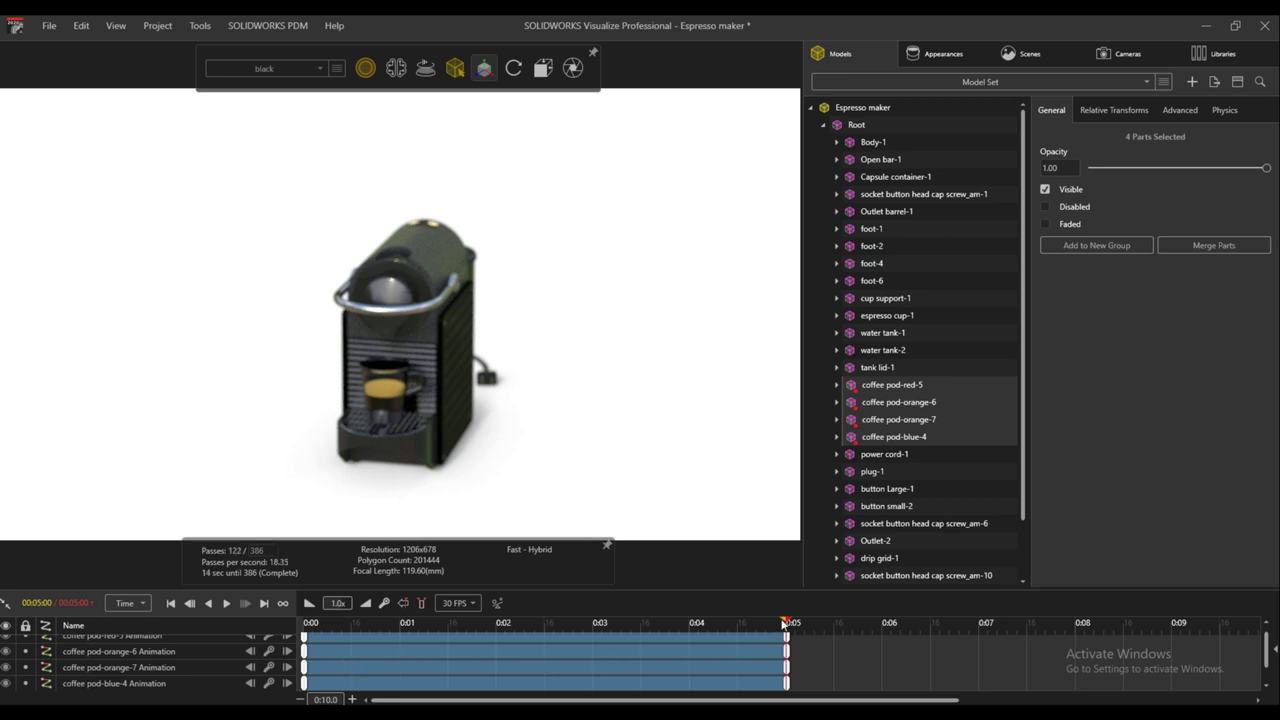
{"action": "mouse_move", "coordinate": [785, 622]}
{"action": "left_mouse_down"}
{"action": "mouse_move", "coordinate": [337, 630]}
{"action": "mouse_move", "coordinate": [797, 651]}
{"action": "mouse_move", "coordinate": [237, 626]}
{"action": "left_mouse_up"}
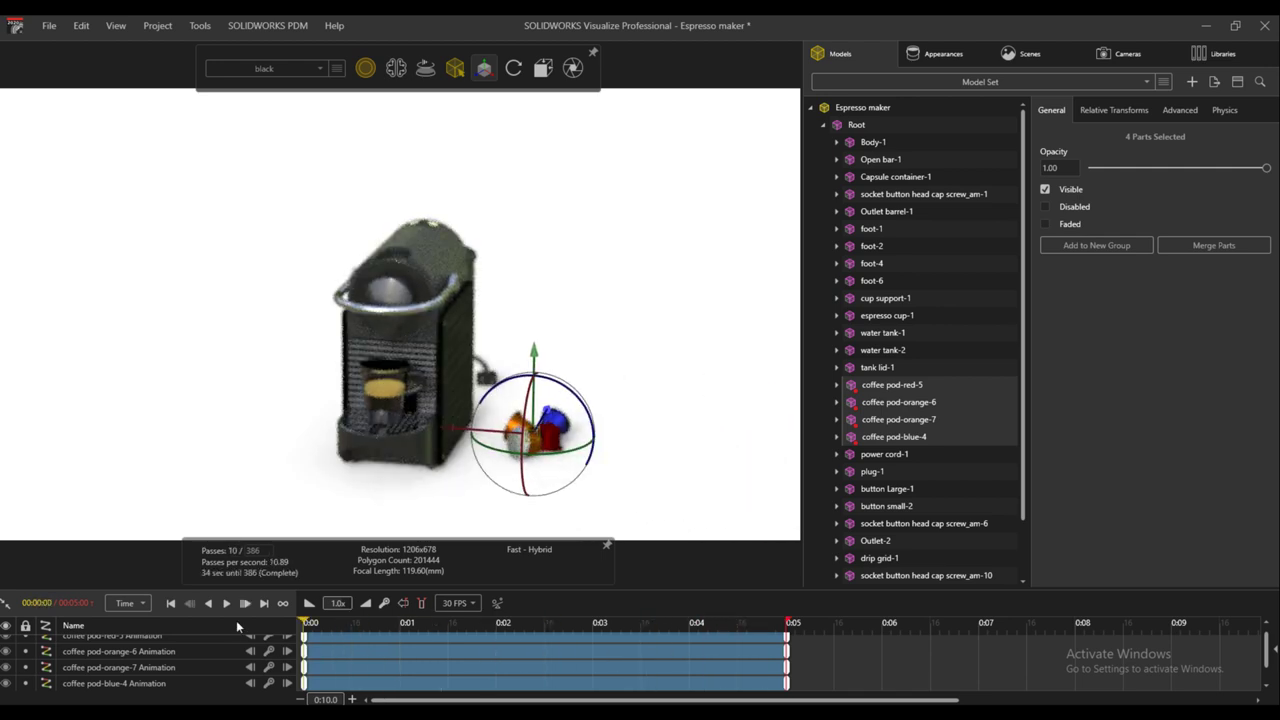
{"action": "left_click", "coordinate": [227, 603]}
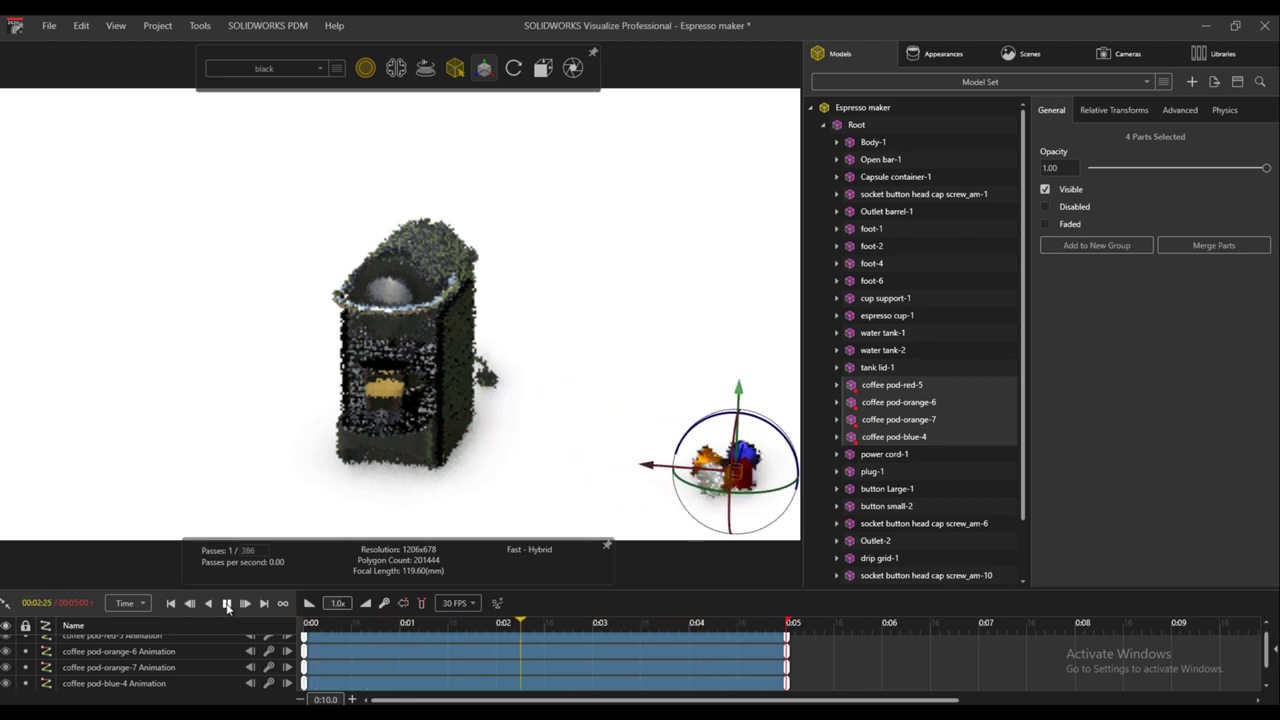
Pause the coffee pod preview at about 2.6 seconds
{"action": "left_click", "coordinate": [227, 603]}
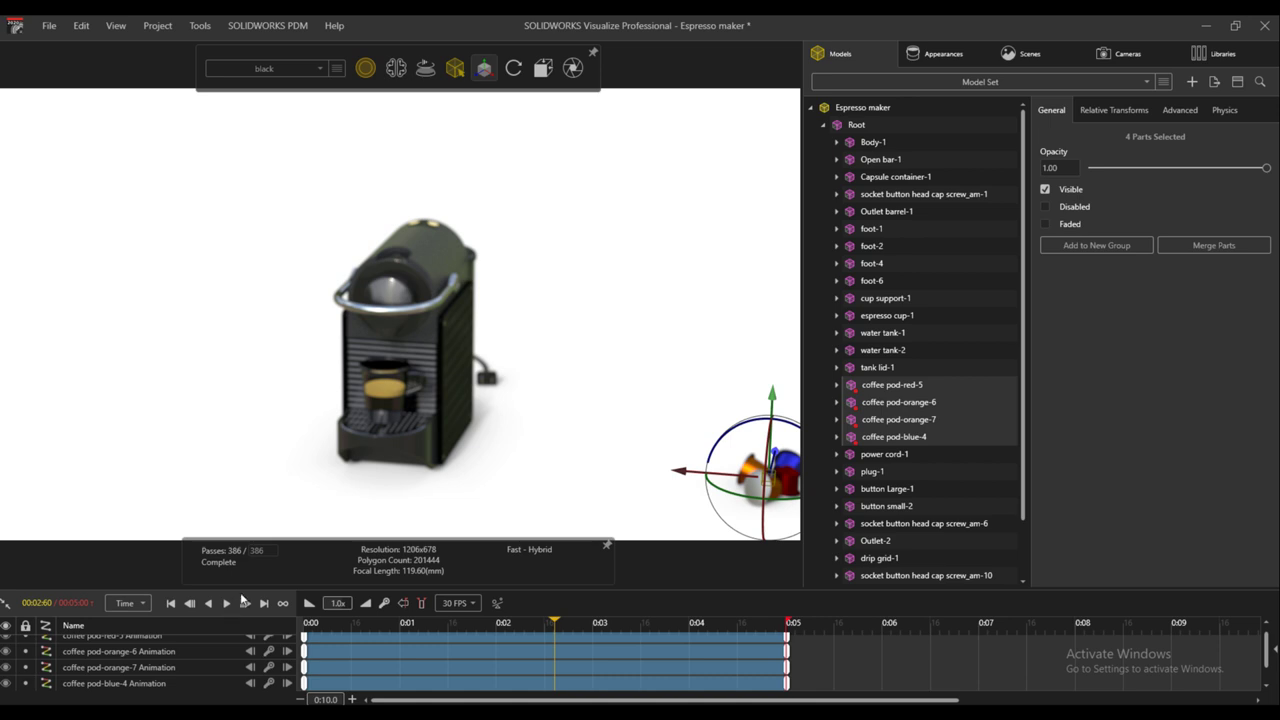
At the timeline start, orbit to a side view of the machine and keyframe Camera 2
{"action": "key", "text": "Home"}
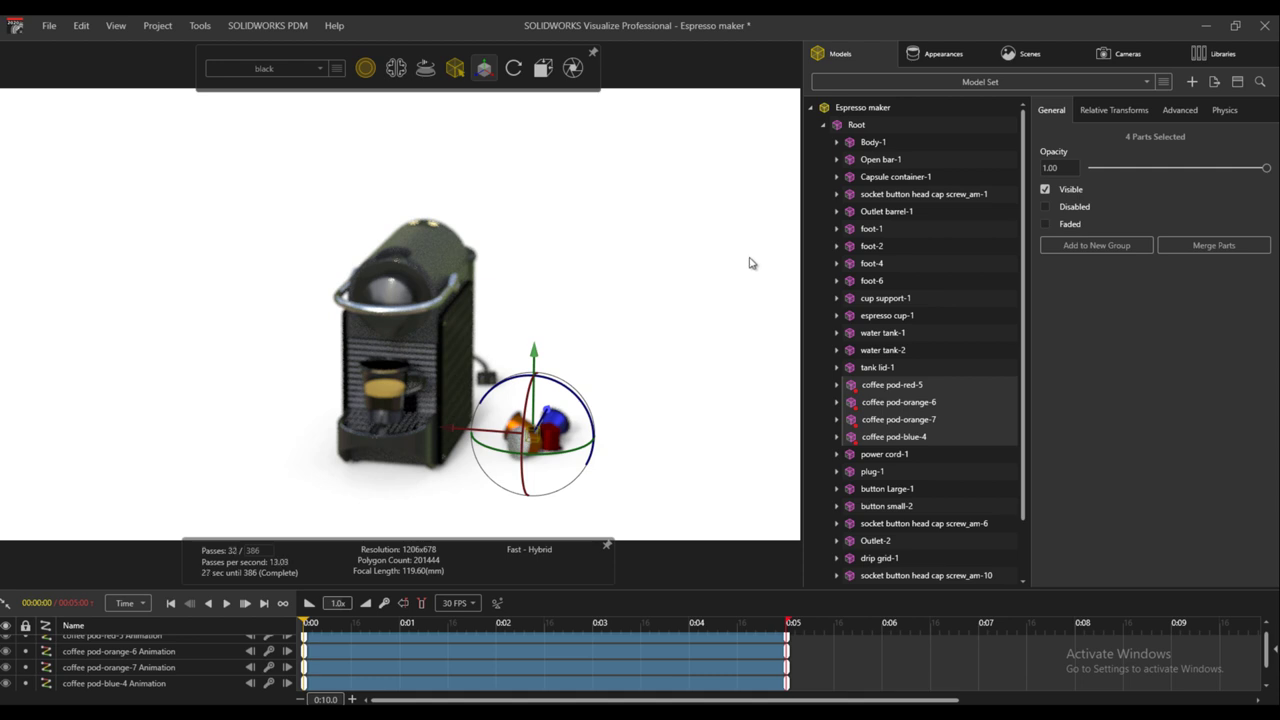
{"action": "left_click", "coordinate": [654, 350]}
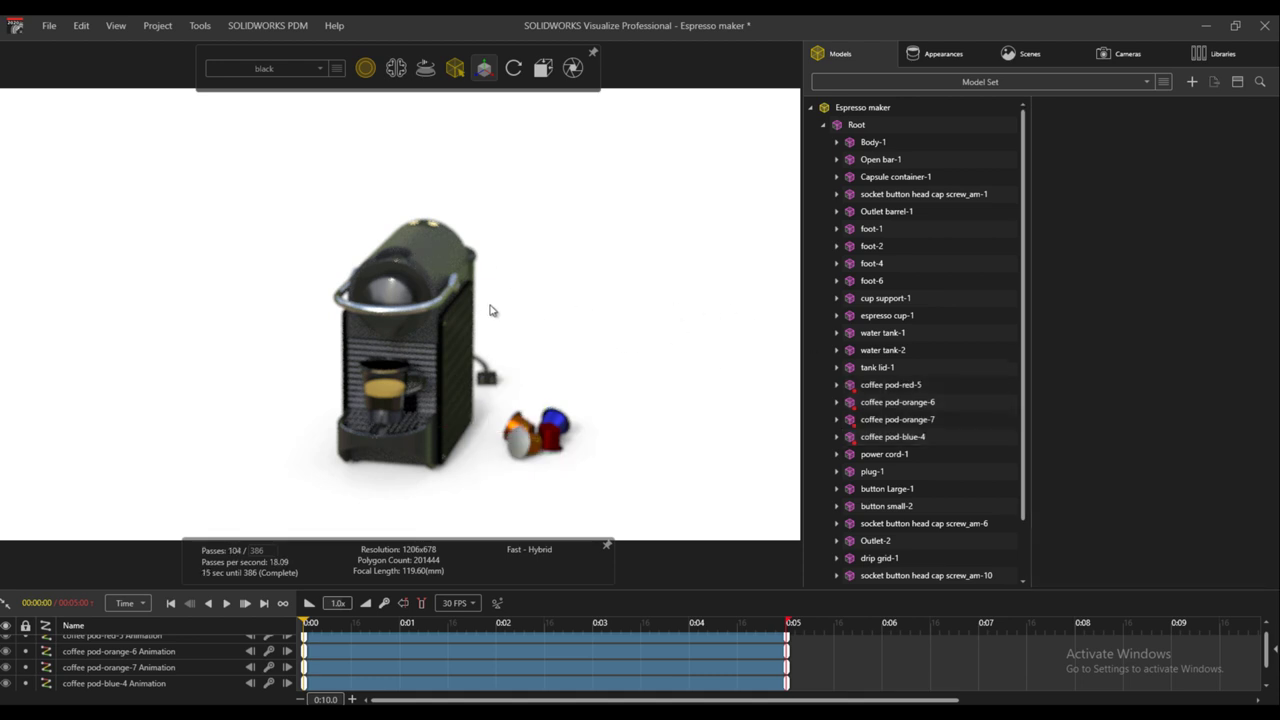
{"action": "left_click_drag", "start_coordinate": [500, 341], "coordinate": [345, 258]}
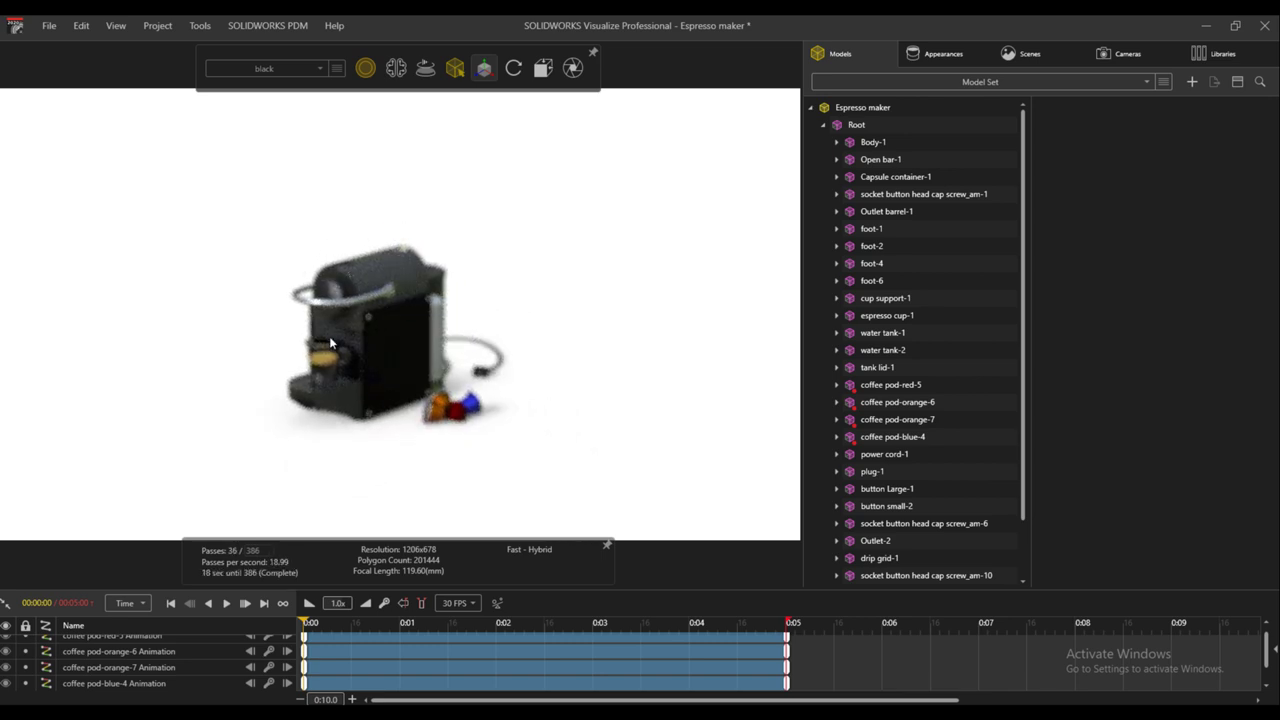
{"action": "left_click", "coordinate": [1128, 55]}
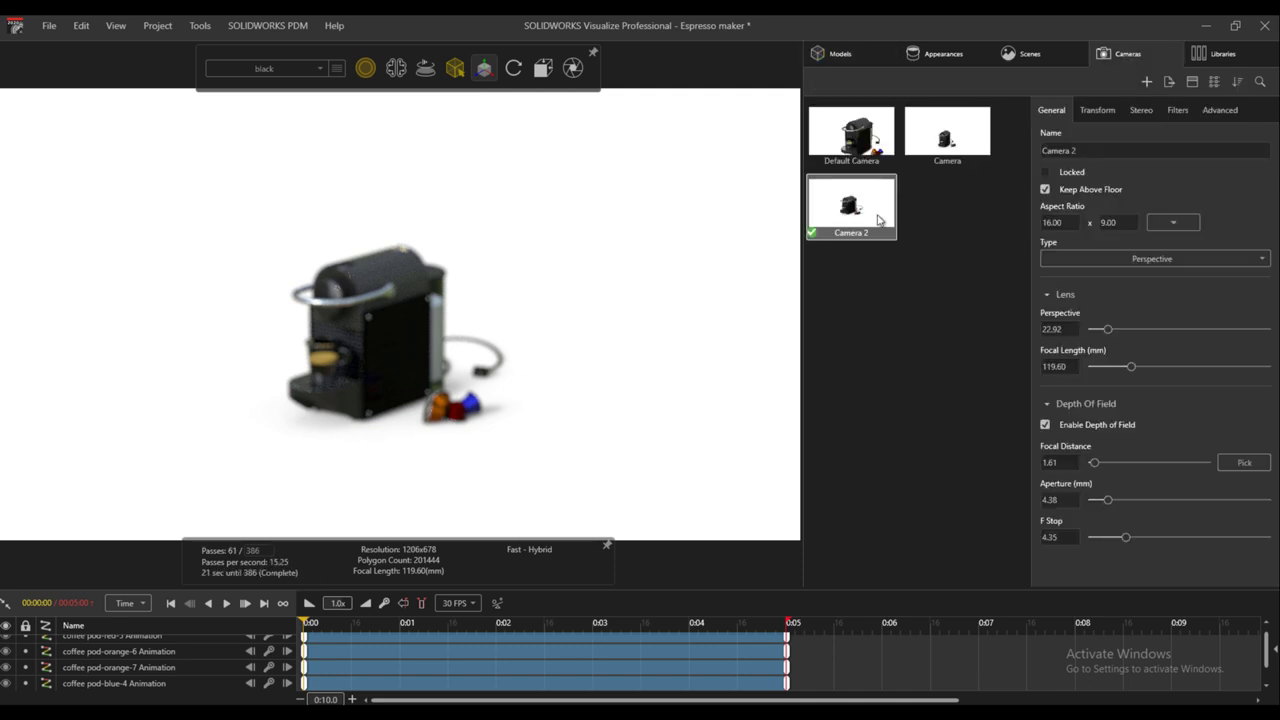
{"action": "right_click", "coordinate": [875, 213]}
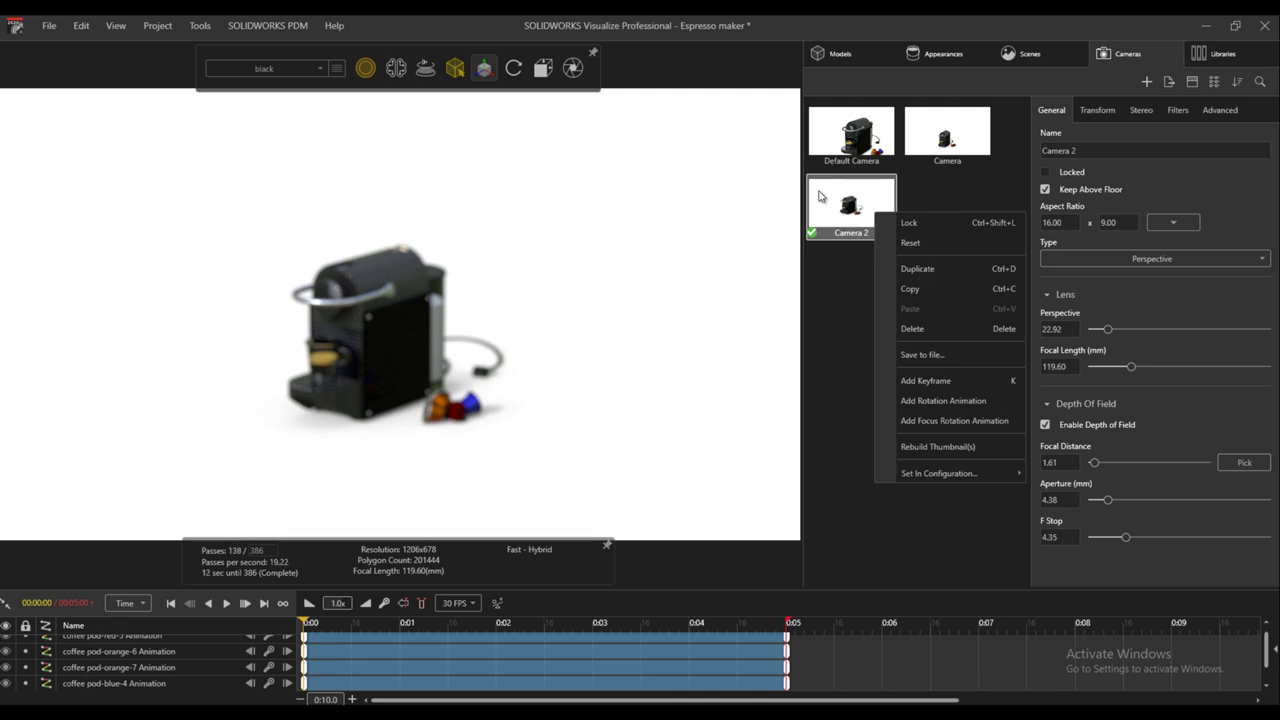
{"action": "left_click", "coordinate": [940, 382]}
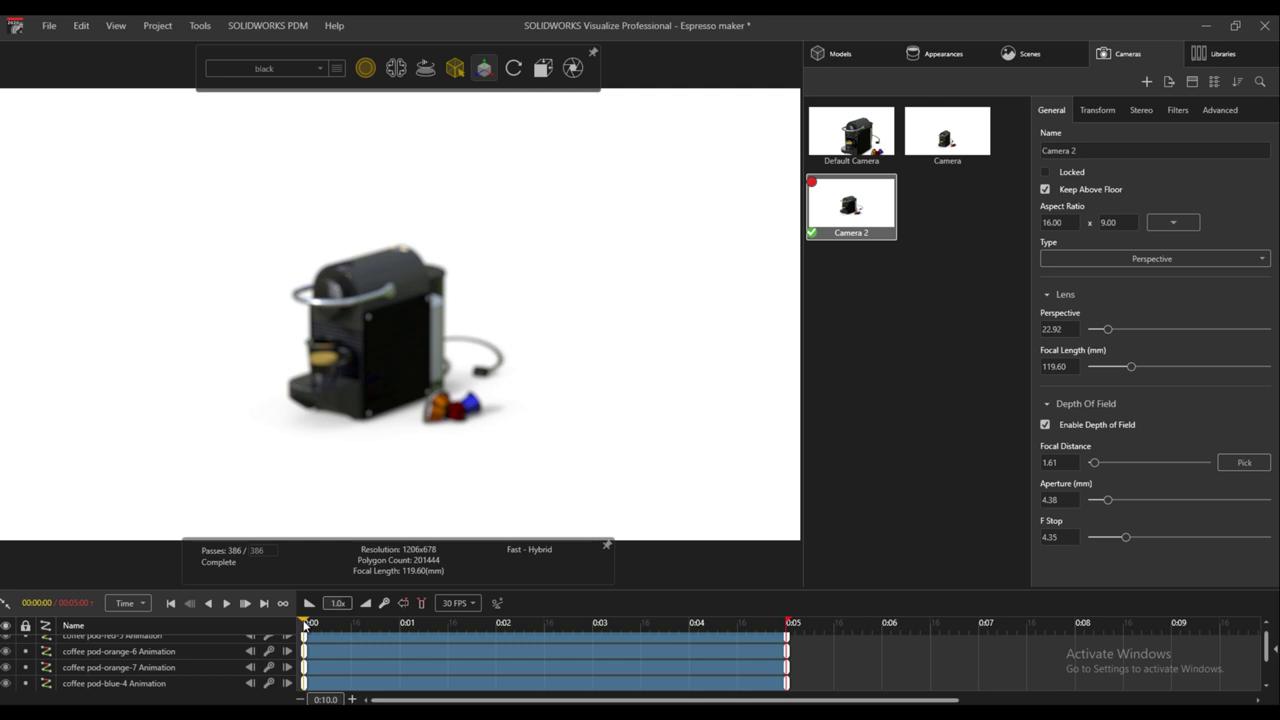
At the timeline end, zoom and orbit Camera 2 to a front view of the machine
{"action": "left_click_drag", "start_coordinate": [305, 625], "coordinate": [790, 628]}
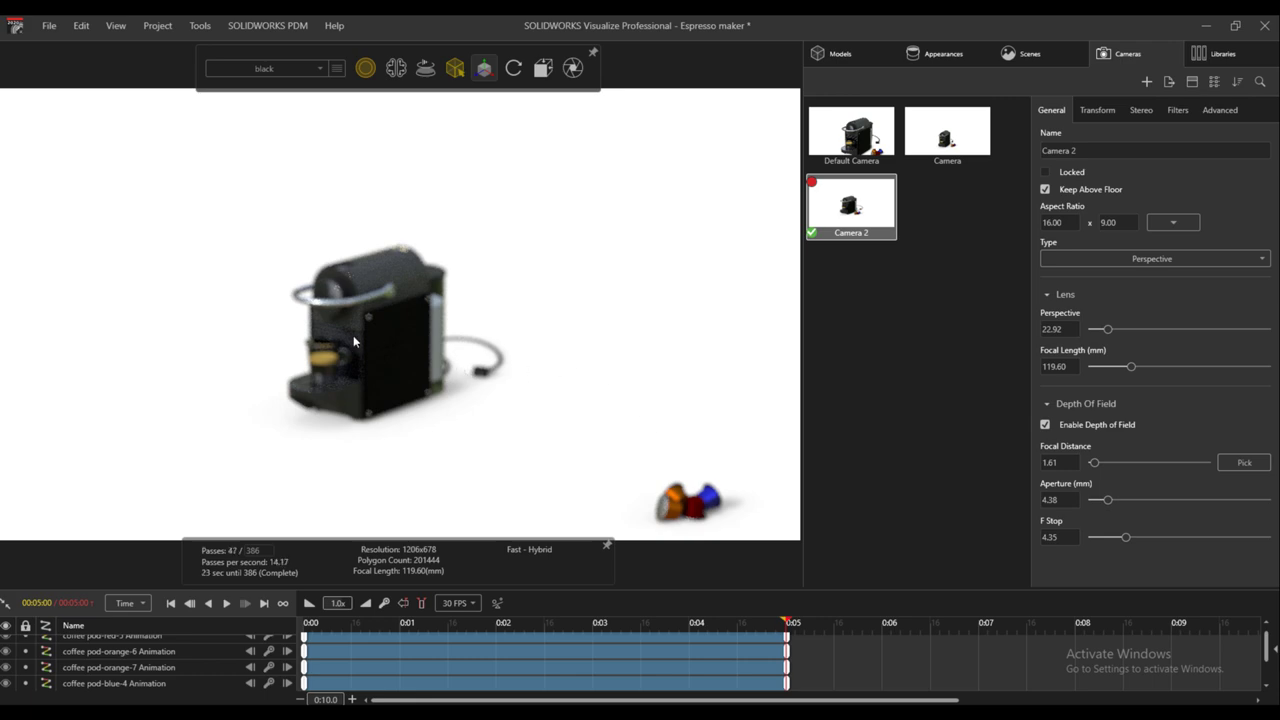
{"action": "scroll", "coordinate": [350, 332], "scroll_direction": "up", "scroll_amount": 10}
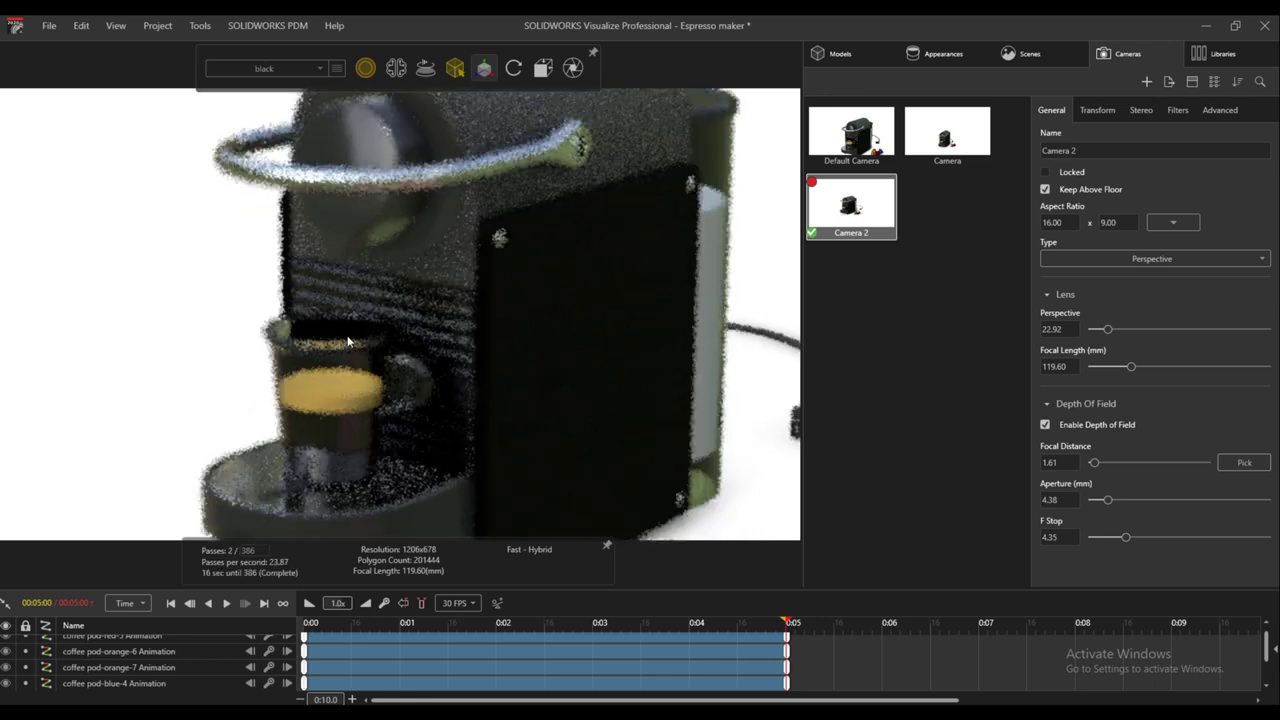
{"action": "scroll", "coordinate": [358, 324], "scroll_direction": "down", "scroll_amount": 8}
{"action": "left_click_drag", "start_coordinate": [358, 324], "coordinate": [652, 243]}
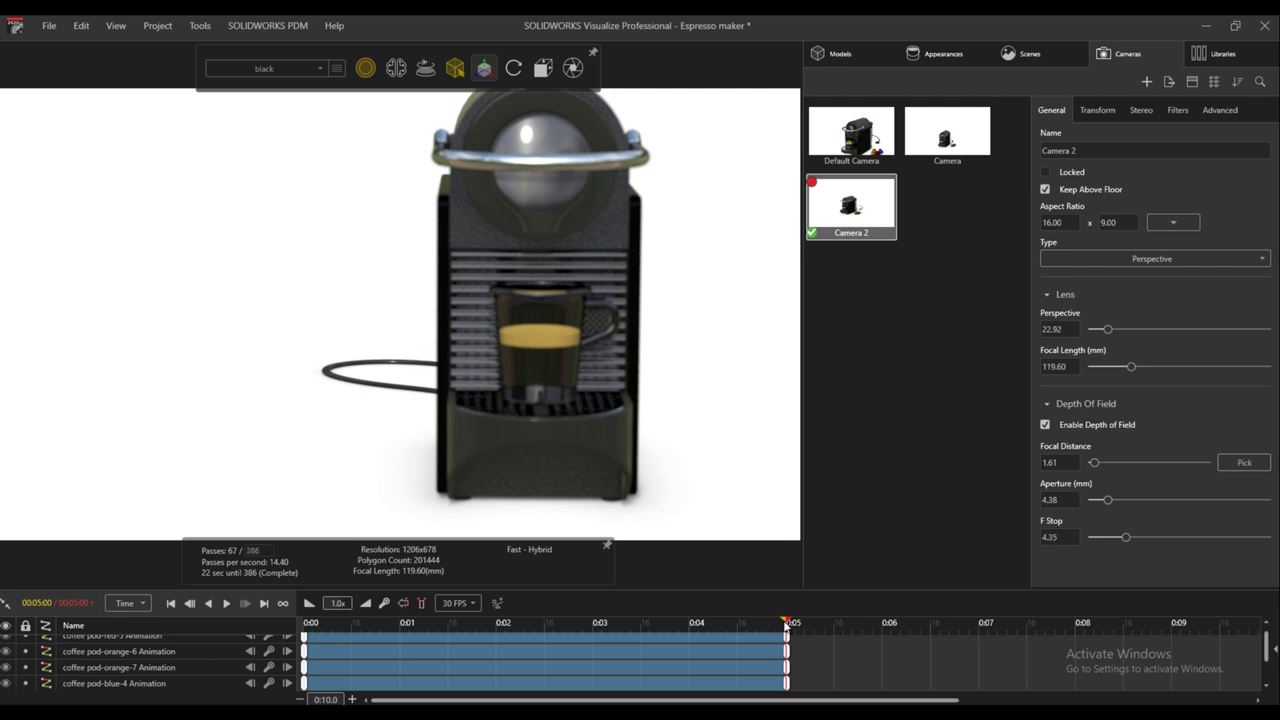
Preview the camera move and bring up the Output Tools settings
{"action": "left_click", "coordinate": [227, 604]}
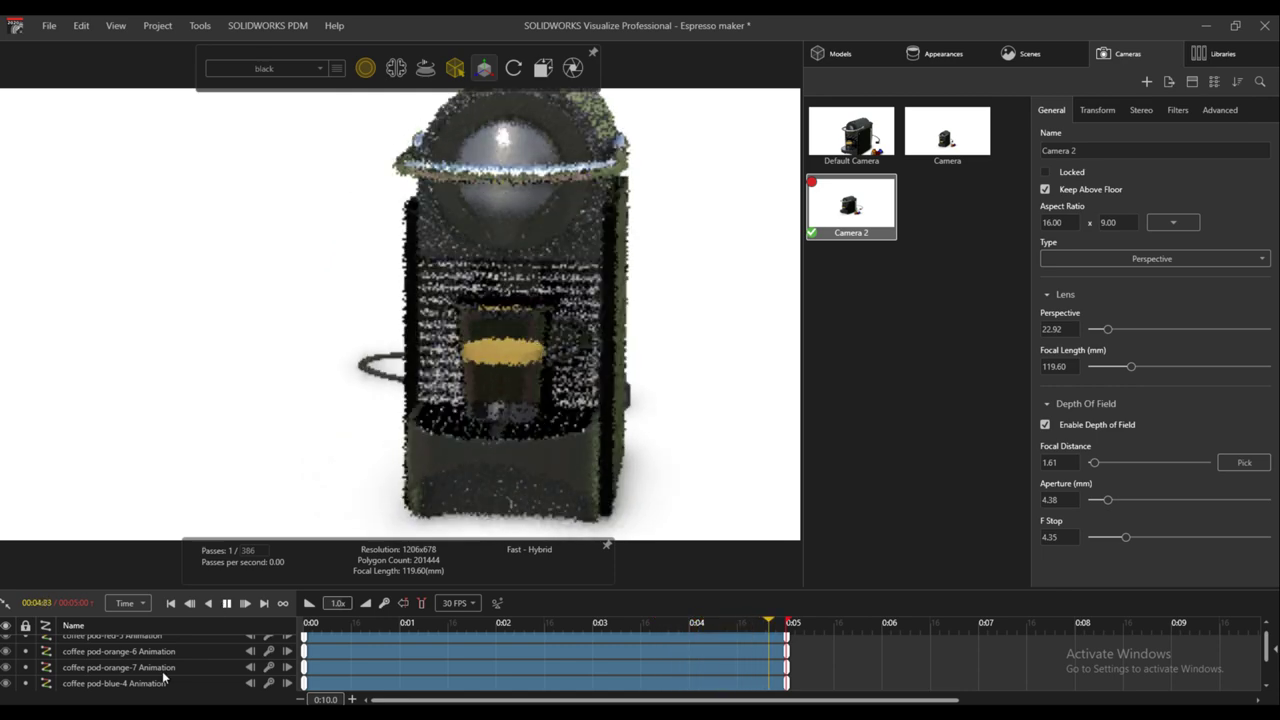
{"action": "scroll", "coordinate": [119, 666], "scroll_direction": "down", "scroll_amount": 2}
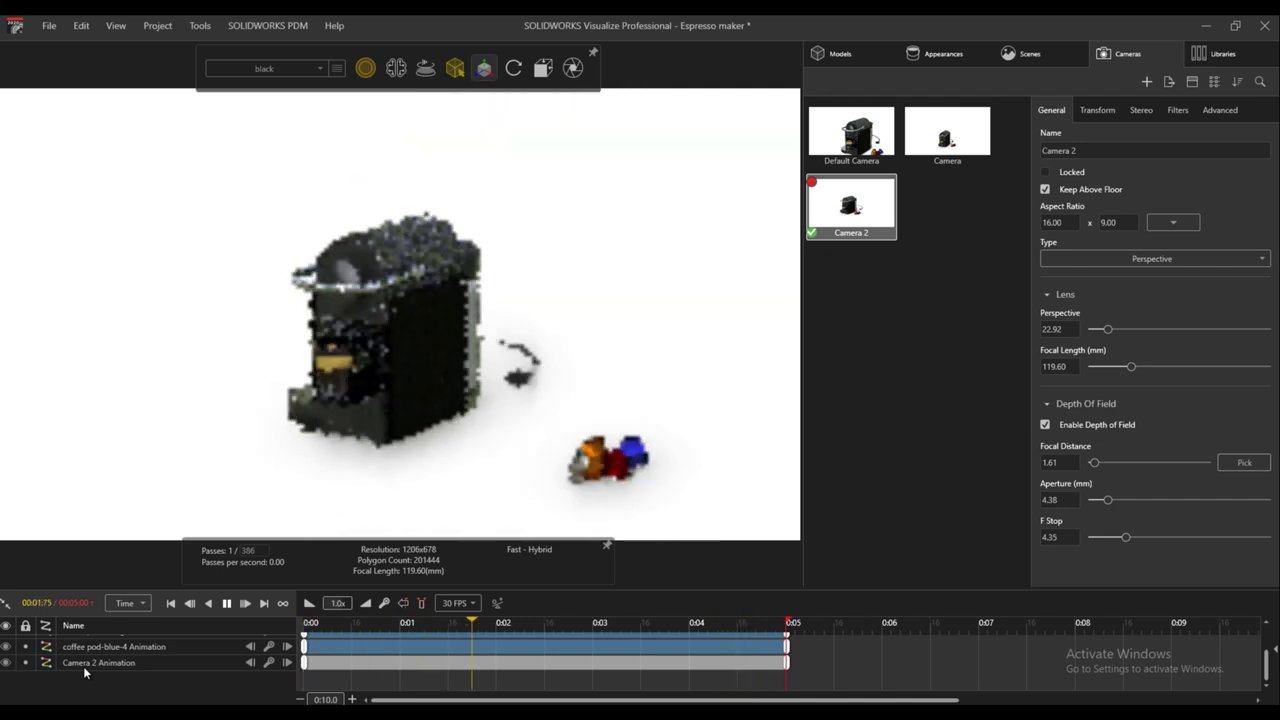
{"action": "left_click", "coordinate": [573, 68]}
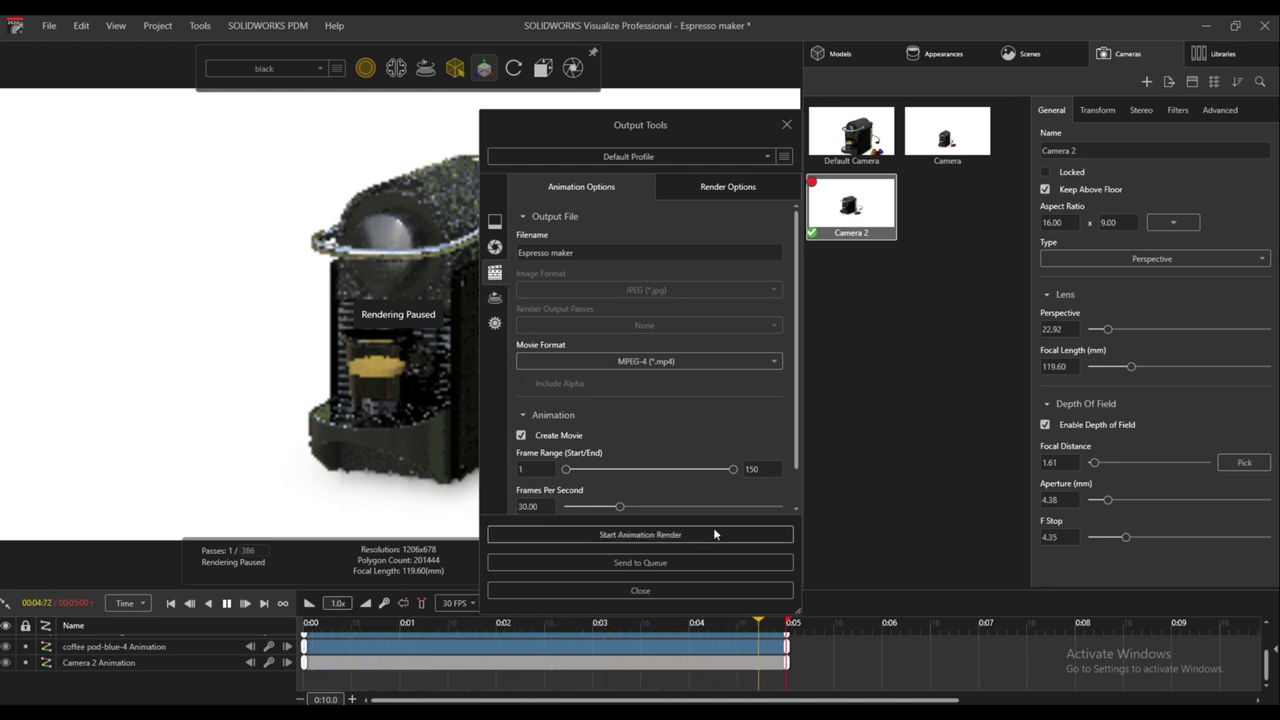
Close Output Tools, pause playback at 0:04.81, and deselect Camera 2
{"action": "left_click", "coordinate": [675, 590]}
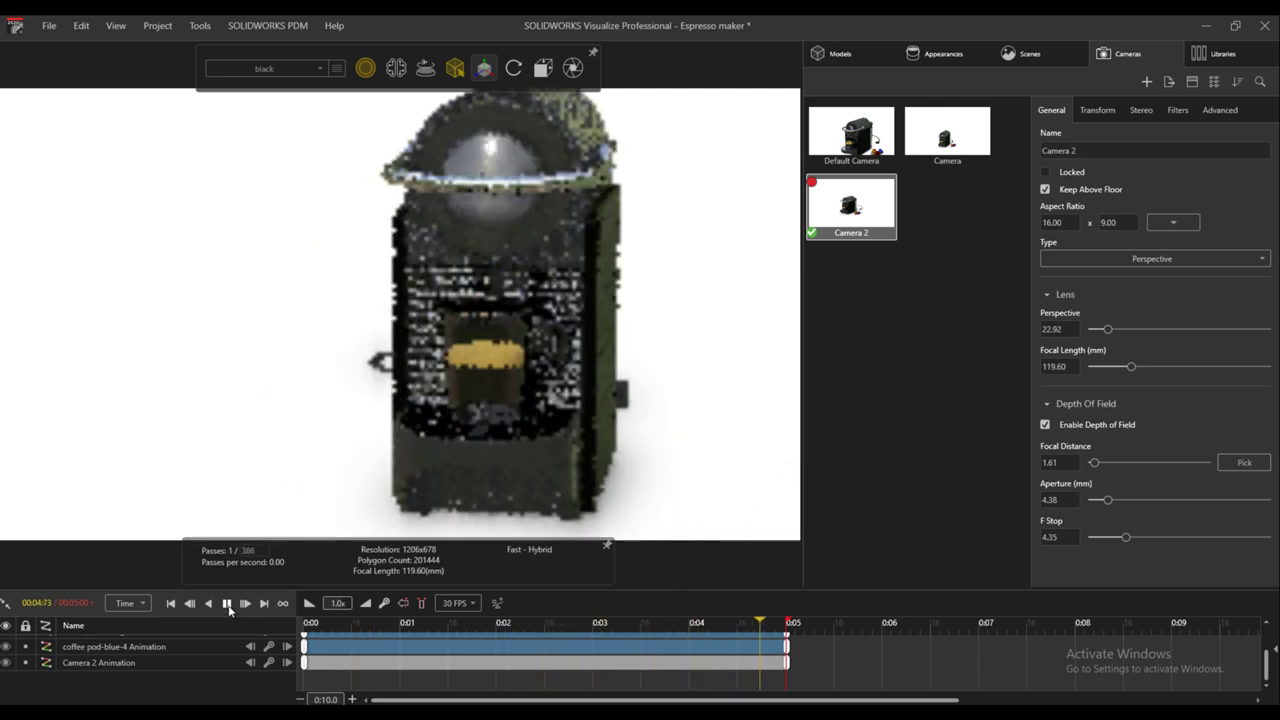
{"action": "left_click", "coordinate": [228, 605]}
{"action": "left_click", "coordinate": [918, 316]}
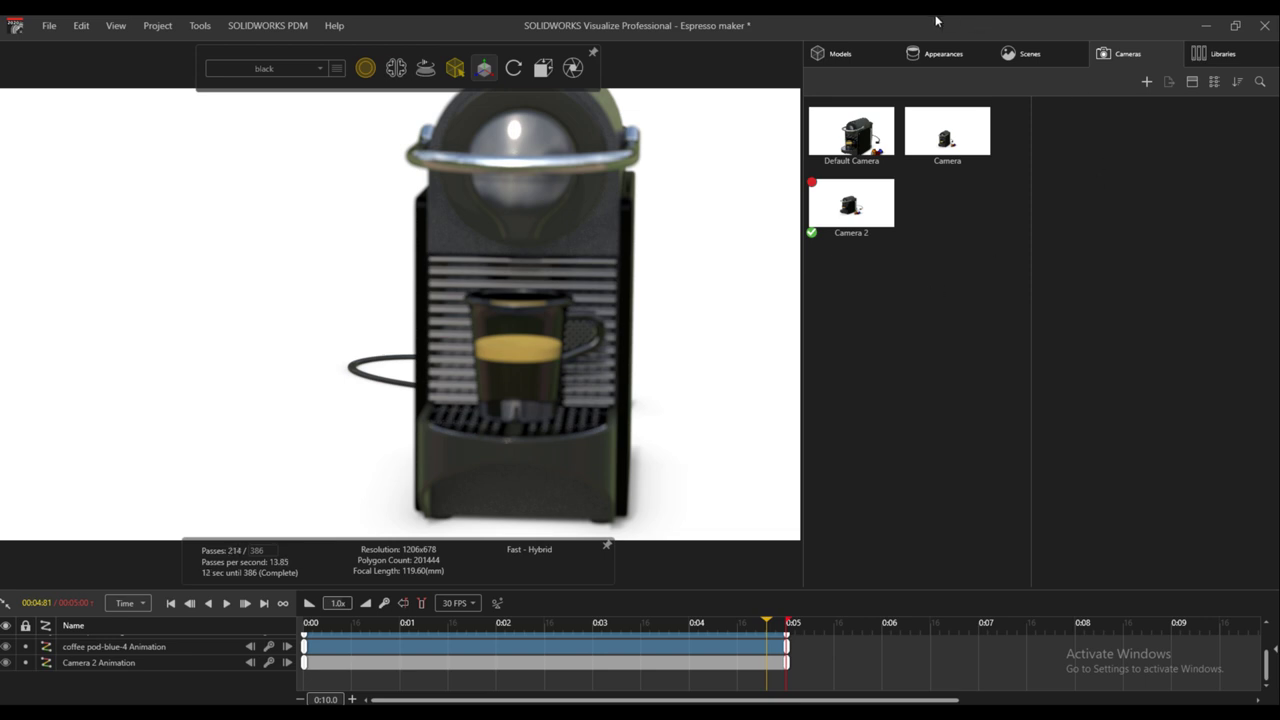
Show the espresso maker's model tree in the Models panel
{"action": "left_click", "coordinate": [850, 55]}
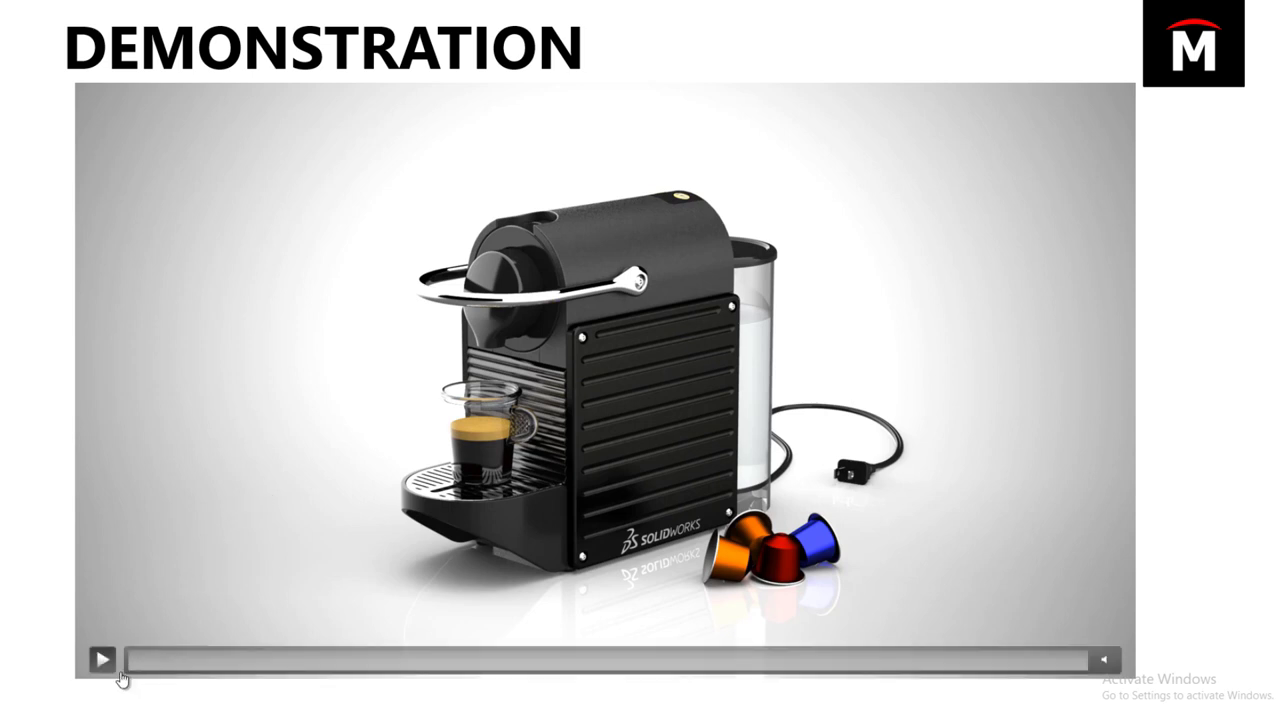
Play the espresso maker demonstration video and advance to the More Examples slide
{"action": "left_click", "coordinate": [103, 660]}
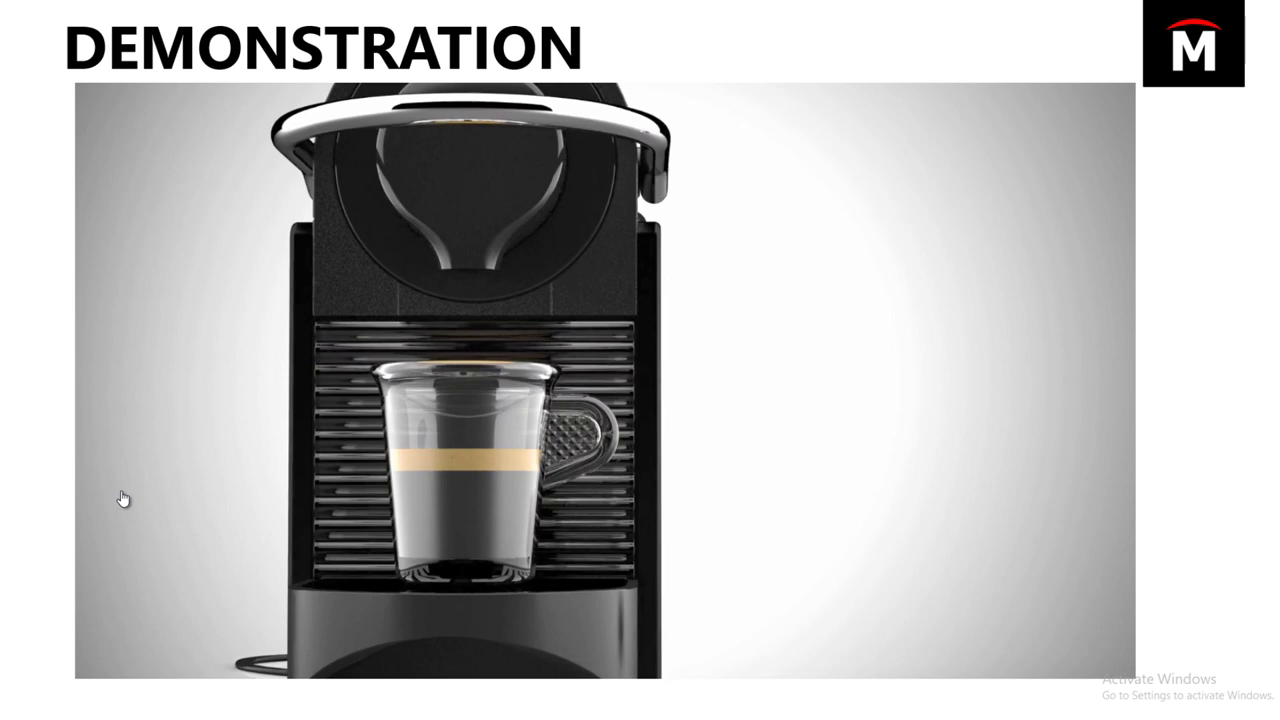
{"action": "key", "text": "Right"}
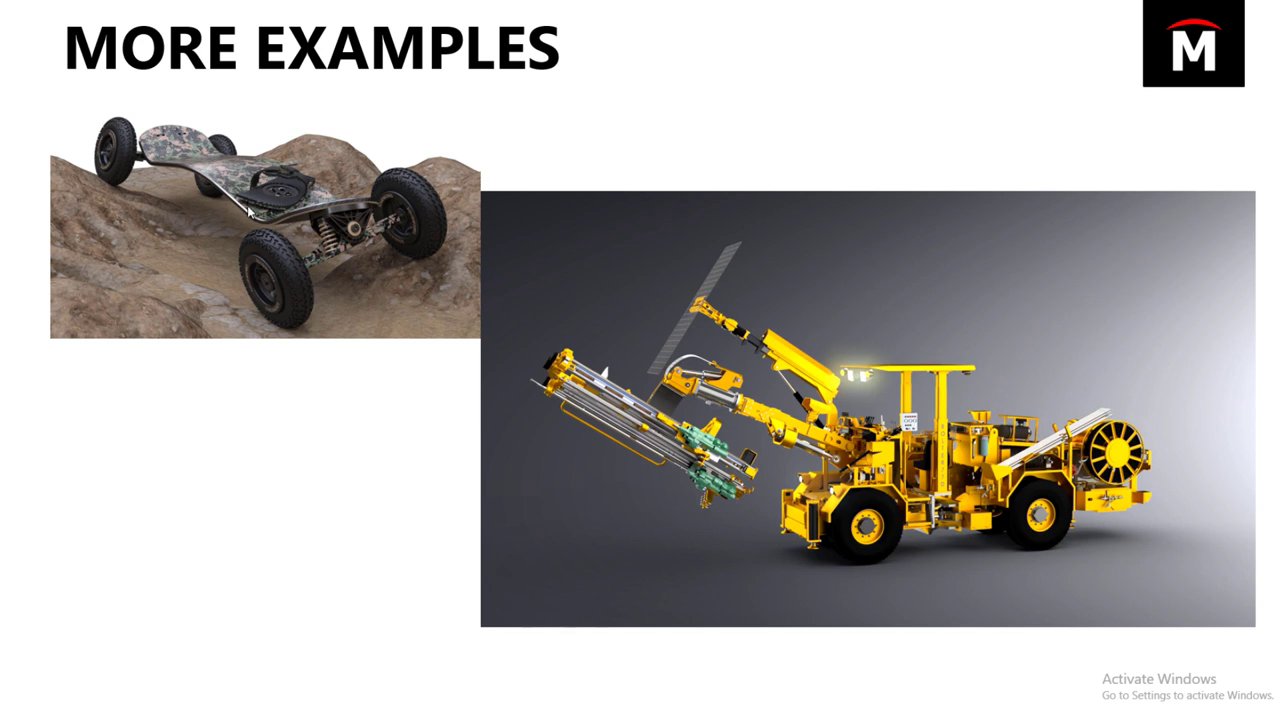
Play the drill-rig example video on the PowerPoint slide
{"action": "left_click", "coordinate": [737, 291]}
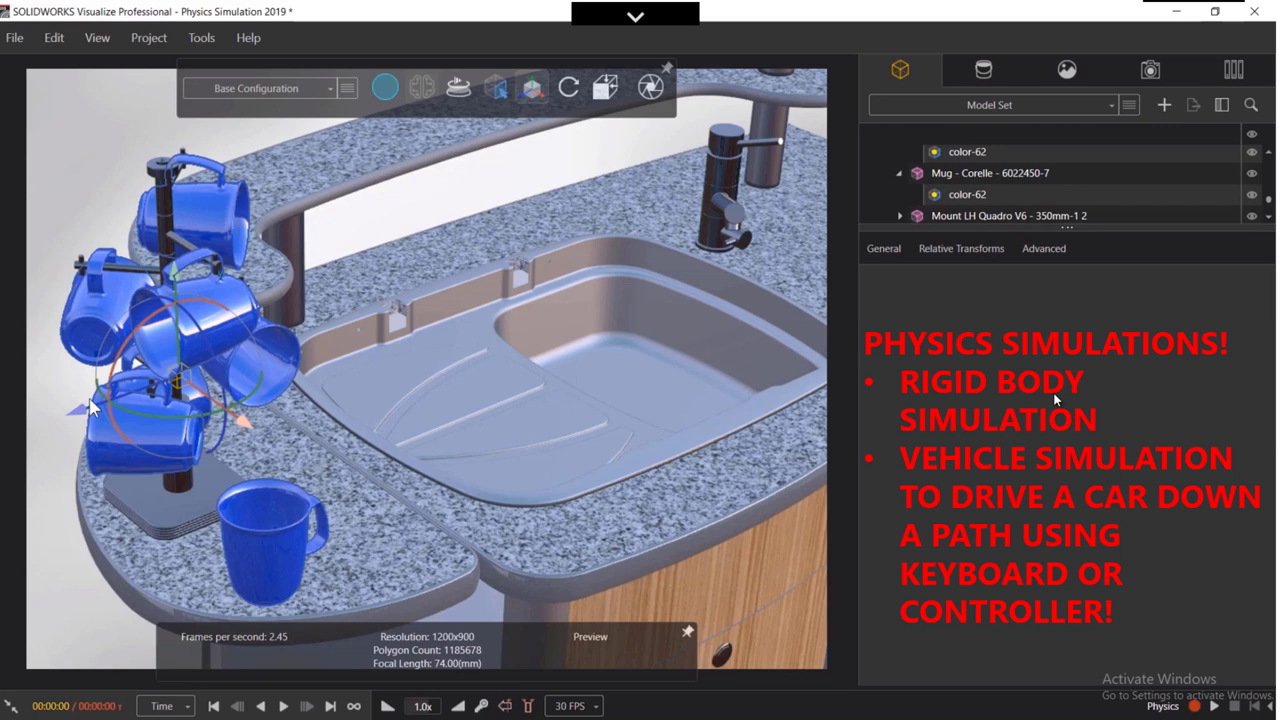
Drag the blue mug cluster above the sink, then run and pause the physics simulation
{"action": "left_click_drag", "start_coordinate": [90, 405], "coordinate": [549, 414]}
{"action": "scroll", "coordinate": [597, 300], "scroll_direction": "up", "scroll_amount": 3}
{"action": "scroll", "coordinate": [549, 414], "scroll_direction": "up", "scroll_amount": 2}
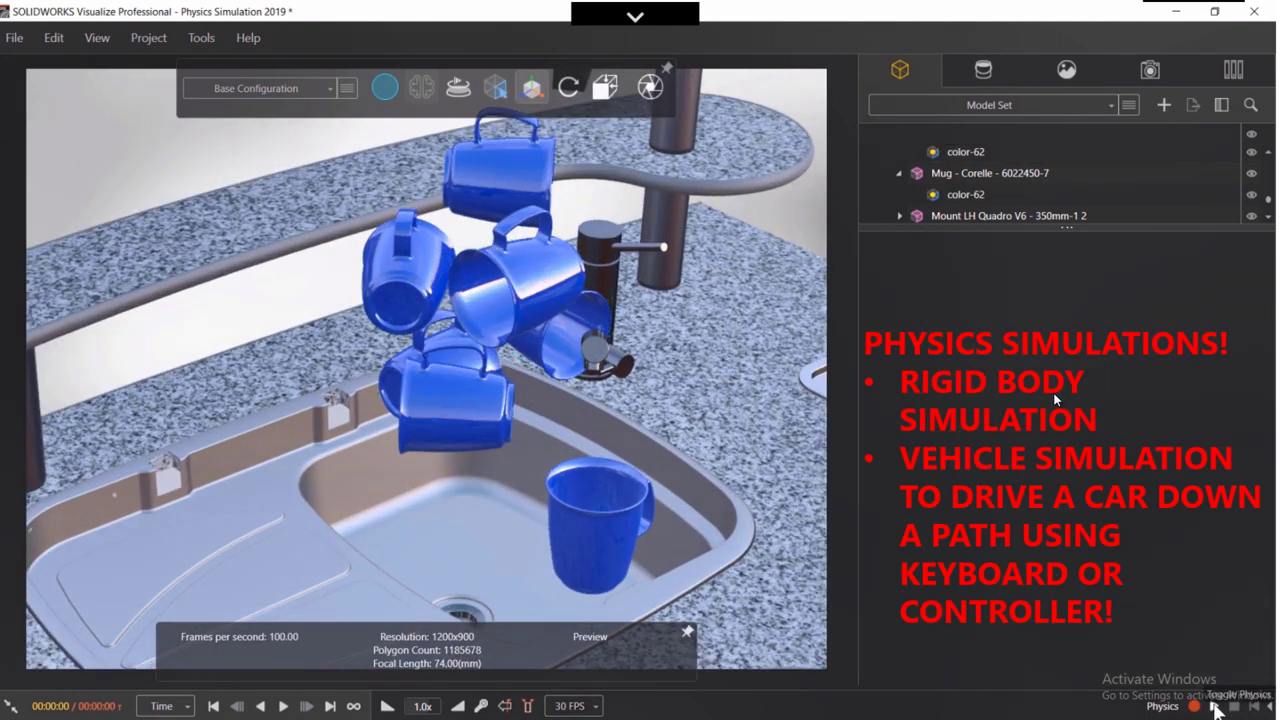
{"action": "left_click", "coordinate": [1213, 705]}
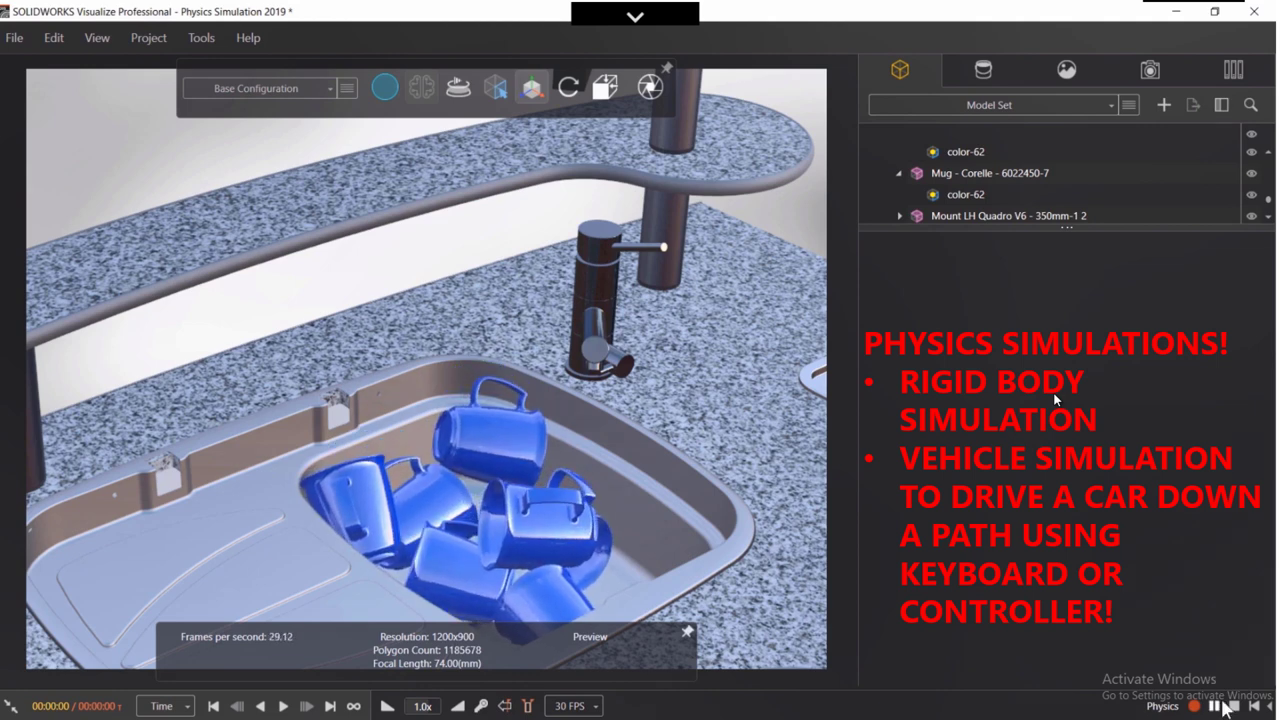
{"action": "left_click", "coordinate": [1213, 705]}
Frame the mugs in the sink and switch the viewport to Accurate – Hybrid rendering
{"action": "middle_click_drag", "start_coordinate": [600, 483], "coordinate": [624, 413]}
{"action": "scroll", "coordinate": [624, 413], "scroll_direction": "up", "scroll_amount": 3}
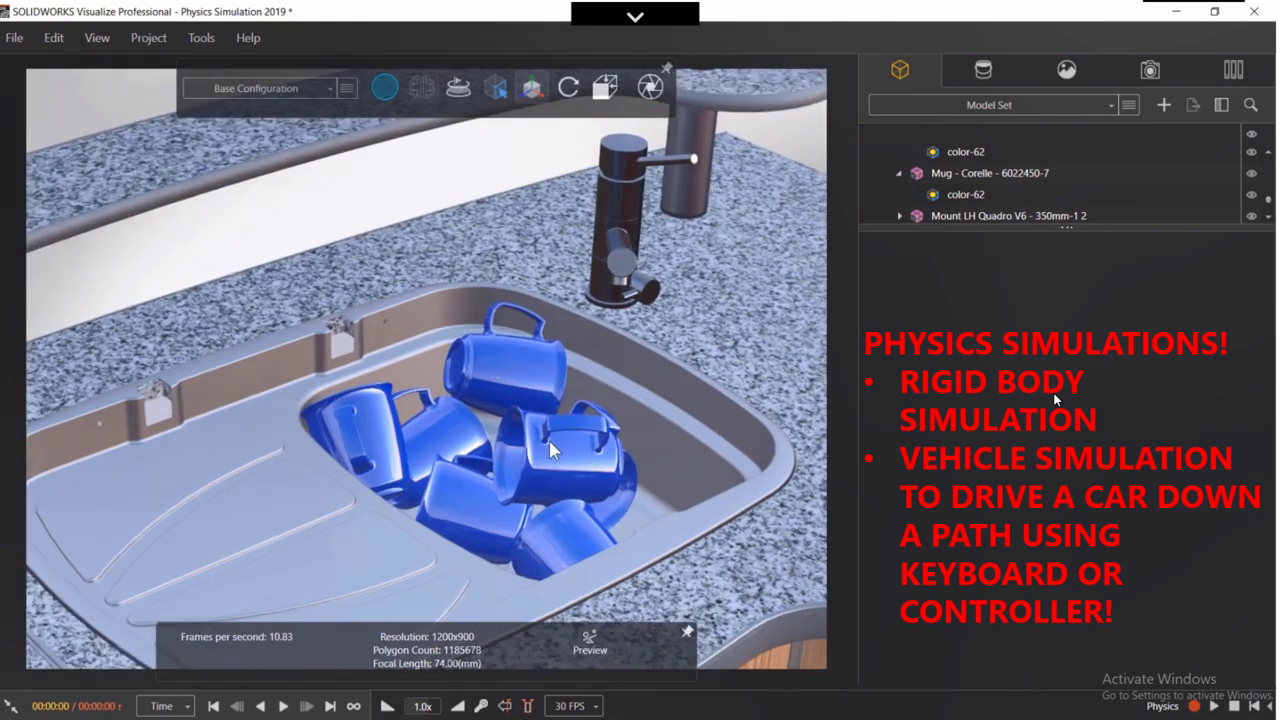
{"action": "left_click", "coordinate": [398, 126]}
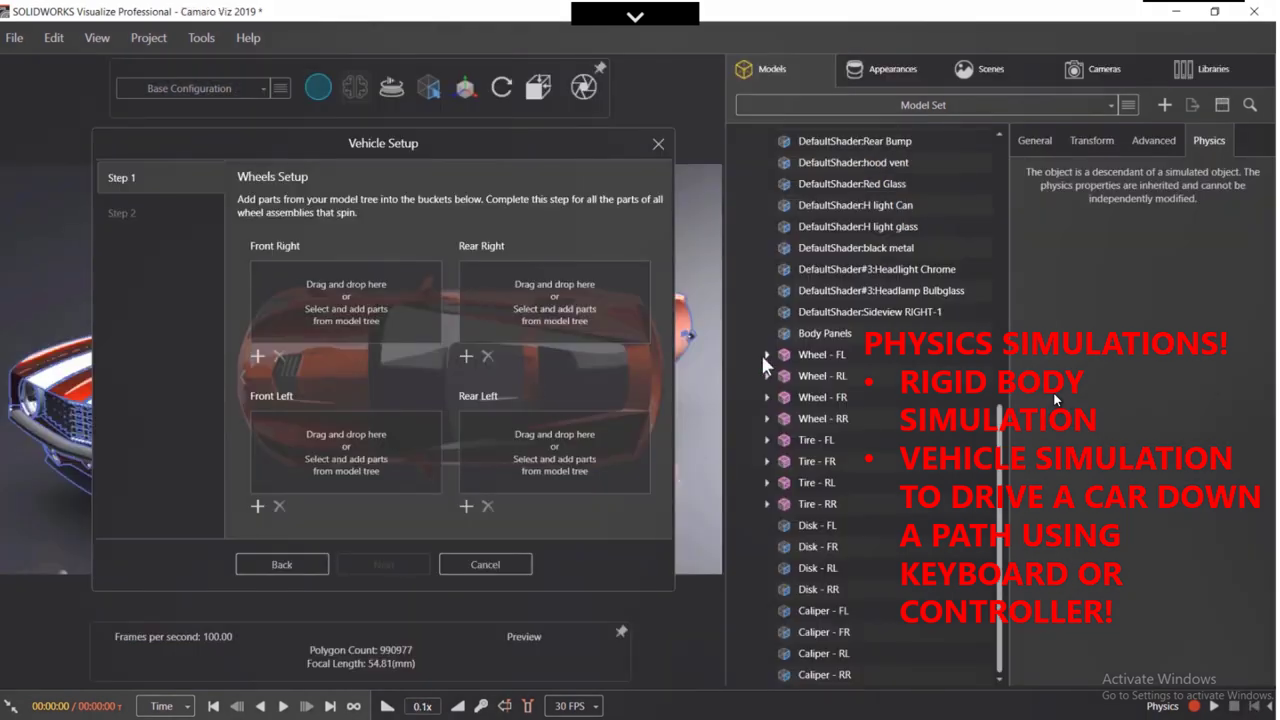
Assign the front-left wheel shaders to the Front Left bucket and select the rear-left wheel shader
{"action": "left_click", "coordinate": [767, 354]}
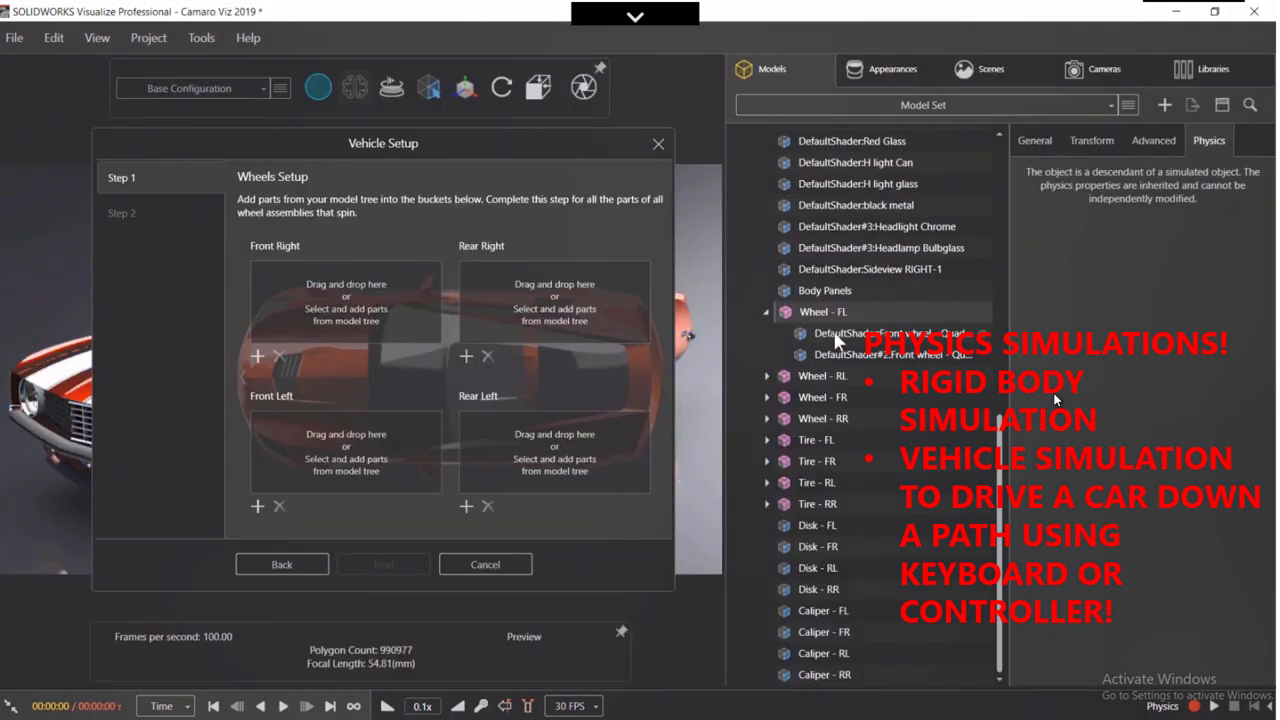
{"action": "left_click", "coordinate": [860, 333]}
{"action": "left_click", "coordinate": [860, 354], "text": "shift"}
{"action": "left_click_drag", "start_coordinate": [860, 354], "coordinate": [345, 440]}
{"action": "left_click", "coordinate": [768, 377]}
{"action": "left_click", "coordinate": [850, 355]}
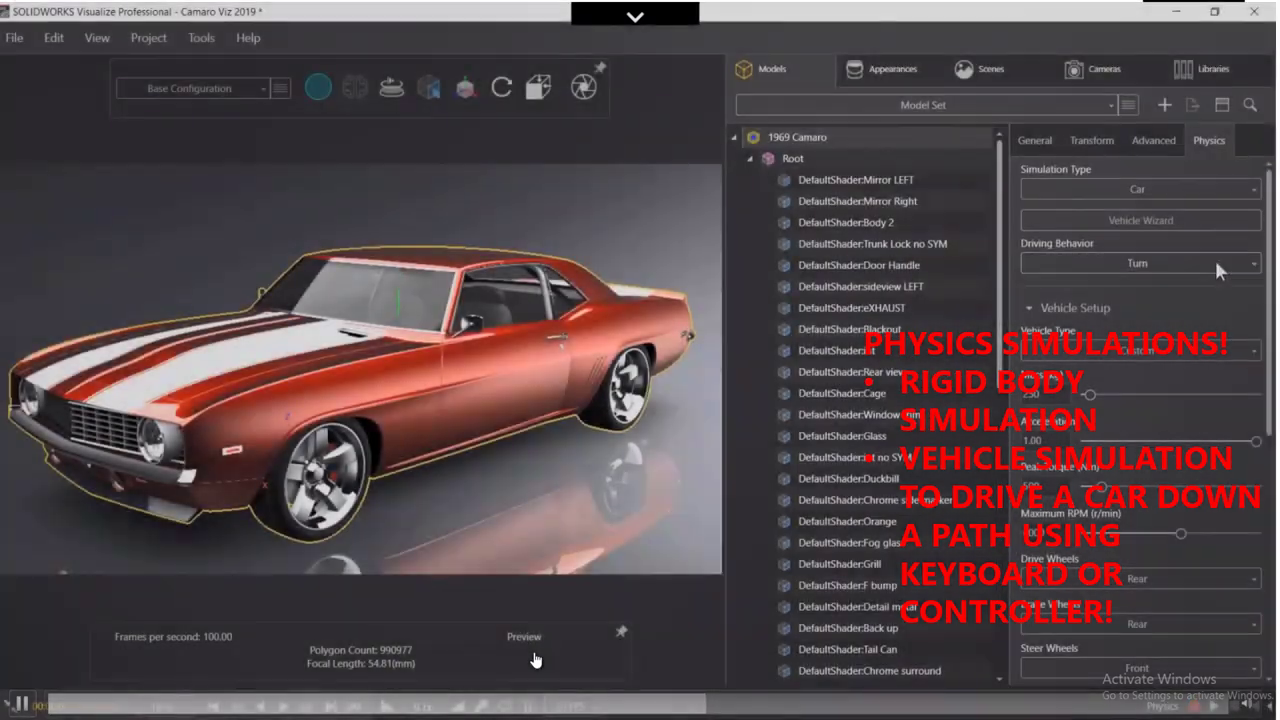
Set Driving Behavior to Turn and Vehicle Type to Custom, then start the Camaro driving
{"action": "left_click", "coordinate": [1216, 265]}
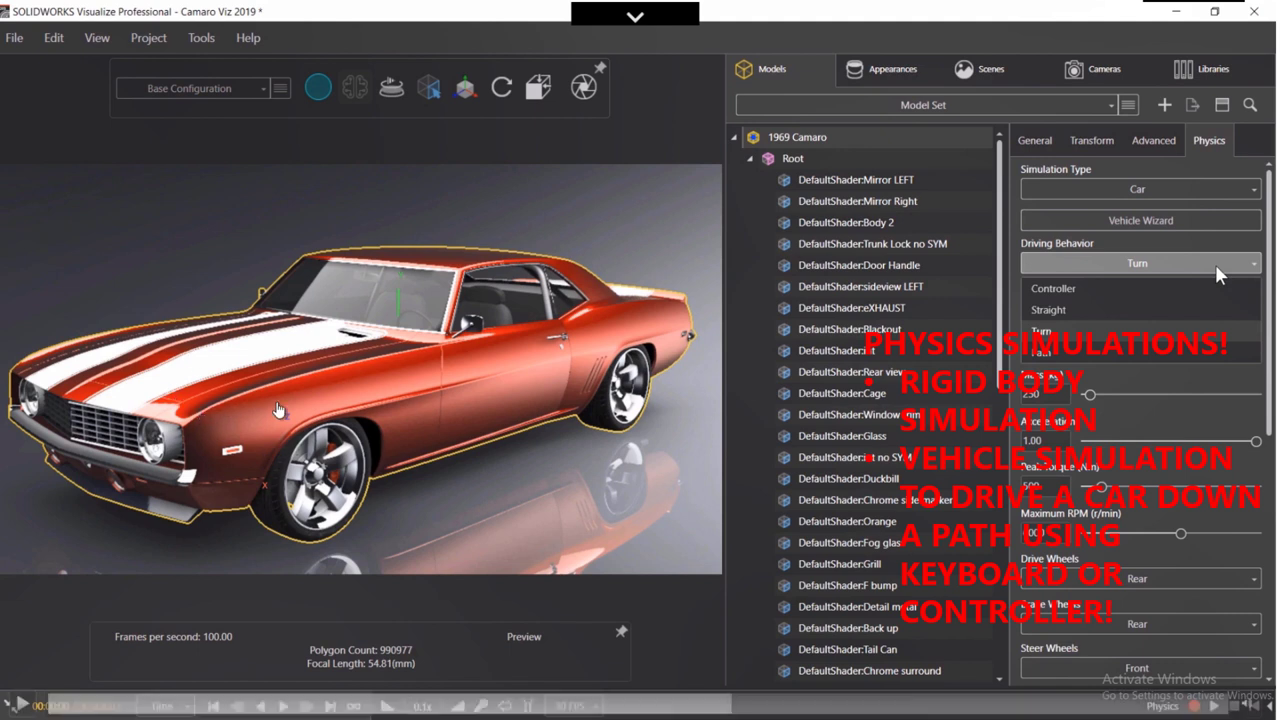
{"action": "left_click", "coordinate": [1215, 264]}
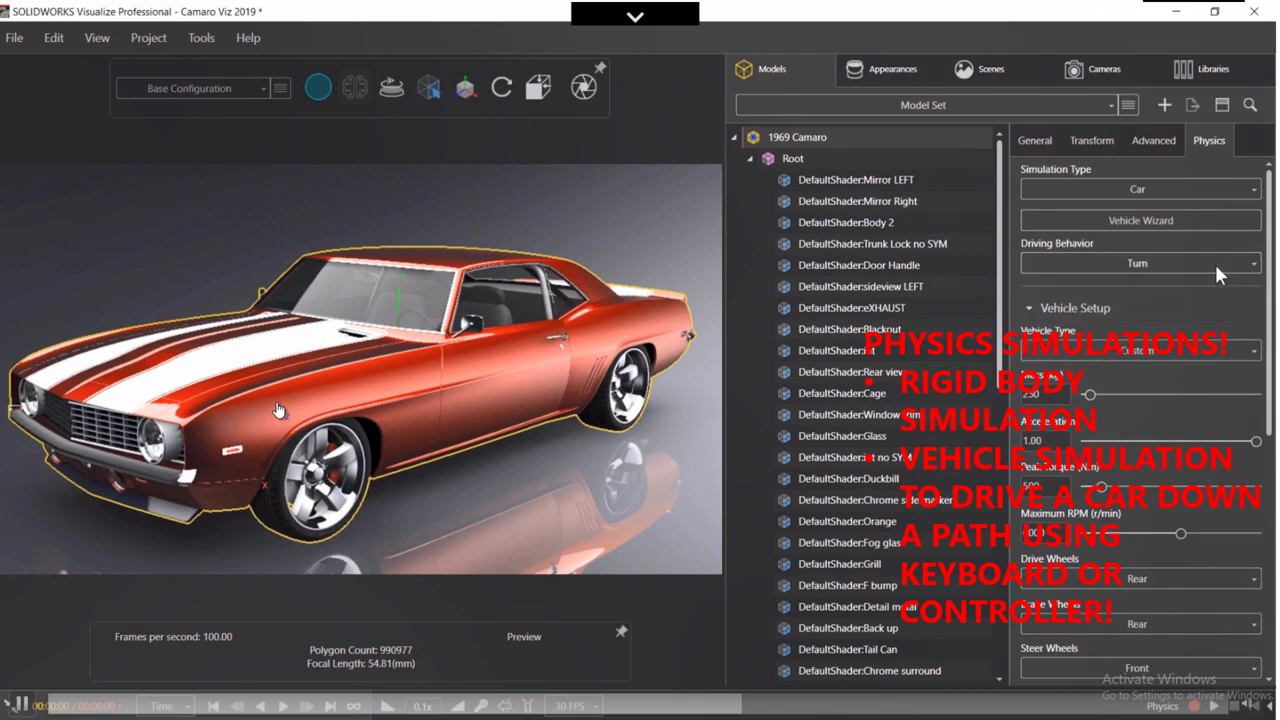
{"action": "left_click", "coordinate": [1221, 351]}
{"action": "left_click", "coordinate": [1225, 360]}
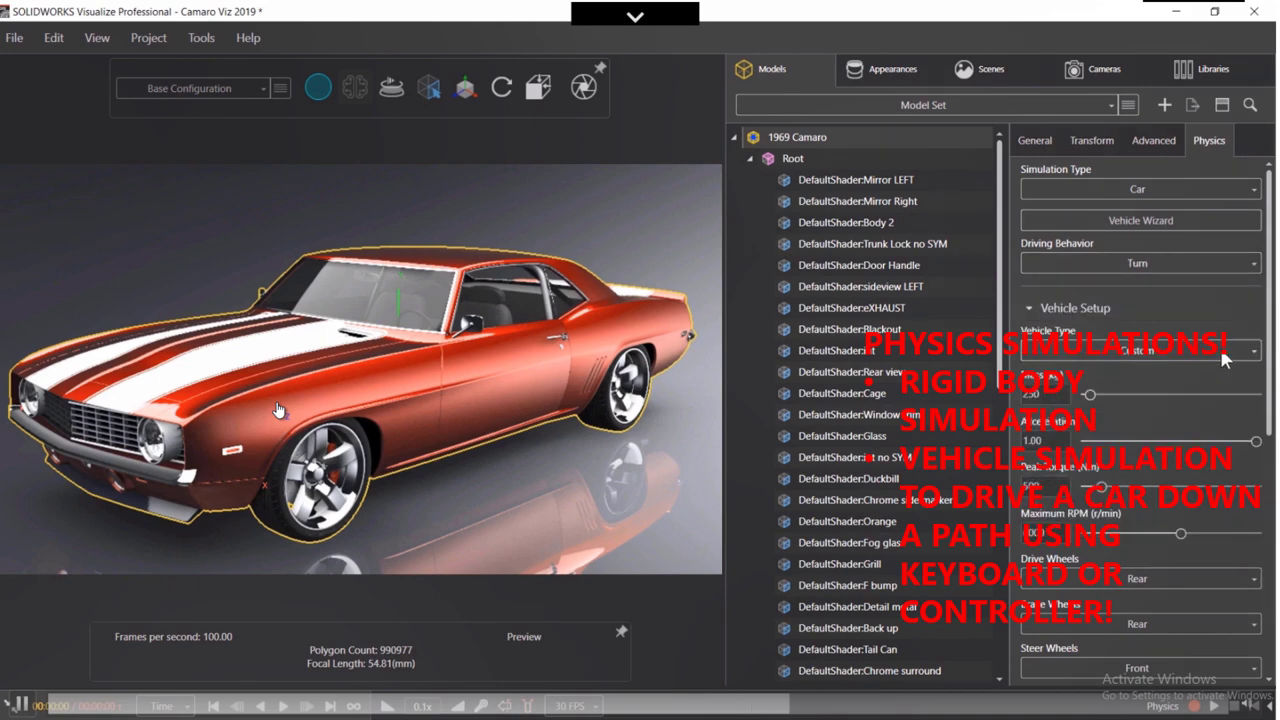
{"action": "left_click_drag", "start_coordinate": [1268, 282], "coordinate": [1275, 528]}
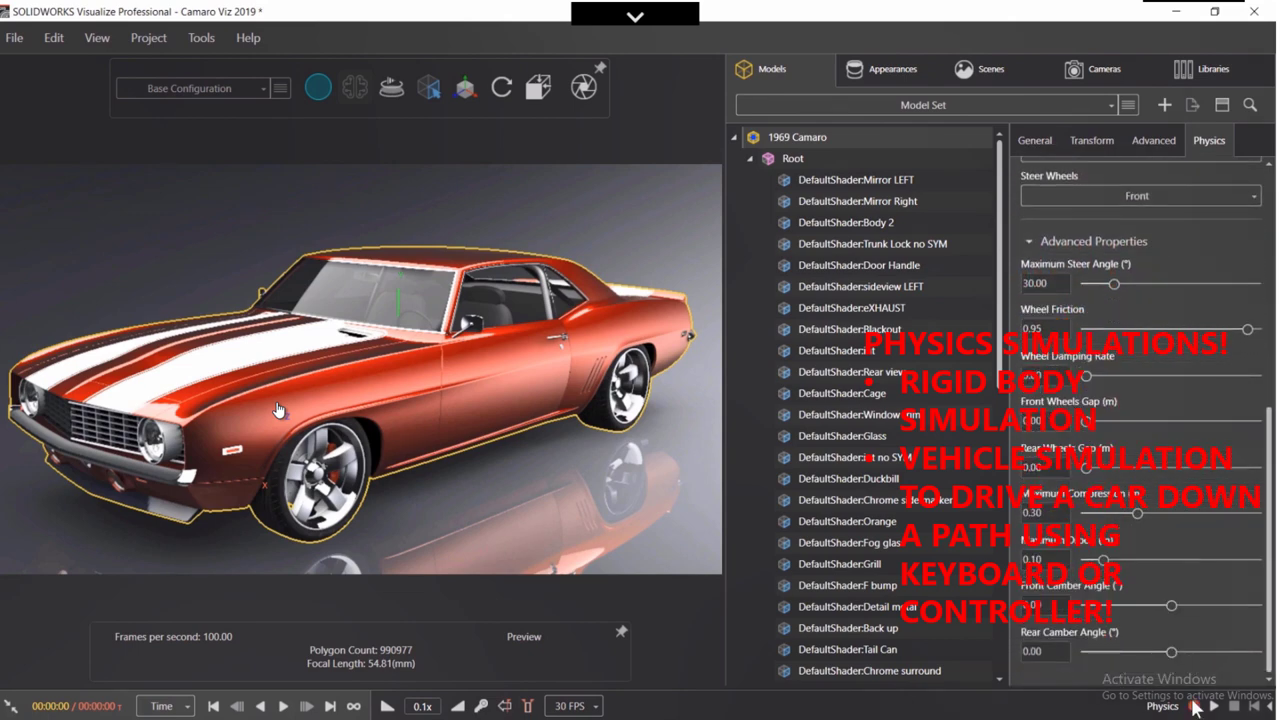
{"action": "key", "text": "Up"}
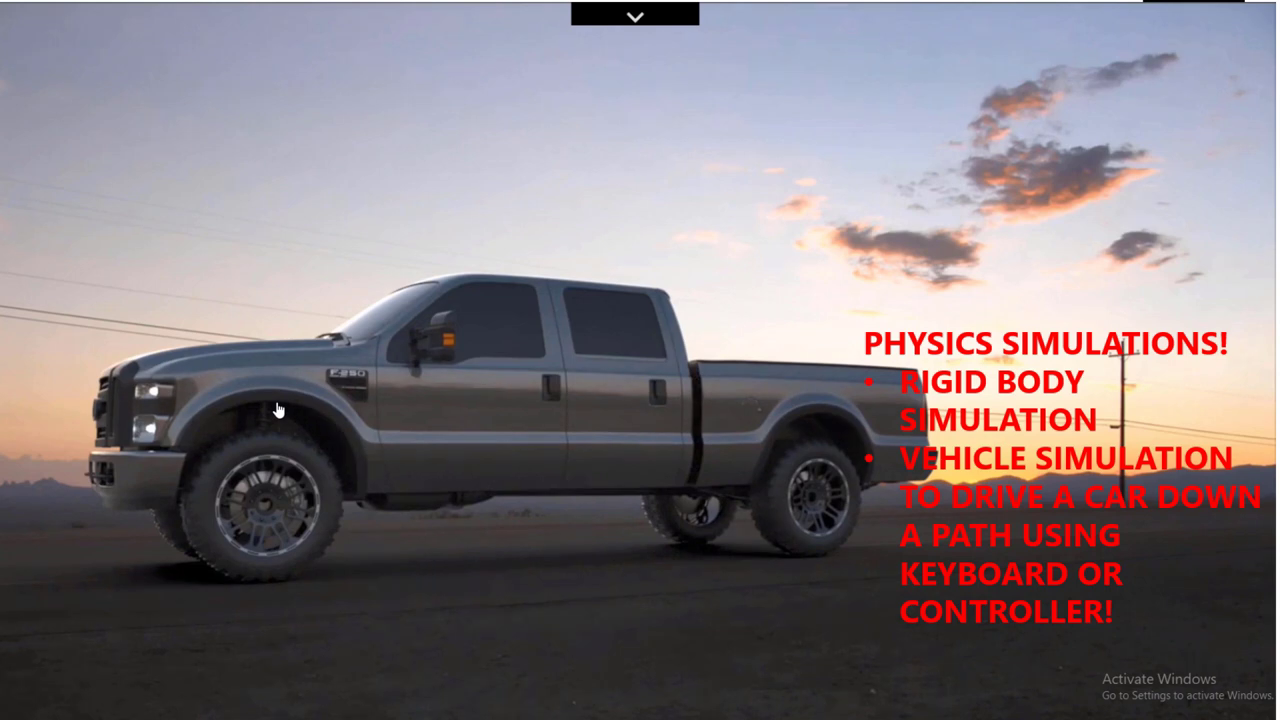
Advance the slideshow to the 'VISUALIZE STANDARD' feature slide
{"action": "left_click", "coordinate": [283, 404]}
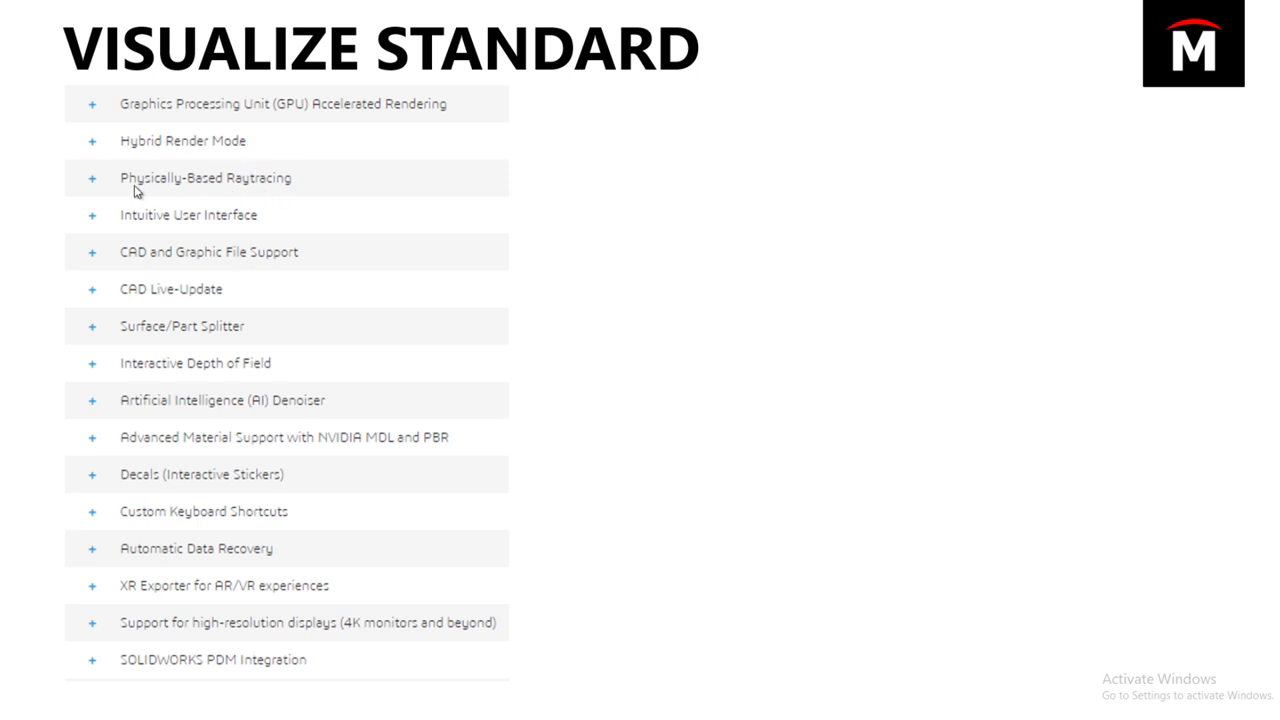
Reveal the Professional feature list, then advance to the 'VIRTUAL REALITY EXAMPLES' slide
{"action": "left_click", "coordinate": [58, 182]}
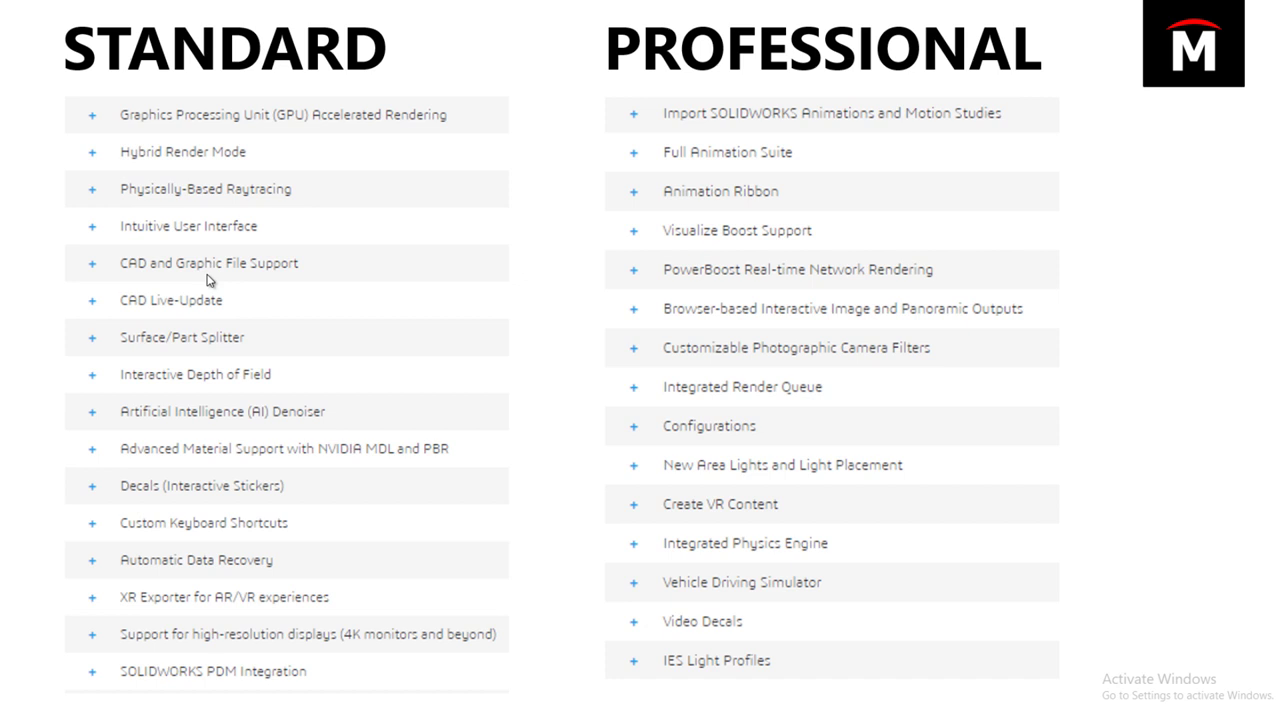
{"action": "left_click", "coordinate": [208, 280]}
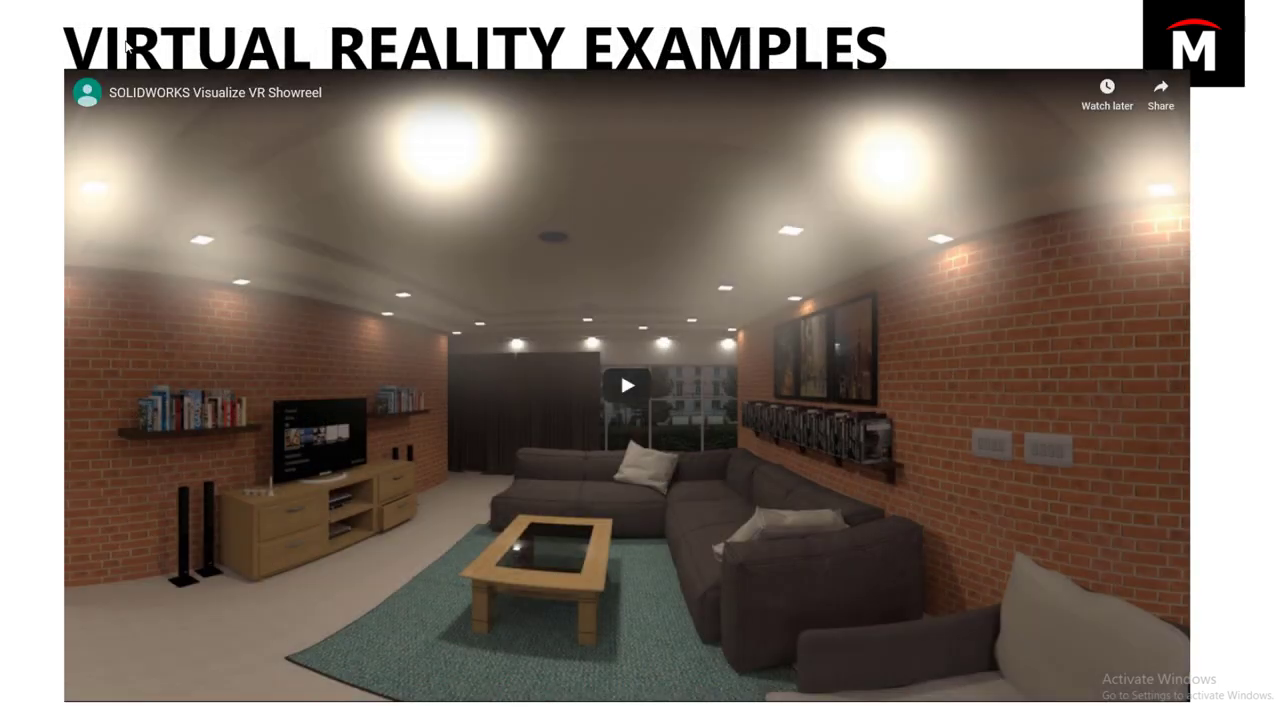
Play the VR showreel, look around the 360° room, skip ahead to the race-car scene, then pause
{"action": "left_click", "coordinate": [631, 384]}
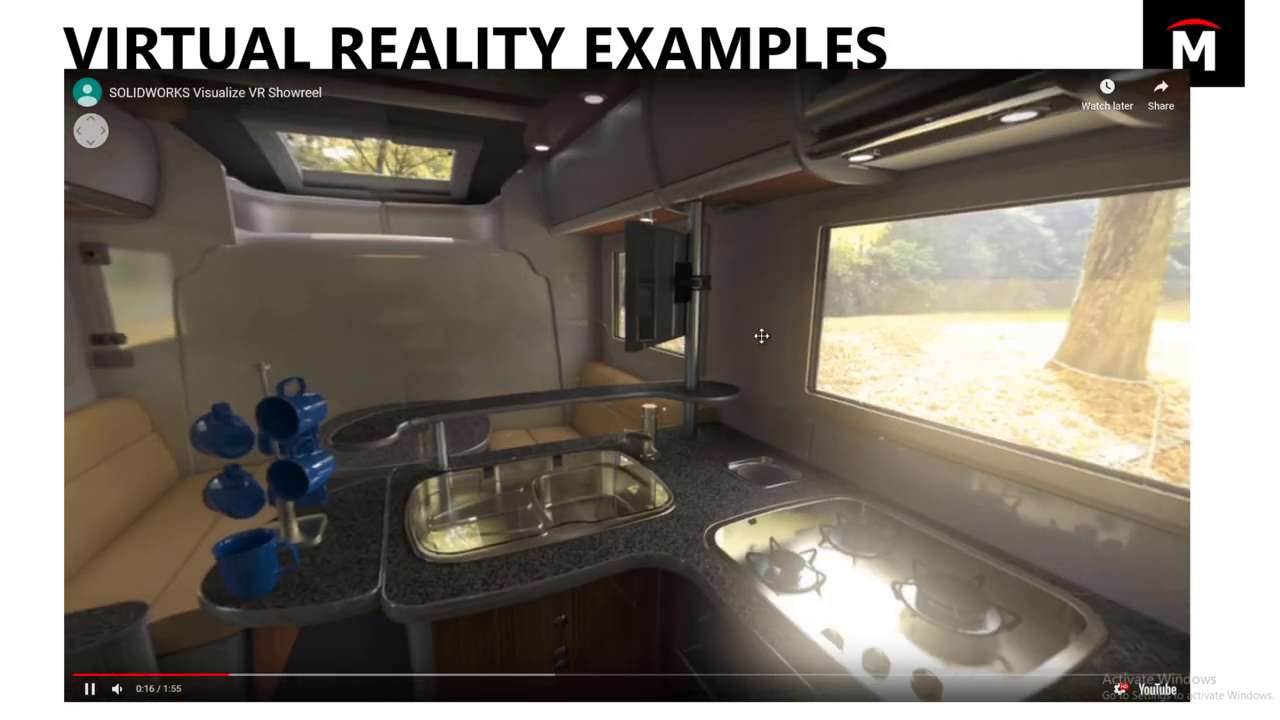
{"action": "left_click_drag", "start_coordinate": [761, 336], "coordinate": [784, 353]}
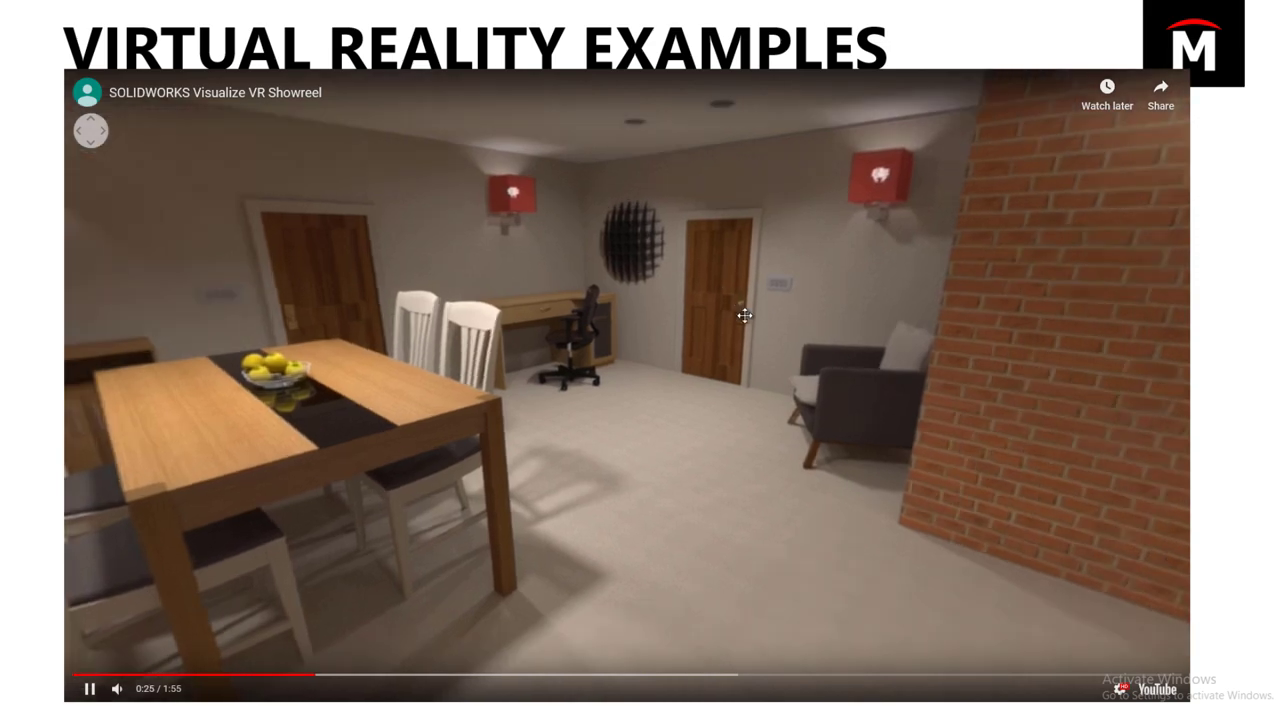
{"action": "left_click_drag", "start_coordinate": [743, 309], "coordinate": [398, 352]}
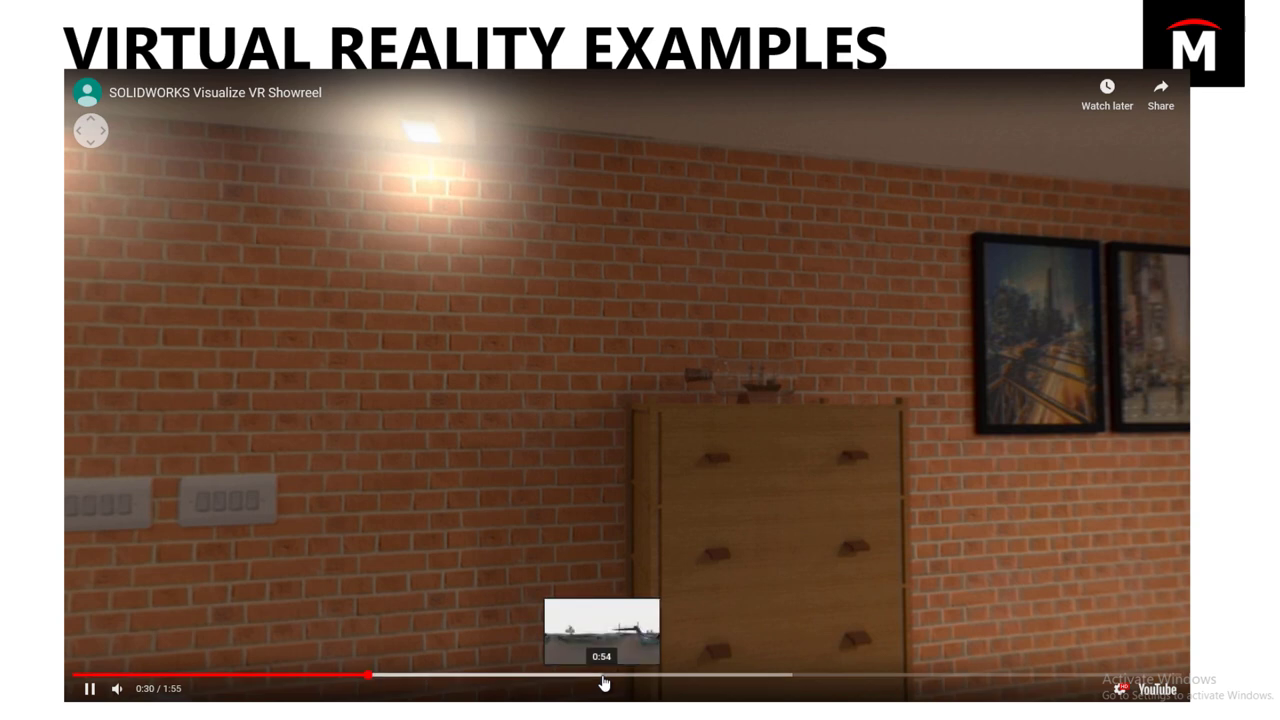
{"action": "left_click", "coordinate": [604, 678]}
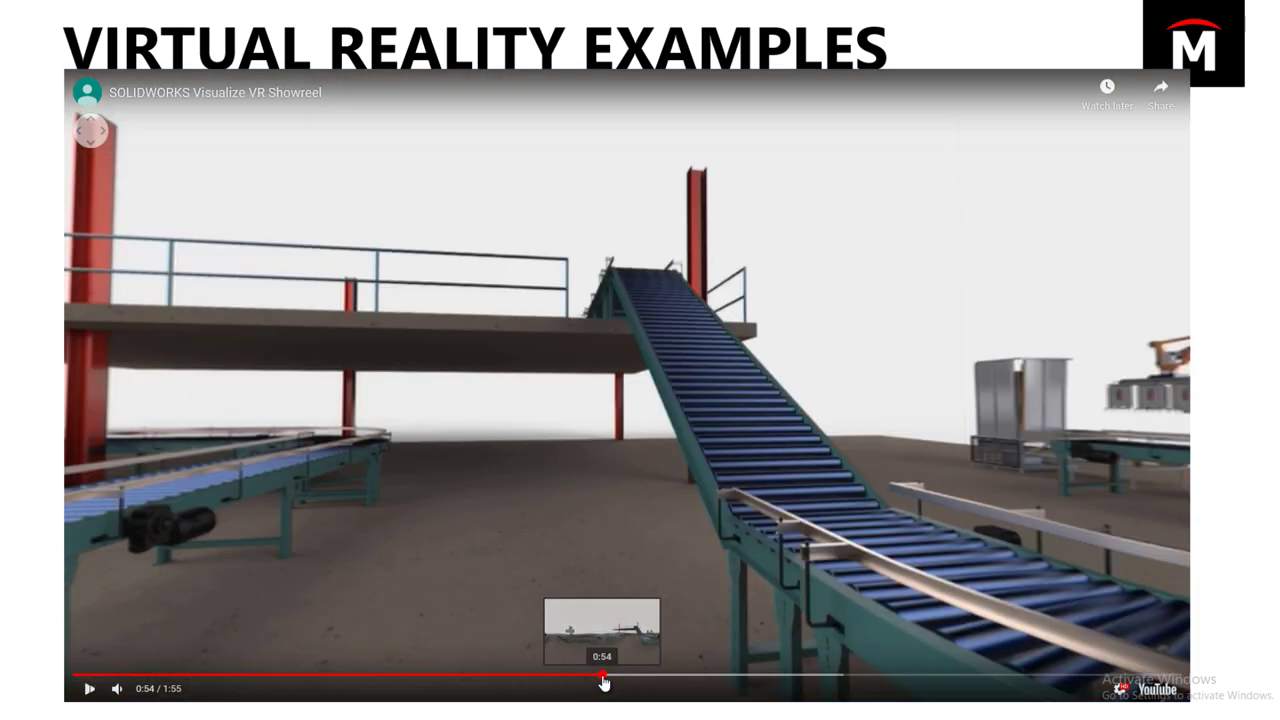
{"action": "left_click", "coordinate": [714, 679]}
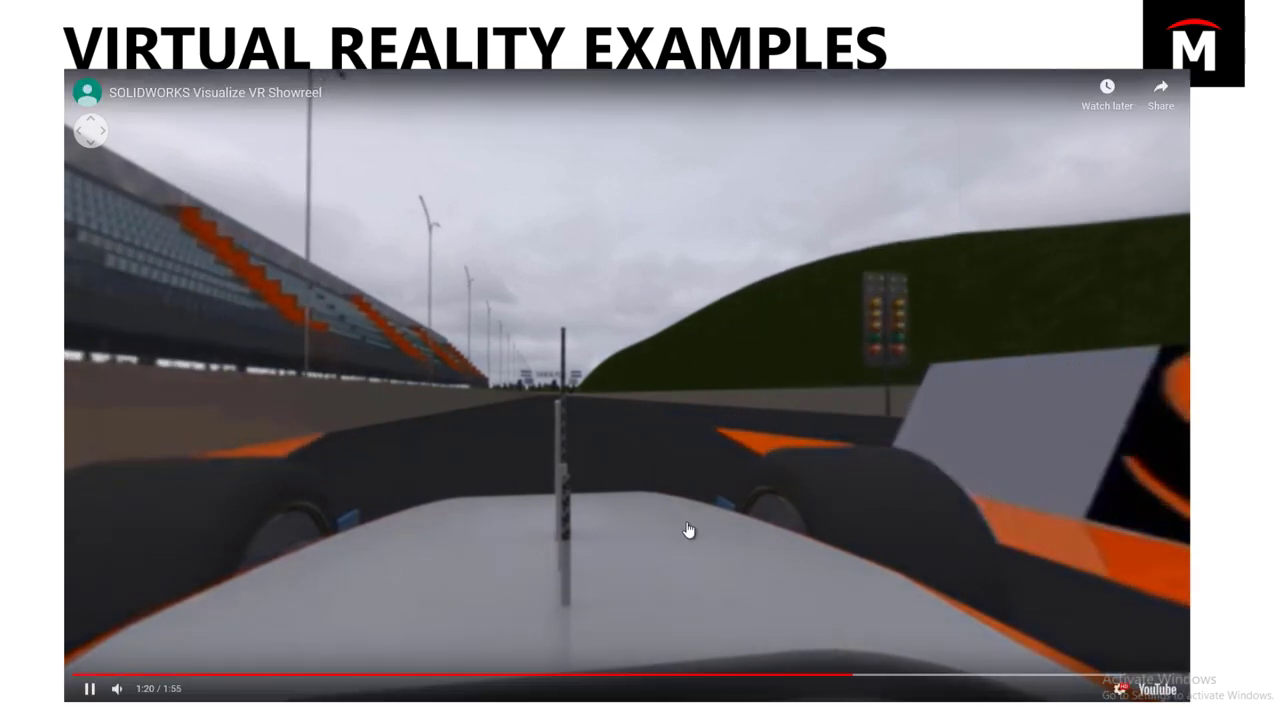
{"action": "left_click", "coordinate": [687, 521]}
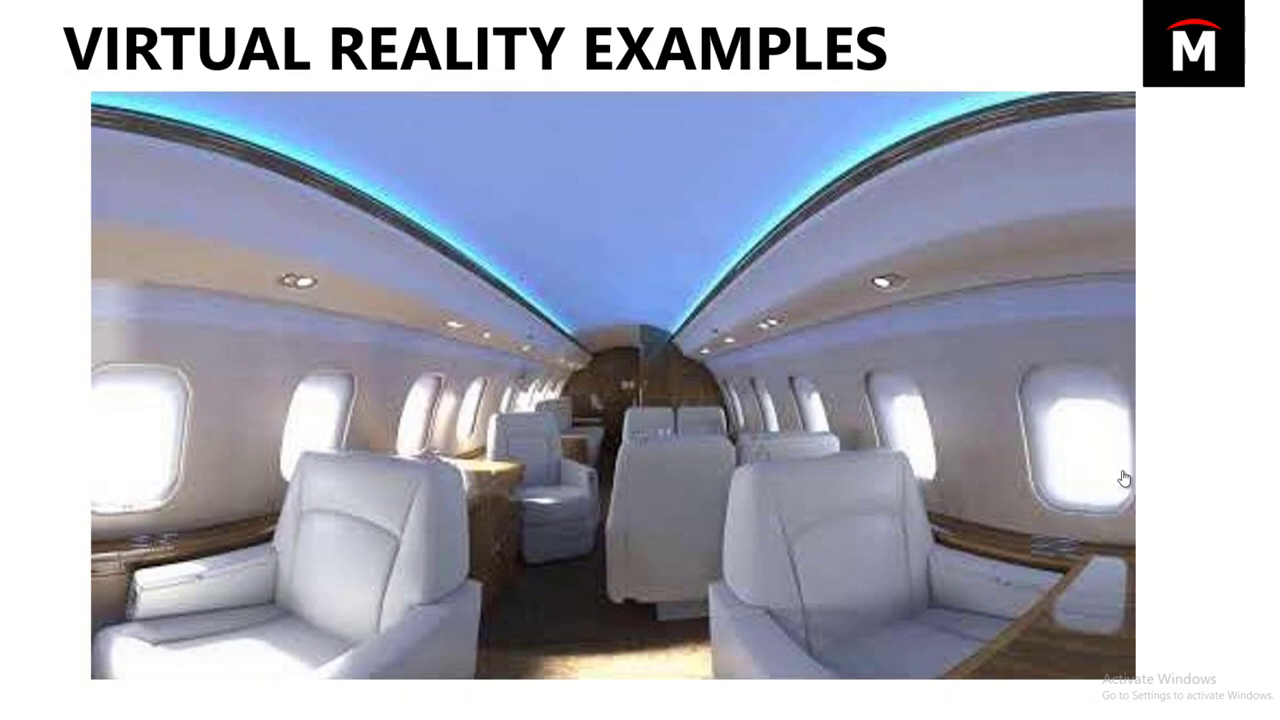
Play the 360° jet cabin video and pan toward the right windows, then down the aisle
{"action": "left_click", "coordinate": [612, 365]}
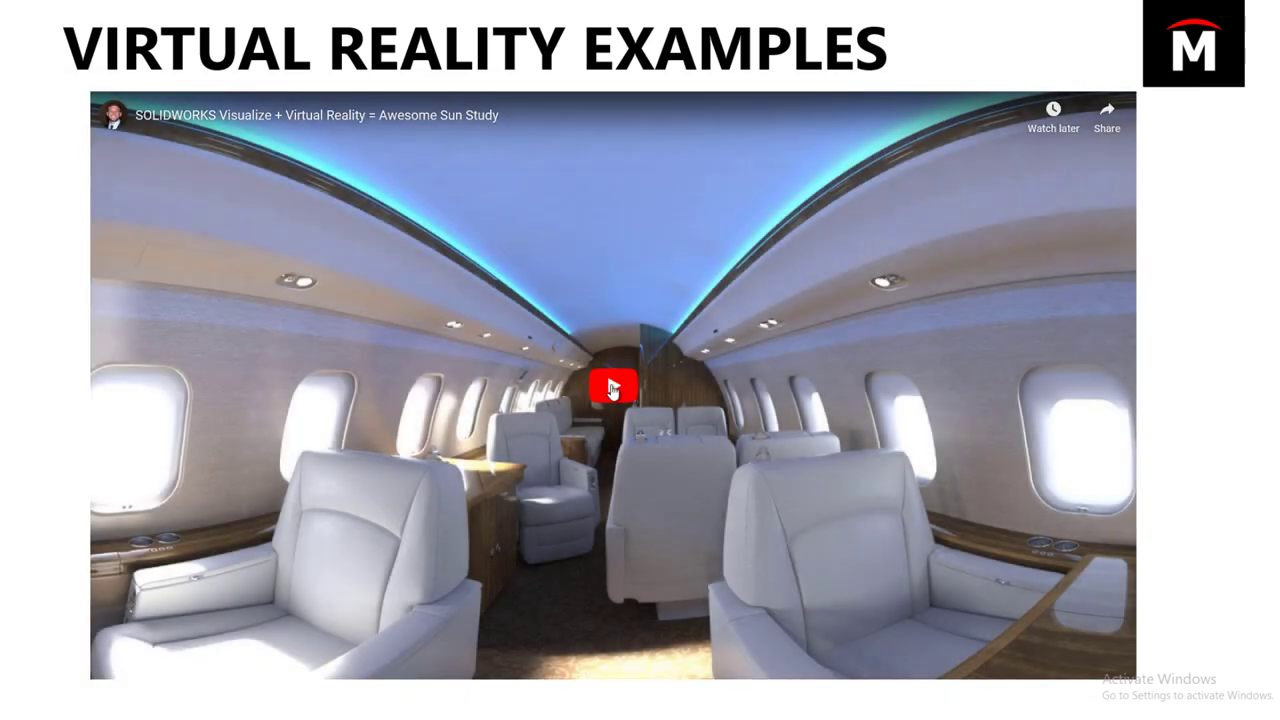
{"action": "left_click", "coordinate": [611, 386]}
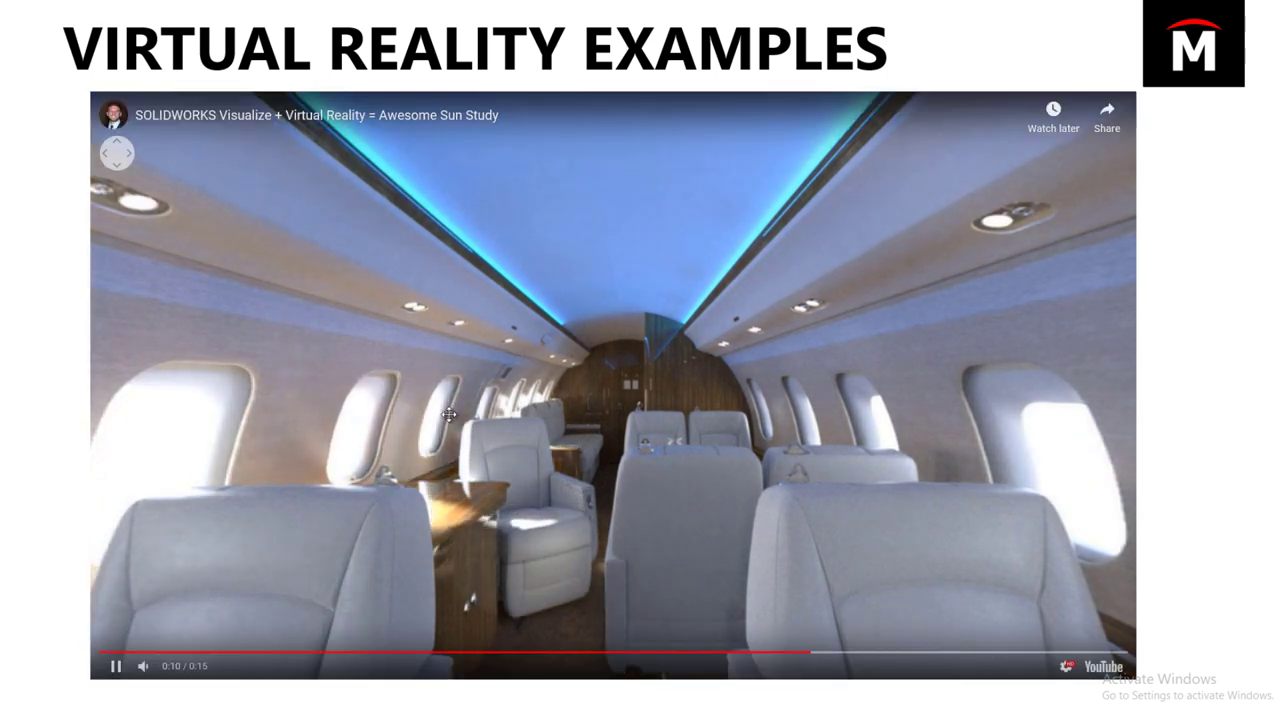
{"action": "left_click_drag", "start_coordinate": [453, 410], "coordinate": [298, 396]}
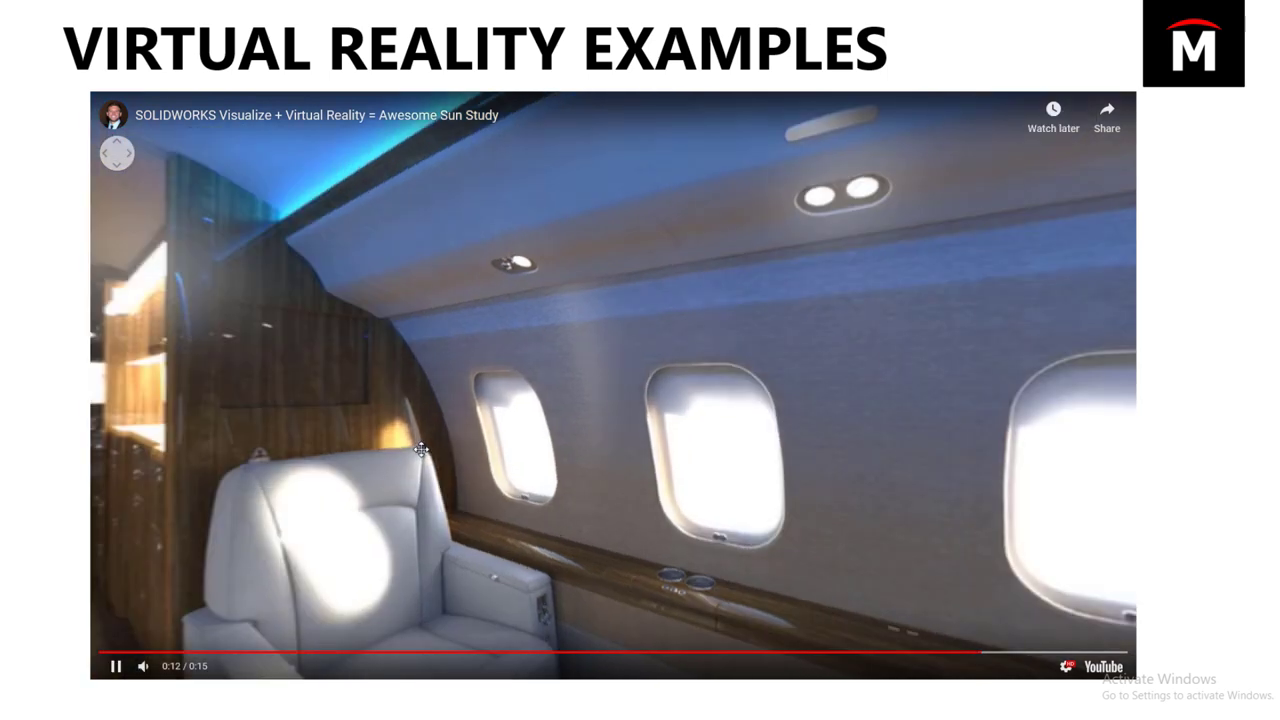
{"action": "left_click_drag", "start_coordinate": [421, 450], "coordinate": [868, 467]}
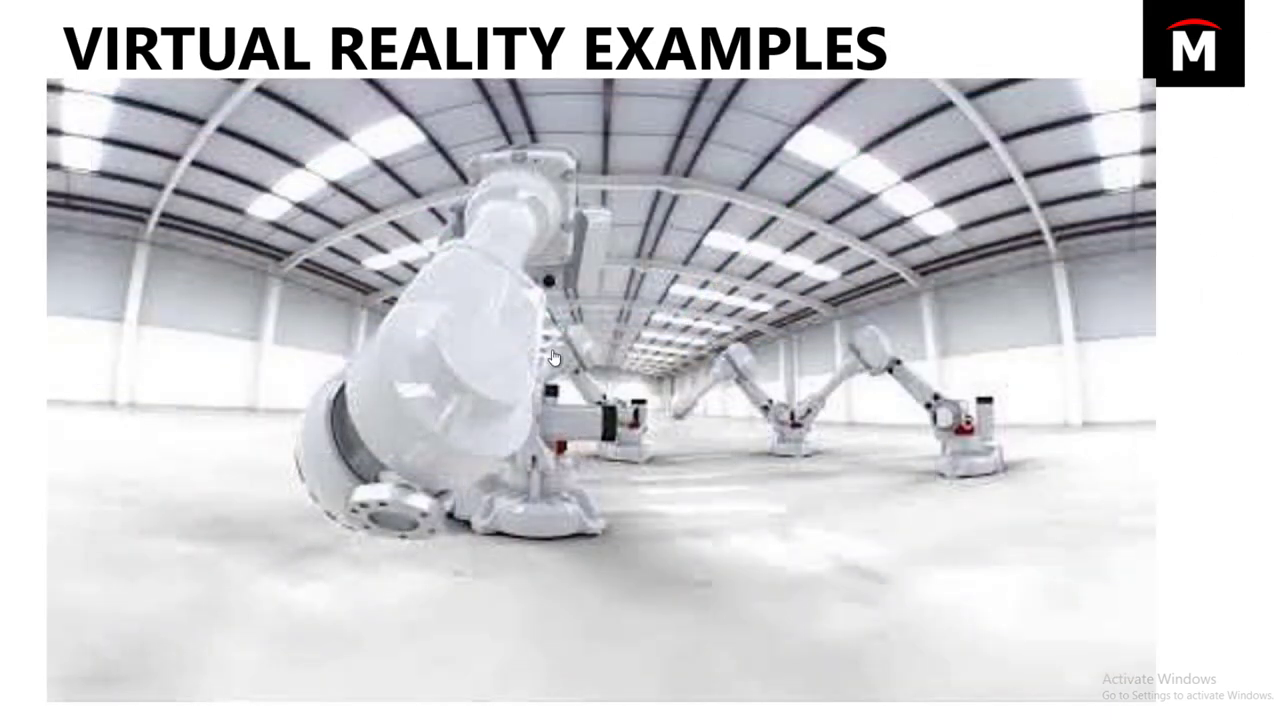
Play the robot-hall VR video, then switch back to the Espresso maker project in Visualize
{"action": "left_click", "coordinate": [552, 358]}
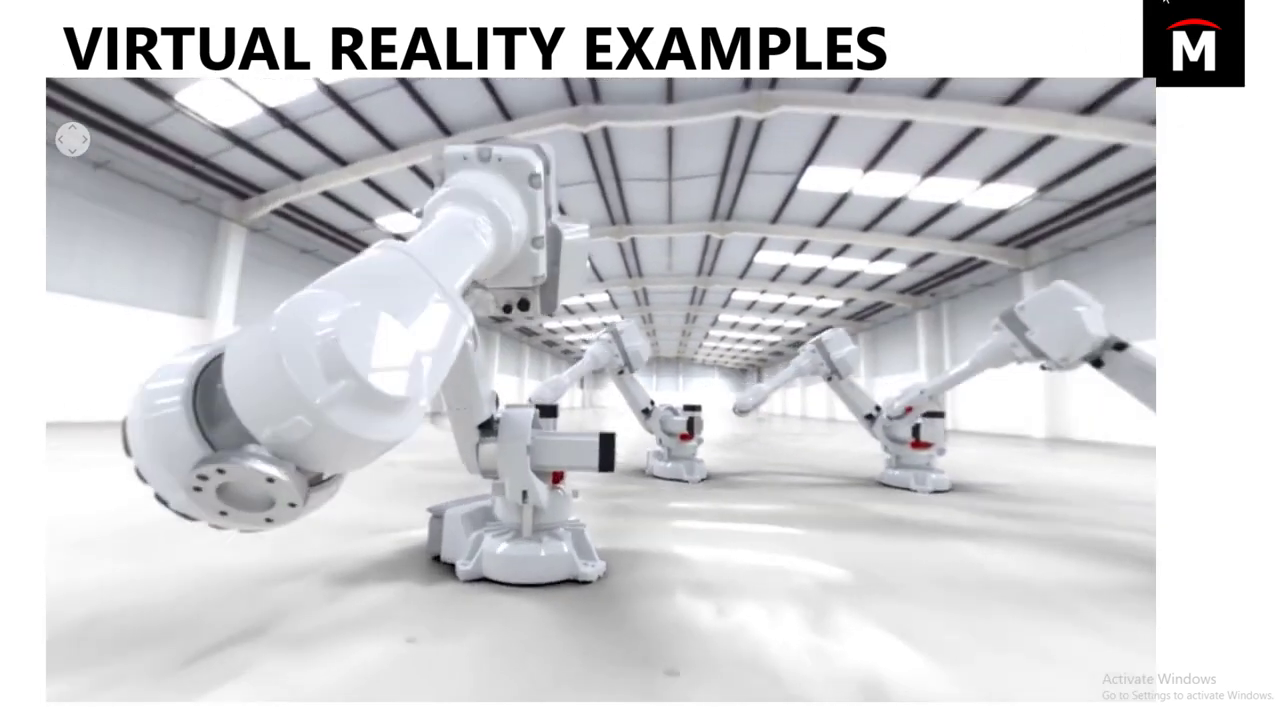
{"action": "key", "text": "alt+Tab"}
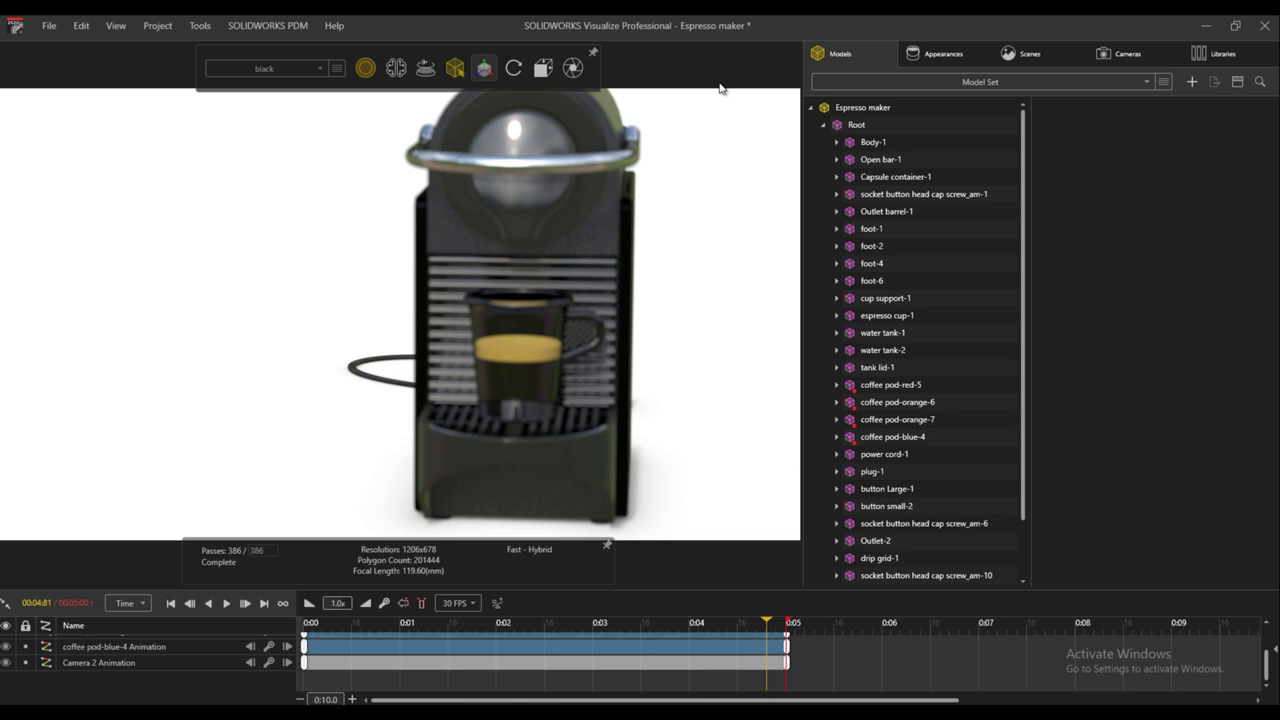
Add a light via Project > Scenes > New Light > Pick Target, viewing the espresso maker's side
{"action": "left_click", "coordinate": [165, 30]}
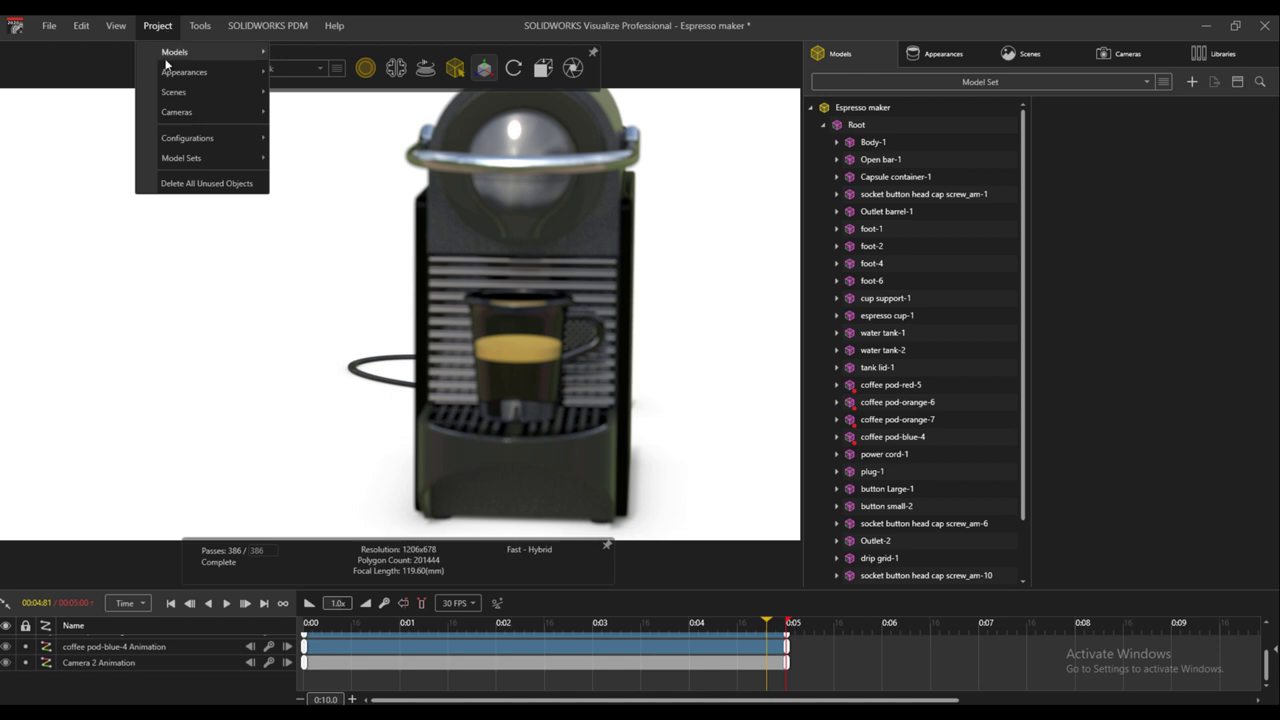
{"action": "mouse_move", "coordinate": [174, 94]}
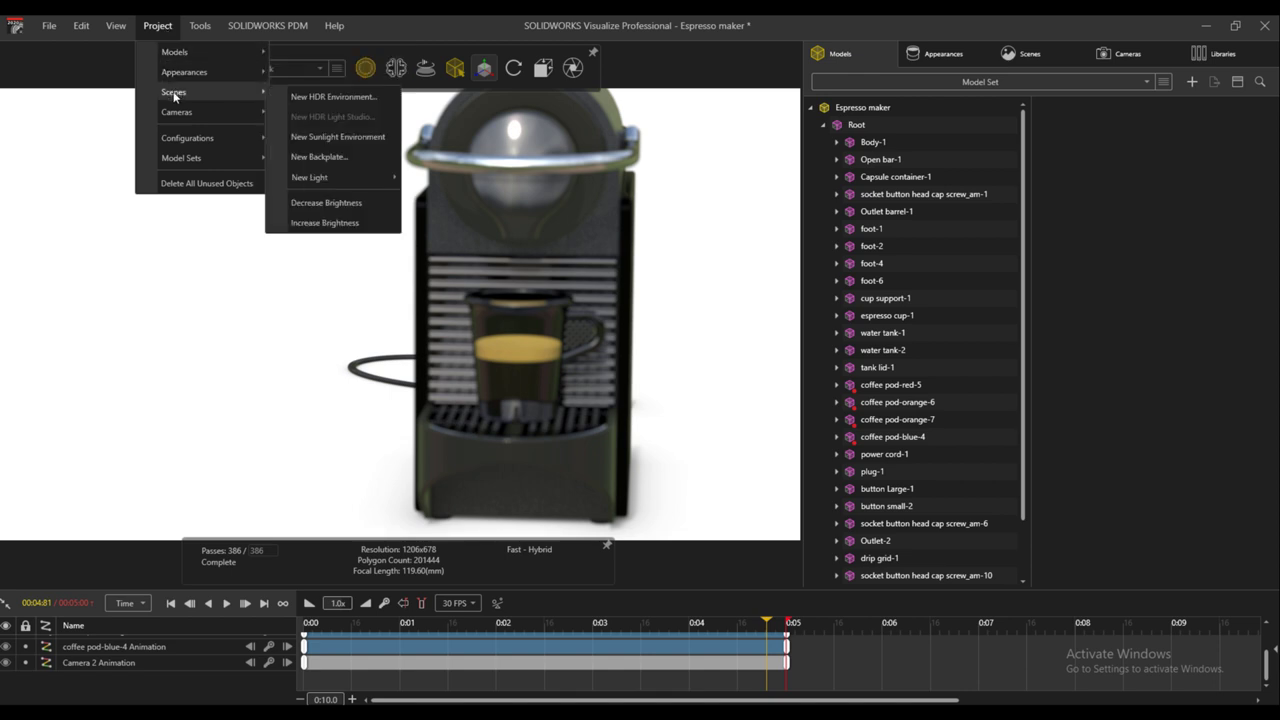
{"action": "mouse_move", "coordinate": [298, 181]}
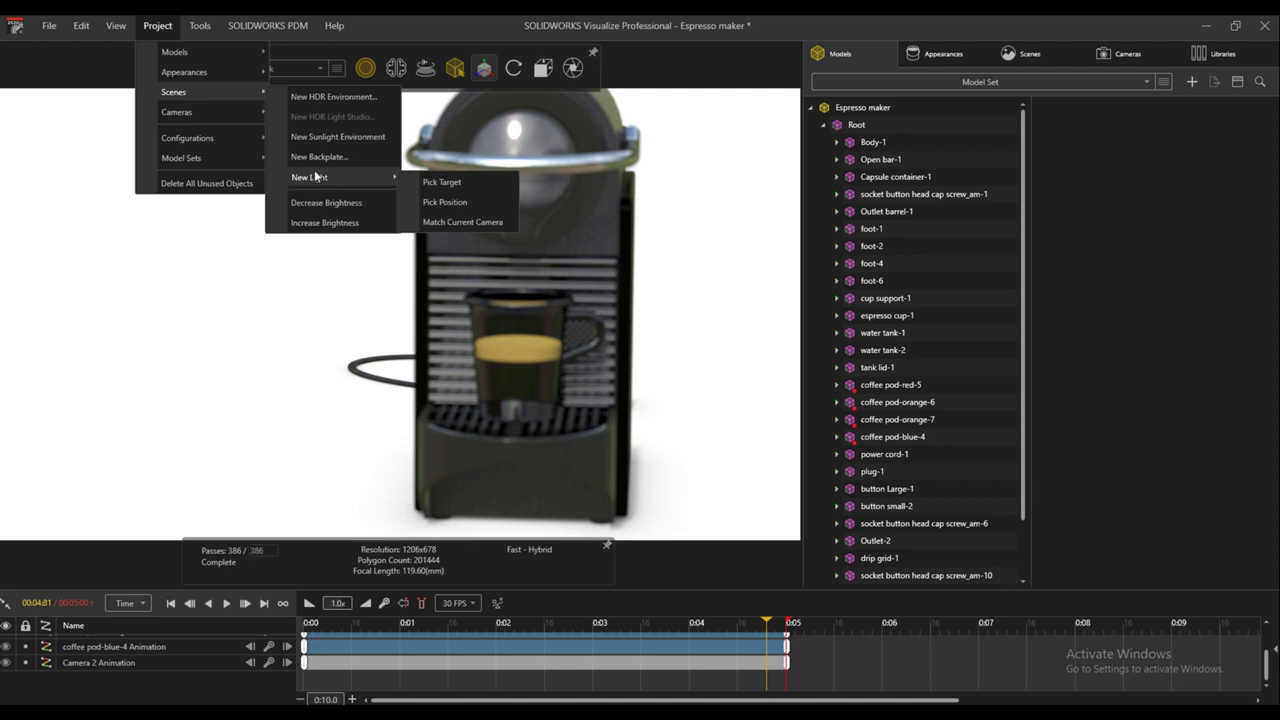
{"action": "left_click", "coordinate": [442, 182]}
{"action": "scroll", "coordinate": [600, 163], "scroll_direction": "down", "scroll_amount": 5}
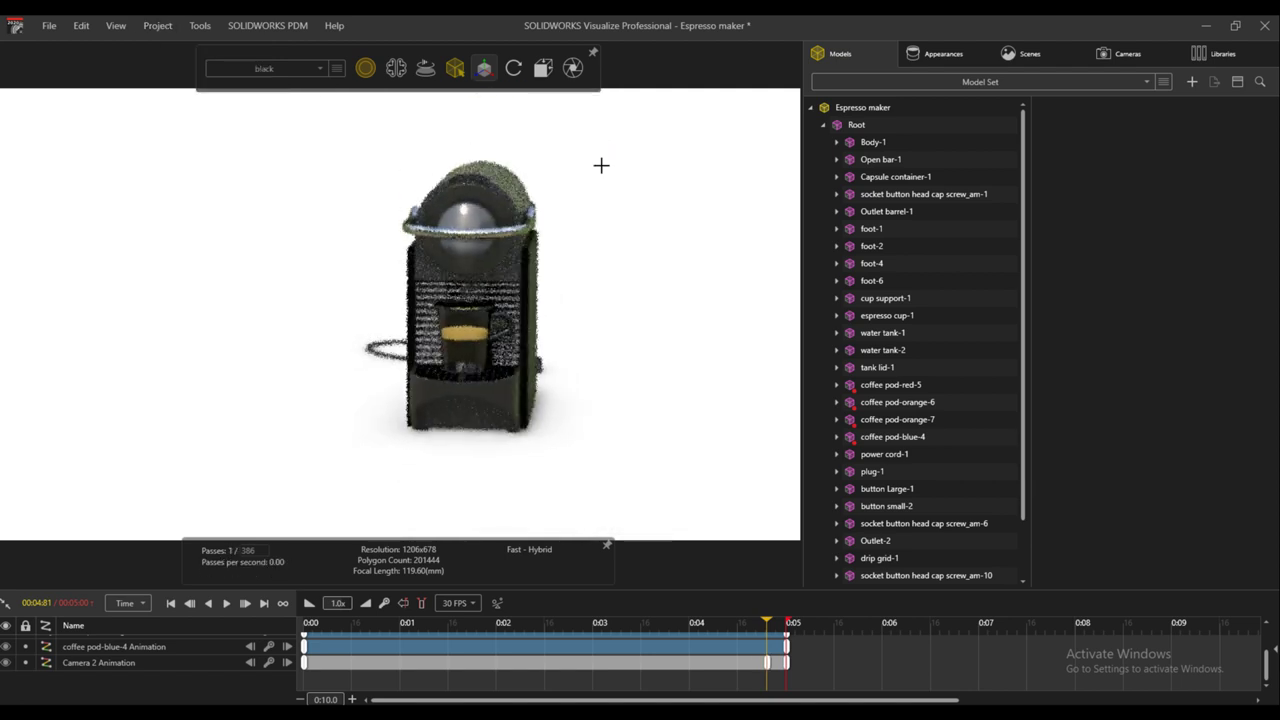
{"action": "left_click_drag", "start_coordinate": [600, 163], "coordinate": [487, 213]}
Place the new light on top of the espresso maker, switch its type to Directional, then back to Area
{"action": "left_click", "coordinate": [487, 213]}
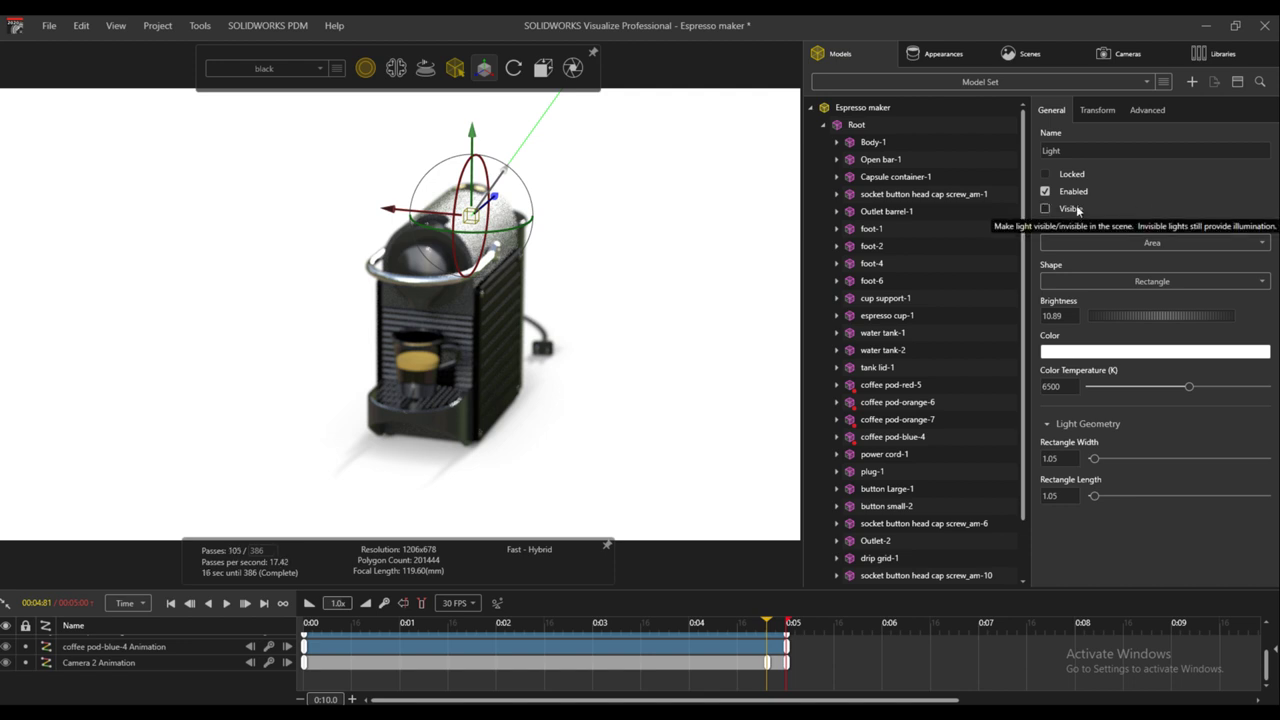
{"action": "scroll", "coordinate": [590, 210], "scroll_direction": "down", "scroll_amount": 10}
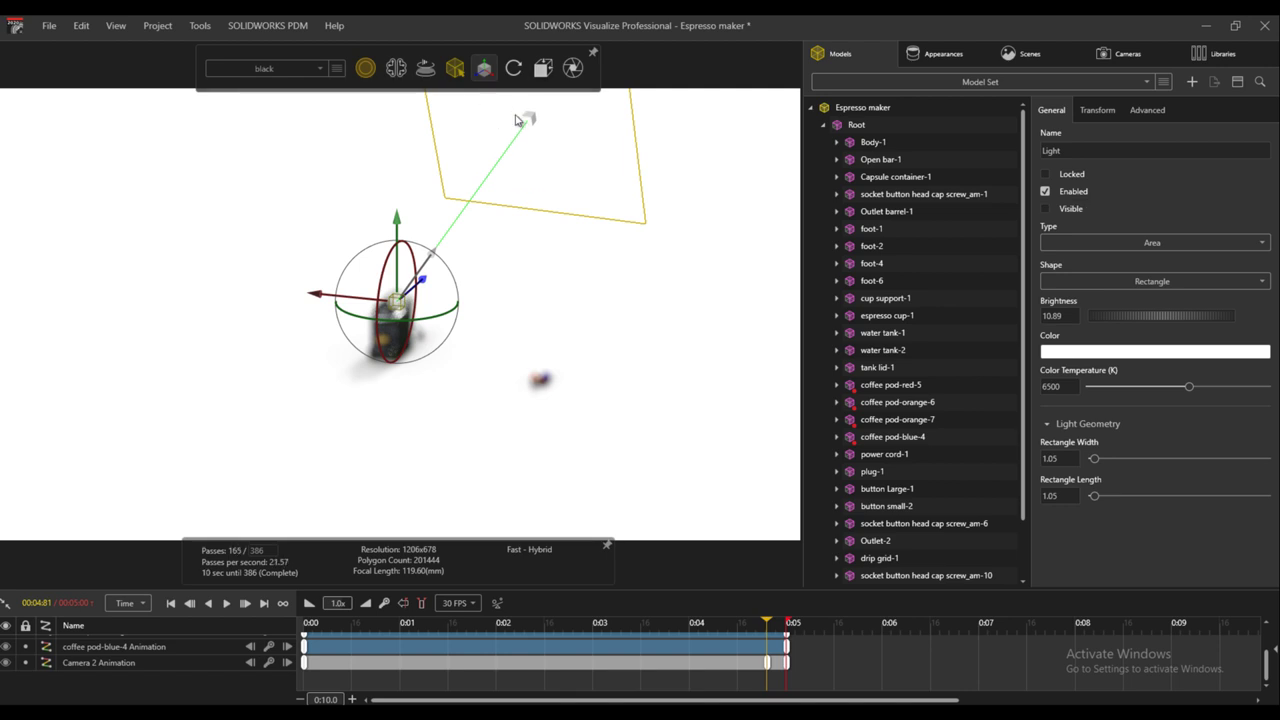
{"action": "left_click", "coordinate": [1162, 243]}
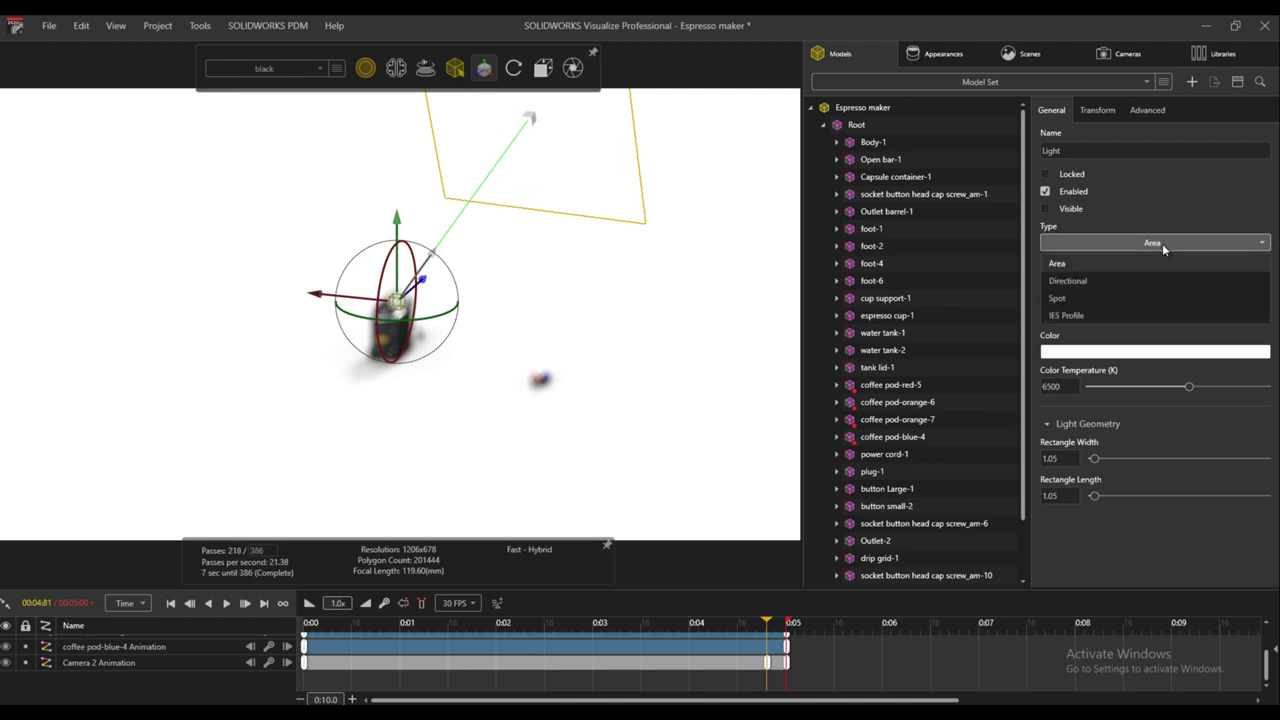
{"action": "left_click", "coordinate": [1094, 281]}
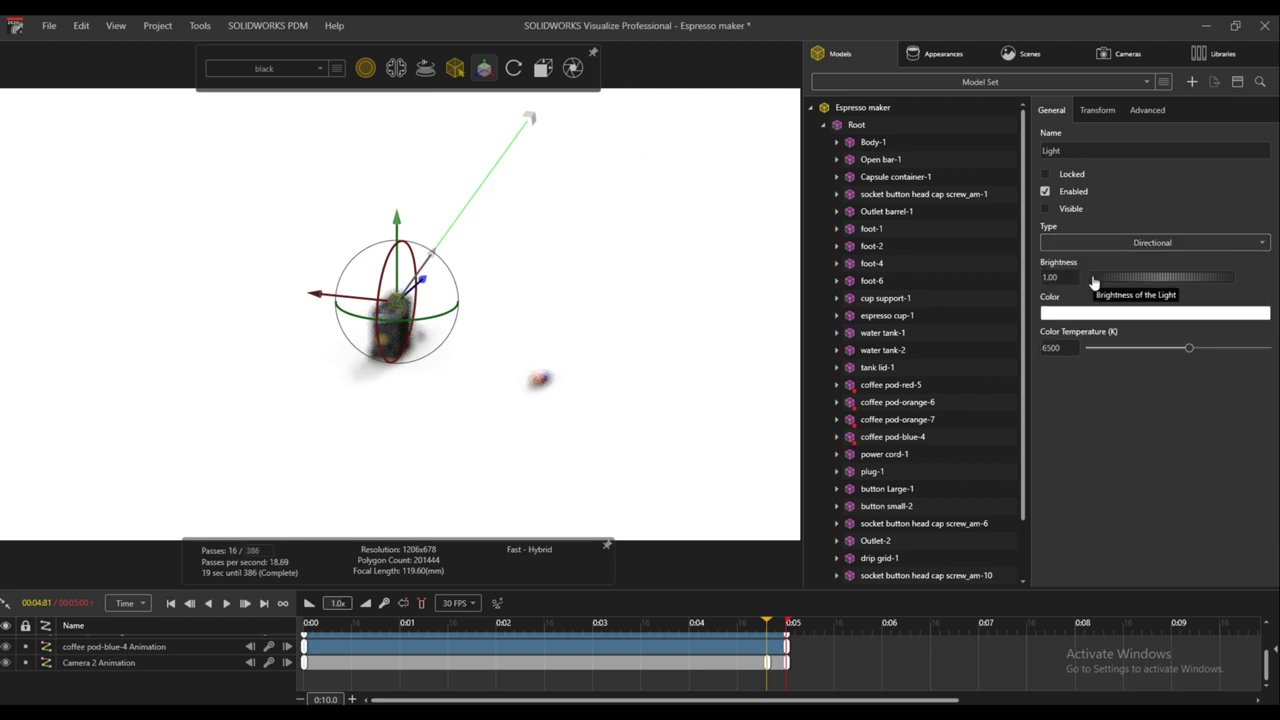
{"action": "left_click", "coordinate": [1126, 243]}
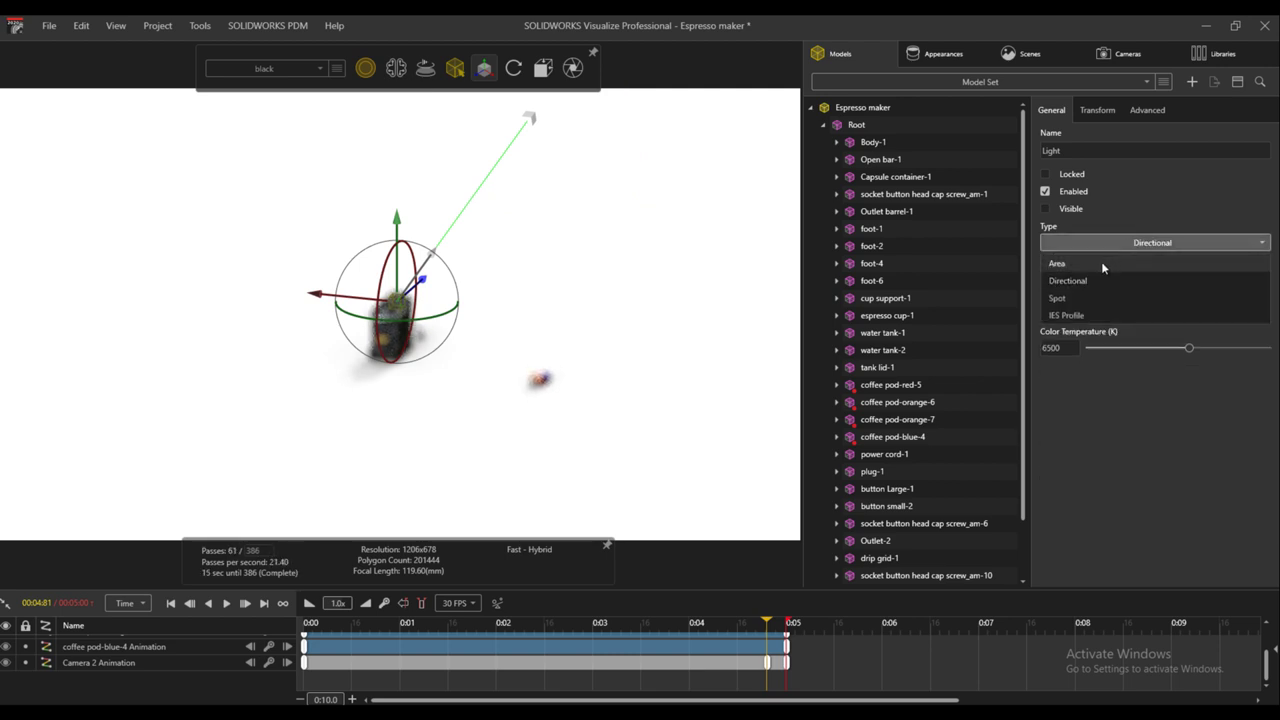
{"action": "left_click", "coordinate": [1101, 261]}
Change the new area light to a Cylinder shape with a cylinder radius of 0.01
{"action": "left_click", "coordinate": [1091, 282]}
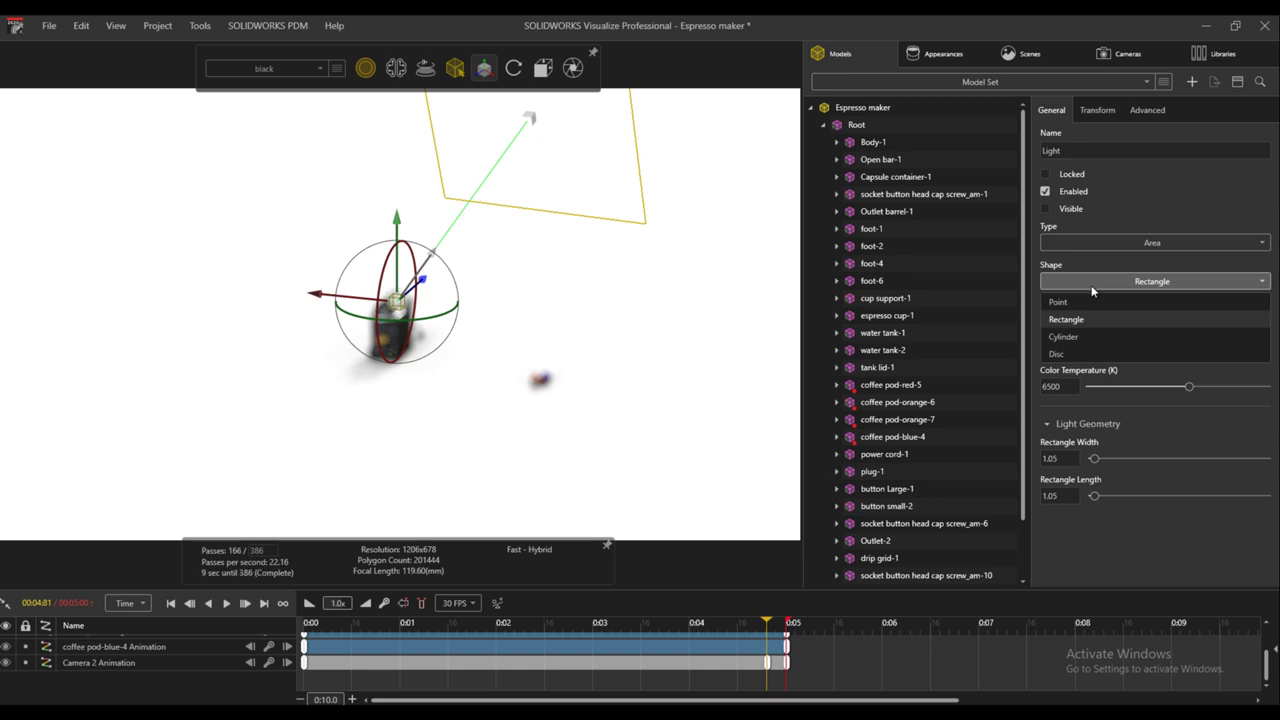
{"action": "left_click", "coordinate": [1066, 337]}
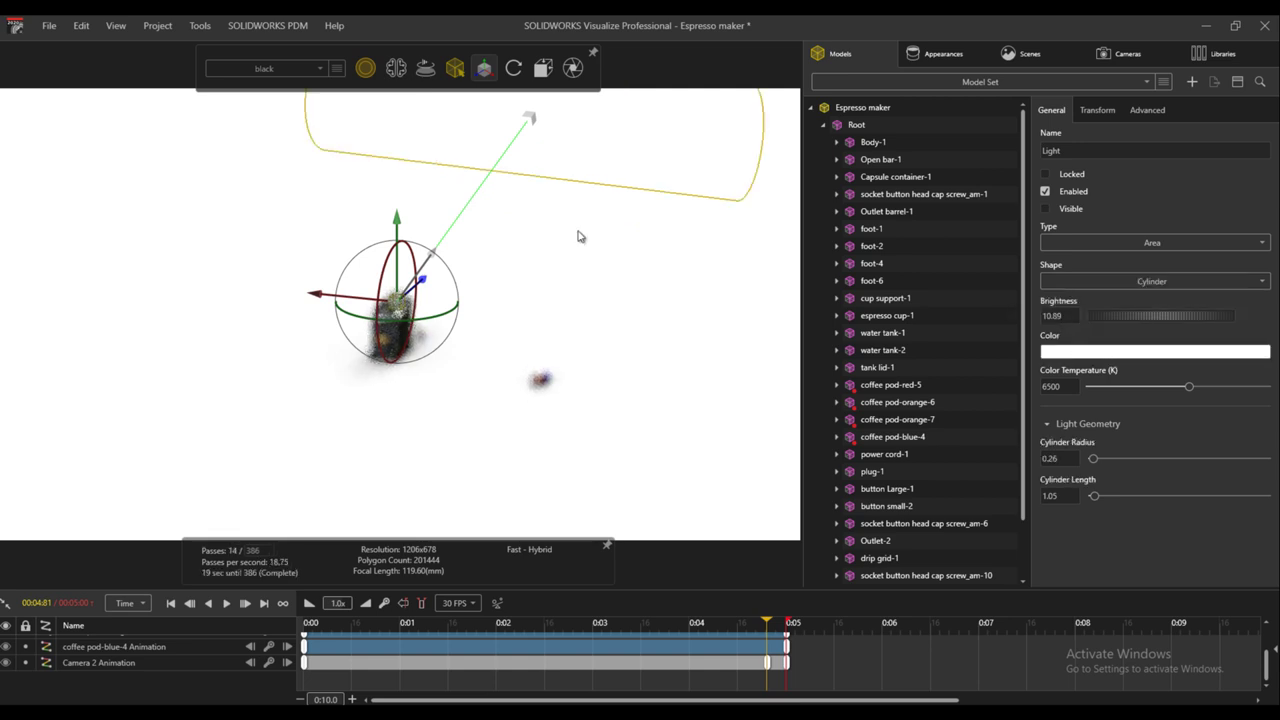
{"action": "mouse_move", "coordinate": [484, 70]}
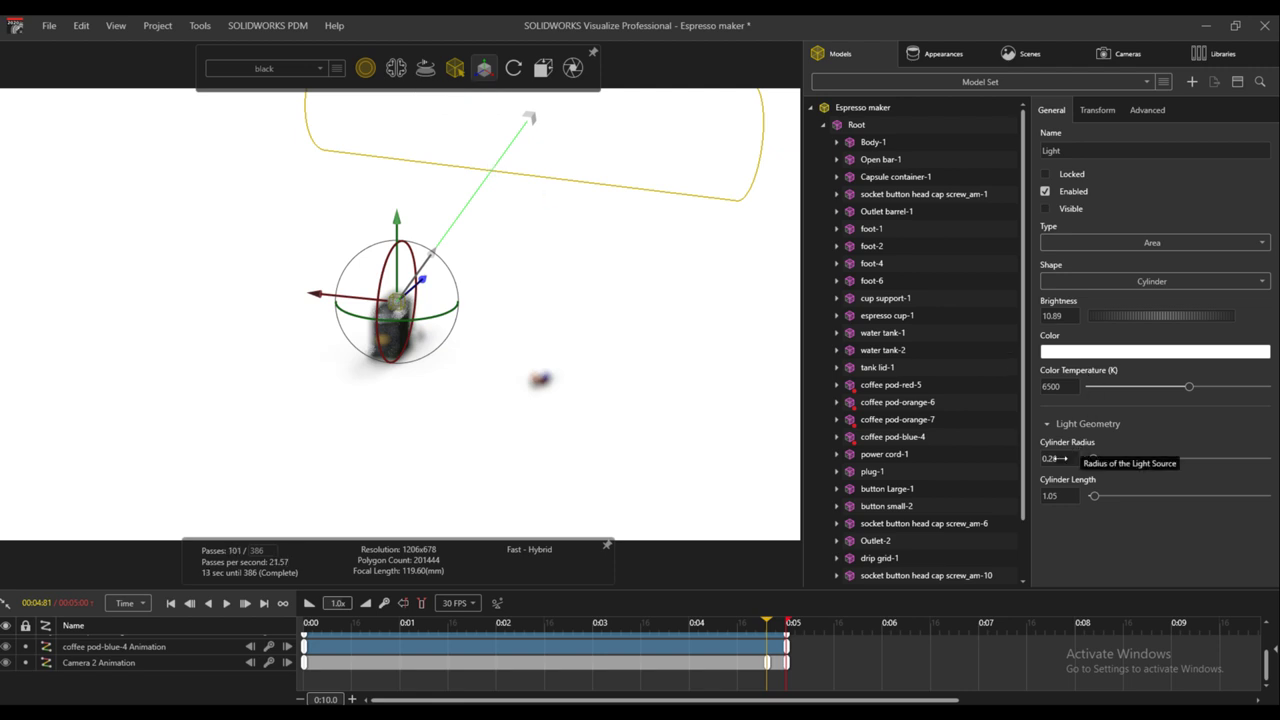
{"action": "left_click_drag", "start_coordinate": [1056, 458], "coordinate": [1060, 478]}
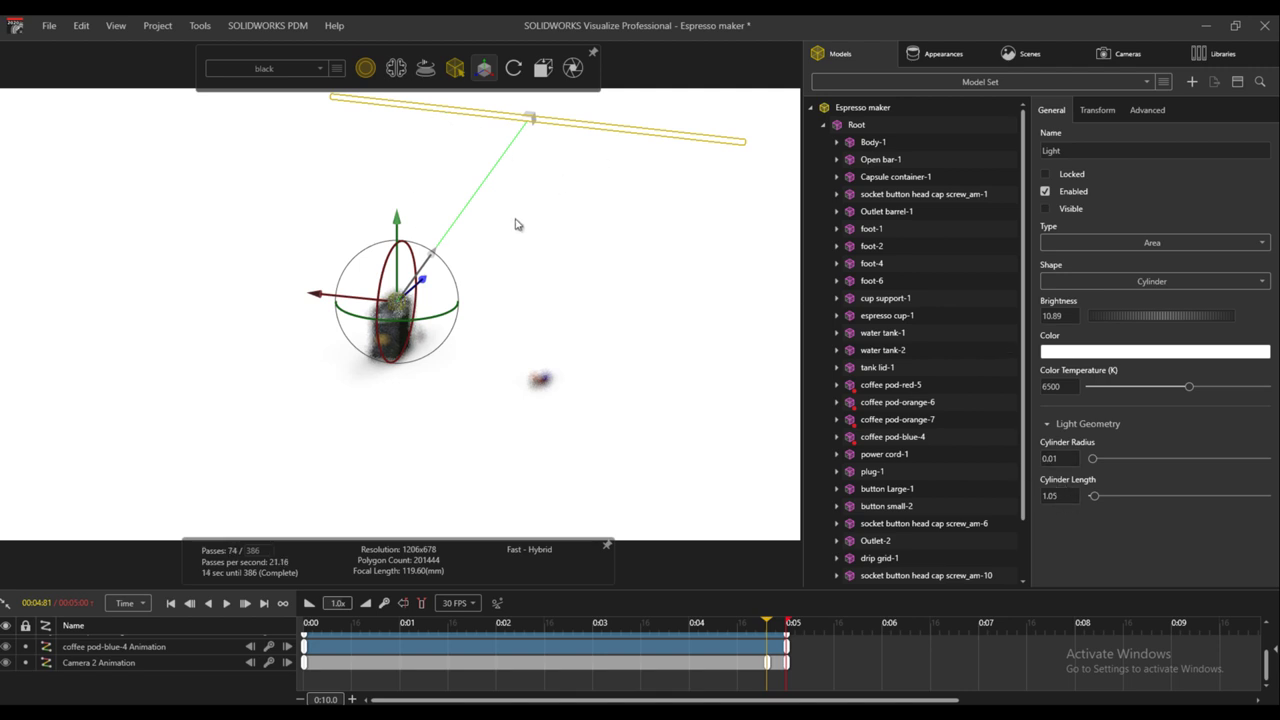
{"action": "scroll", "coordinate": [520, 225], "scroll_direction": "up", "scroll_amount": 5}
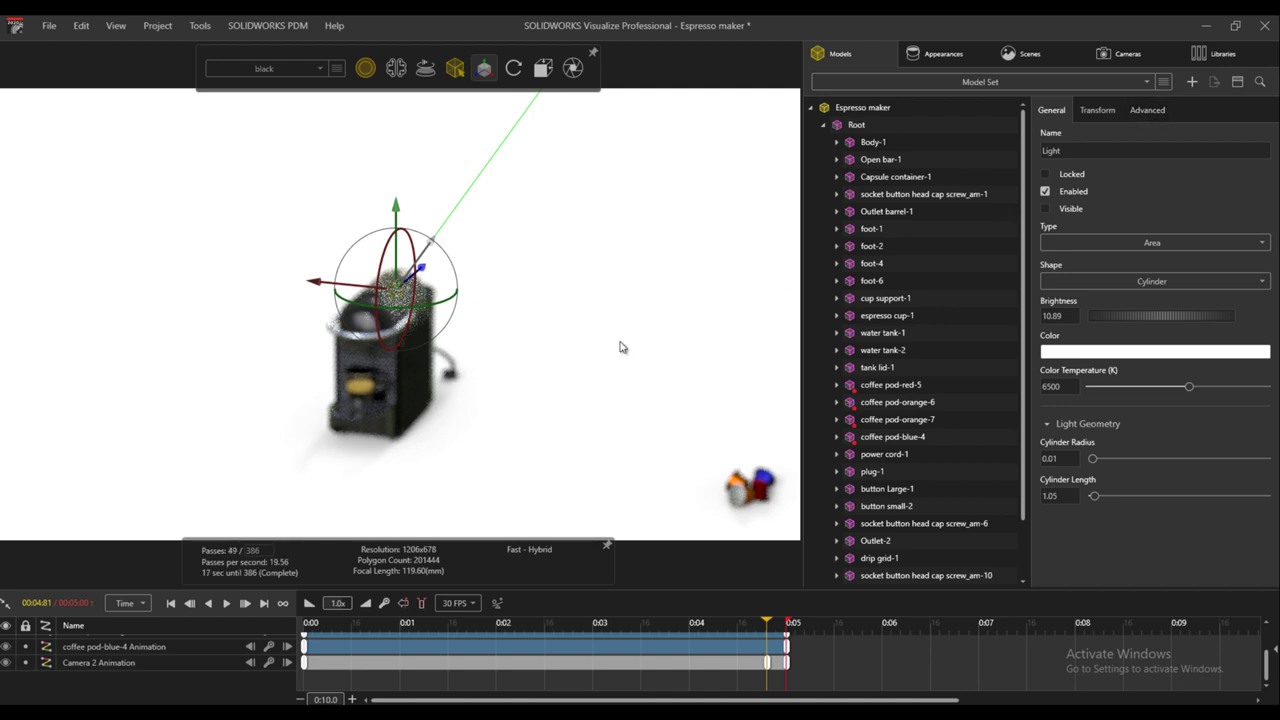
Deselect the light and close Espresso maker.svpj, discarding unsaved changes
{"action": "left_click", "coordinate": [362, 464]}
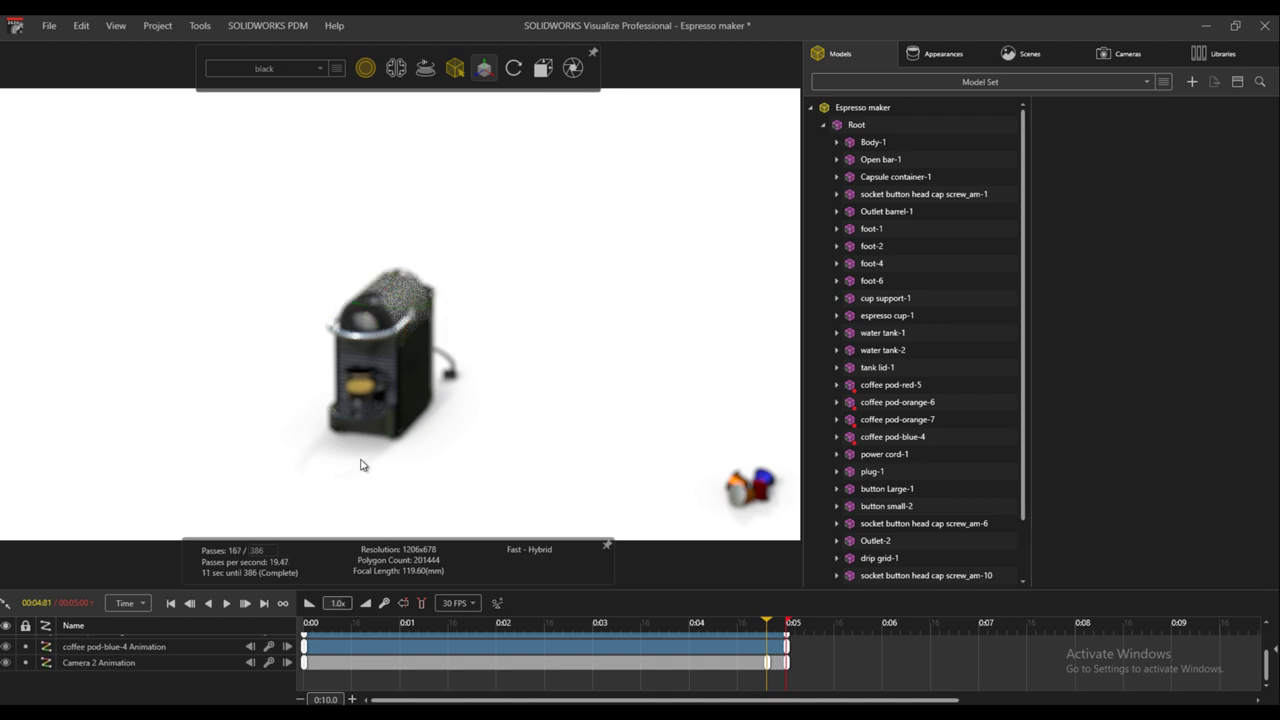
{"action": "left_click", "coordinate": [152, 27]}
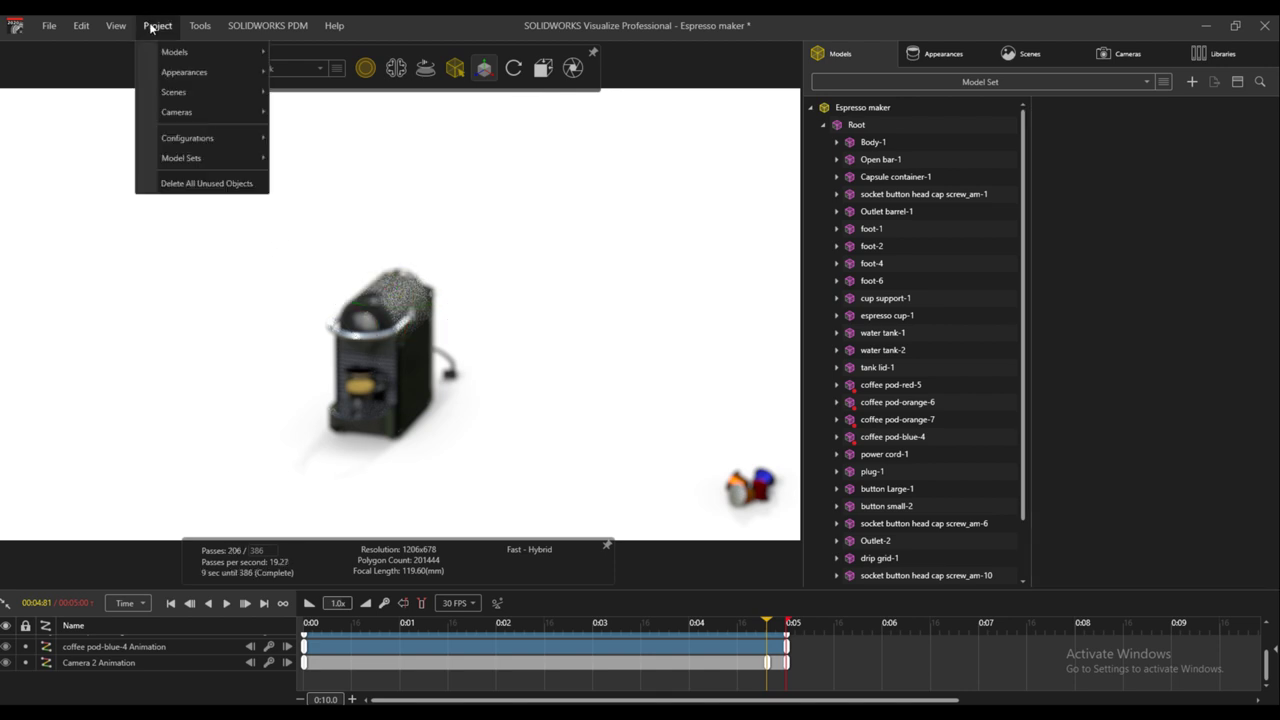
{"action": "mouse_move", "coordinate": [48, 26]}
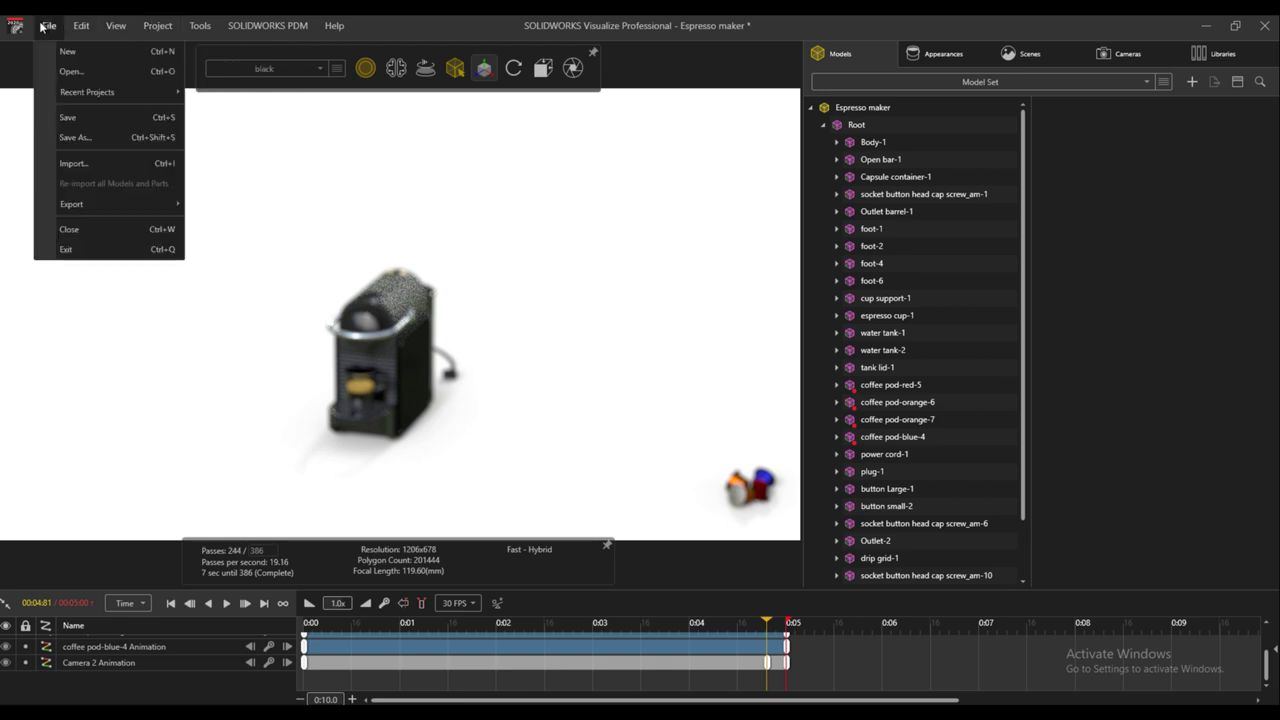
{"action": "left_click", "coordinate": [91, 231]}
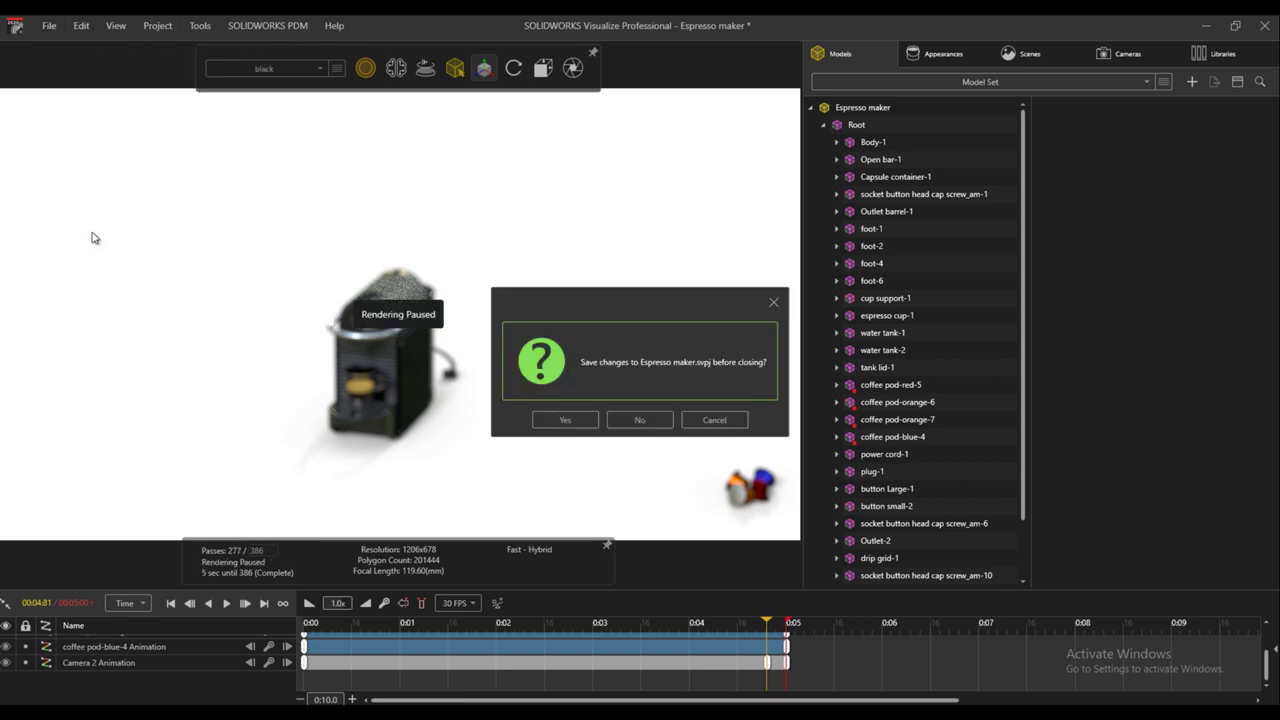
{"action": "left_click", "coordinate": [632, 420]}
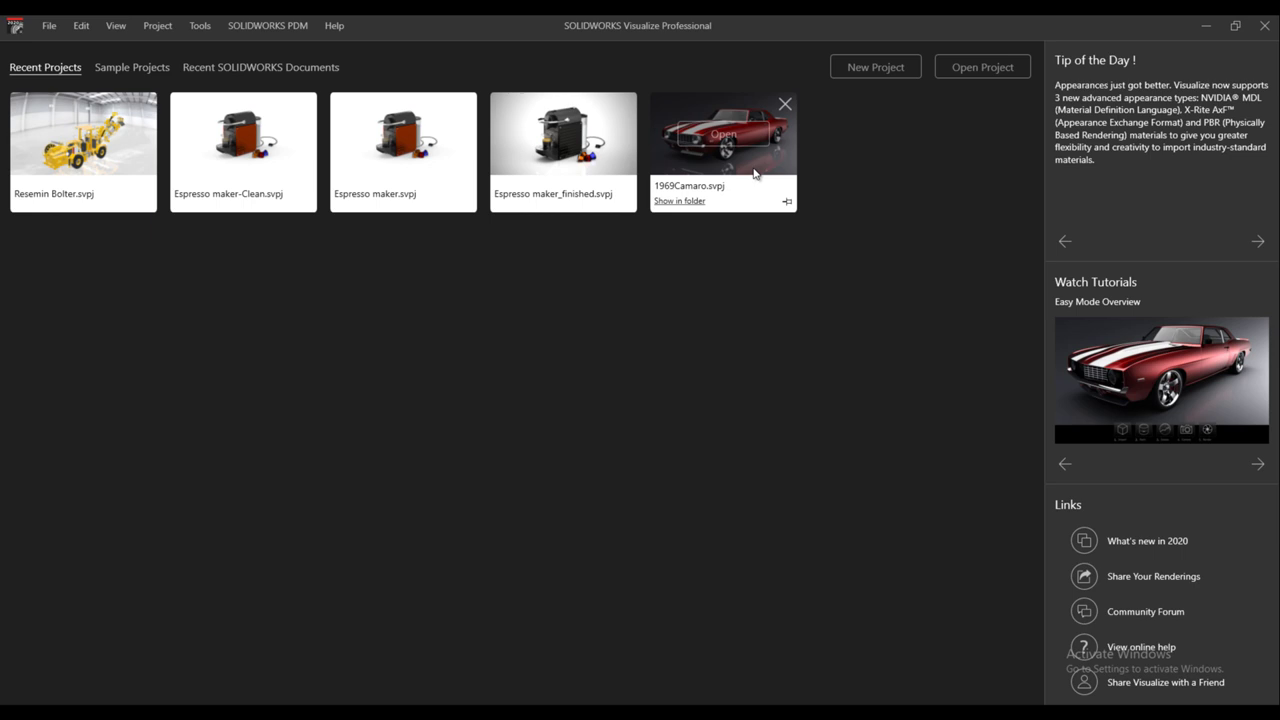
Wait for the Visualize start page with Recent Projects such as 1969Camaro.svpj
{"action": "mouse_move", "coordinate": [745, 147]}
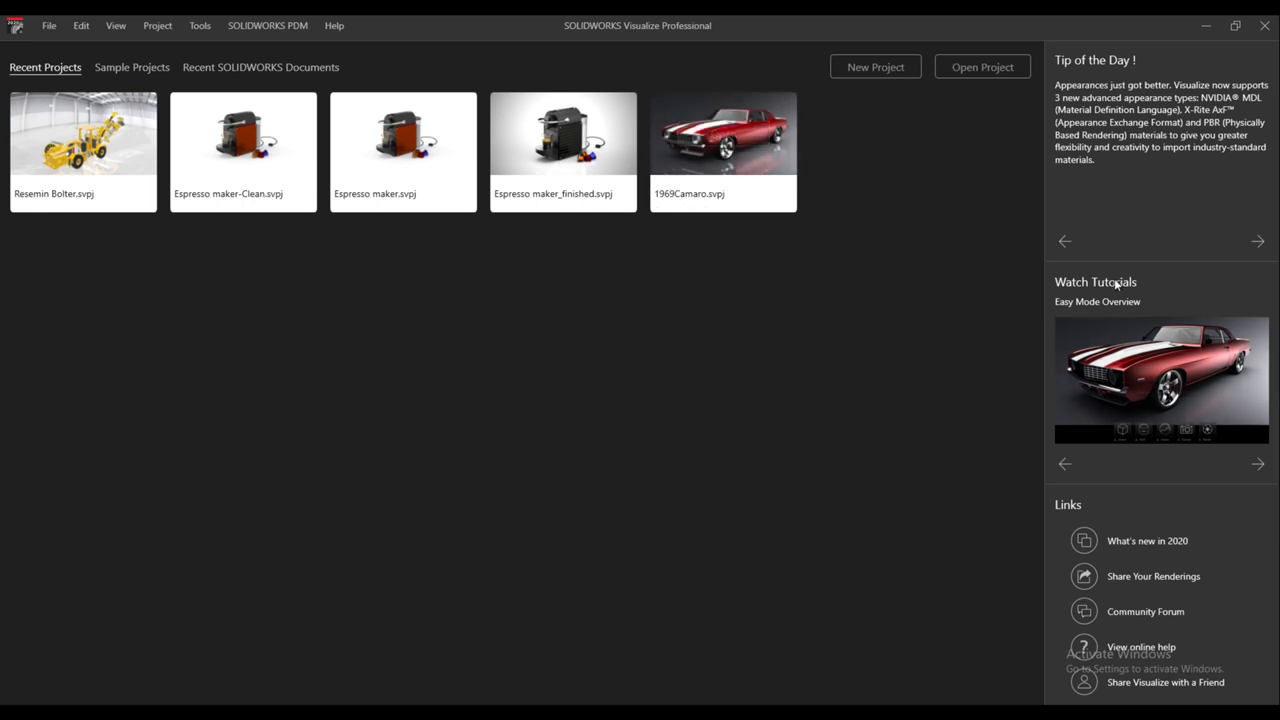
{"action": "mouse_move", "coordinate": [1165, 350]}
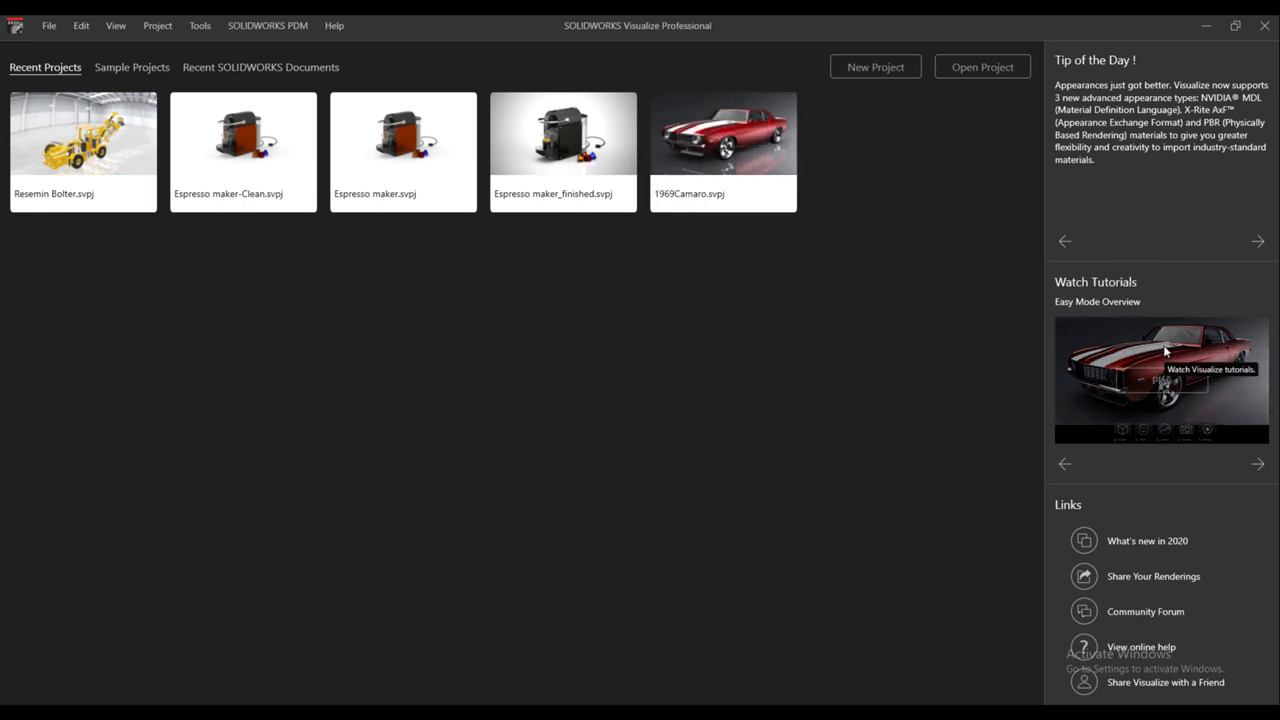